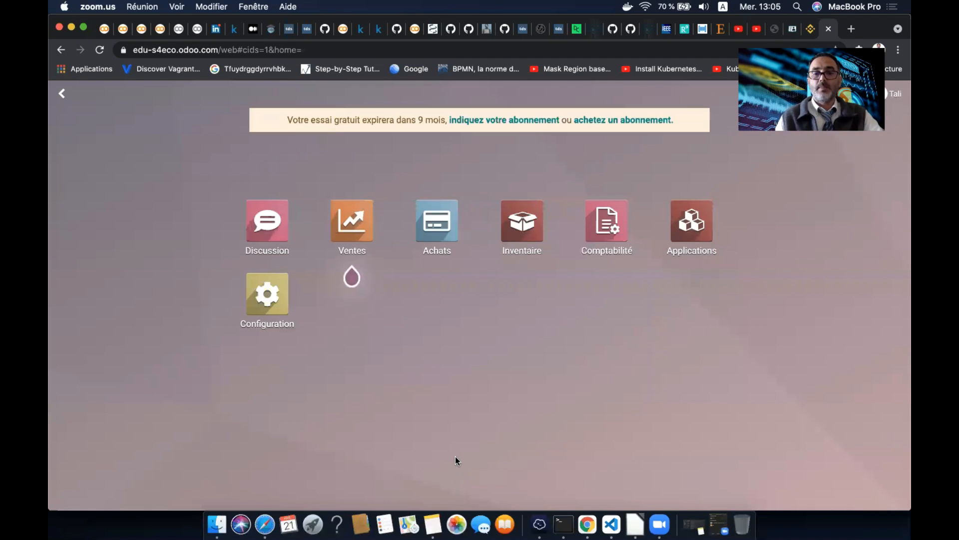
{"action": "key", "text": "XF86MonBrightnessUp"}
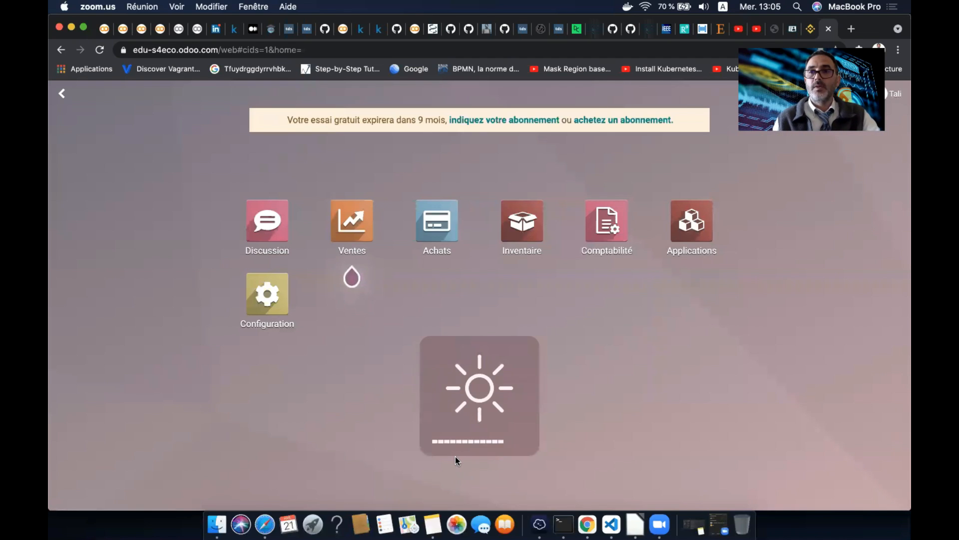
{"action": "key", "text": "XF86MonBrightnessDown"}
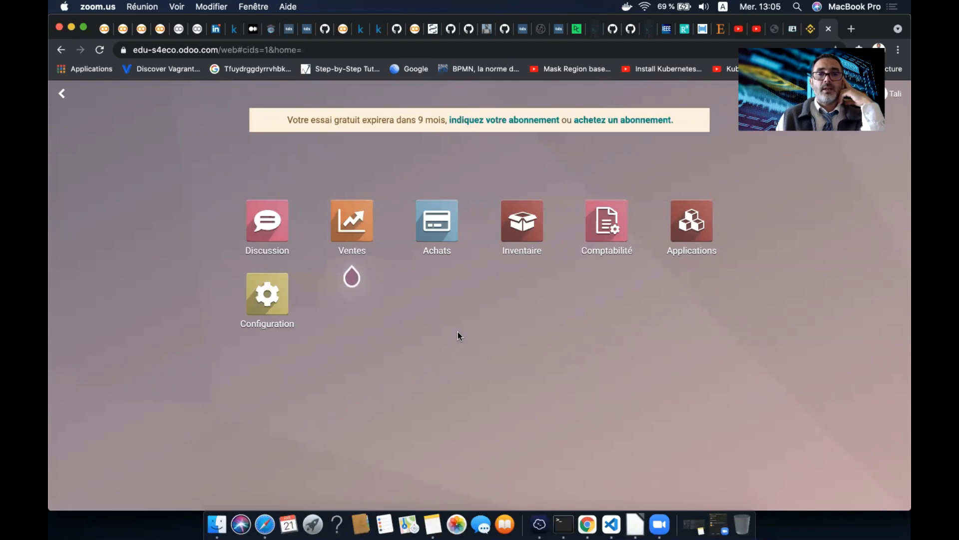
Open the Chaise article from the Inventaire product list in edit mode
{"action": "left_click", "coordinate": [531, 224]}
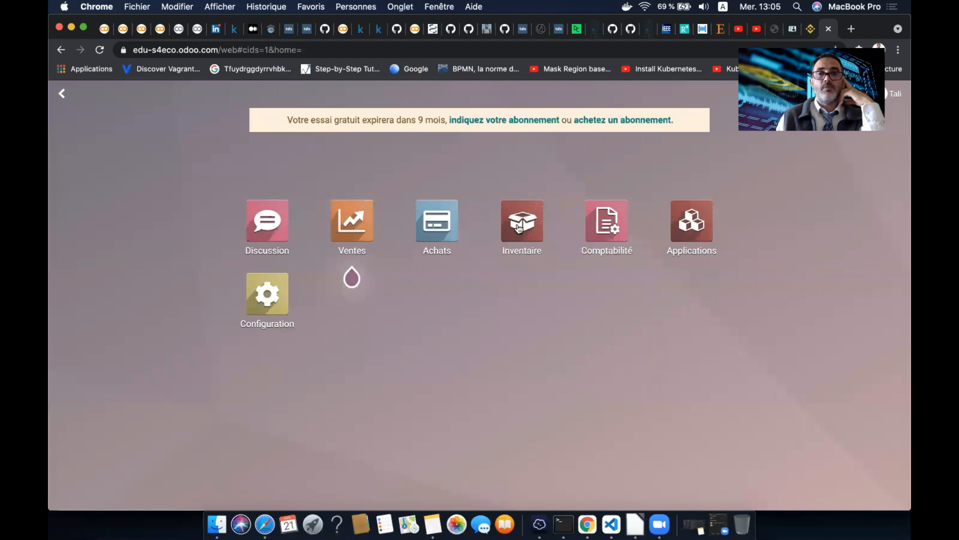
{"action": "left_click", "coordinate": [518, 227]}
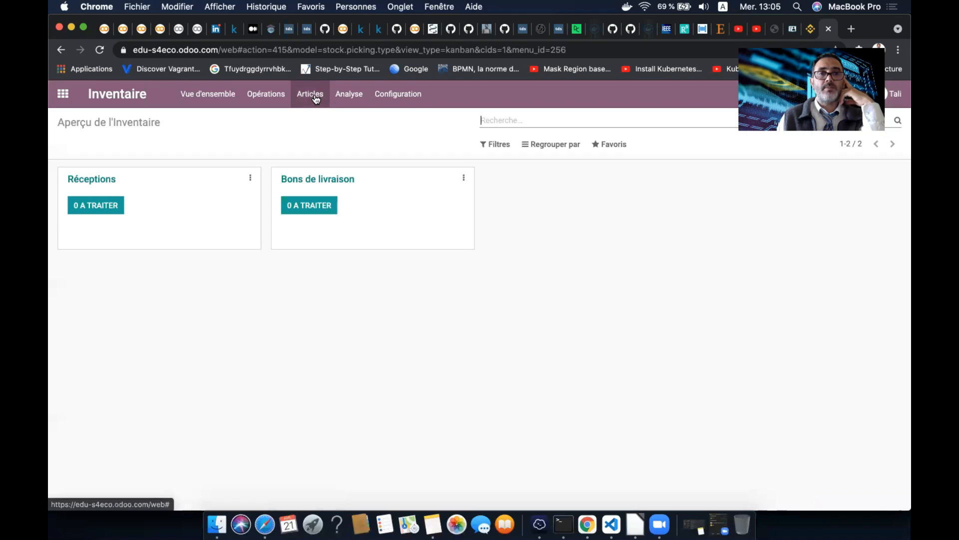
{"action": "left_click", "coordinate": [315, 99]}
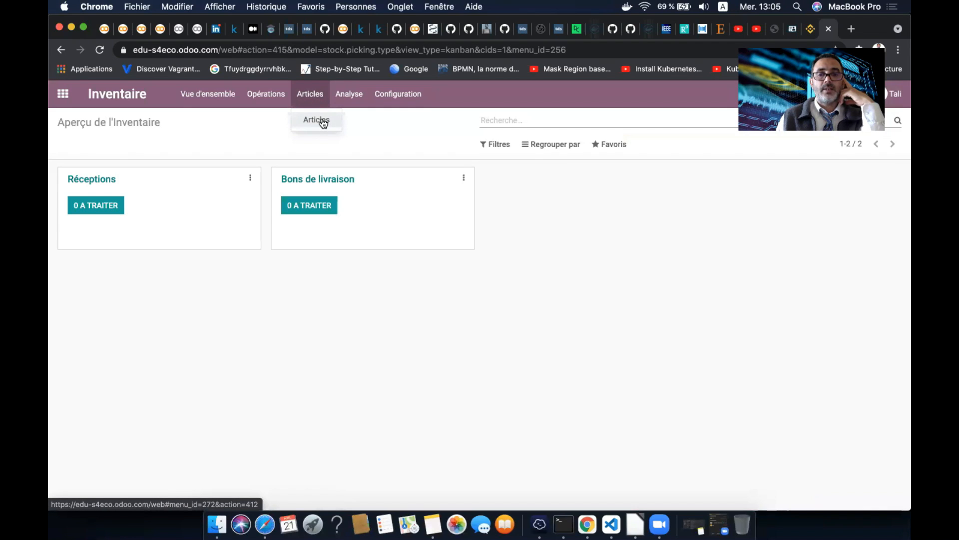
{"action": "left_click", "coordinate": [320, 120]}
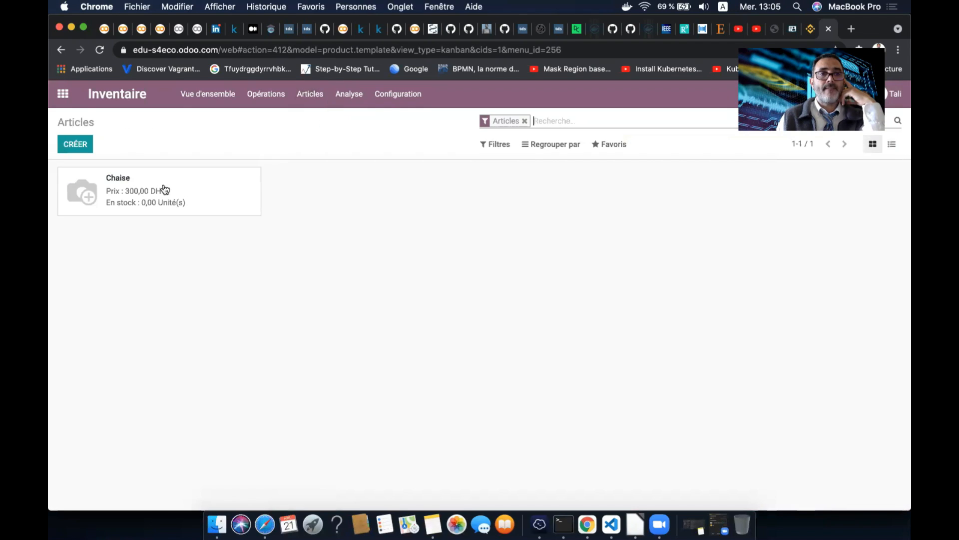
{"action": "left_click", "coordinate": [178, 196]}
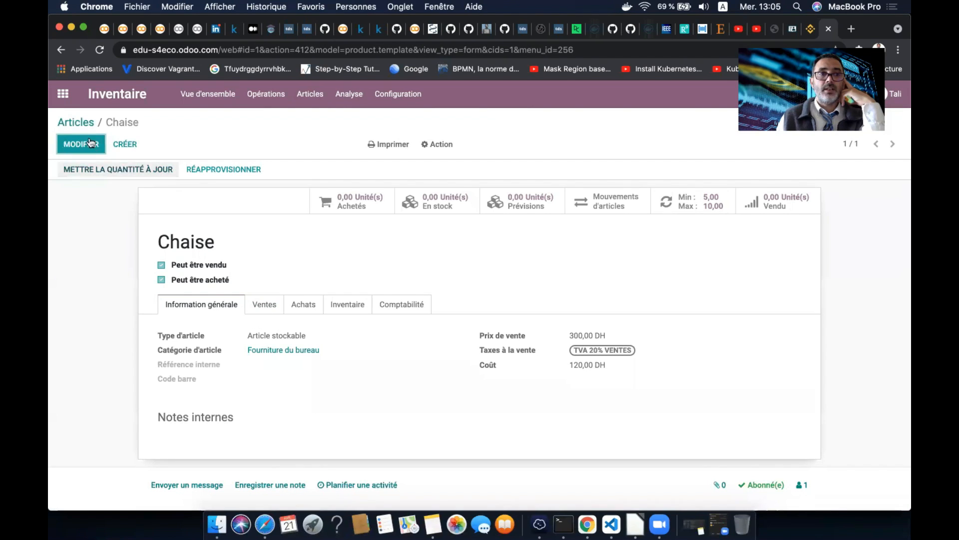
{"action": "left_click", "coordinate": [90, 144]}
Review the Chaise article's general information and its sales, purchase, inventory and accounting settings
{"action": "scroll", "coordinate": [212, 294], "scroll_direction": "down", "scroll_amount": 1}
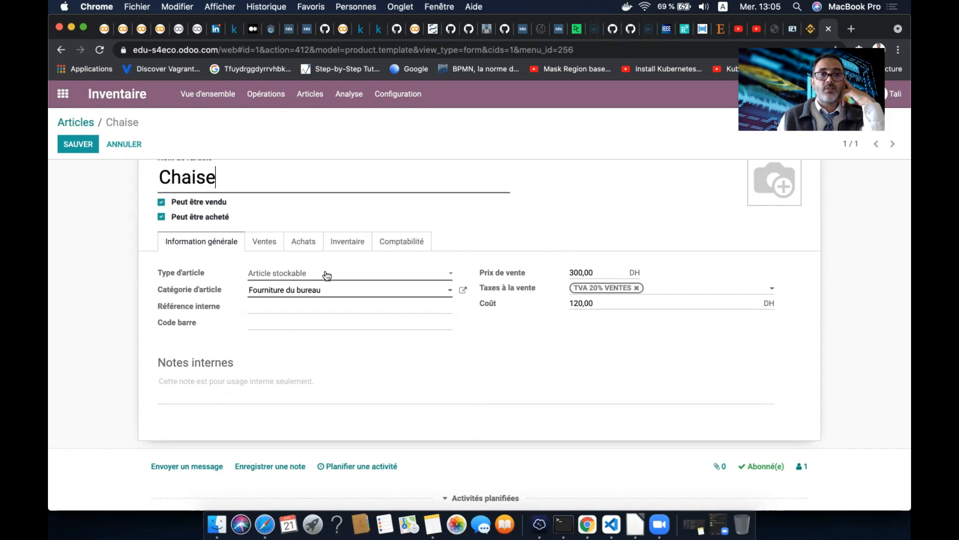
{"action": "left_click", "coordinate": [260, 241]}
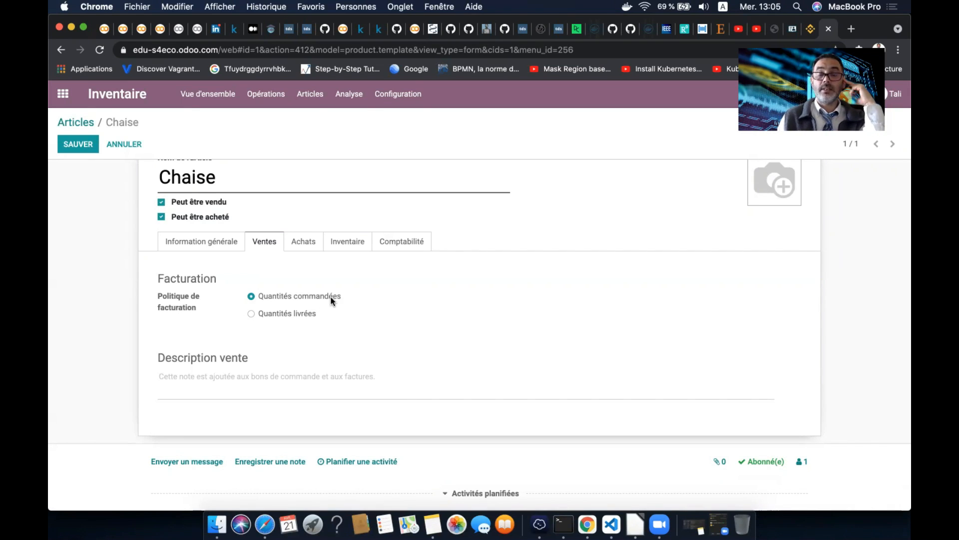
{"action": "left_click", "coordinate": [305, 244]}
{"action": "scroll", "coordinate": [353, 330], "scroll_direction": "down", "scroll_amount": 1}
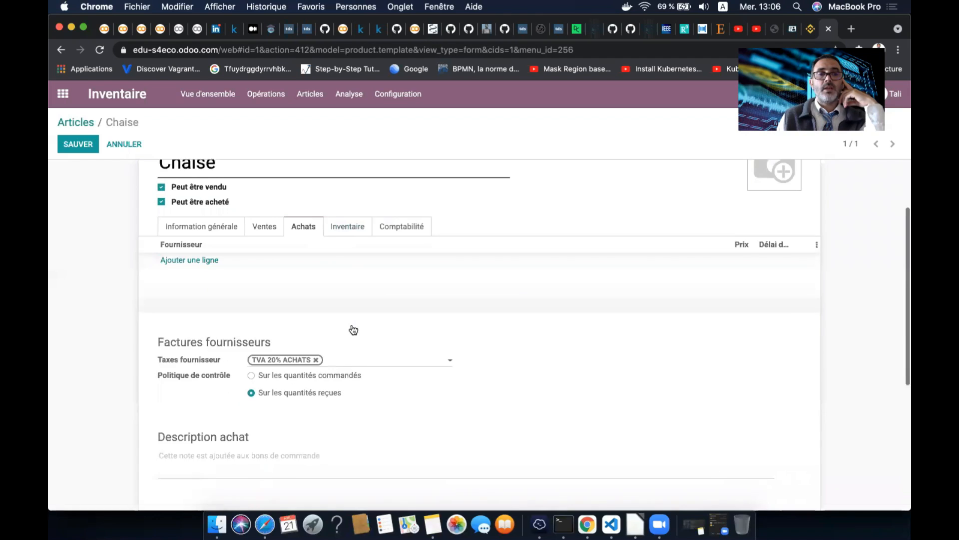
{"action": "scroll", "coordinate": [353, 329], "scroll_direction": "down", "scroll_amount": 3}
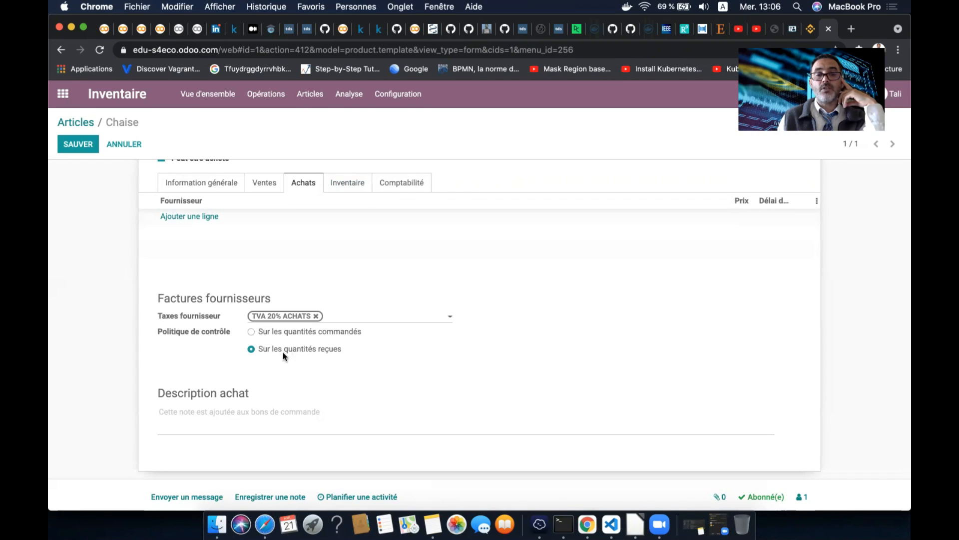
{"action": "scroll", "coordinate": [317, 278], "scroll_direction": "up", "scroll_amount": 5}
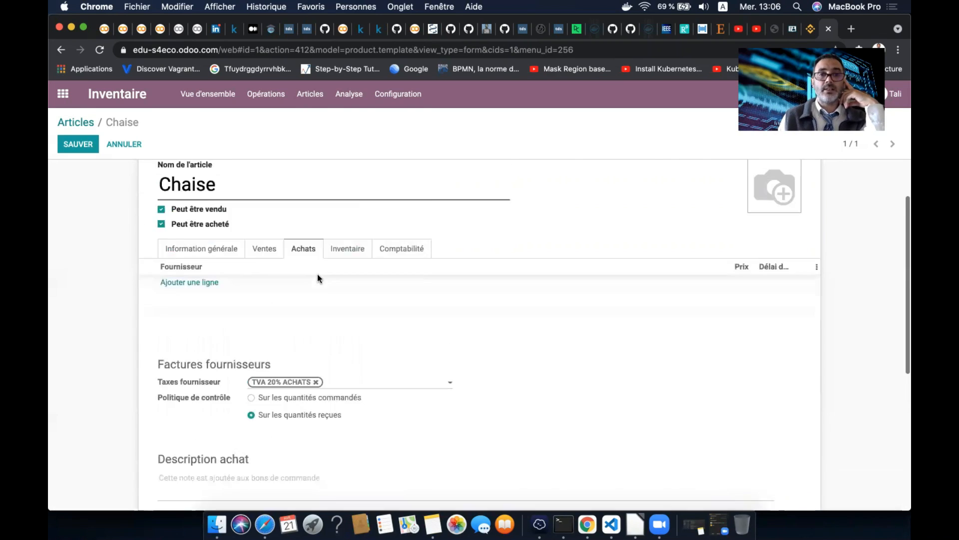
{"action": "left_click", "coordinate": [343, 318]}
{"action": "scroll", "coordinate": [343, 315], "scroll_direction": "down", "scroll_amount": 4}
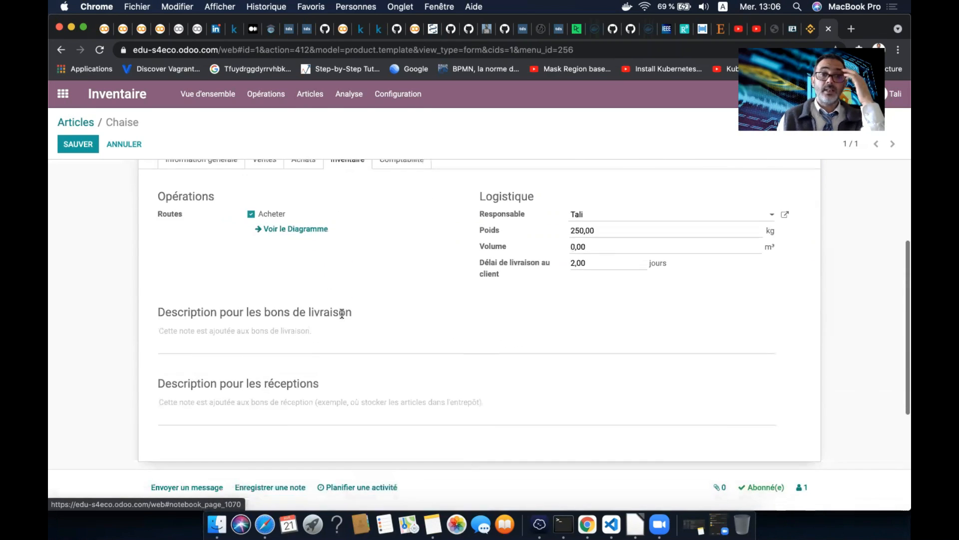
{"action": "scroll", "coordinate": [341, 313], "scroll_direction": "up", "scroll_amount": 1}
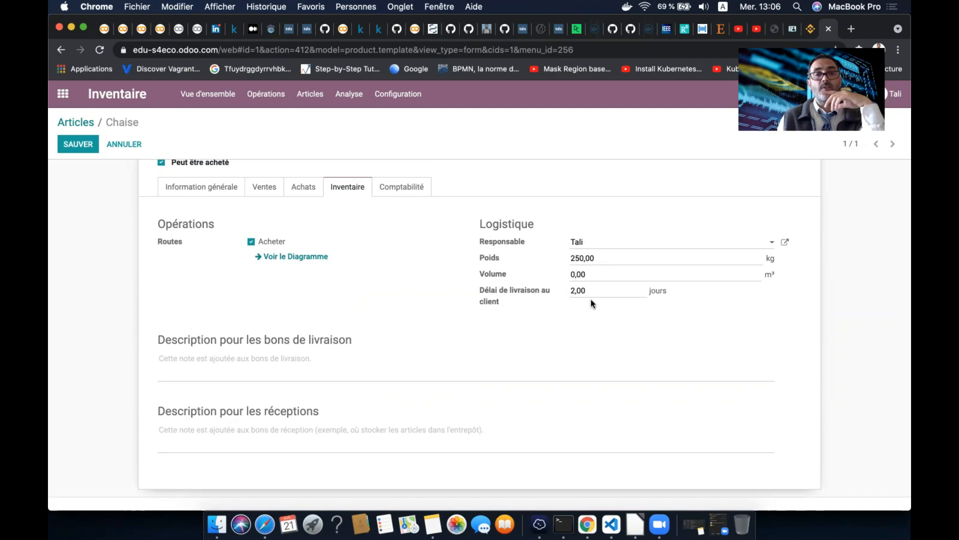
{"action": "left_click", "coordinate": [419, 188]}
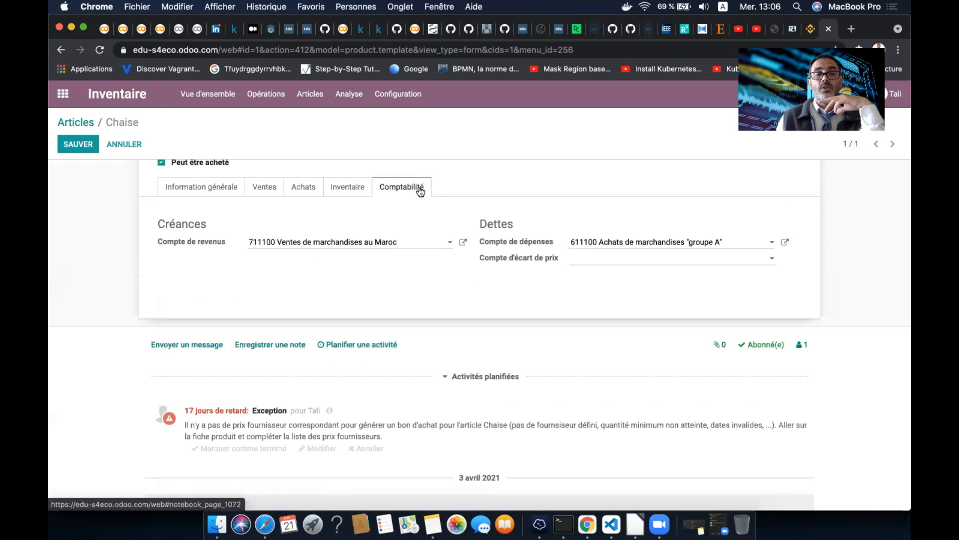
{"action": "scroll", "coordinate": [354, 265], "scroll_direction": "up", "scroll_amount": 1}
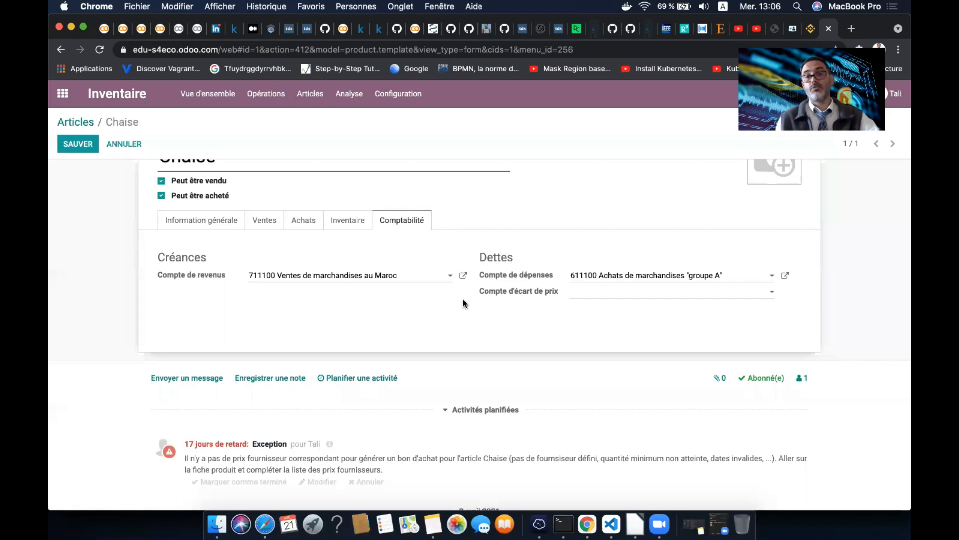
{"action": "scroll", "coordinate": [463, 300], "scroll_direction": "up", "scroll_amount": 4}
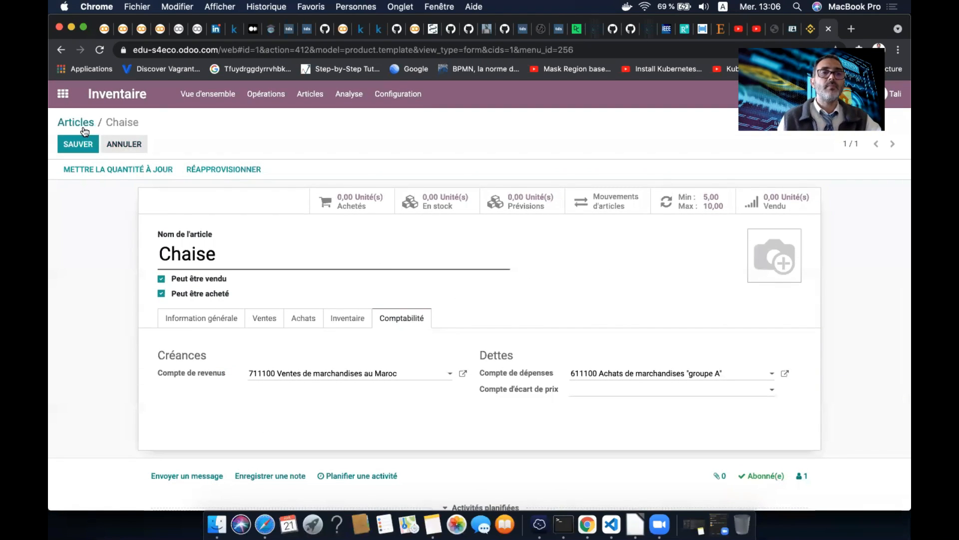
Switch to the Achats module and open its list of suppliers
{"action": "left_click", "coordinate": [63, 94]}
{"action": "left_click", "coordinate": [438, 230]}
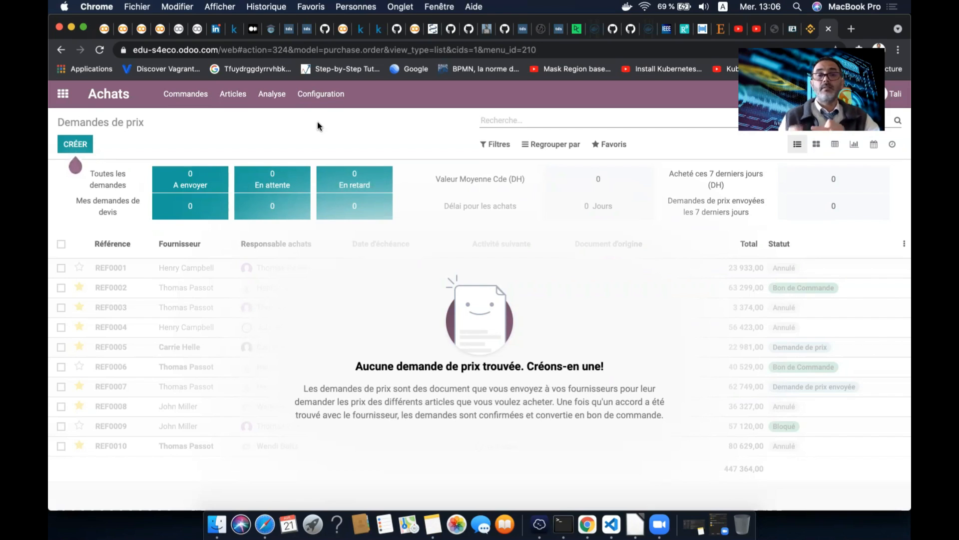
{"action": "left_click", "coordinate": [193, 95]}
{"action": "left_click", "coordinate": [208, 151]}
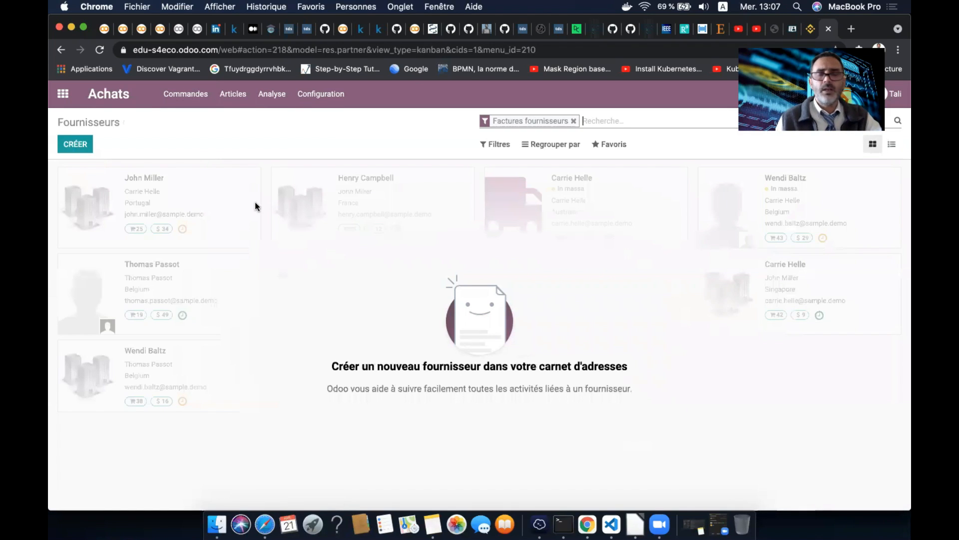
Start a new company supplier record and name it CasaBlanca
{"action": "left_click", "coordinate": [86, 145]}
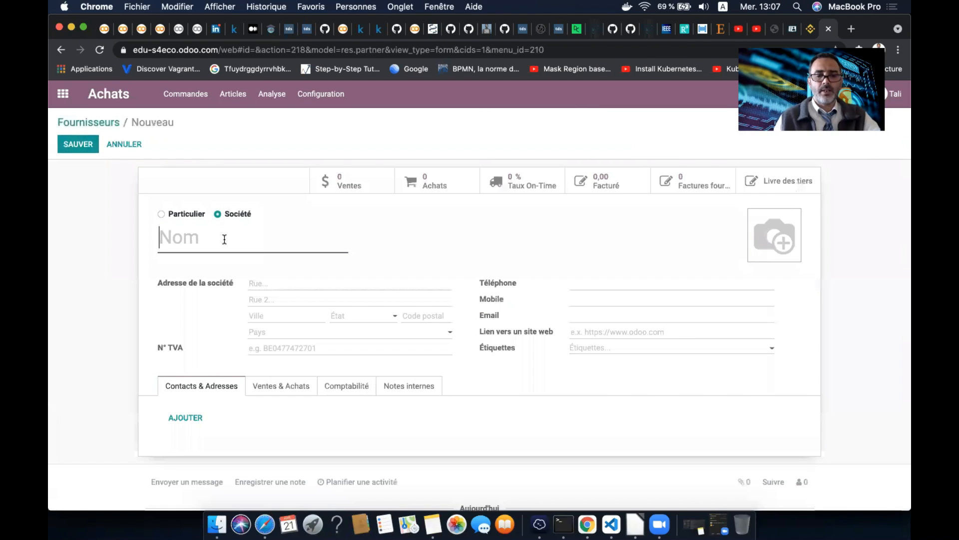
{"action": "type", "text": "CasaB"}
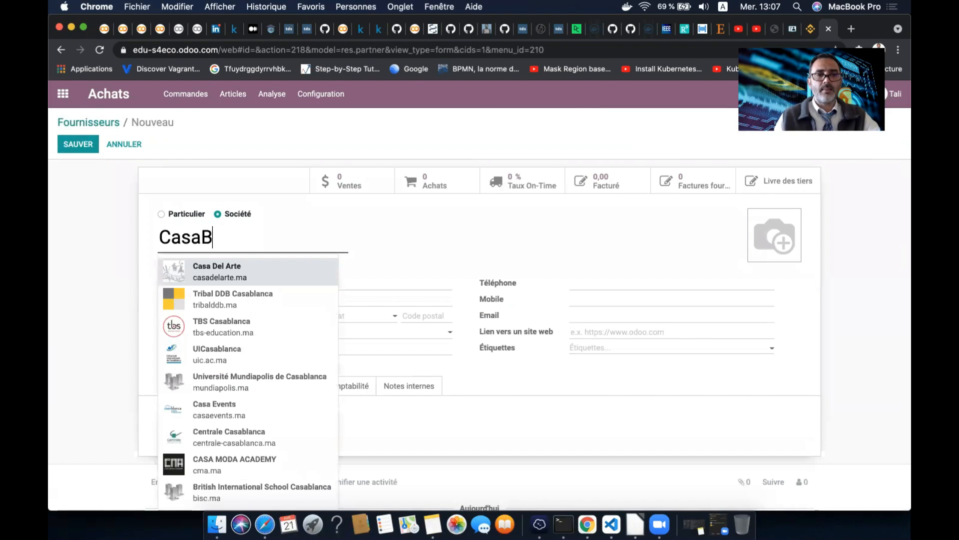
{"action": "type", "text": "lanca"}
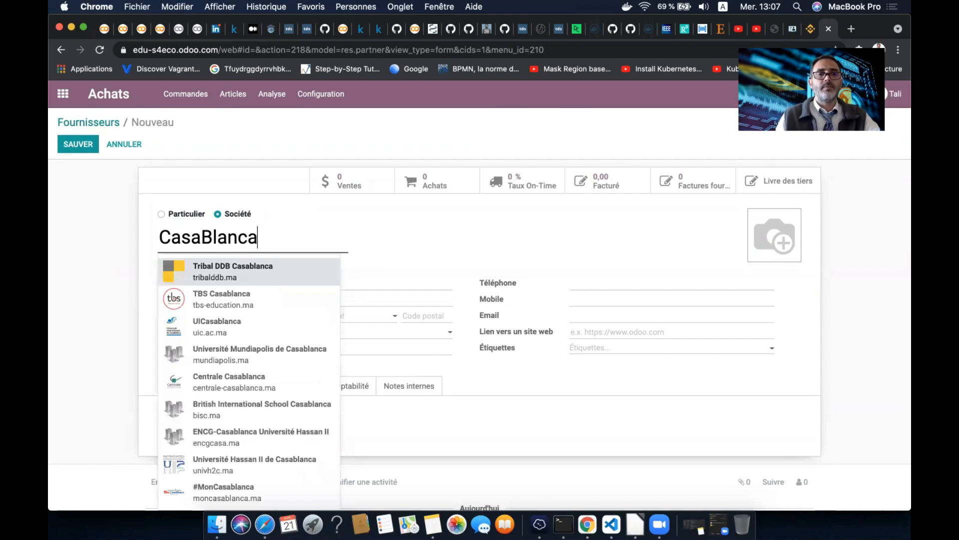
{"action": "left_click", "coordinate": [380, 237]}
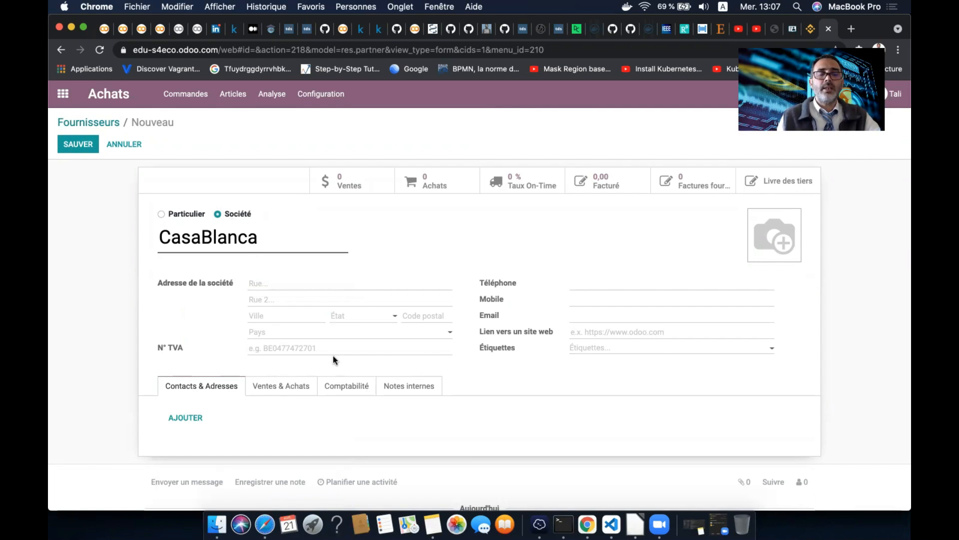
Examine the default customer and supplier accounts in the accounting settings of the CasaBlanca supplier
{"action": "scroll", "coordinate": [332, 355], "scroll_direction": "down", "scroll_amount": 2}
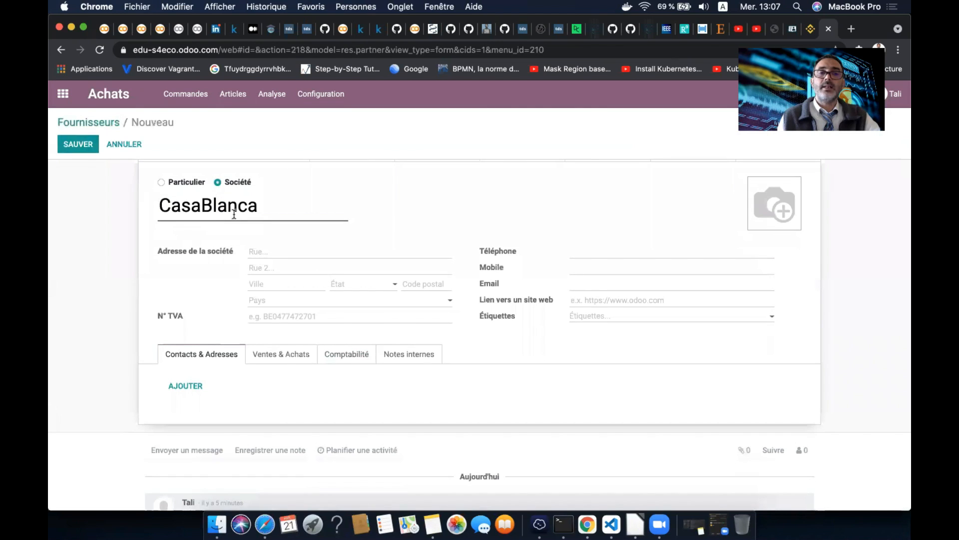
{"action": "left_click", "coordinate": [354, 354]}
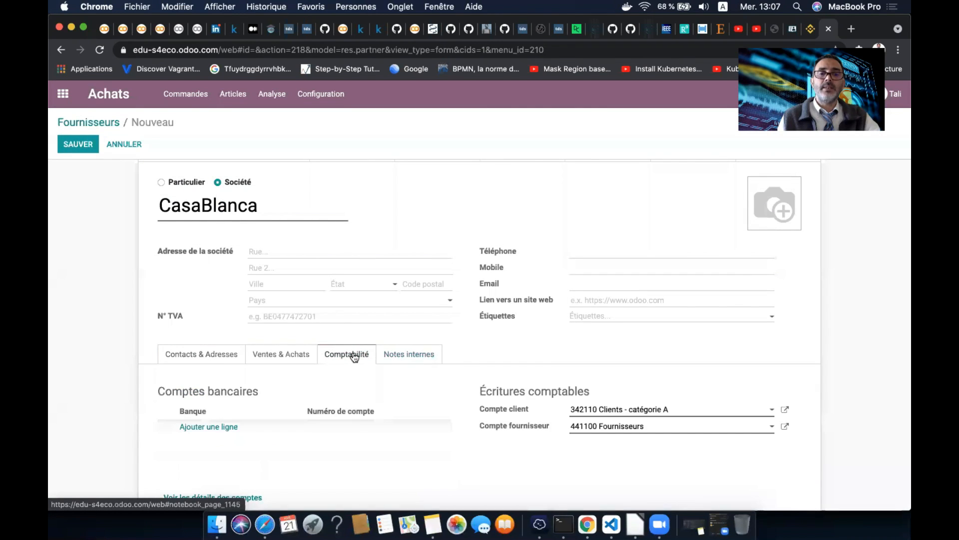
{"action": "scroll", "coordinate": [353, 355], "scroll_direction": "down", "scroll_amount": 5}
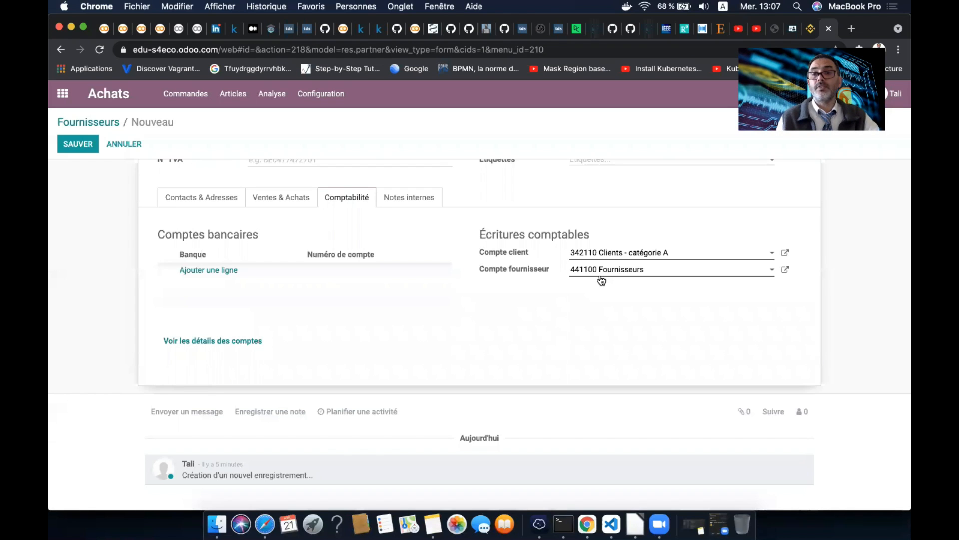
{"action": "scroll", "coordinate": [599, 278], "scroll_direction": "up", "scroll_amount": 5}
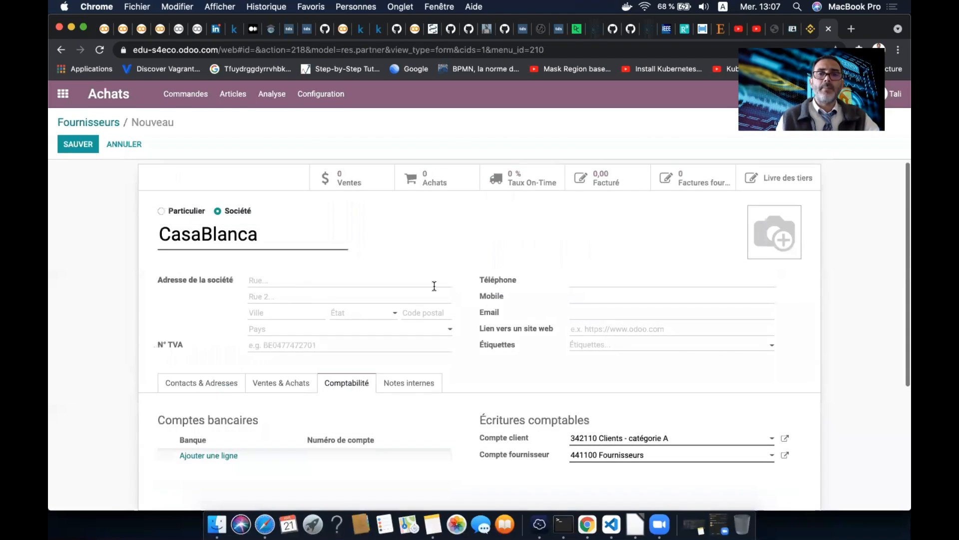
{"action": "scroll", "coordinate": [434, 286], "scroll_direction": "down", "scroll_amount": 2}
{"action": "scroll", "coordinate": [434, 286], "scroll_direction": "down", "scroll_amount": 2}
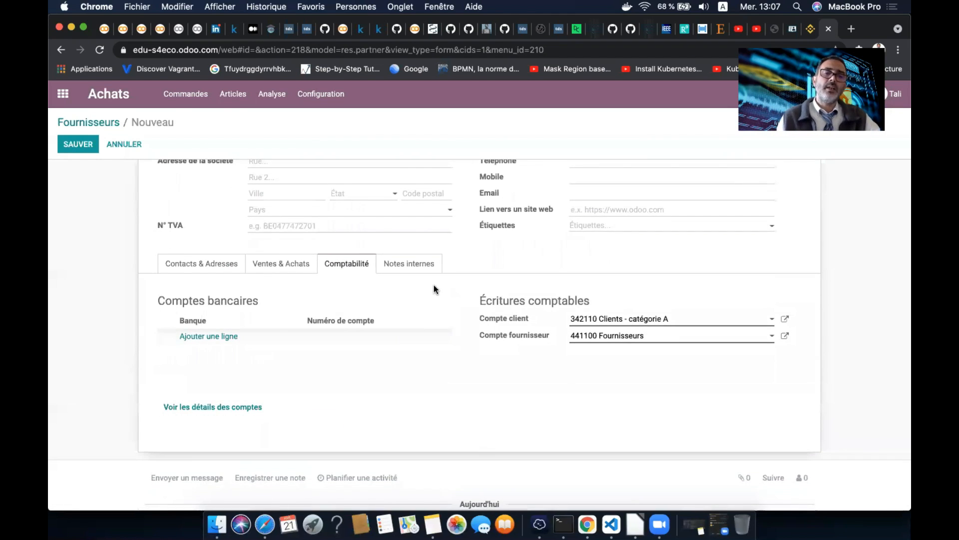
Add a contact of type Autre adresse to the CasaBlanca supplier, entering only the contact's name, and save the contact
{"action": "left_click", "coordinate": [209, 265]}
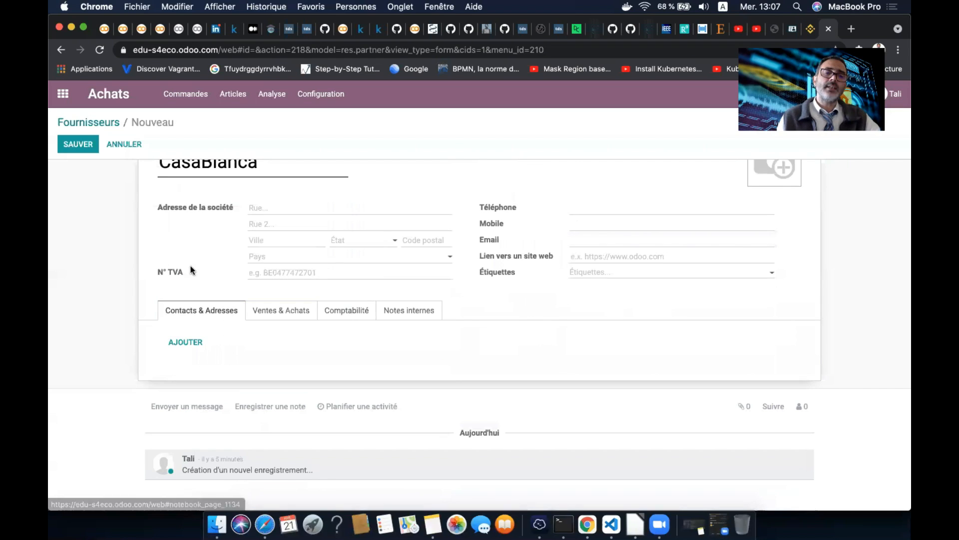
{"action": "left_click", "coordinate": [194, 342]}
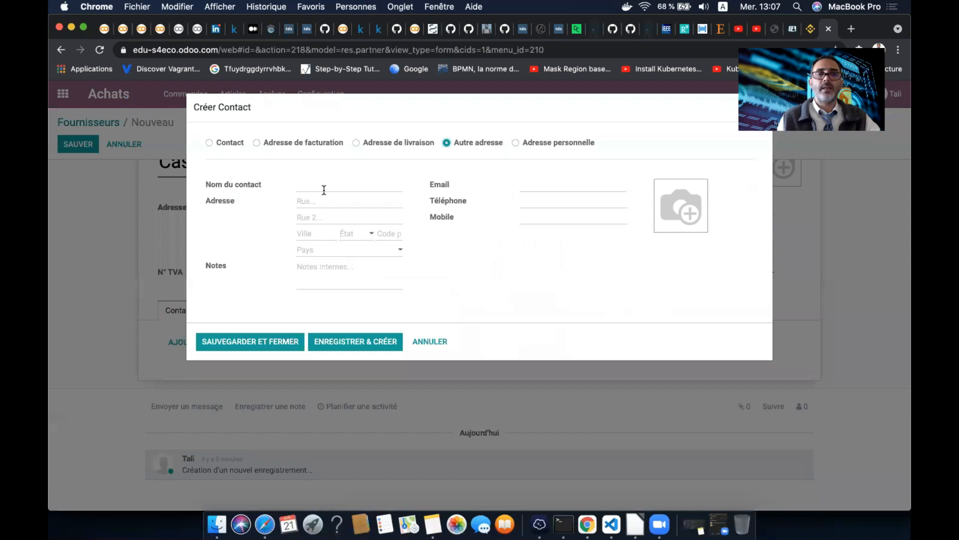
{"action": "left_click", "coordinate": [324, 185]}
{"action": "type", "text": "Ahmed"}
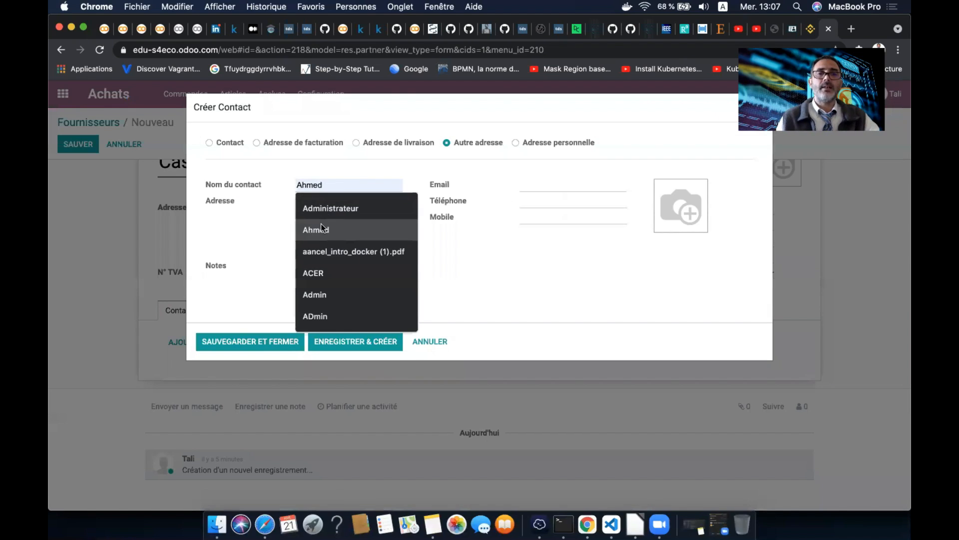
{"action": "left_click", "coordinate": [321, 225]}
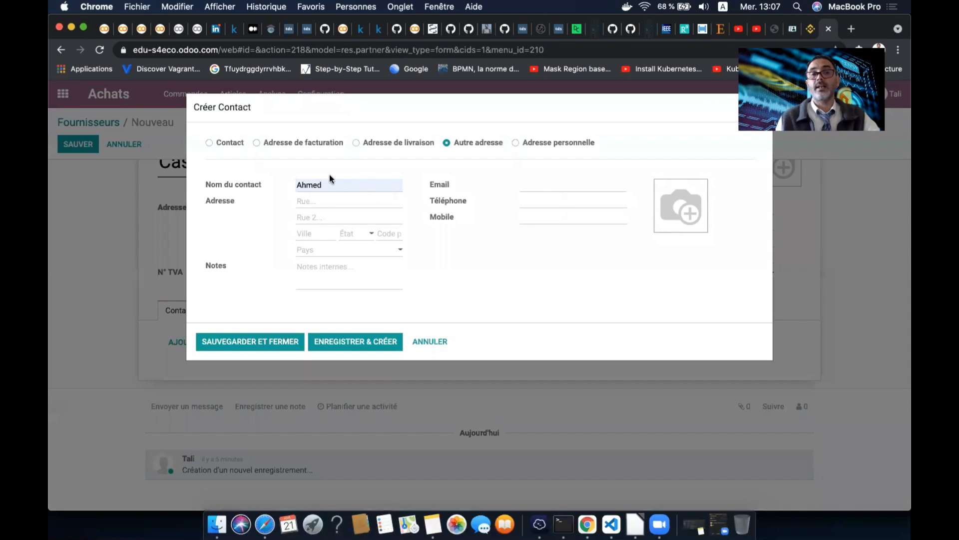
{"action": "left_click", "coordinate": [533, 181]}
{"action": "left_click", "coordinate": [476, 253]}
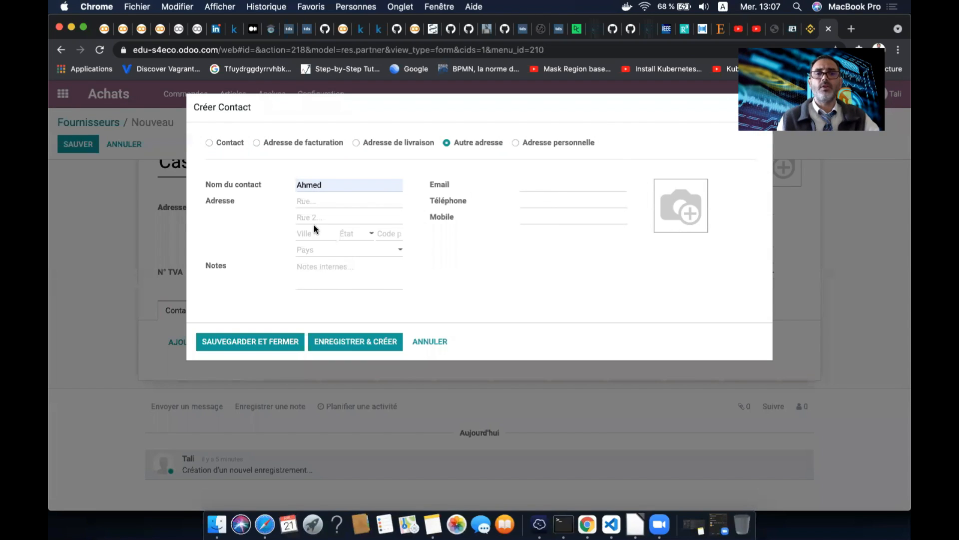
{"action": "left_click", "coordinate": [299, 344]}
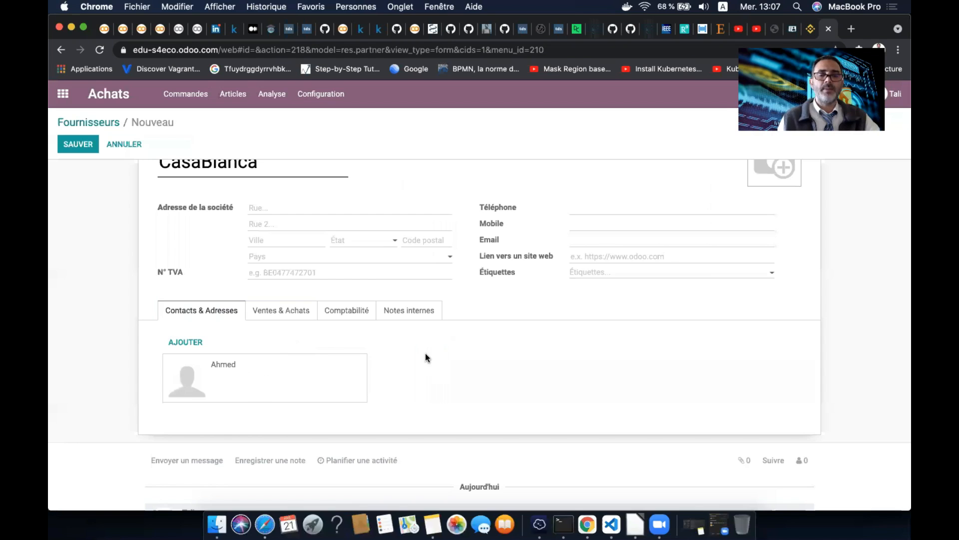
{"action": "scroll", "coordinate": [424, 353], "scroll_direction": "up", "scroll_amount": 3}
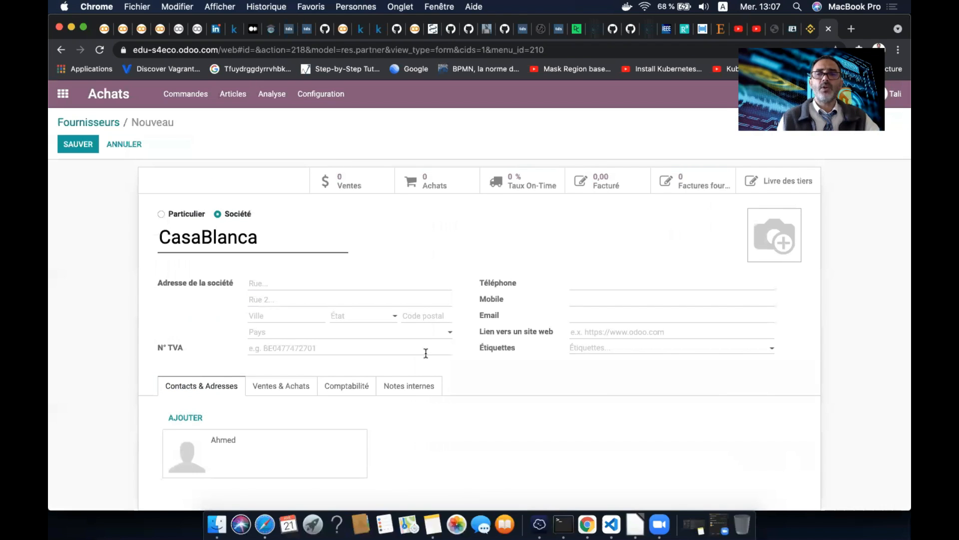
In the CasaBlanca supplier's sales settings, assign the salesperson and set the customer payment terms to Paiement immédiat
{"action": "left_click", "coordinate": [292, 393]}
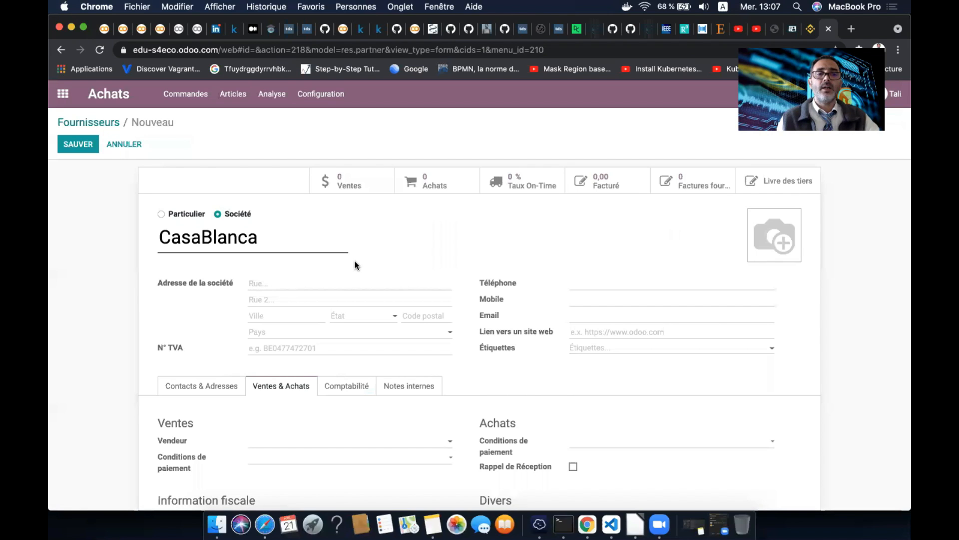
{"action": "scroll", "coordinate": [356, 265], "scroll_direction": "down", "scroll_amount": 5}
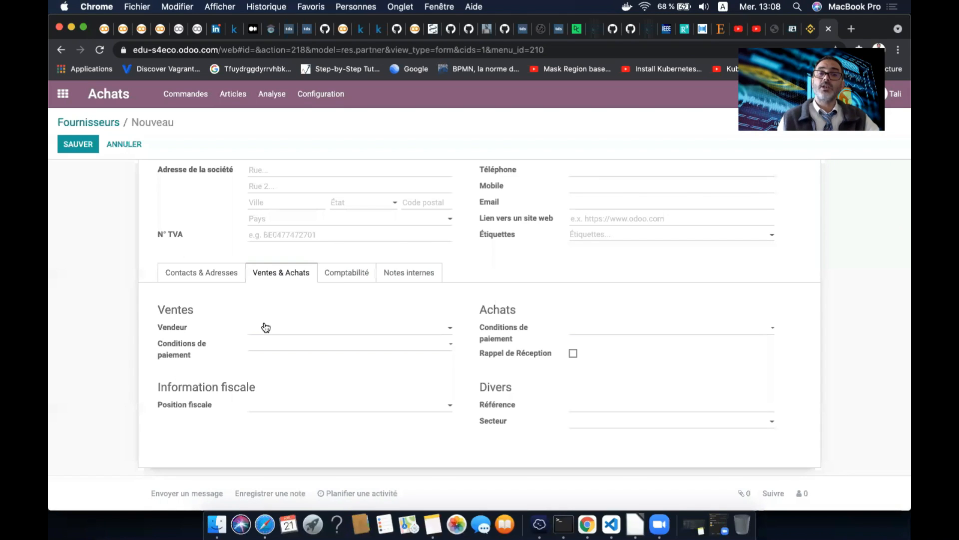
{"action": "left_click", "coordinate": [302, 331]}
{"action": "left_click", "coordinate": [305, 344]}
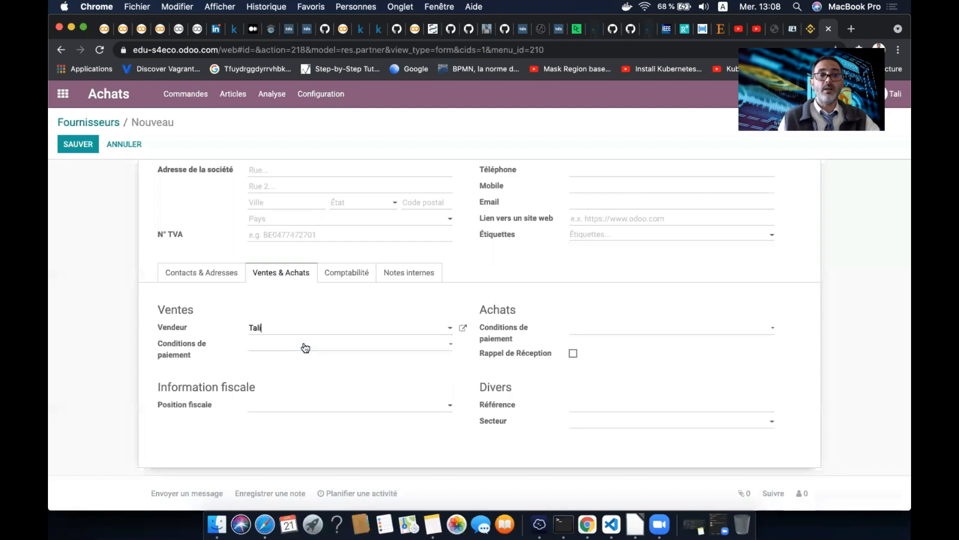
{"action": "left_click", "coordinate": [305, 343]}
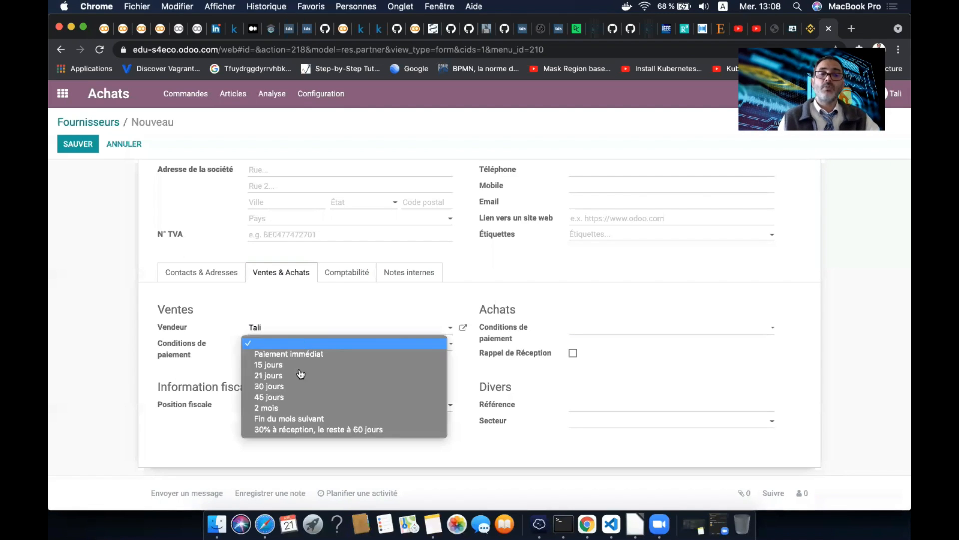
{"action": "left_click", "coordinate": [325, 355]}
{"action": "left_click", "coordinate": [327, 345]}
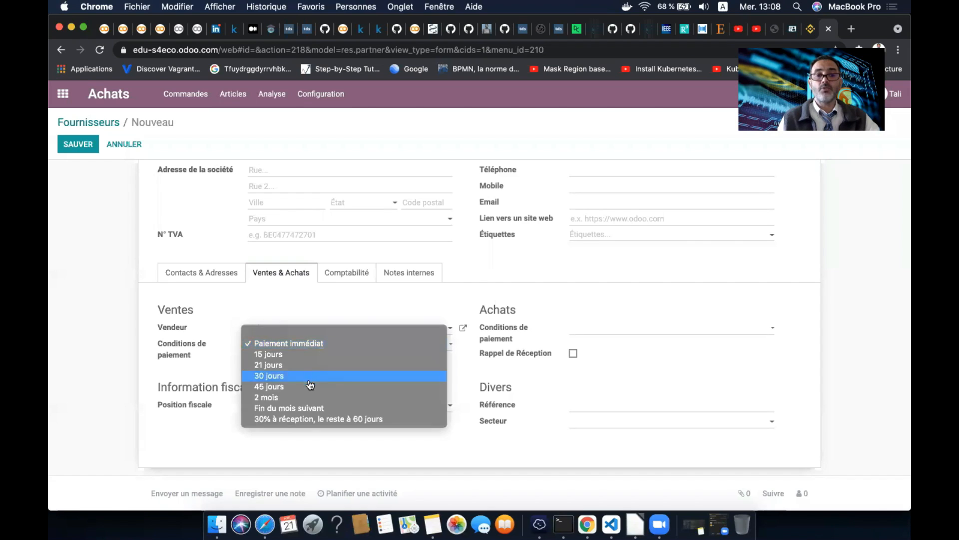
{"action": "left_click", "coordinate": [332, 297]}
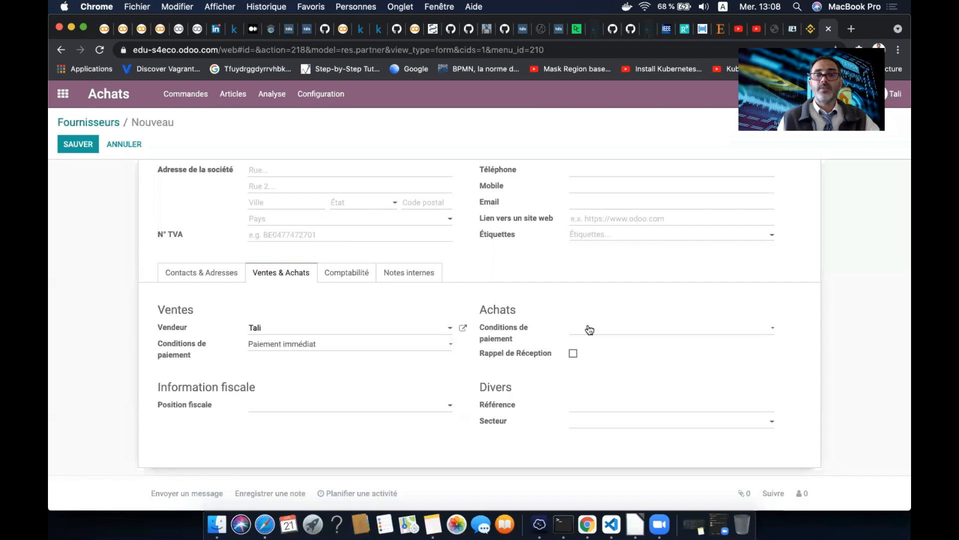
{"action": "left_click", "coordinate": [278, 406]}
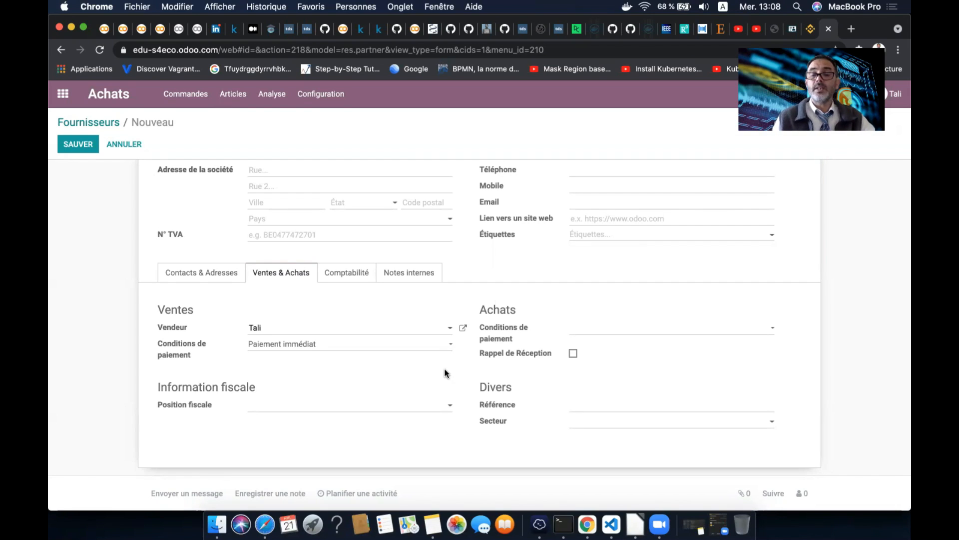
Set the supplier's purchase payment terms to Paiement immédiat and enable the reception reminder 1 day in advance
{"action": "left_click", "coordinate": [680, 332]}
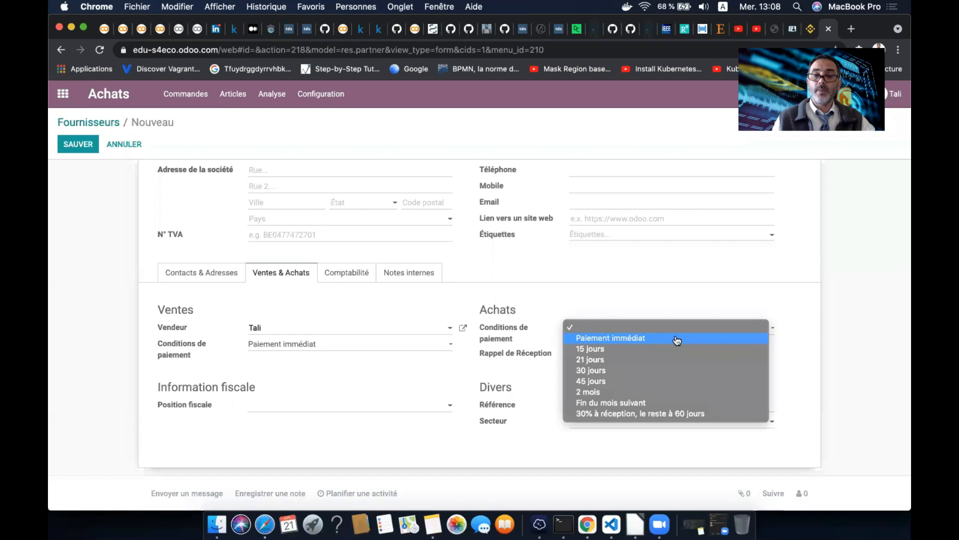
{"action": "left_click", "coordinate": [677, 339]}
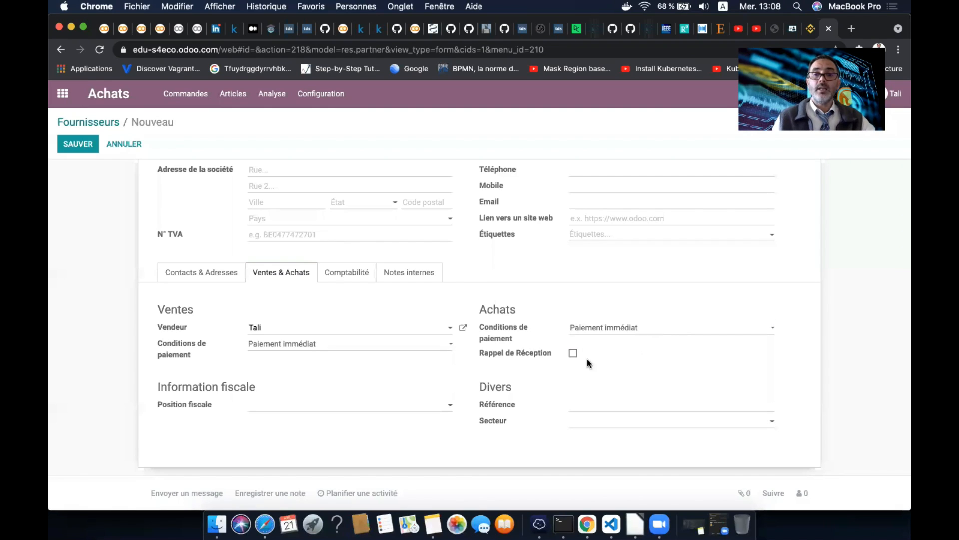
{"action": "left_click", "coordinate": [573, 353]}
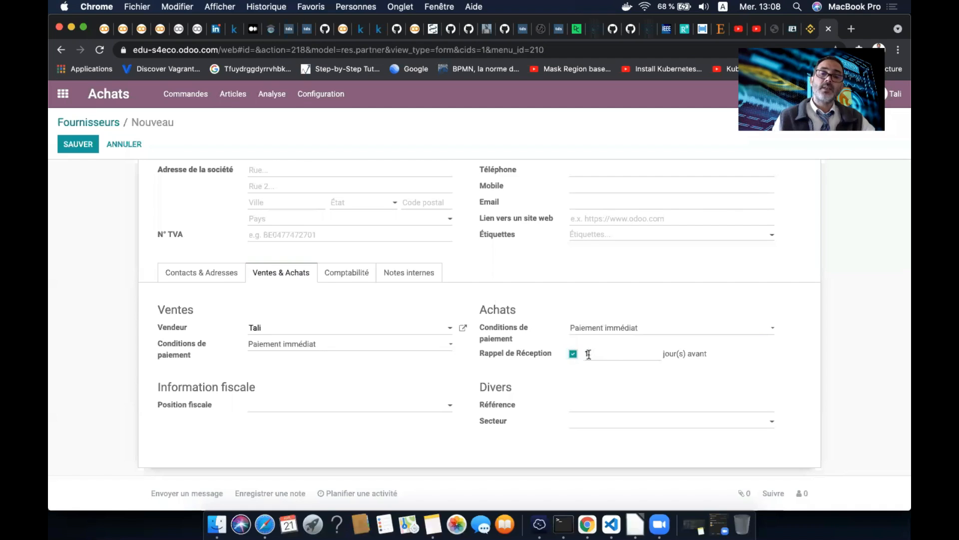
{"action": "left_click", "coordinate": [605, 355]}
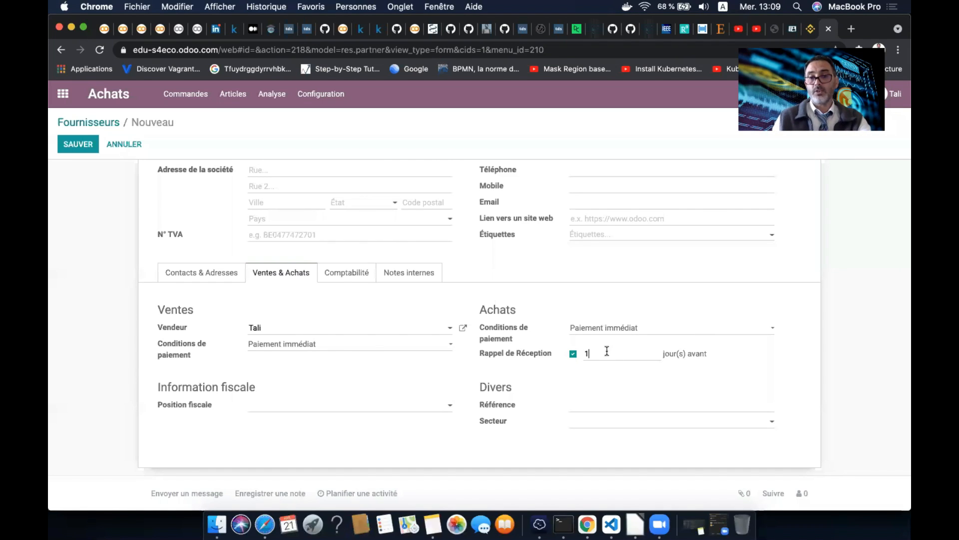
{"action": "mouse_move", "coordinate": [605, 352]}
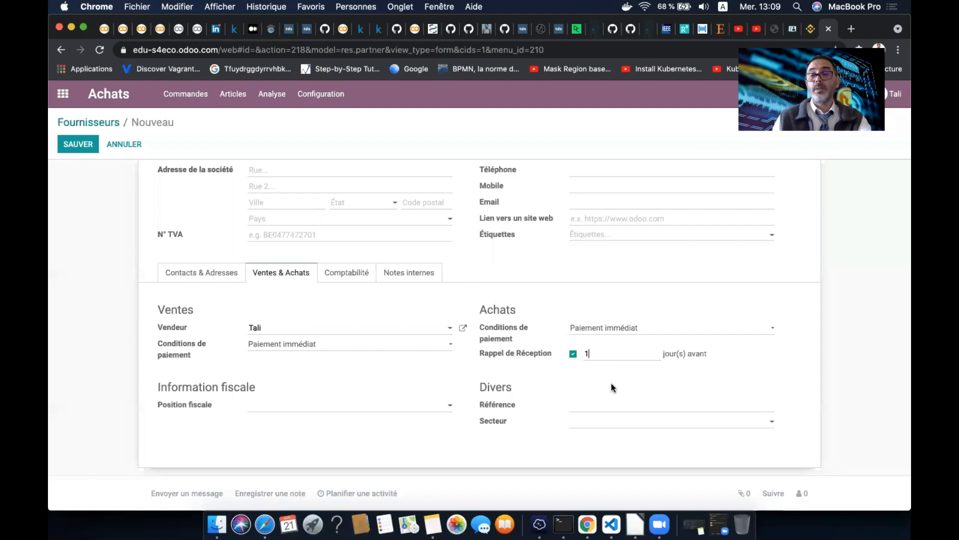
Set the CasaBlanca supplier's sector to Alimentation and save the supplier record
{"action": "left_click", "coordinate": [589, 407]}
{"action": "left_click", "coordinate": [589, 421]}
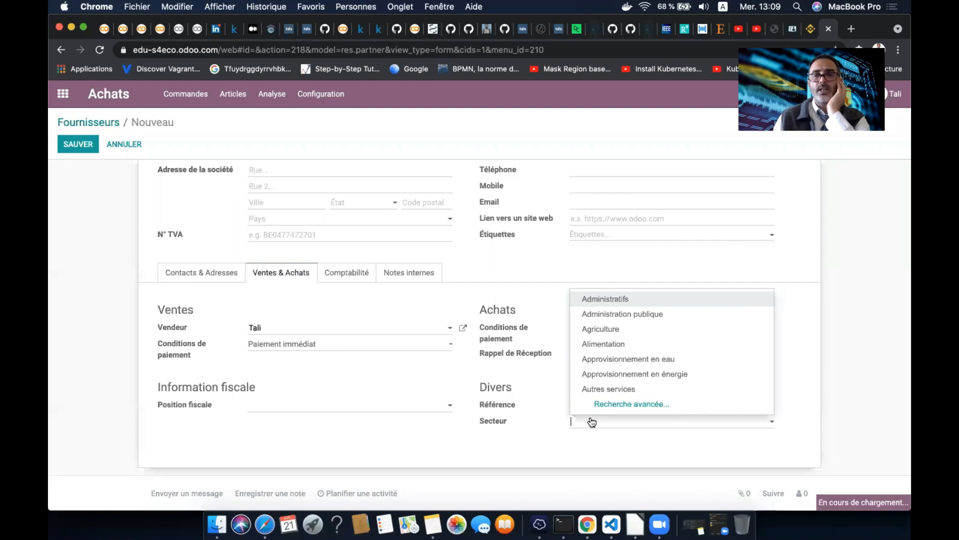
{"action": "left_click", "coordinate": [655, 345]}
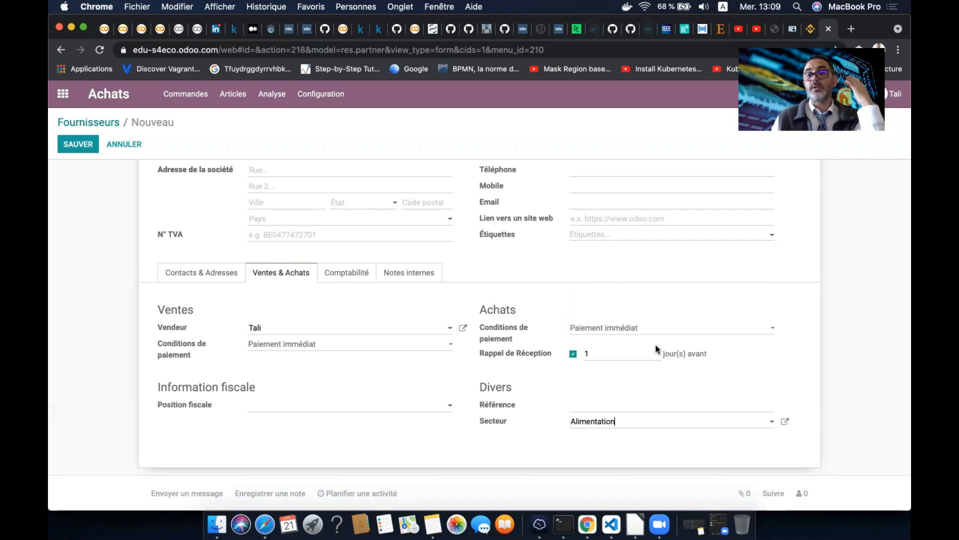
{"action": "scroll", "coordinate": [773, 342], "scroll_direction": "up", "scroll_amount": 5}
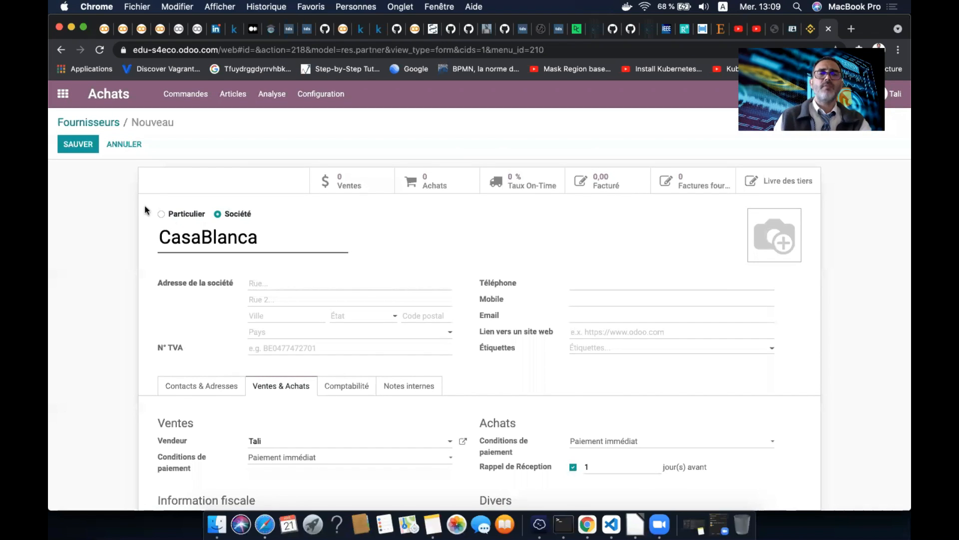
{"action": "left_click", "coordinate": [93, 149]}
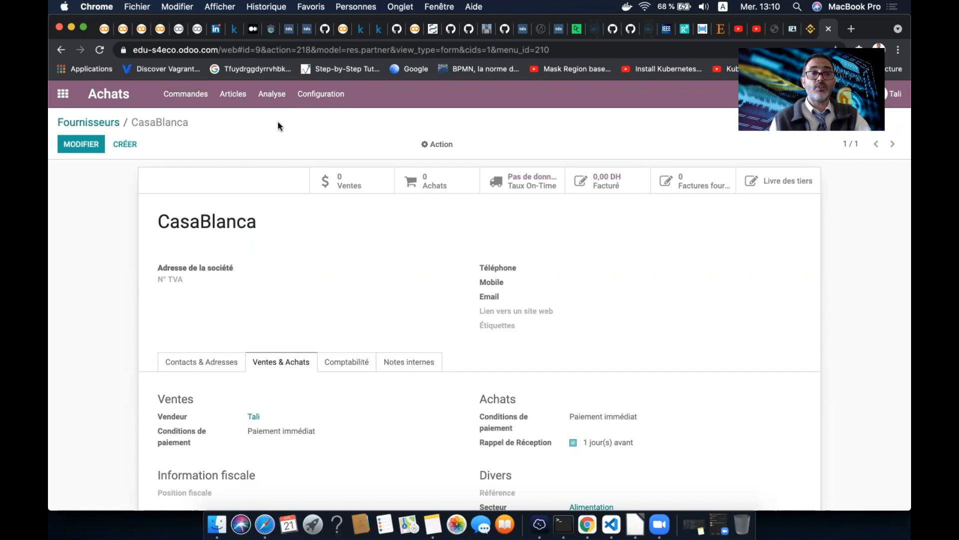
Create a new price request (Demande de prix) with CasaBlanca as the supplier
{"action": "left_click", "coordinate": [196, 100]}
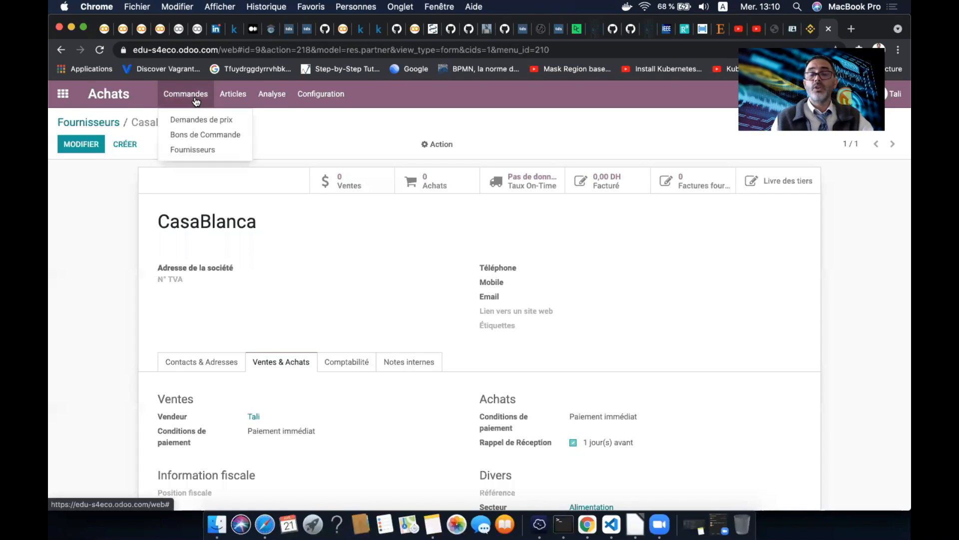
{"action": "left_click", "coordinate": [221, 123]}
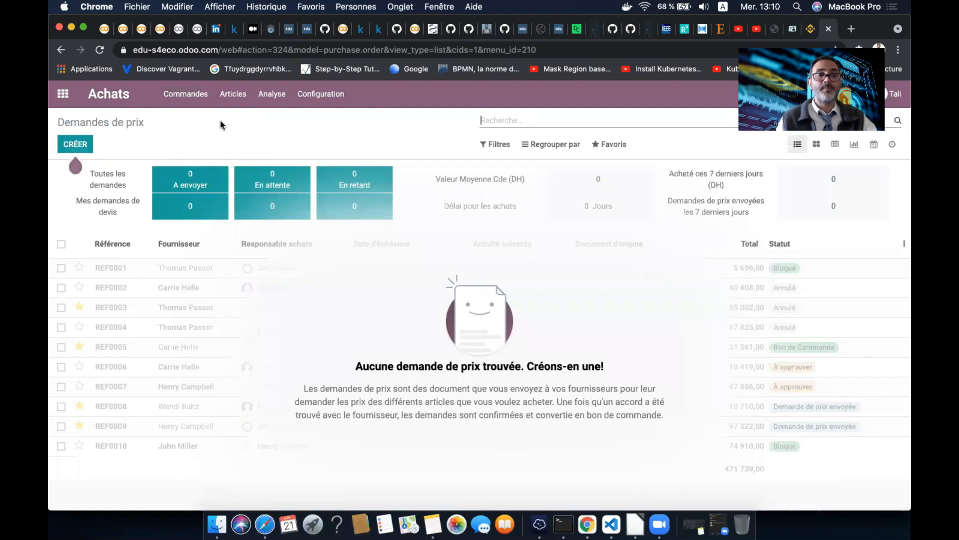
{"action": "left_click", "coordinate": [78, 143]}
{"action": "left_click", "coordinate": [324, 265]}
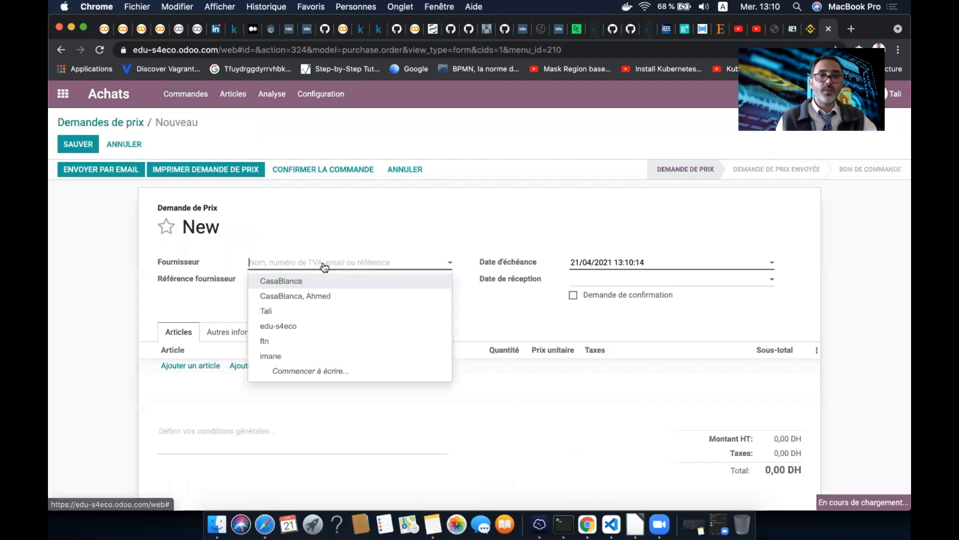
{"action": "left_click", "coordinate": [347, 282]}
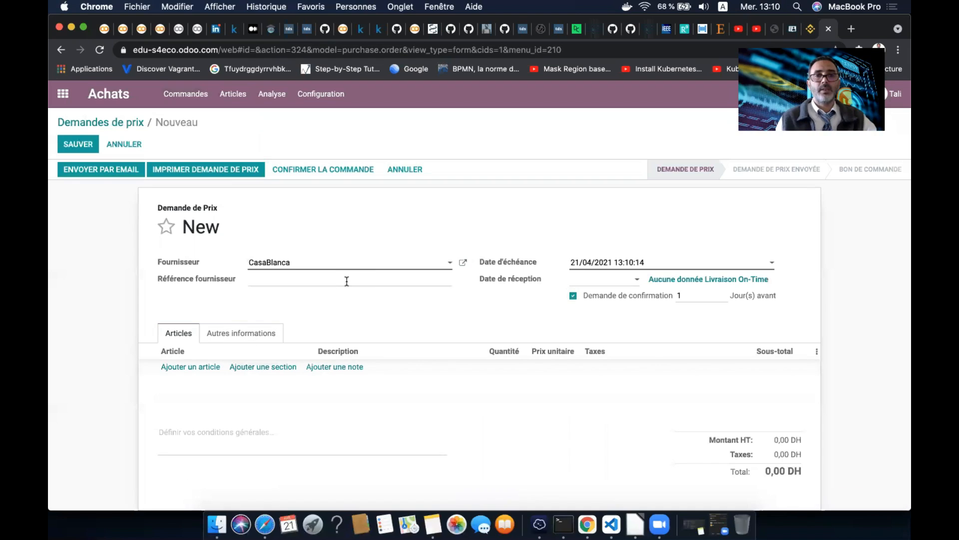
Set the due date (Date d'échéance) of the price request to 25/04/2021
{"action": "left_click", "coordinate": [625, 269]}
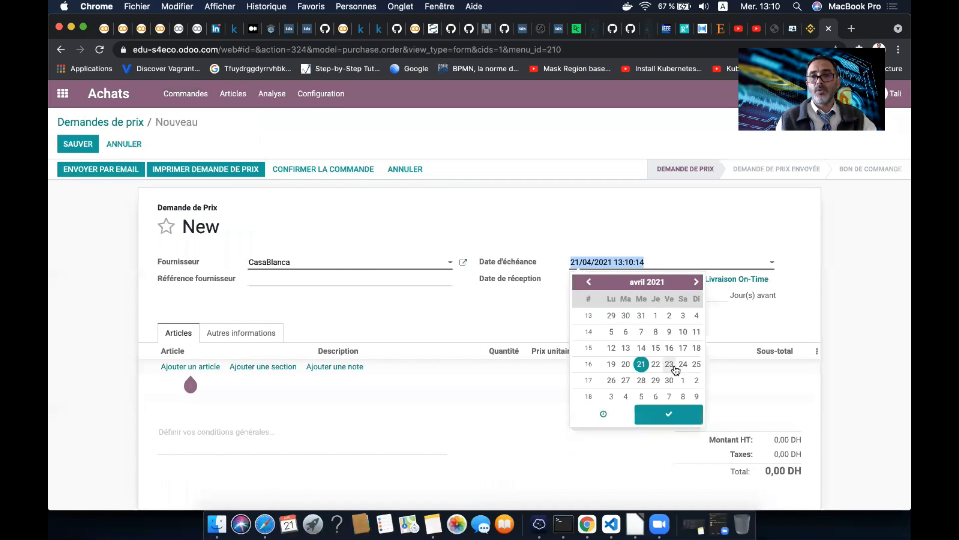
{"action": "left_click", "coordinate": [696, 365]}
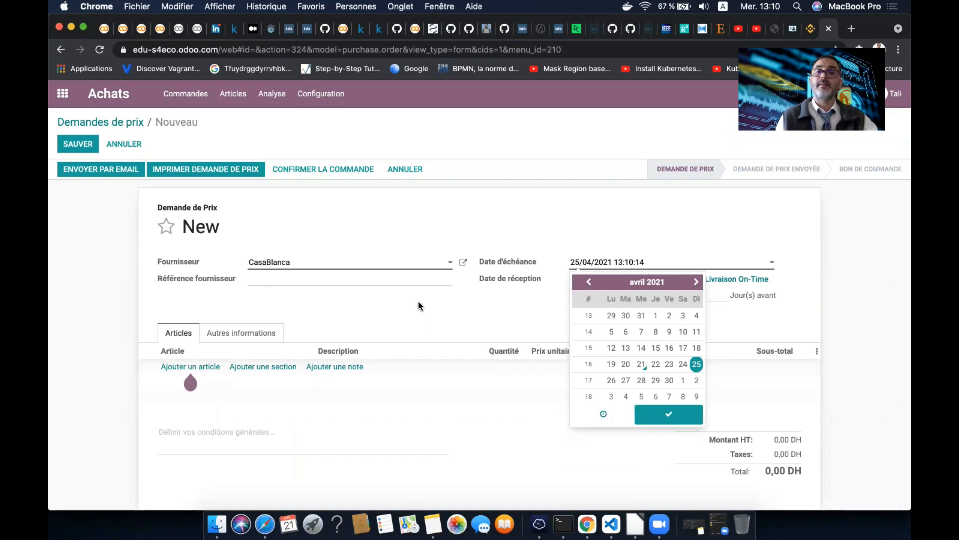
{"action": "left_click", "coordinate": [560, 235]}
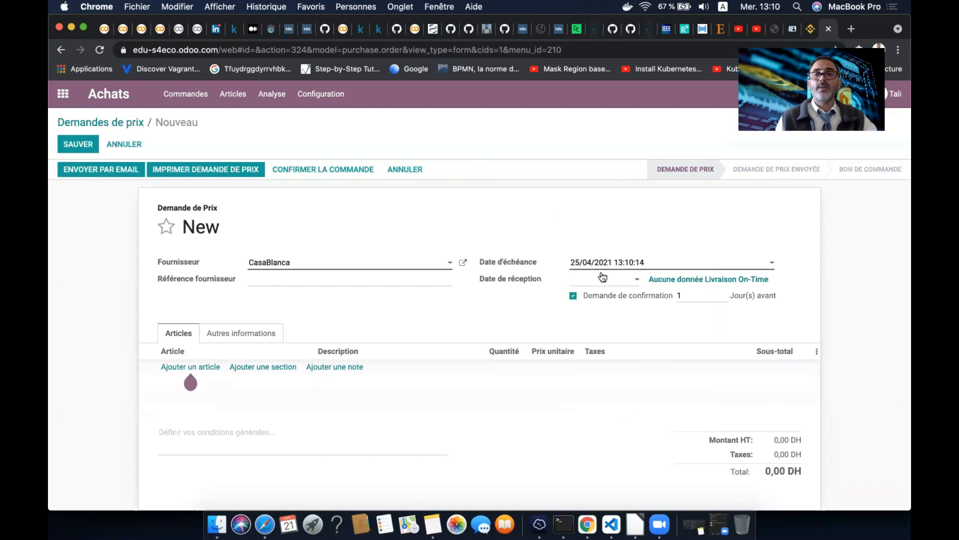
Set the reception date (Date de réception) of the price request to 28/04/2021
{"action": "left_click", "coordinate": [606, 278]}
{"action": "left_click", "coordinate": [694, 380]}
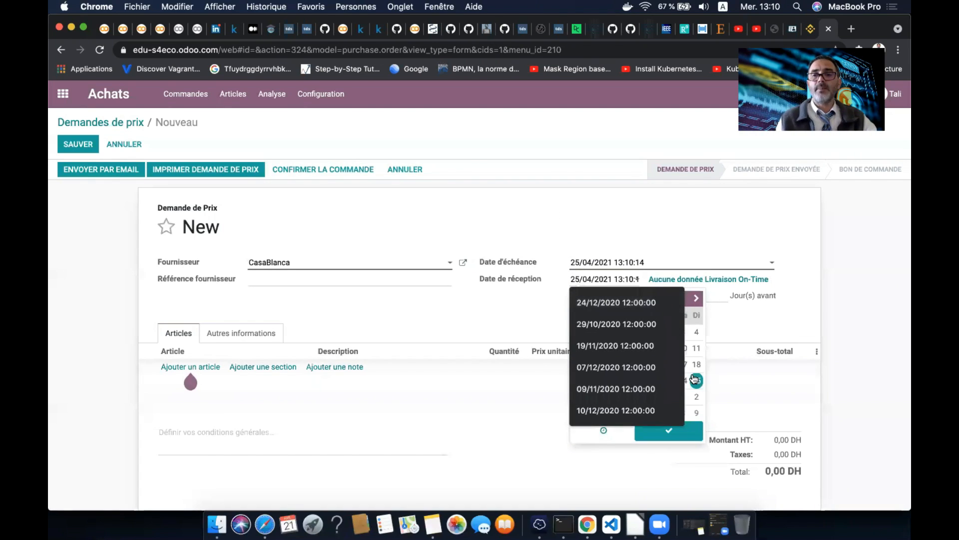
{"action": "left_click", "coordinate": [763, 337]}
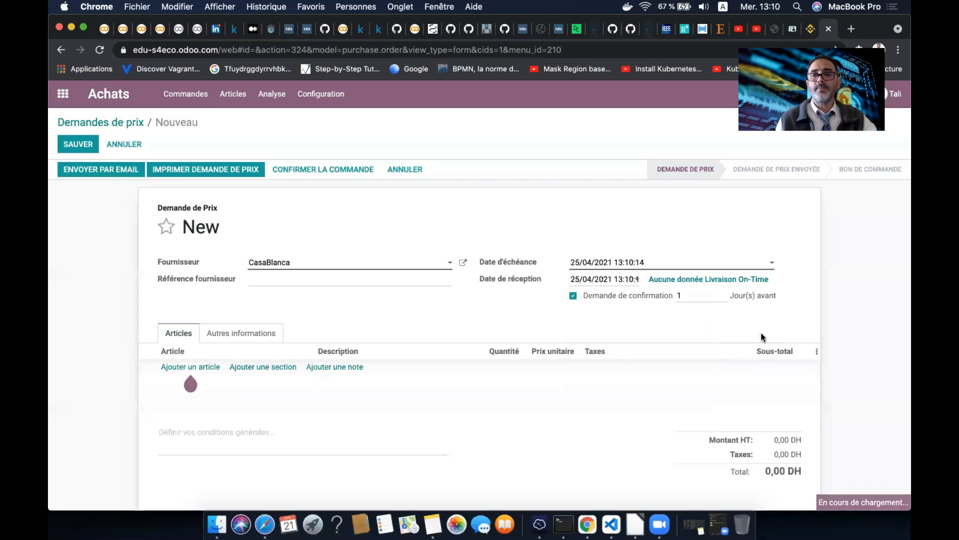
{"action": "left_click", "coordinate": [634, 279]}
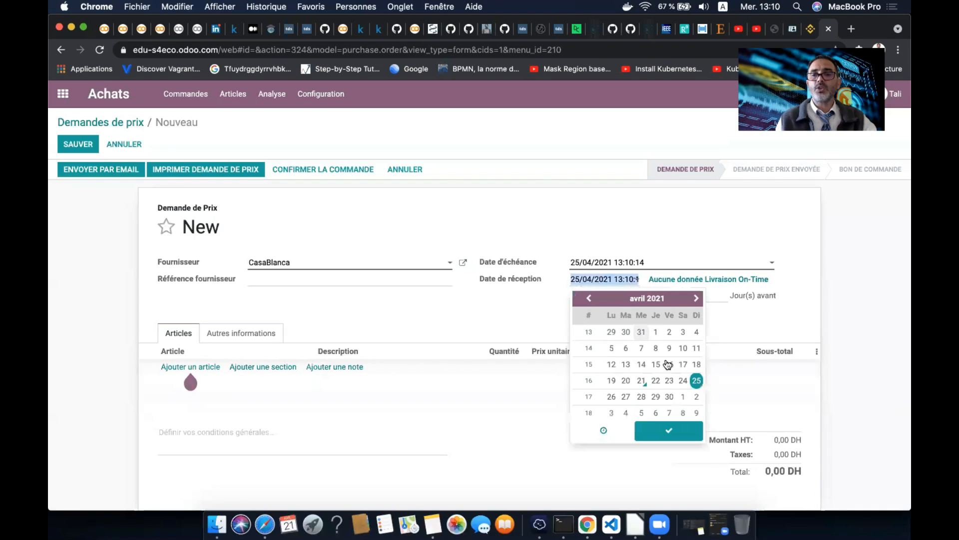
{"action": "left_click", "coordinate": [642, 398]}
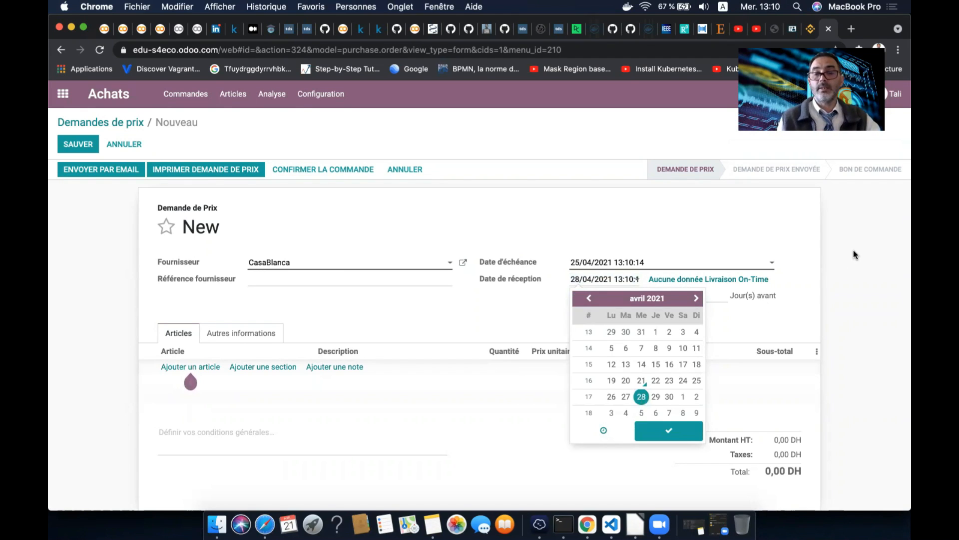
{"action": "left_click", "coordinate": [855, 255]}
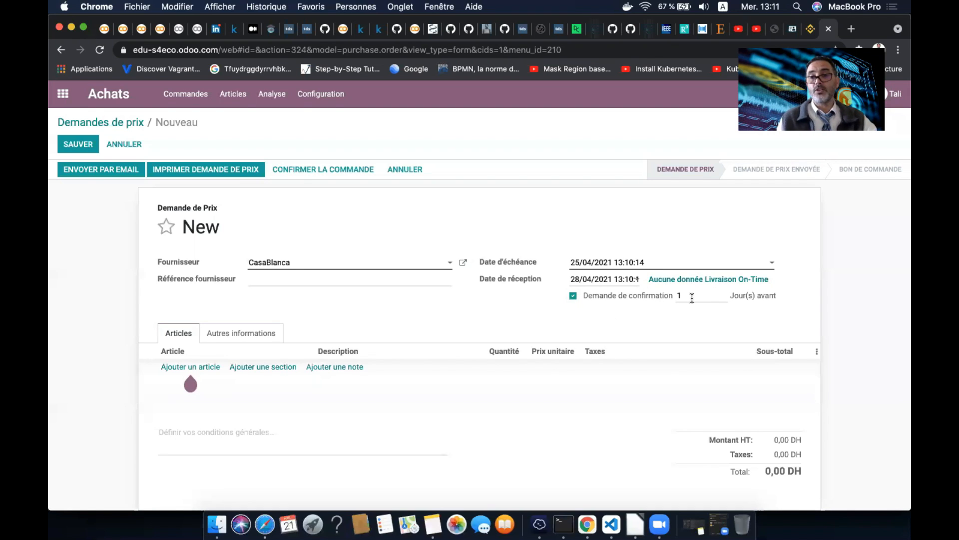
{"action": "mouse_move", "coordinate": [692, 299]}
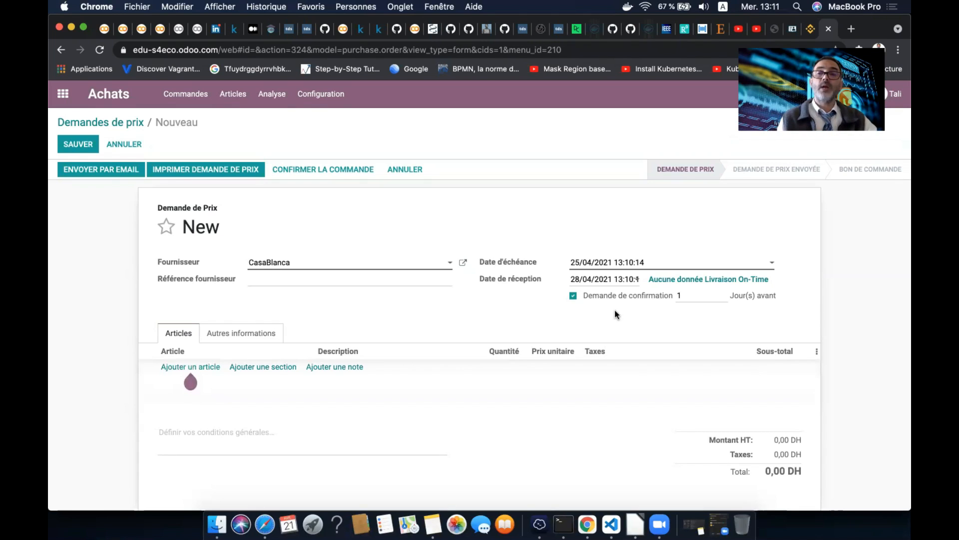
Add the Chaise article to the price request with a quantity of 10, and check its unit price and the totals
{"action": "left_click", "coordinate": [216, 368]}
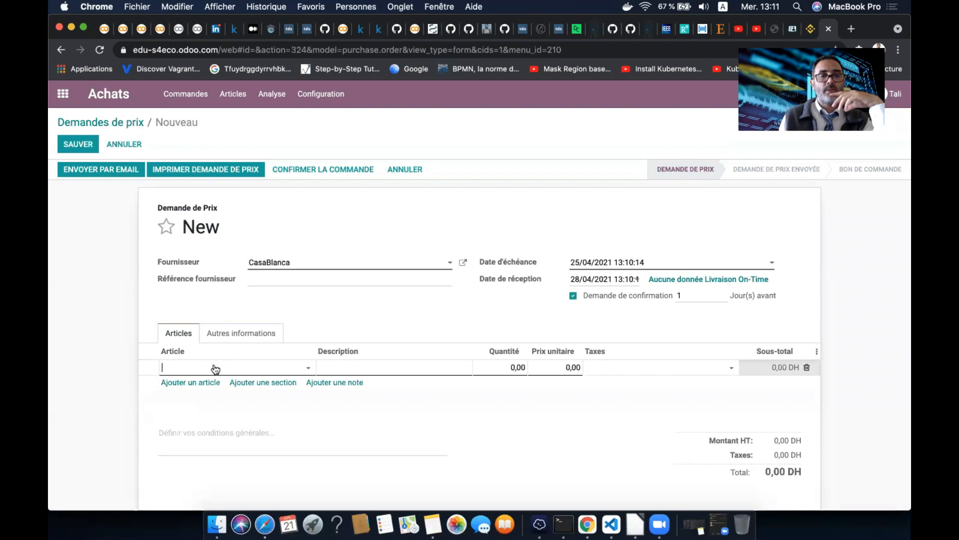
{"action": "left_click", "coordinate": [214, 383]}
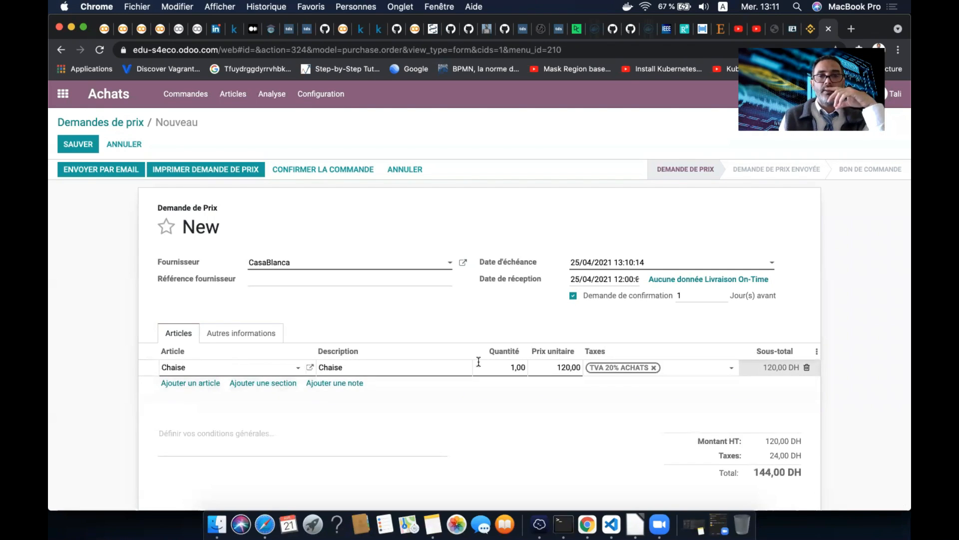
{"action": "left_click", "coordinate": [495, 367]}
{"action": "type", "text": "10"}
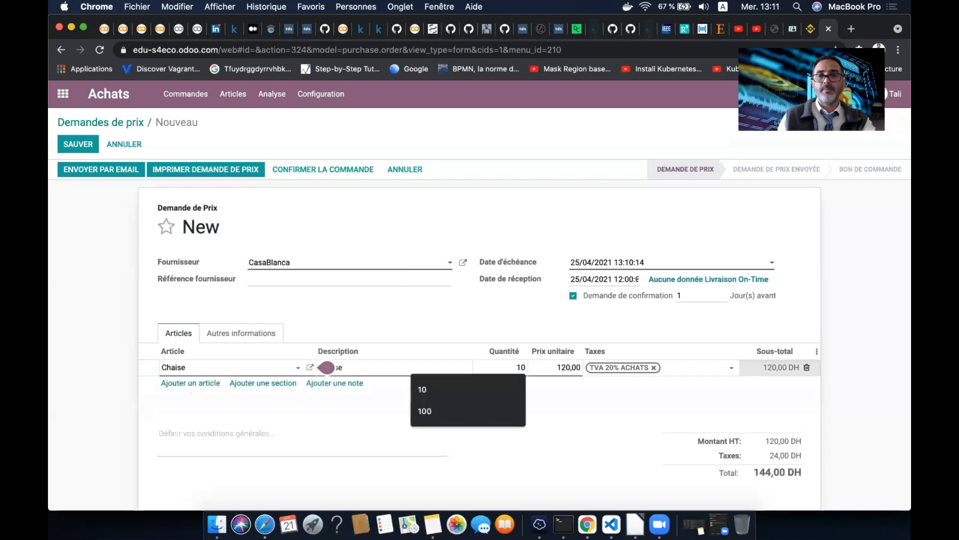
{"action": "left_click", "coordinate": [582, 417]}
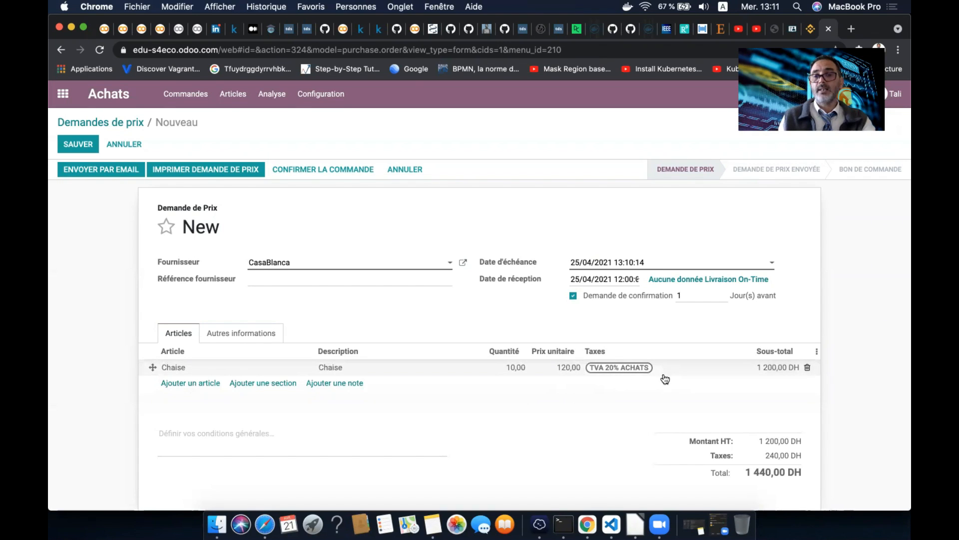
{"action": "left_click", "coordinate": [564, 371]}
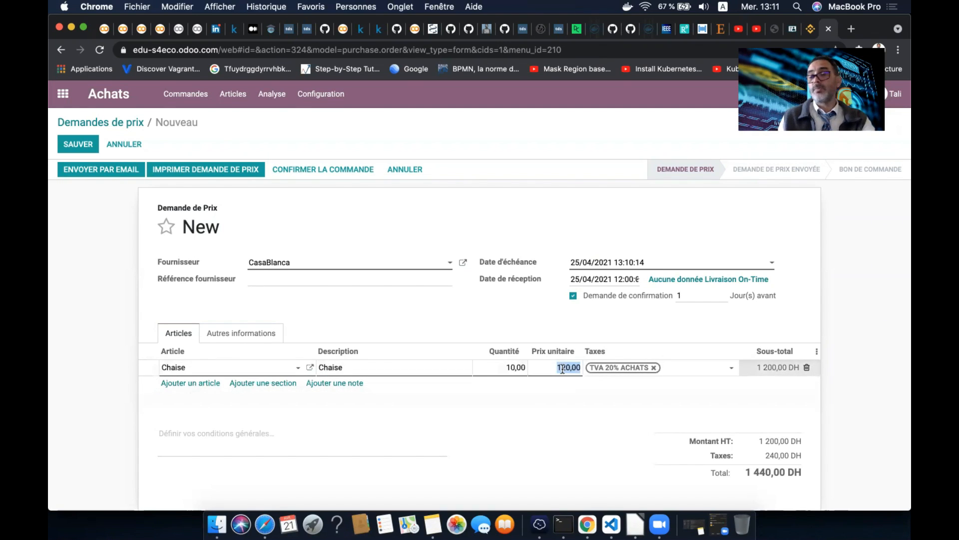
{"action": "left_click", "coordinate": [562, 410]}
{"action": "scroll", "coordinate": [562, 410], "scroll_direction": "down", "scroll_amount": 3}
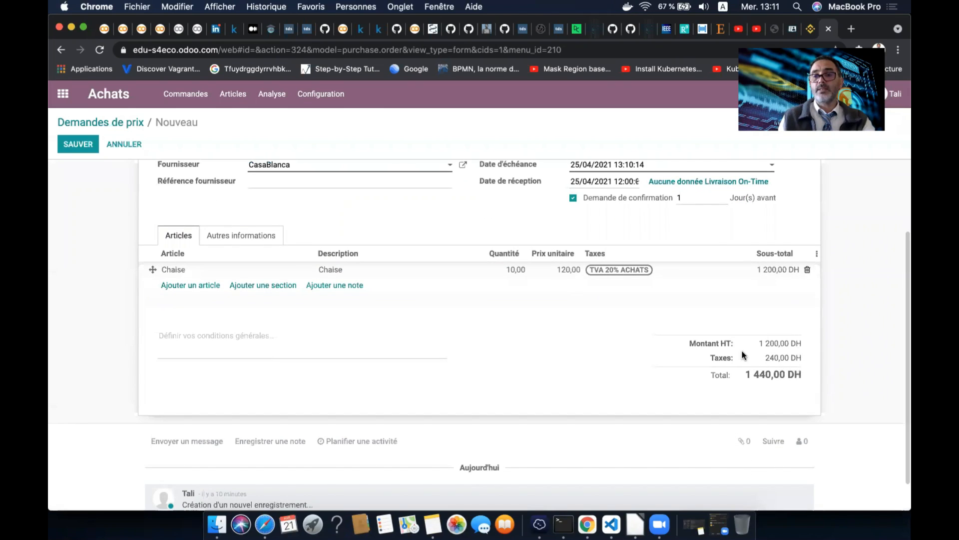
Check the untaxed amount, taxes and total of the price request, along with its available send and confirm actions
{"action": "left_click_drag", "start_coordinate": [783, 343], "coordinate": [807, 345]}
{"action": "left_click", "coordinate": [806, 345]}
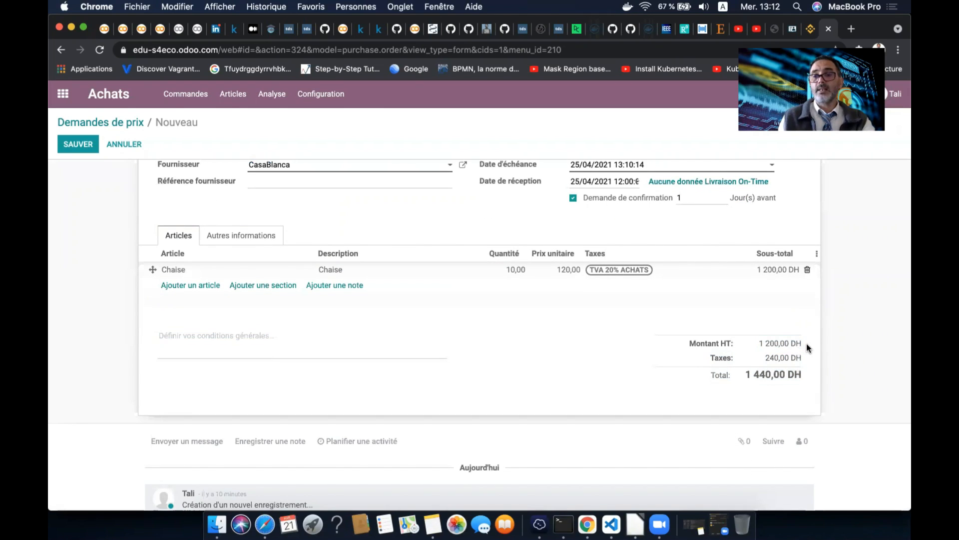
{"action": "scroll", "coordinate": [803, 354], "scroll_direction": "up", "scroll_amount": 2}
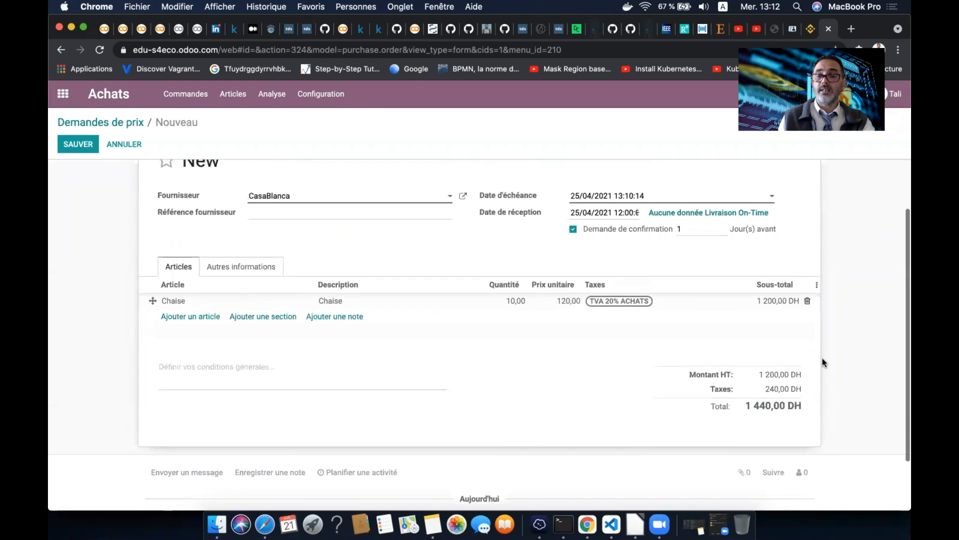
{"action": "scroll", "coordinate": [538, 350], "scroll_direction": "up", "scroll_amount": 3}
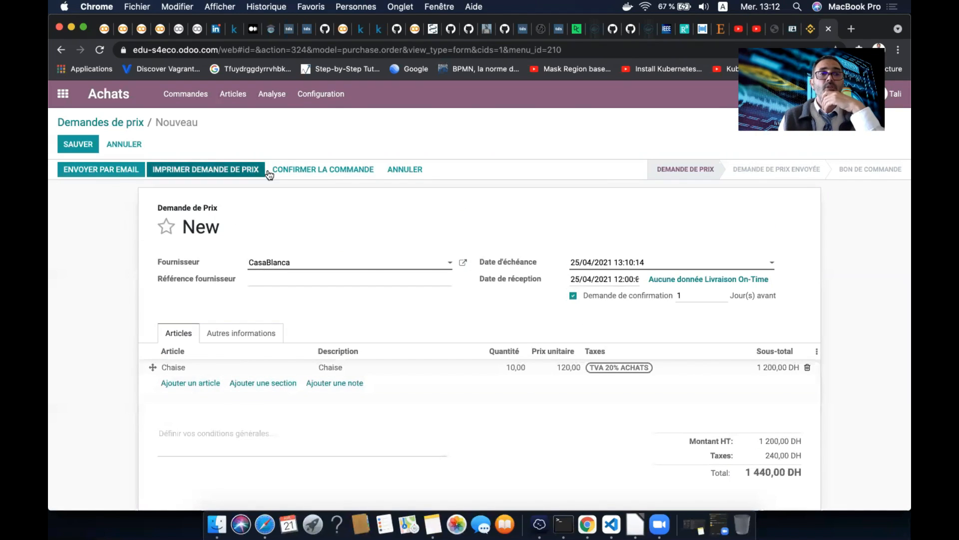
{"action": "left_click", "coordinate": [110, 173]}
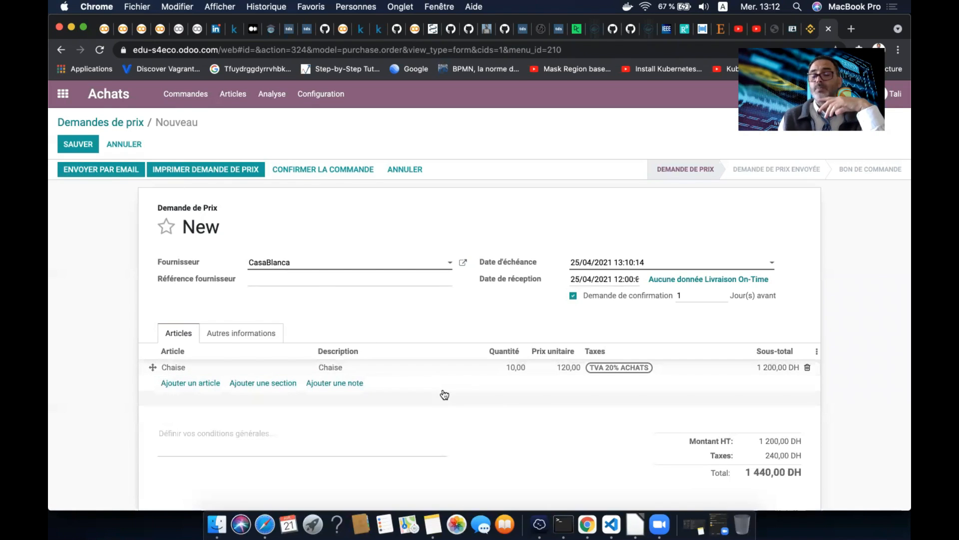
Set the unit price (Prix unitaire) of the Chaise line to 0
{"action": "left_click", "coordinate": [573, 365]}
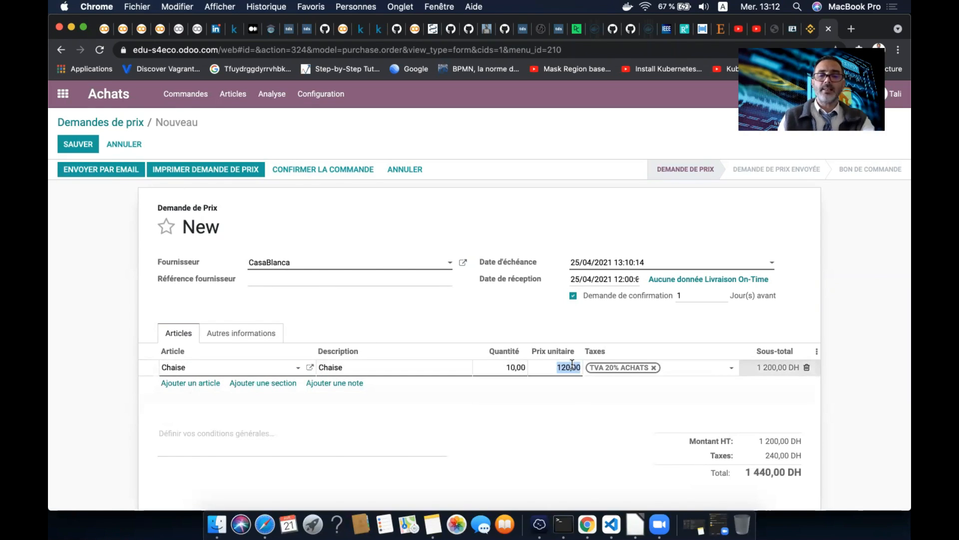
{"action": "type", "text": "0"}
{"action": "left_click", "coordinate": [563, 223]}
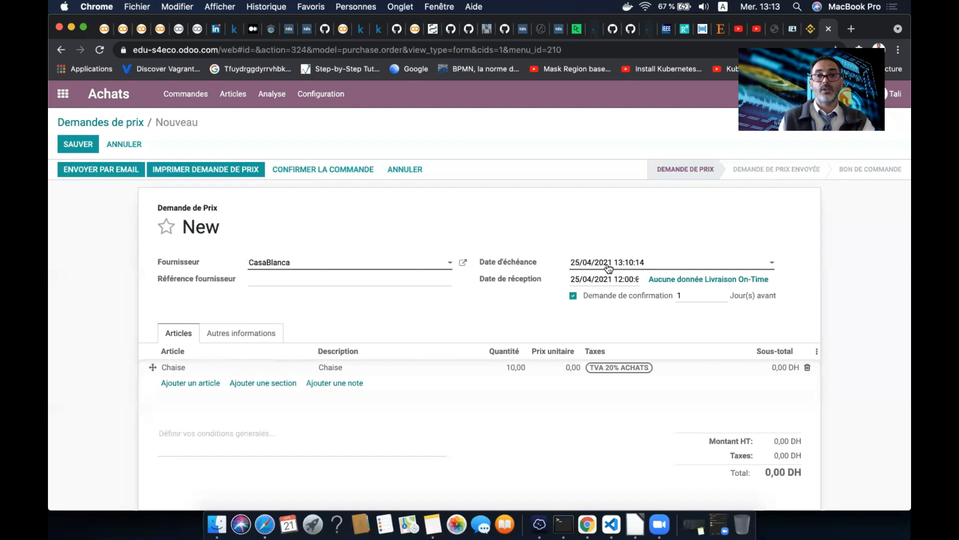
Set the unit price of the Chaise line to 120 and confirm the price request as an order
{"action": "left_click", "coordinate": [555, 372]}
{"action": "type", "text": "120"}
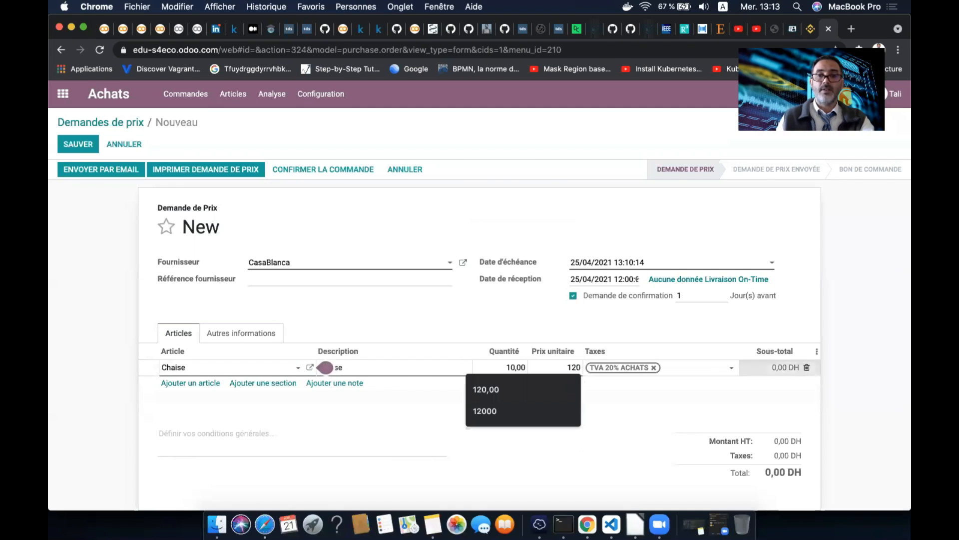
{"action": "left_click", "coordinate": [563, 208]}
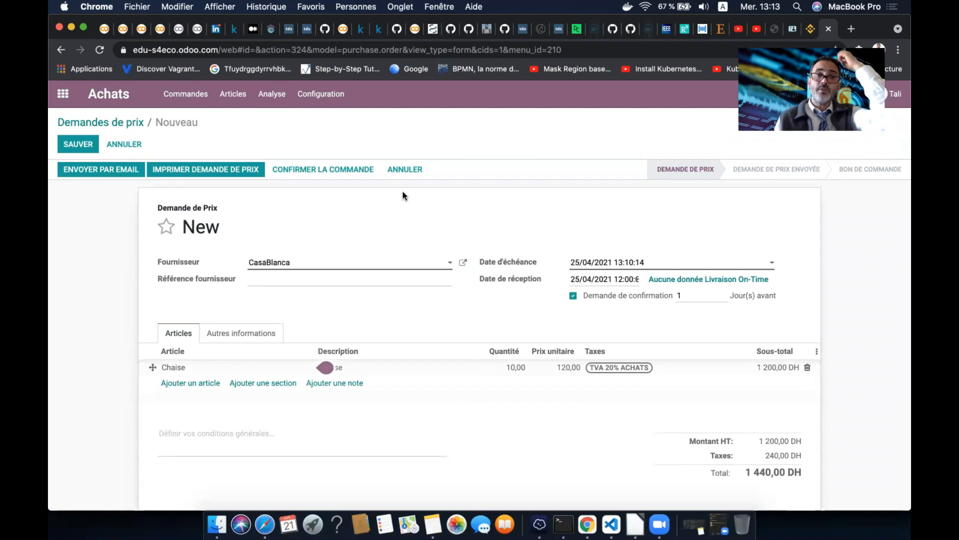
{"action": "left_click", "coordinate": [341, 173]}
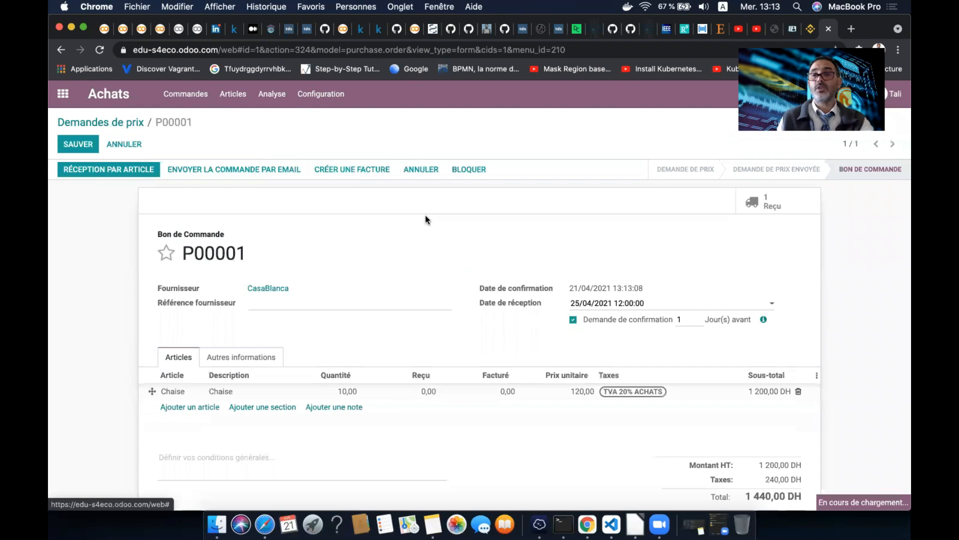
Review the purchase order's history entries about its creation and its status change
{"action": "scroll", "coordinate": [425, 216], "scroll_direction": "down", "scroll_amount": 5}
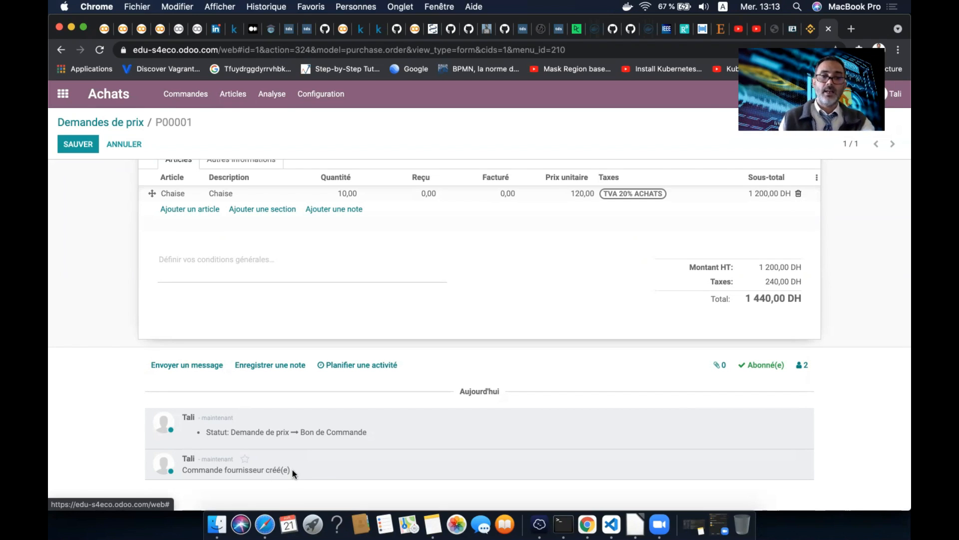
{"action": "left_click_drag", "start_coordinate": [300, 469], "coordinate": [183, 471]}
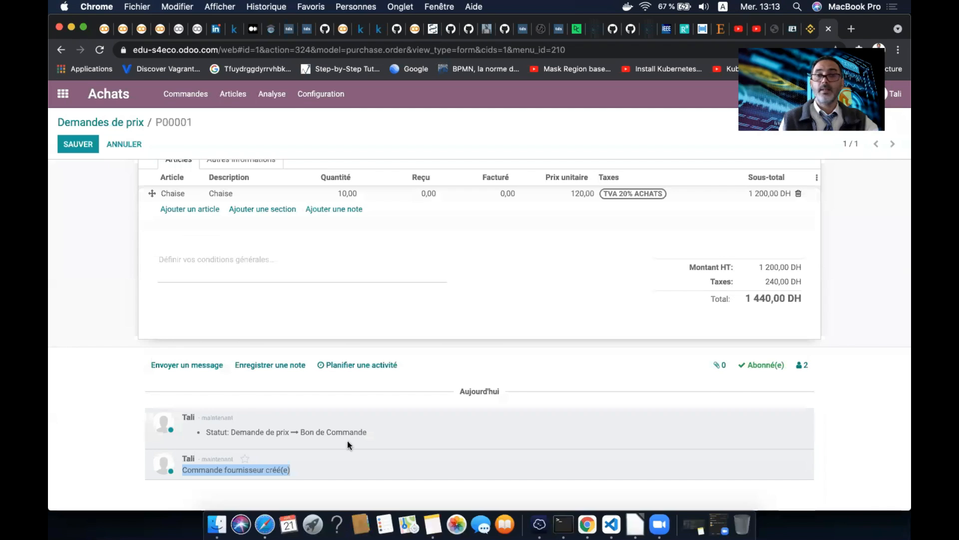
{"action": "left_click_drag", "start_coordinate": [373, 432], "coordinate": [301, 431]}
{"action": "left_click", "coordinate": [266, 434]}
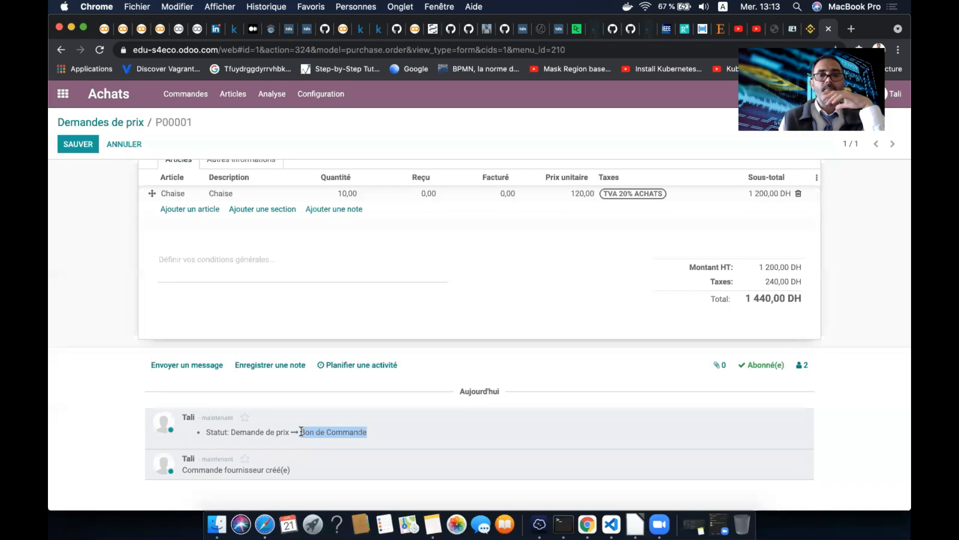
{"action": "scroll", "coordinate": [301, 431], "scroll_direction": "up", "scroll_amount": 5}
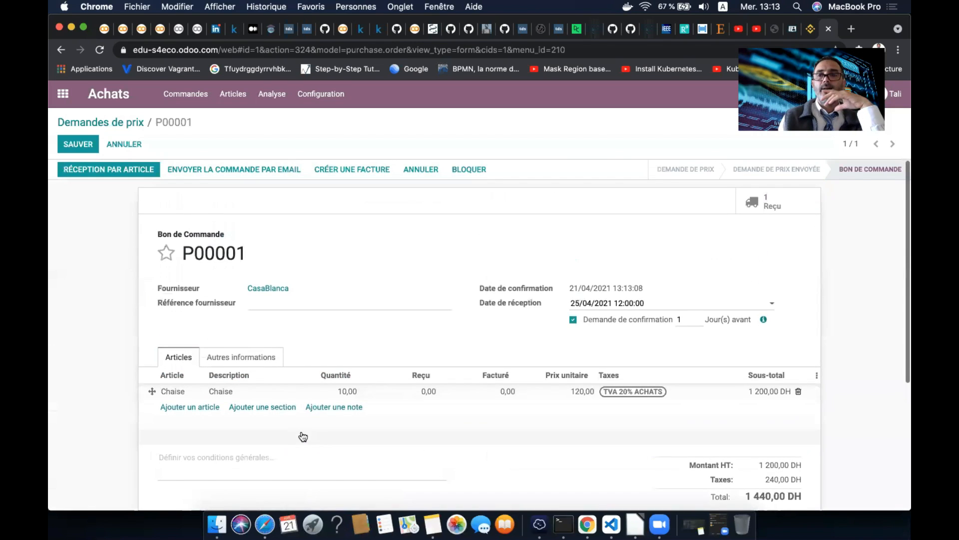
{"action": "scroll", "coordinate": [301, 435], "scroll_direction": "down", "scroll_amount": 5}
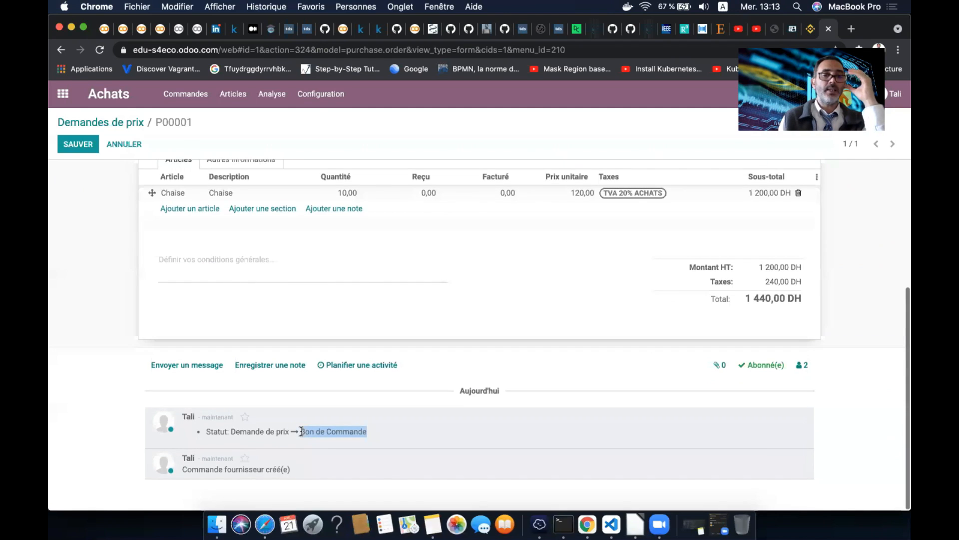
Start planning an activity of type Appeler on the order, due 24/04/2021, and assign it to the last listed user
{"action": "left_click", "coordinate": [366, 369]}
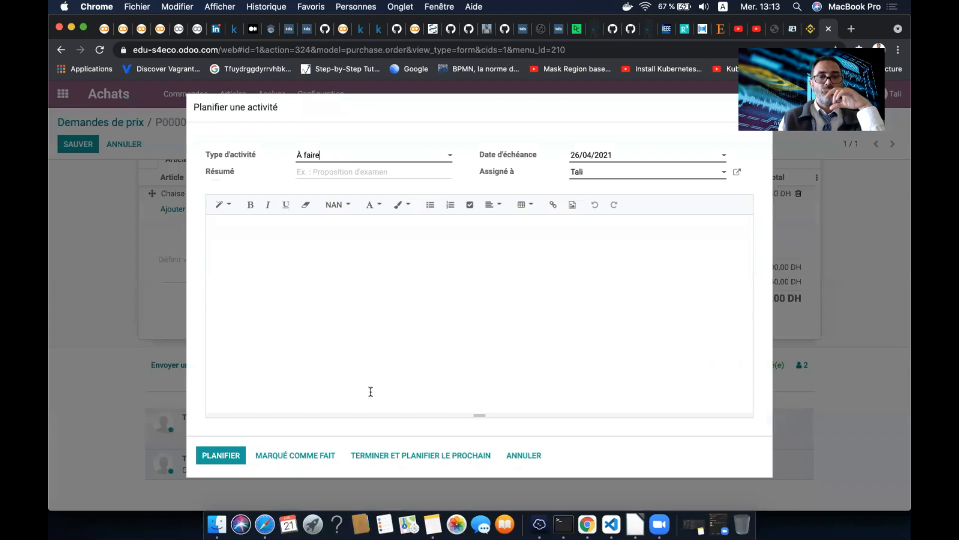
{"action": "left_click", "coordinate": [402, 158]}
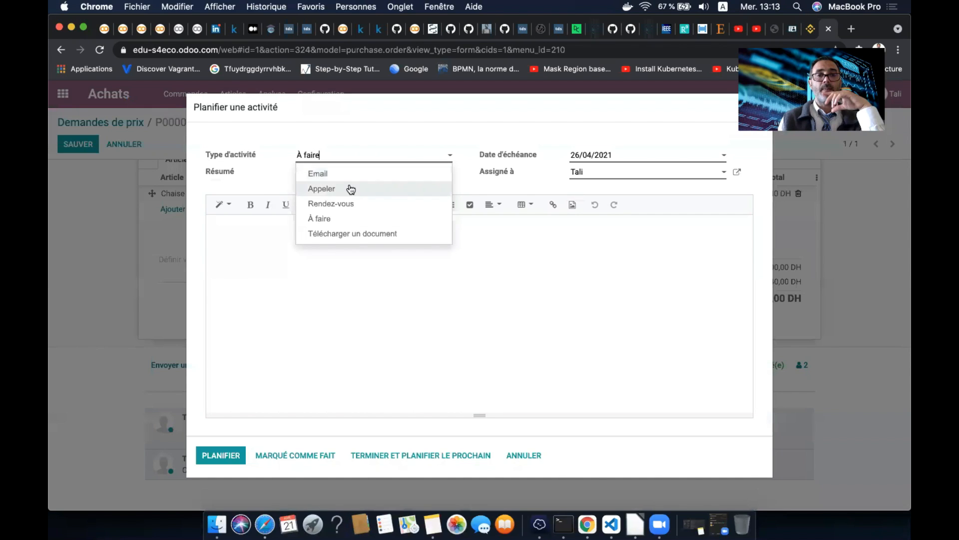
{"action": "left_click", "coordinate": [371, 189]}
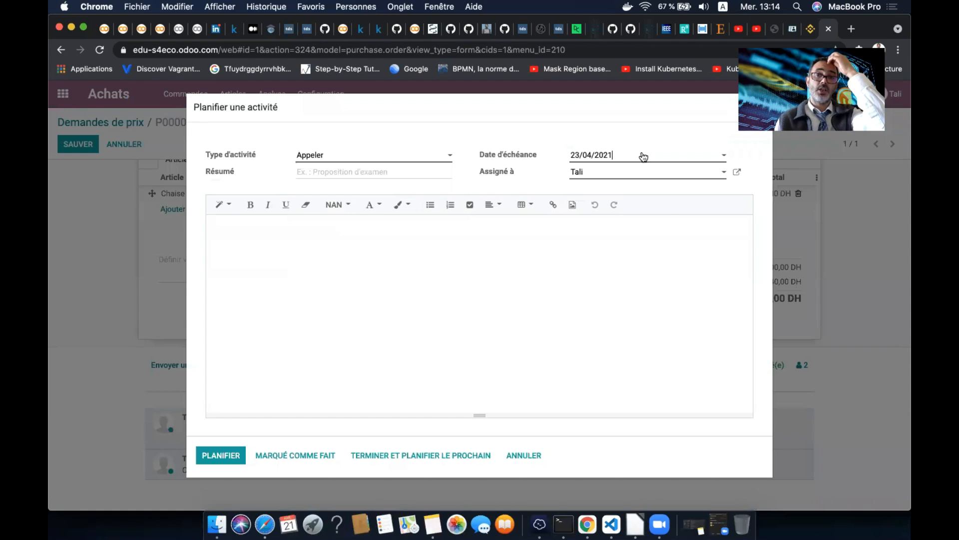
{"action": "left_click", "coordinate": [642, 154]}
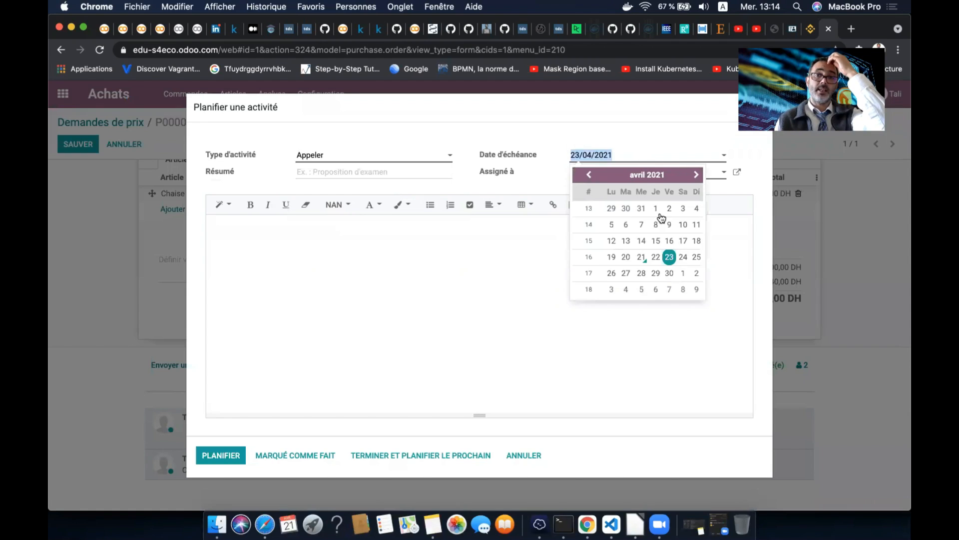
{"action": "left_click", "coordinate": [682, 257]}
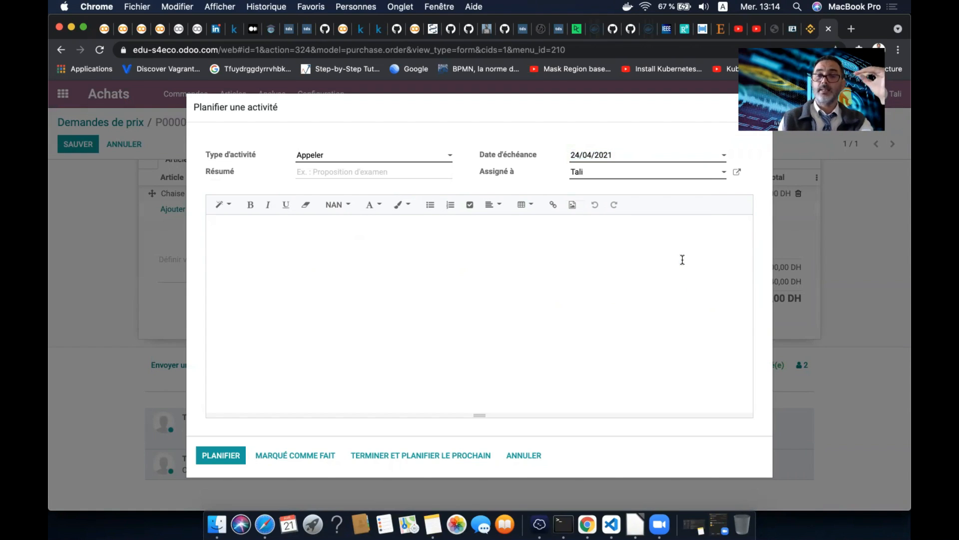
{"action": "left_click", "coordinate": [588, 178]}
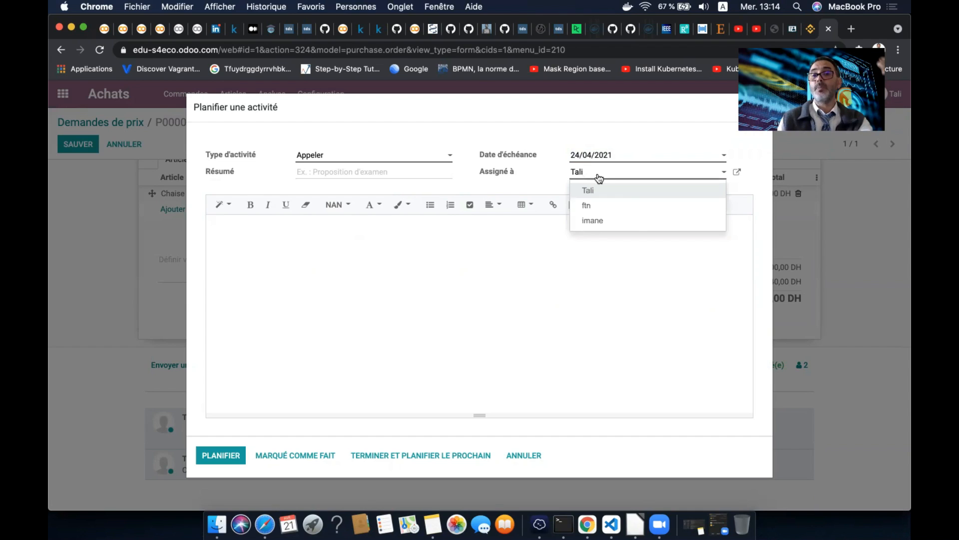
{"action": "left_click", "coordinate": [636, 218]}
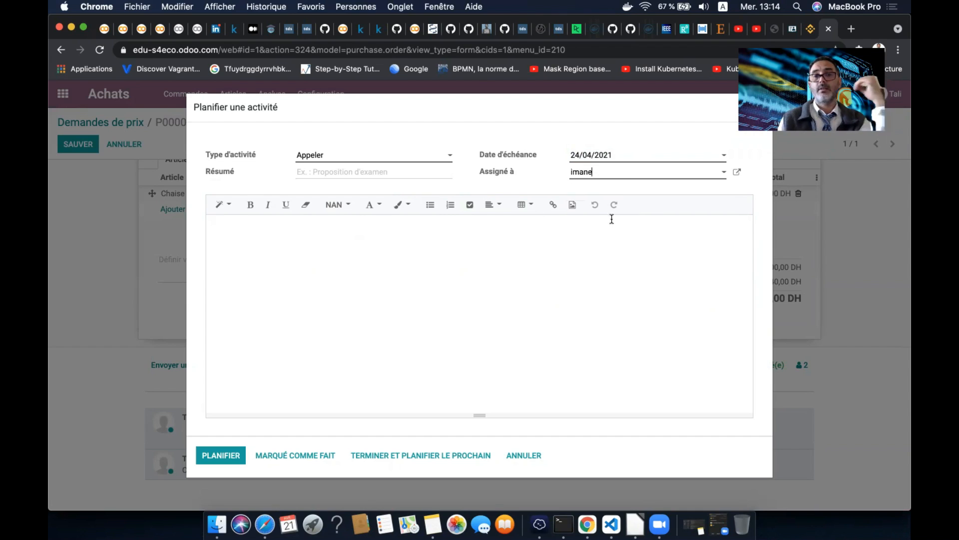
Write the activity note "Please Call the Vendor" and use the same text as its summary (Résumé)
{"action": "left_click", "coordinate": [325, 259]}
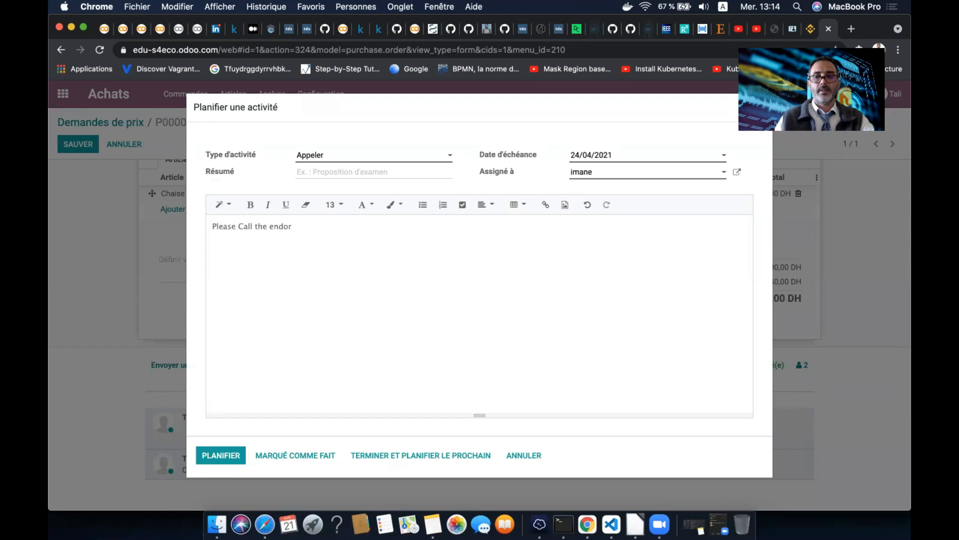
{"action": "type", "text": "V"}
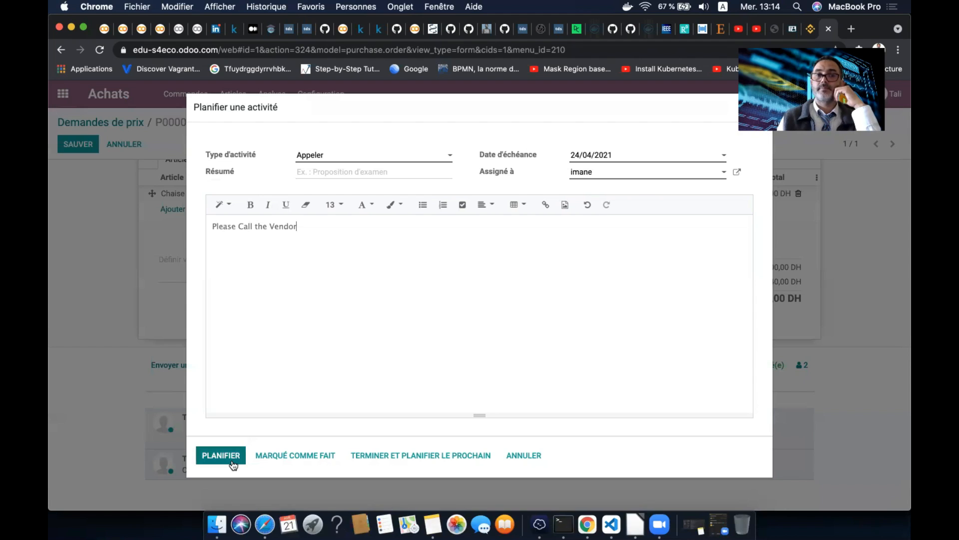
{"action": "triple_click", "coordinate": [297, 225]}
{"action": "key", "text": "super+c"}
{"action": "left_click", "coordinate": [356, 172]}
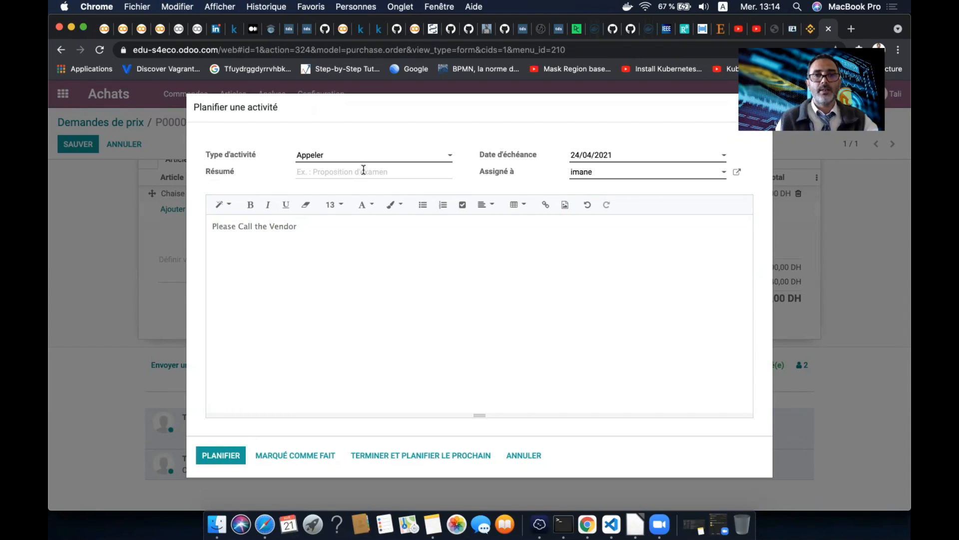
{"action": "key", "text": "super+v"}
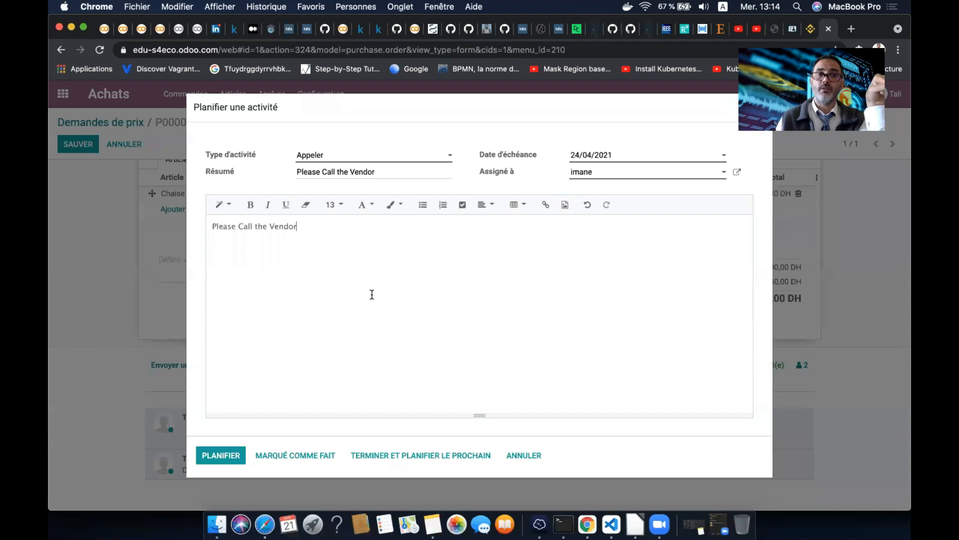
Try to schedule the activity, reassign it to the logged-in user, and schedule it again
{"action": "left_click", "coordinate": [237, 459]}
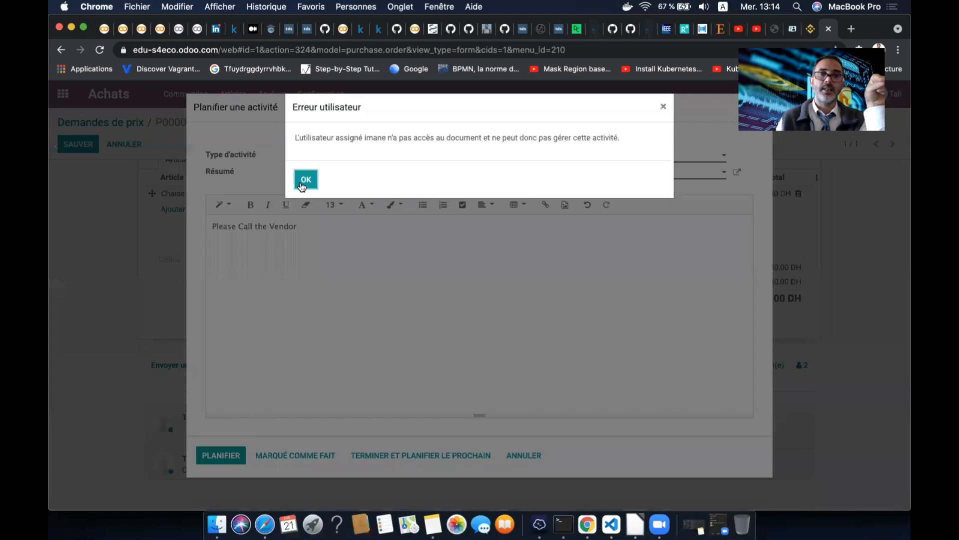
{"action": "left_click", "coordinate": [306, 179]}
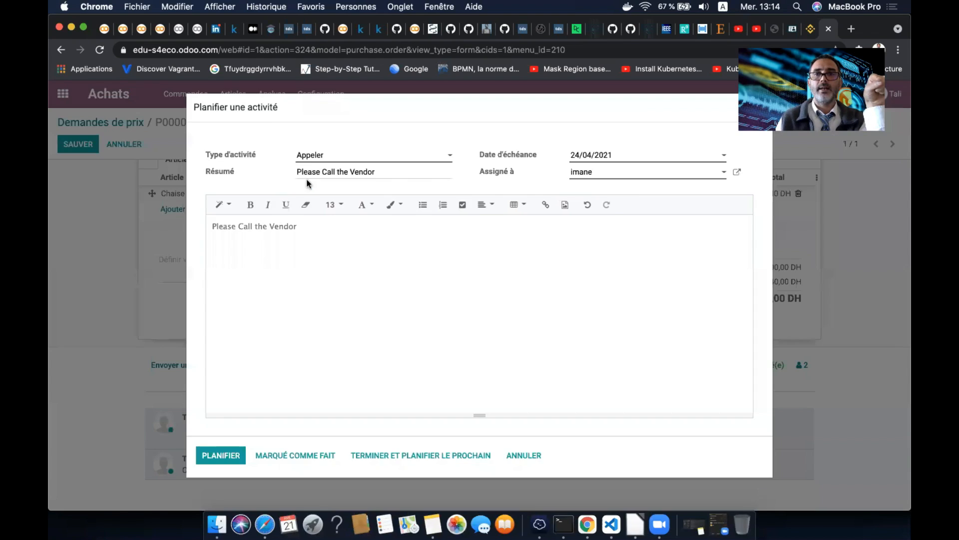
{"action": "left_click", "coordinate": [626, 181]}
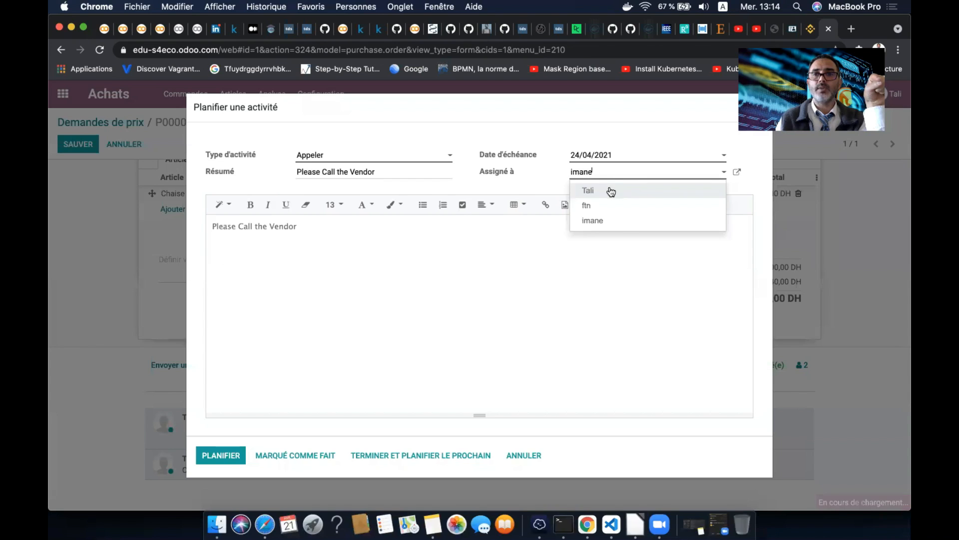
{"action": "left_click", "coordinate": [610, 191]}
{"action": "left_click", "coordinate": [230, 454]}
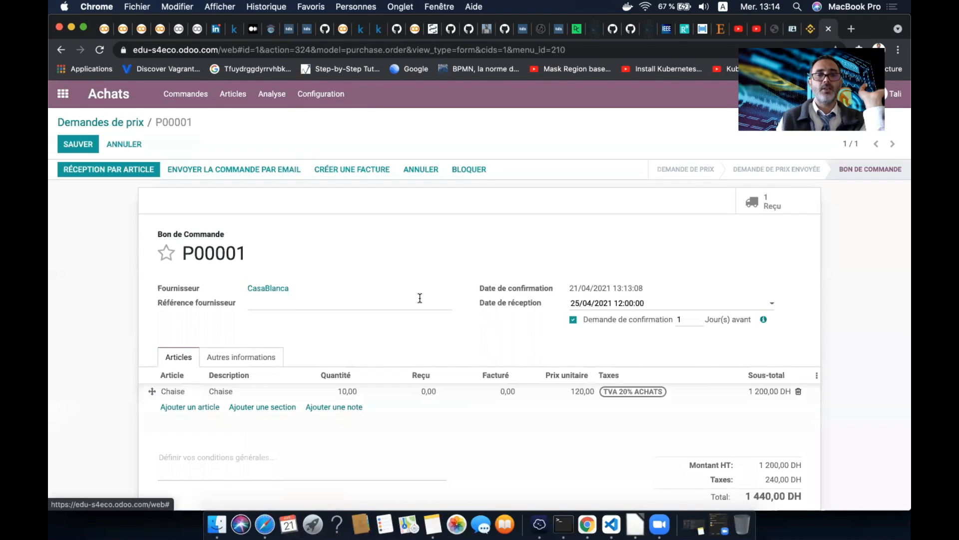
Return to the price request list, view the planned call activity of the CasaBlanca order, and close it without changes
{"action": "left_click", "coordinate": [133, 124]}
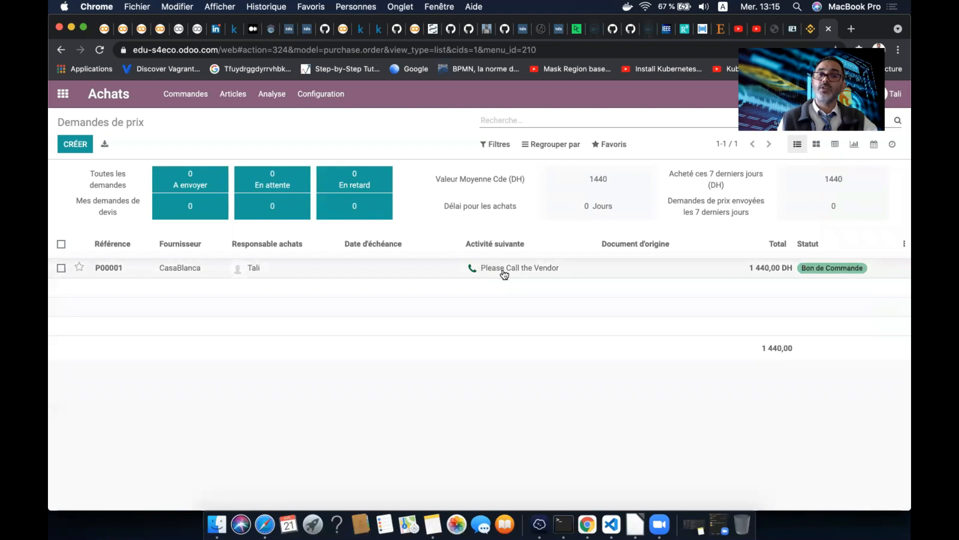
{"action": "left_click", "coordinate": [472, 271]}
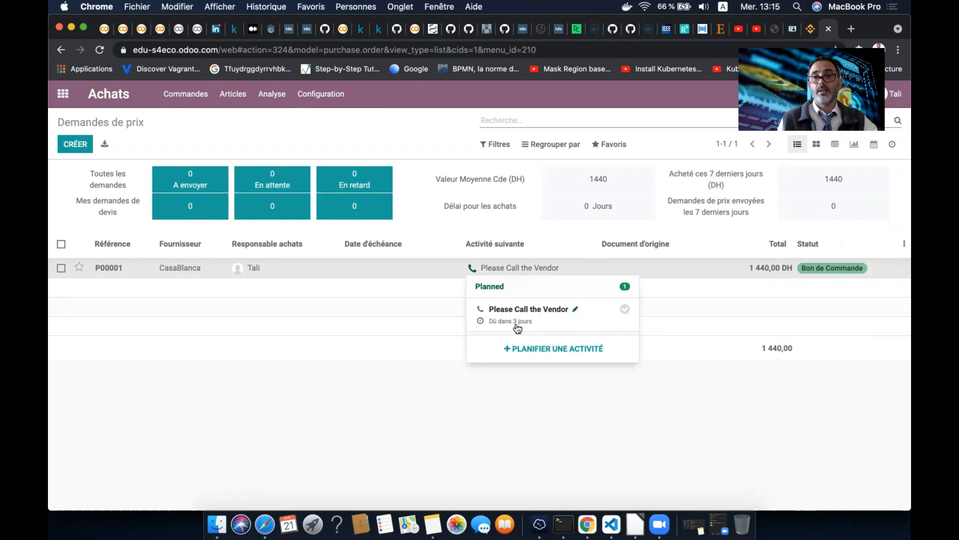
{"action": "left_click", "coordinate": [576, 309]}
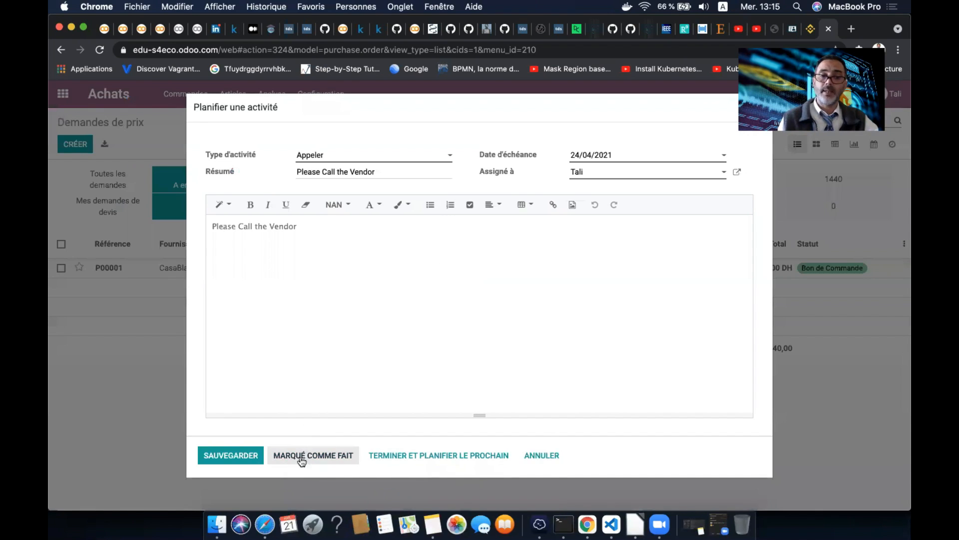
{"action": "left_click", "coordinate": [543, 455]}
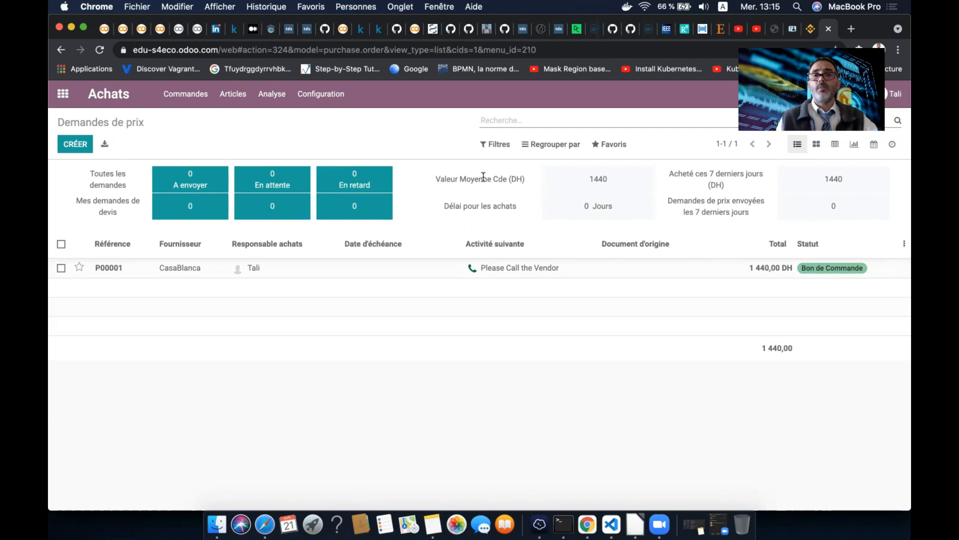
Examine the average order value (Valeur Moyenne Cde) and the amount purchased in the last 7 days
{"action": "left_click_drag", "start_coordinate": [483, 177], "coordinate": [573, 182]}
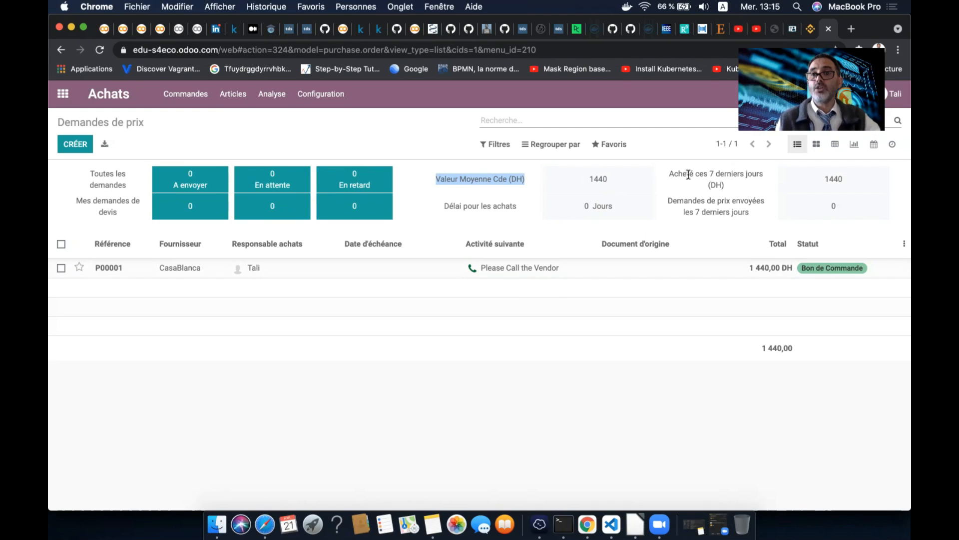
{"action": "mouse_move", "coordinate": [666, 173]}
{"action": "left_mouse_down"}
{"action": "mouse_move", "coordinate": [736, 184]}
{"action": "mouse_move", "coordinate": [664, 169]}
{"action": "left_mouse_up"}
{"action": "left_click", "coordinate": [735, 184]}
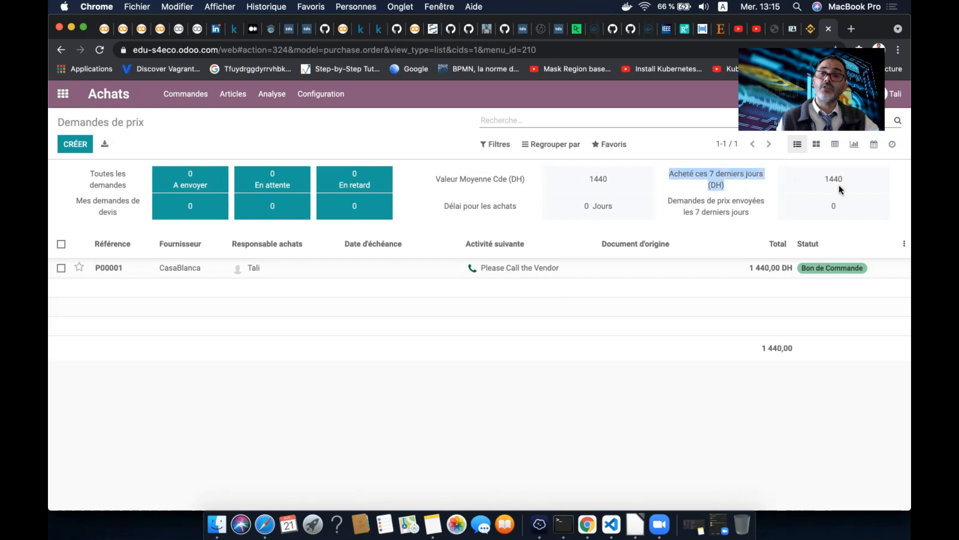
Examine the amount purchased and the number of price requests sent over the last 7 days
{"action": "left_click_drag", "start_coordinate": [819, 180], "coordinate": [846, 180]}
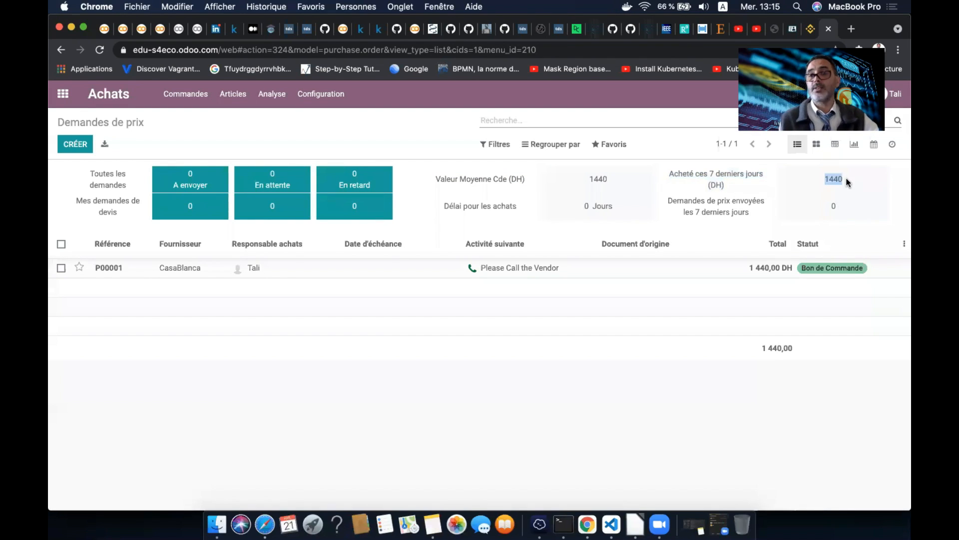
{"action": "left_click_drag", "start_coordinate": [754, 207], "coordinate": [683, 196]}
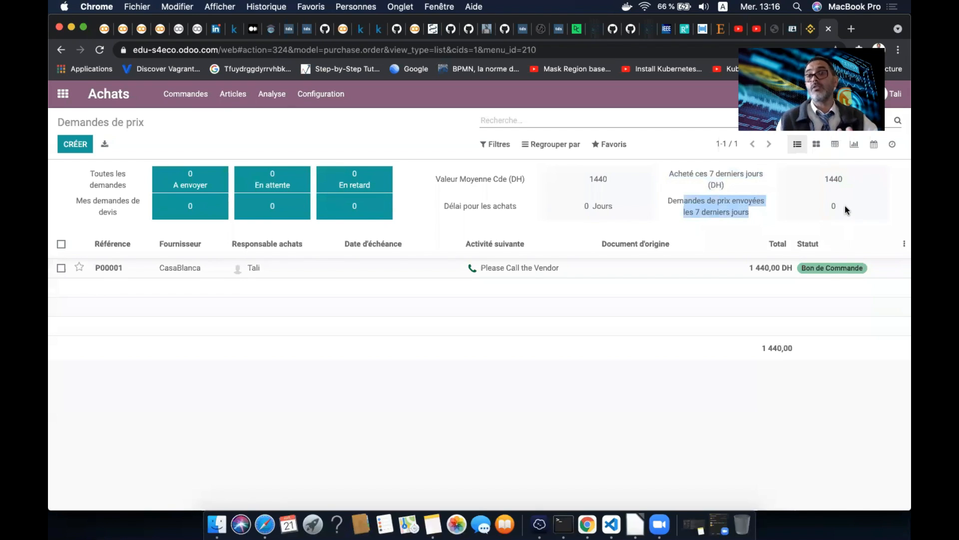
{"action": "left_click", "coordinate": [646, 361]}
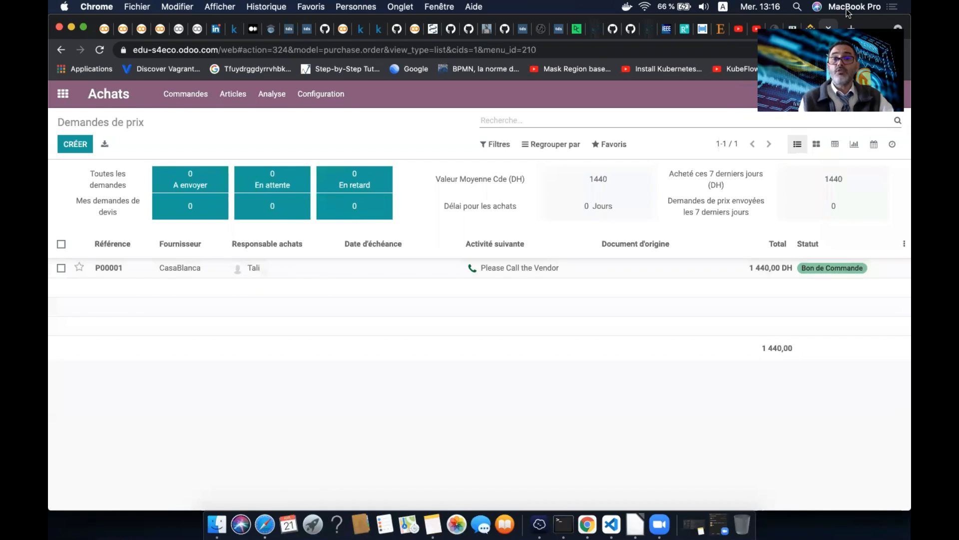
Open the CasaBlanca purchase order, check its reception date (Date de réception), return to the price request list and reopen the order
{"action": "left_click", "coordinate": [375, 271]}
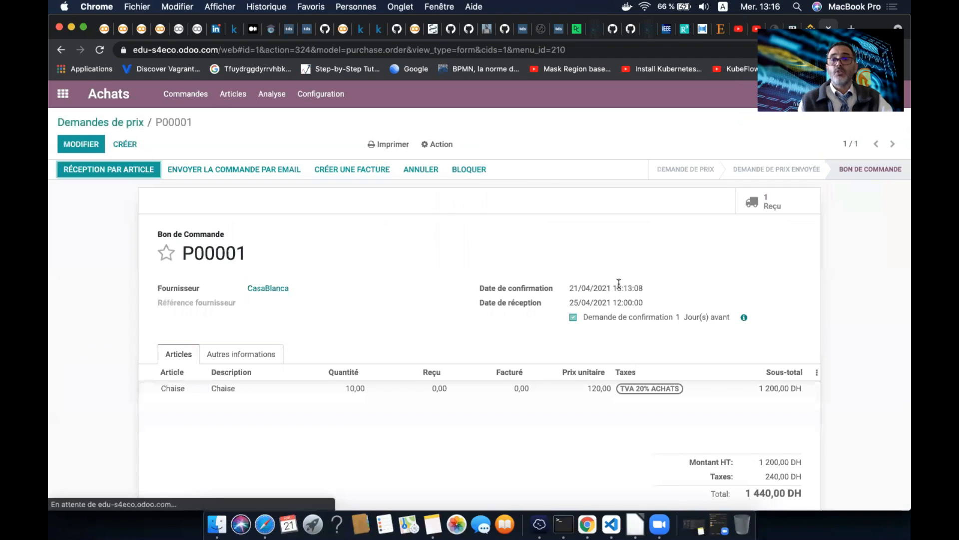
{"action": "left_click_drag", "start_coordinate": [569, 302], "coordinate": [607, 300]}
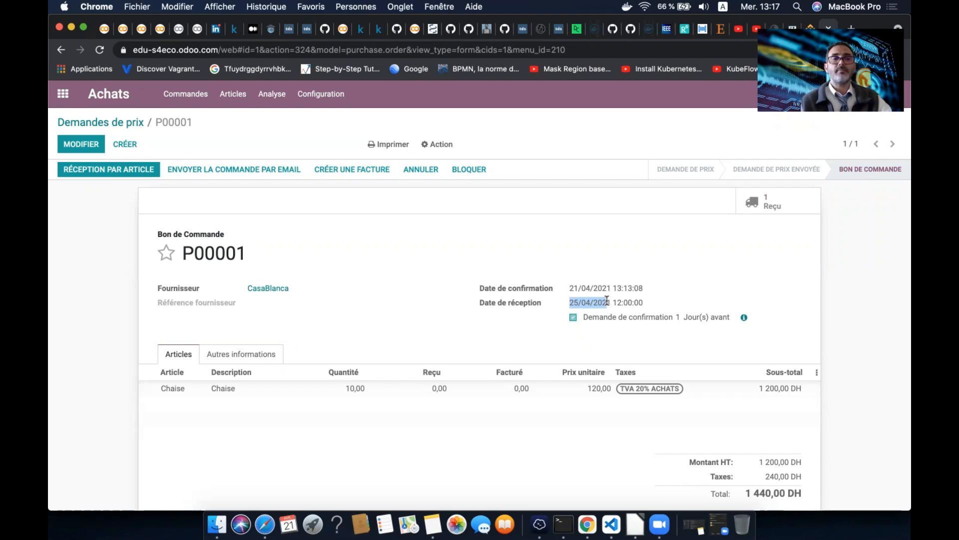
{"action": "left_click", "coordinate": [132, 122]}
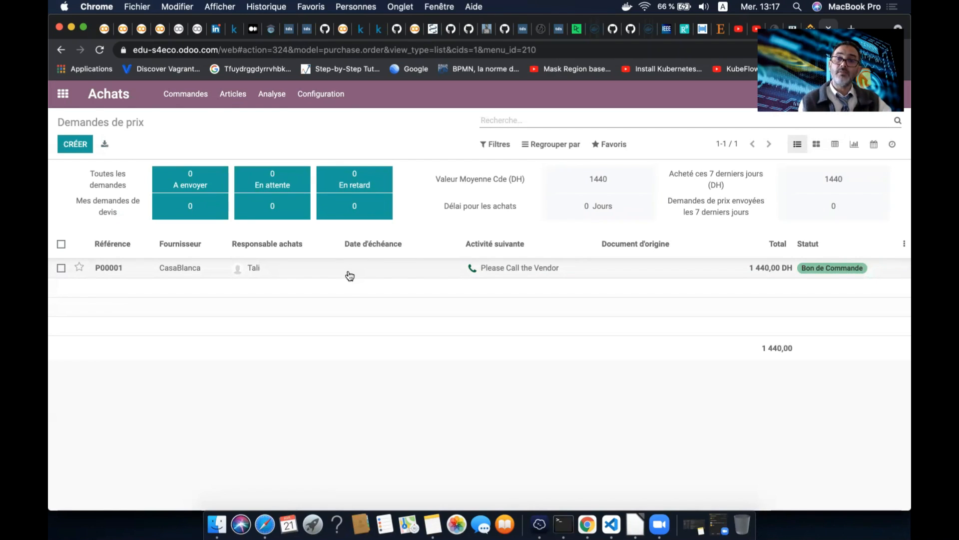
{"action": "left_click", "coordinate": [350, 276]}
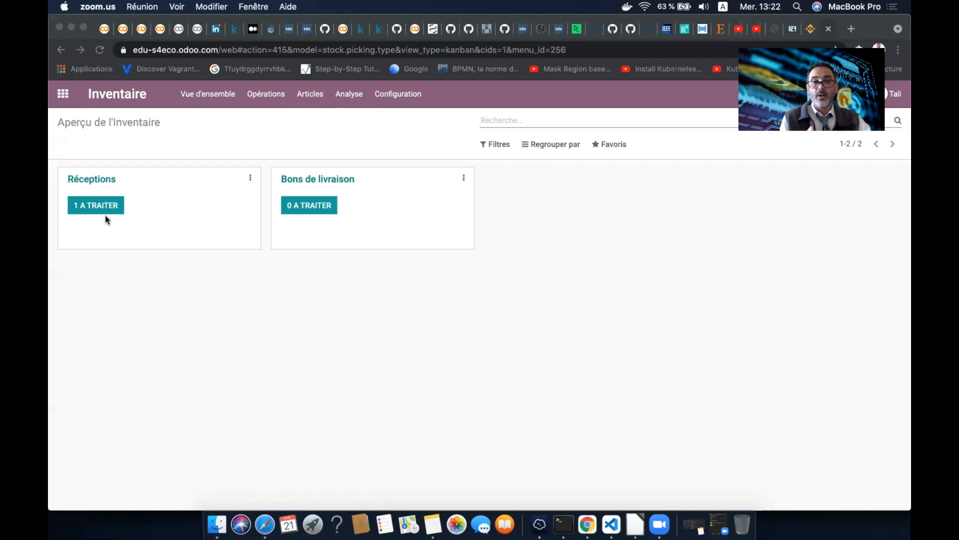
Open the list of receptions to process from the Inventaire overview
{"action": "left_click", "coordinate": [95, 203]}
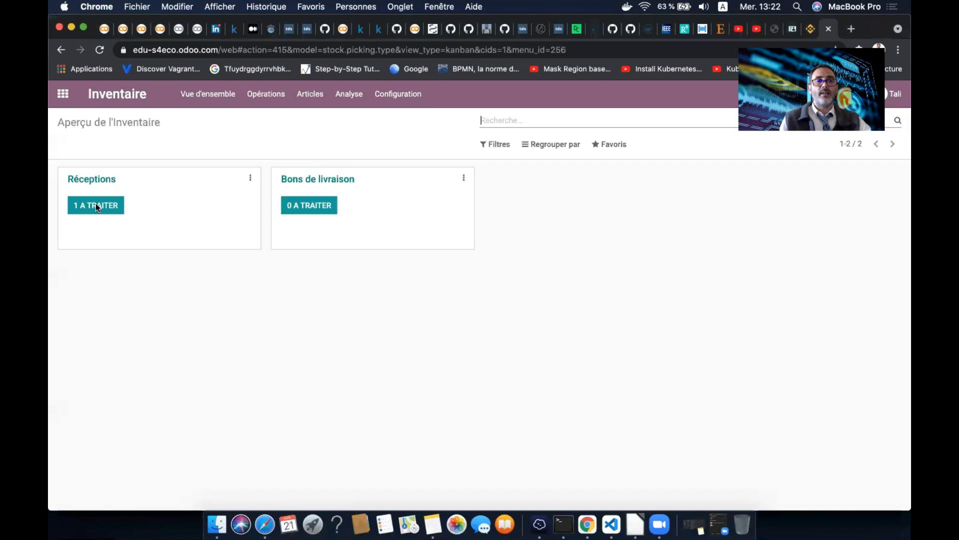
{"action": "left_click", "coordinate": [95, 203]}
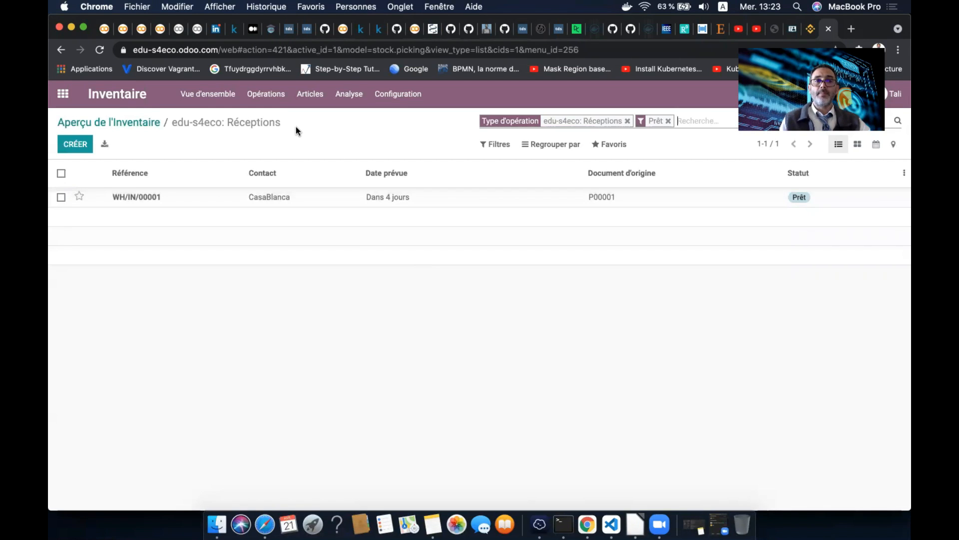
{"action": "left_click_drag", "start_coordinate": [281, 122], "coordinate": [205, 117]}
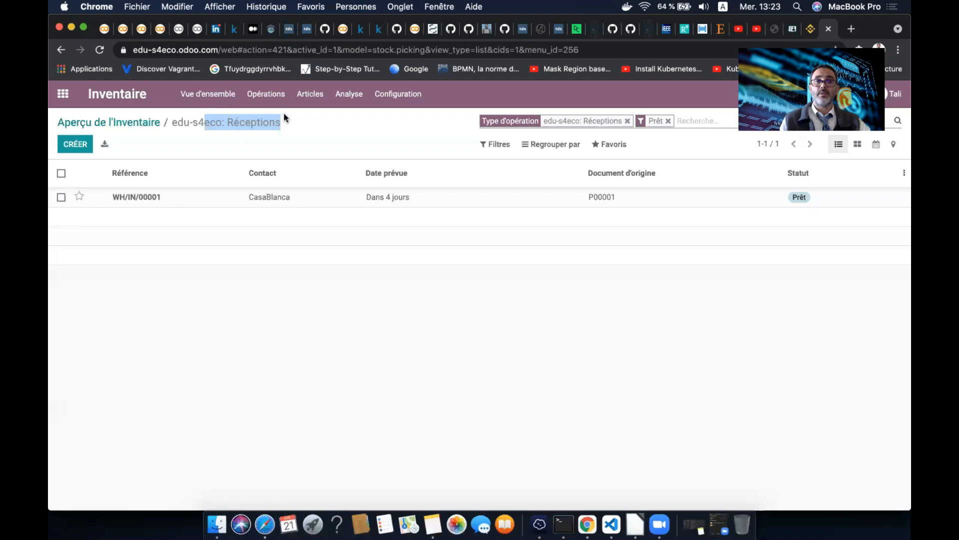
{"action": "left_click", "coordinate": [318, 138]}
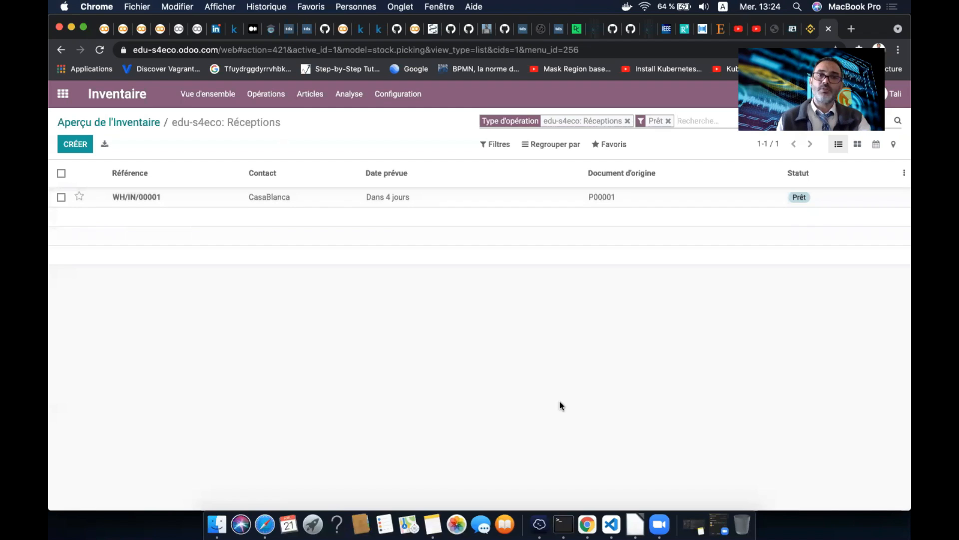
Open the CasaBlanca receipt and examine its reference, supplier, planned date, deadline and source document
{"action": "left_click", "coordinate": [443, 202]}
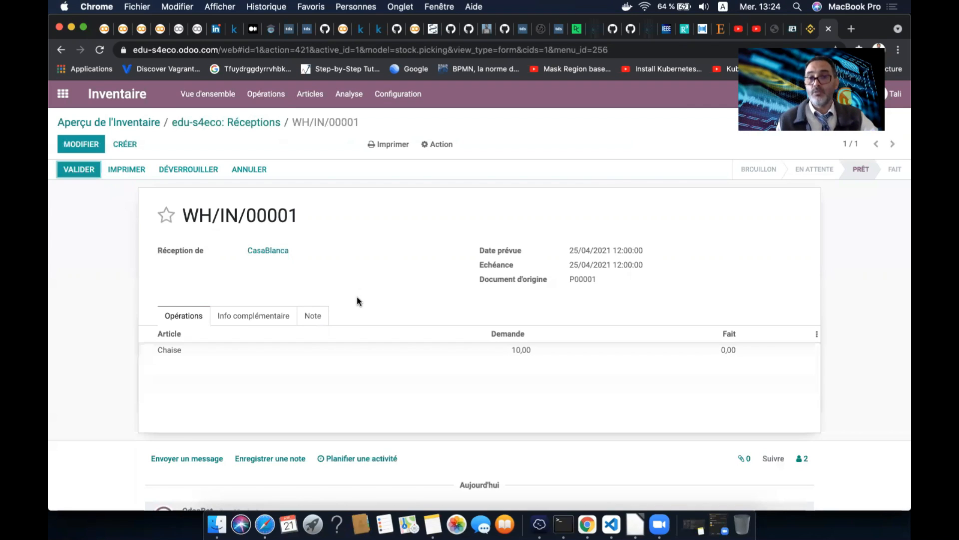
{"action": "left_click_drag", "start_coordinate": [183, 216], "coordinate": [299, 220]}
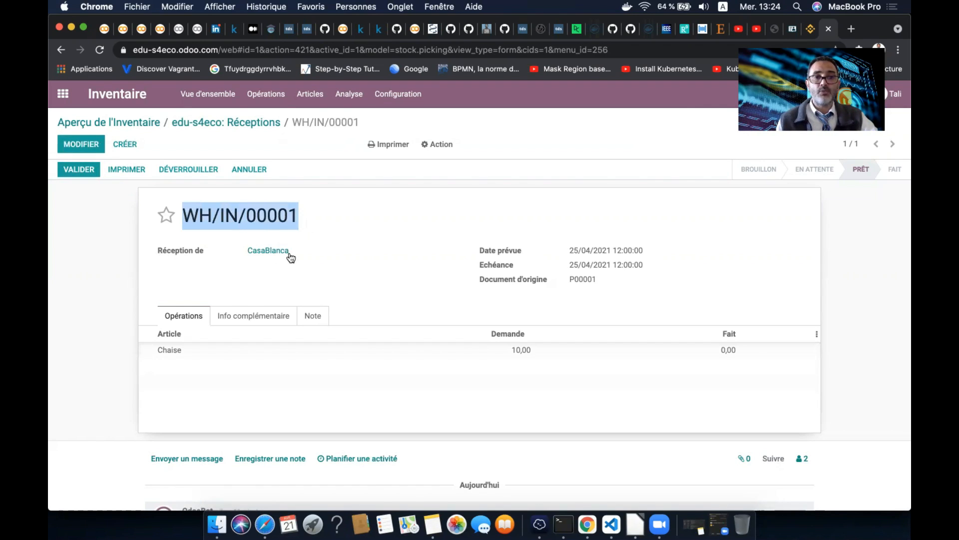
{"action": "left_click_drag", "start_coordinate": [308, 258], "coordinate": [237, 252]}
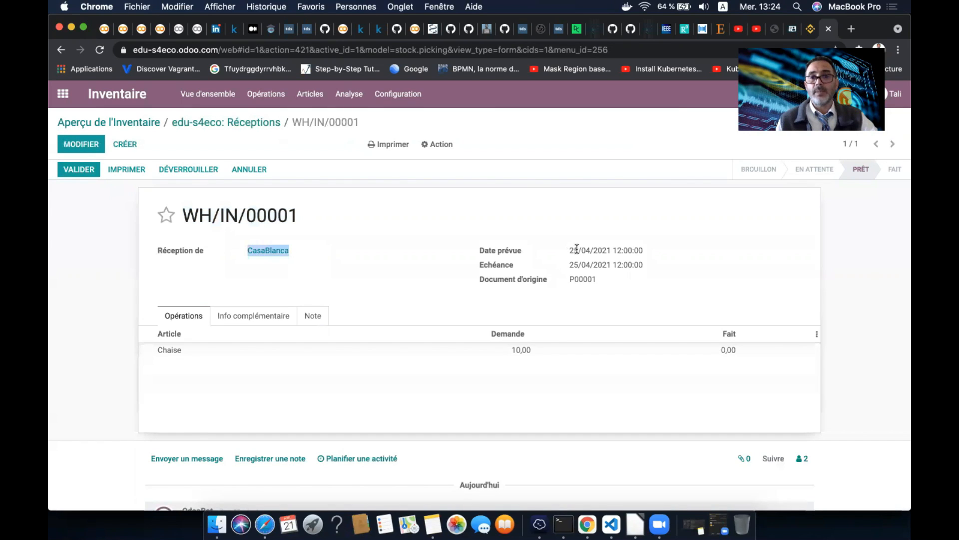
{"action": "mouse_move", "coordinate": [571, 250]}
{"action": "left_mouse_down"}
{"action": "mouse_move", "coordinate": [646, 250]}
{"action": "mouse_move", "coordinate": [569, 264]}
{"action": "left_mouse_up"}
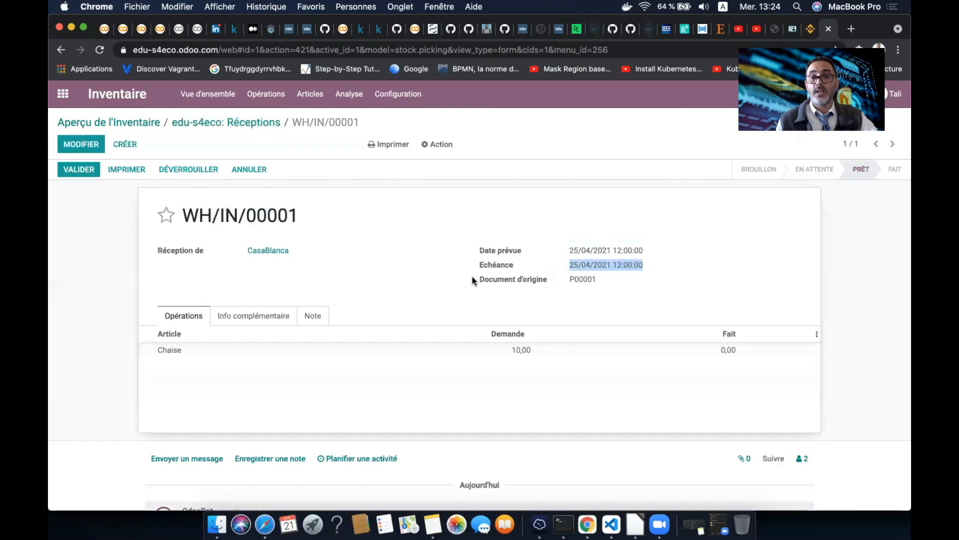
{"action": "left_click_drag", "start_coordinate": [472, 277], "coordinate": [613, 277]}
{"action": "left_click", "coordinate": [613, 277]}
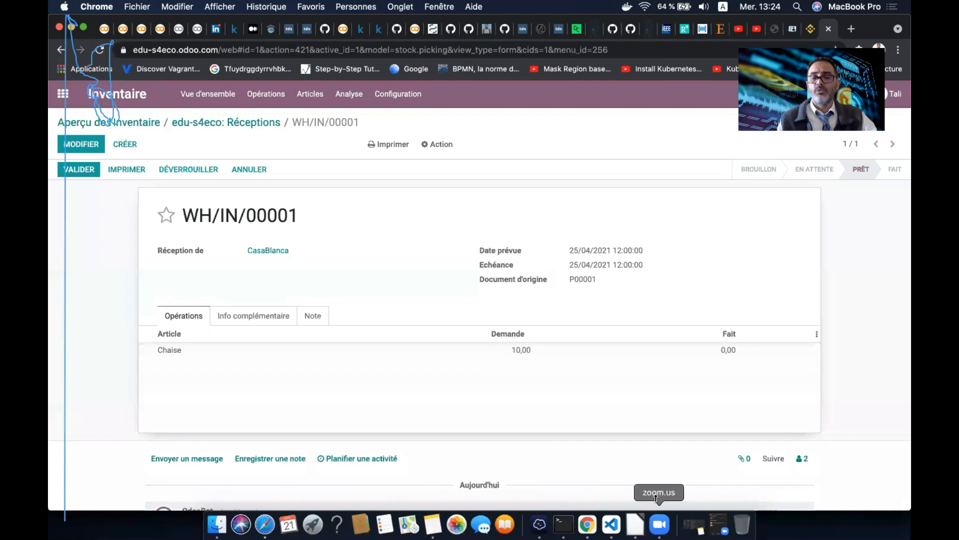
{"action": "left_click", "coordinate": [672, 494]}
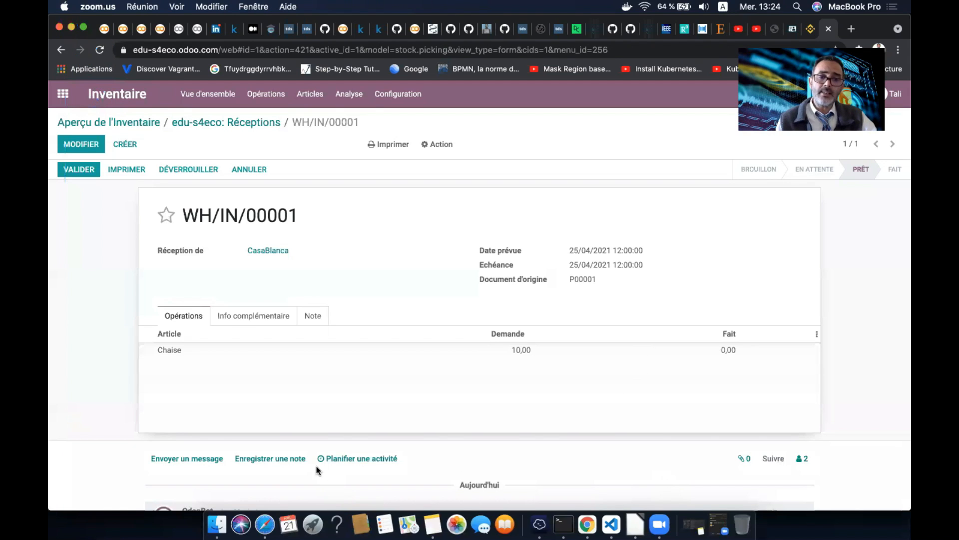
{"action": "left_click", "coordinate": [519, 418]}
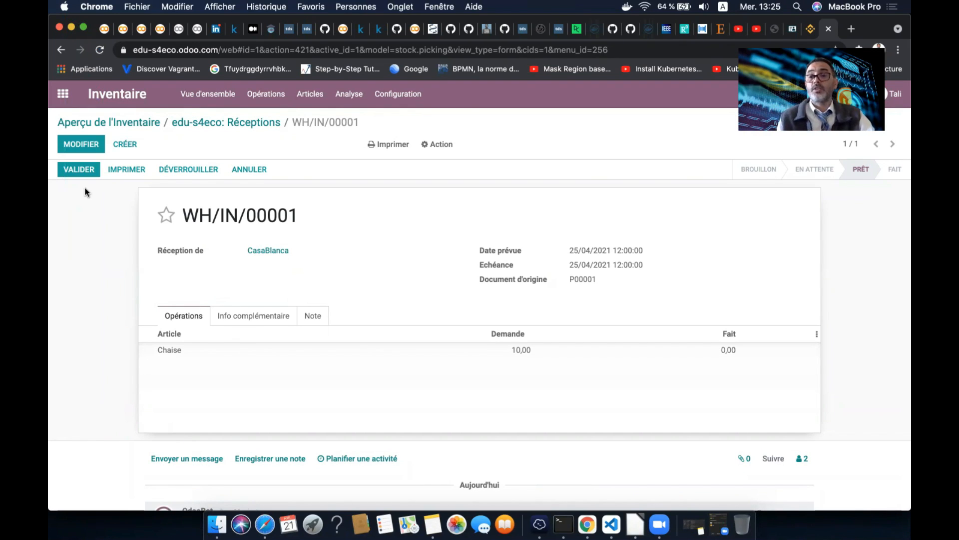
Set the done quantity (Fait) of Chaise to 9 on the receipt and validate it, creating a backorder (reliquat)
{"action": "left_click", "coordinate": [86, 143]}
{"action": "left_click", "coordinate": [759, 354]}
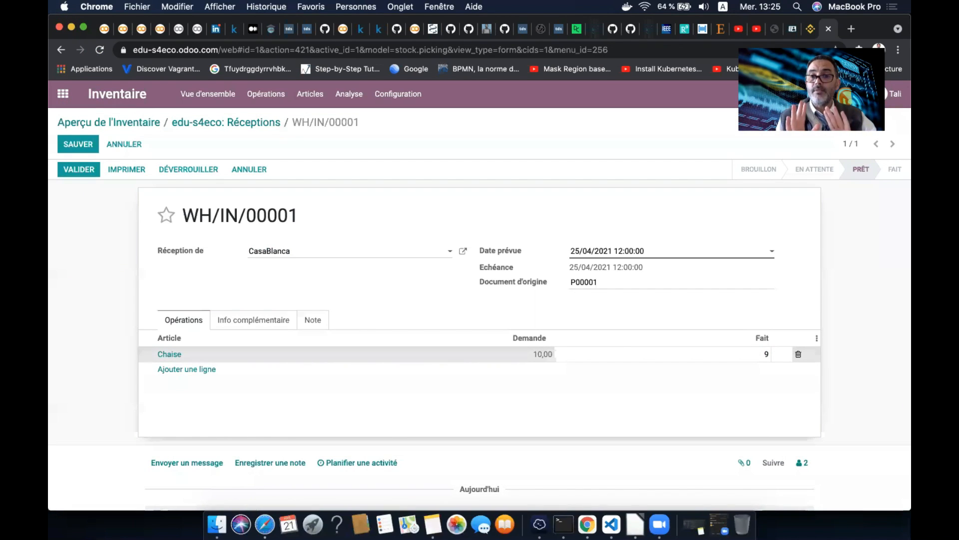
{"action": "left_click", "coordinate": [94, 237]}
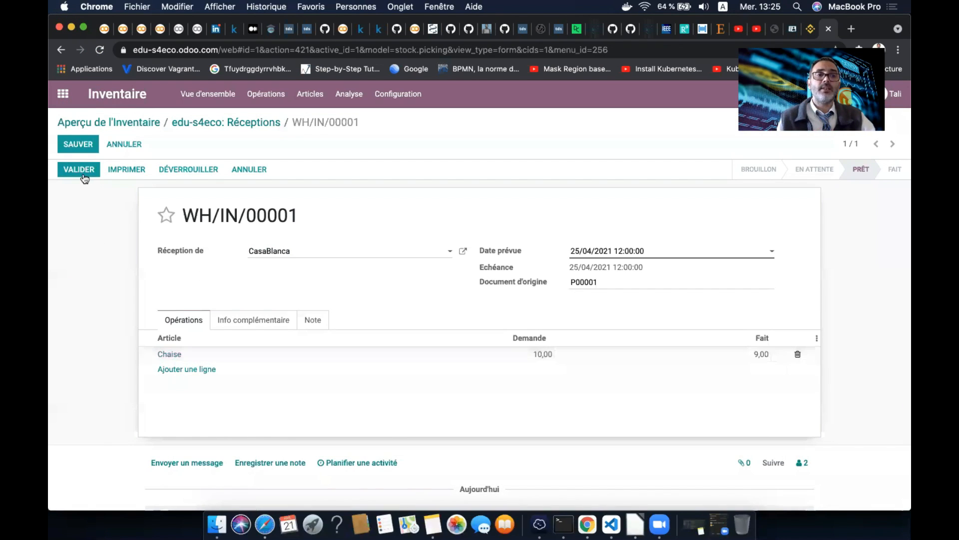
{"action": "left_click", "coordinate": [79, 169]}
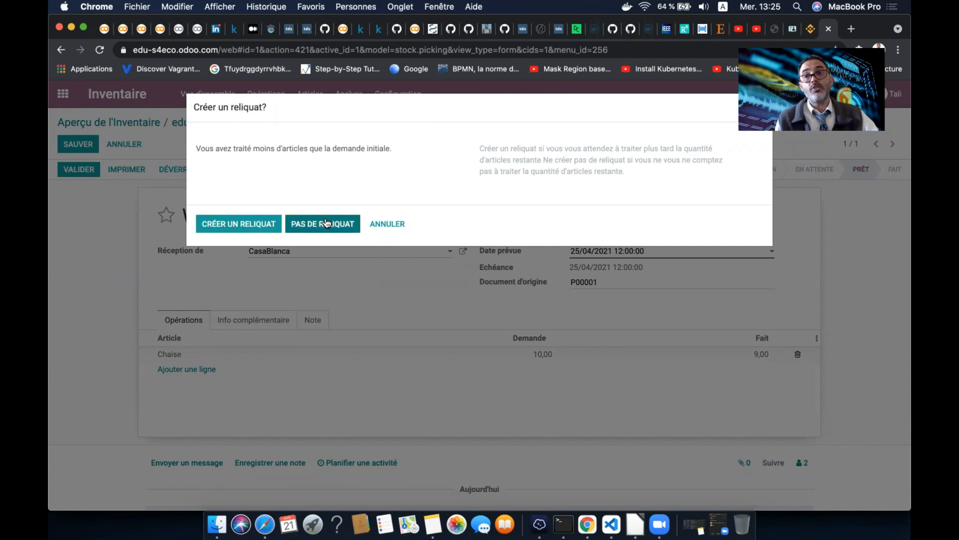
{"action": "left_click", "coordinate": [250, 223]}
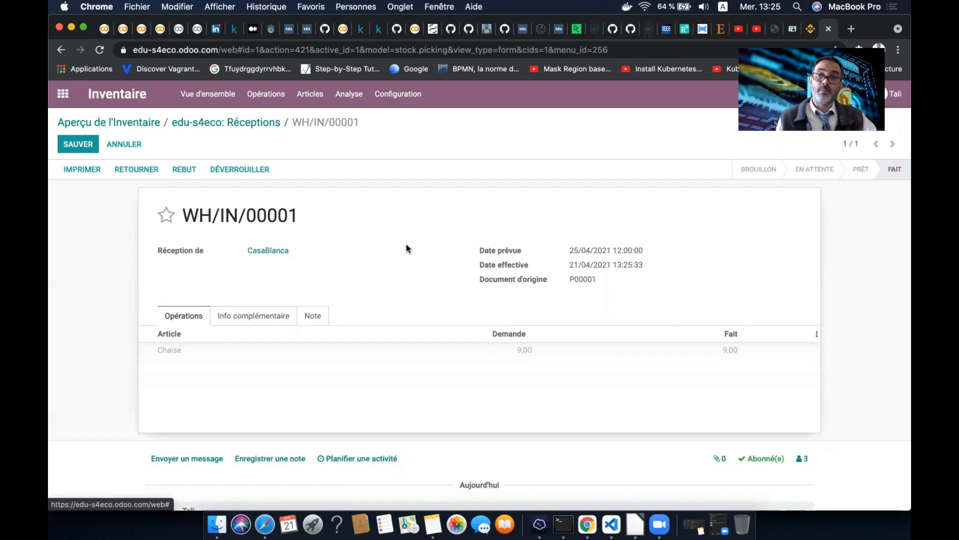
Go back to Achats and open the CasaBlanca purchase order to check its received quantity (Reçu)
{"action": "left_click", "coordinate": [64, 94]}
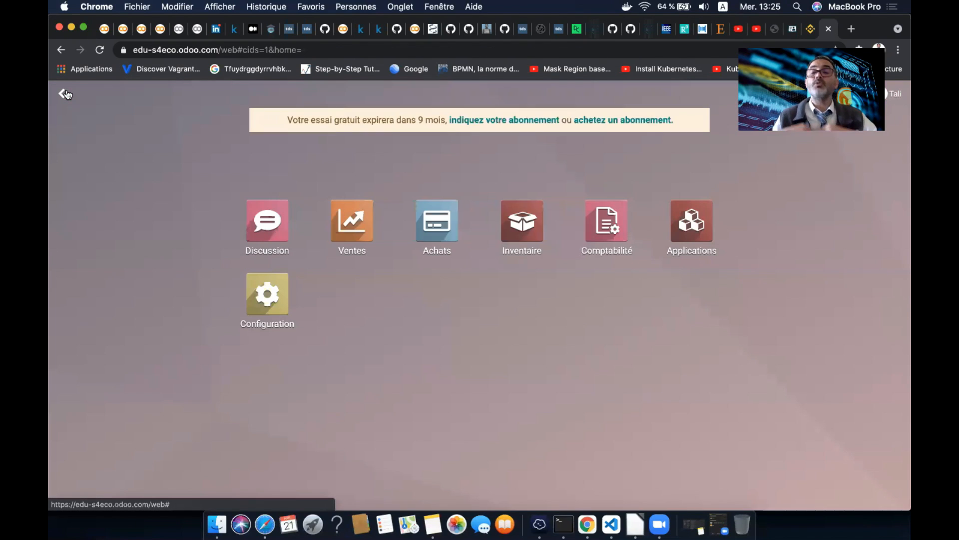
{"action": "left_click", "coordinate": [443, 222]}
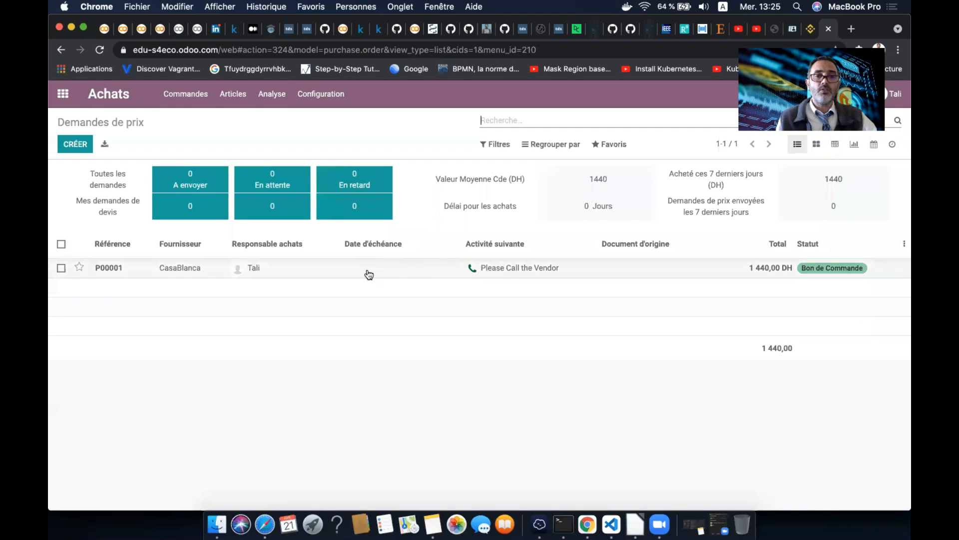
{"action": "left_click", "coordinate": [368, 275]}
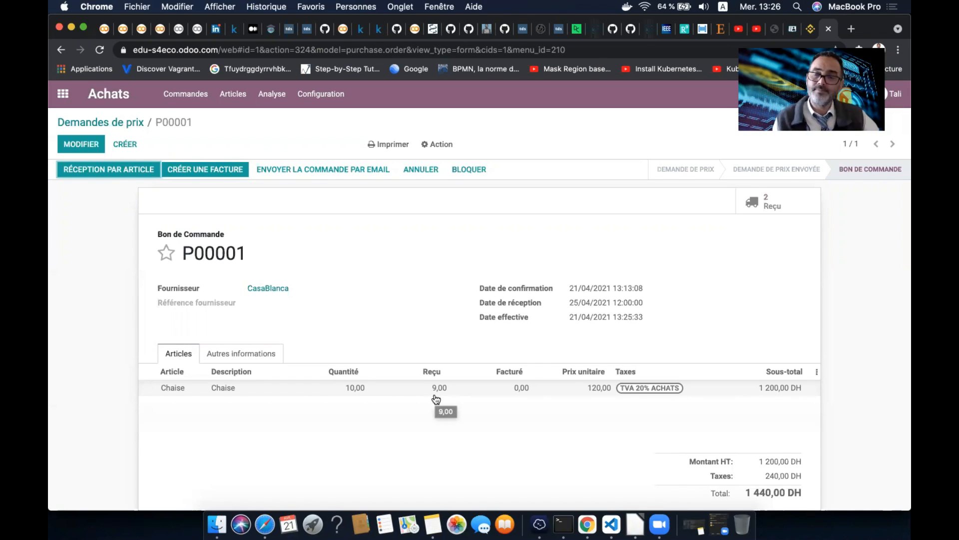
Return to Inventaire, open the receptions to process and remove the Prêt filter to list all receipts
{"action": "left_click", "coordinate": [63, 100]}
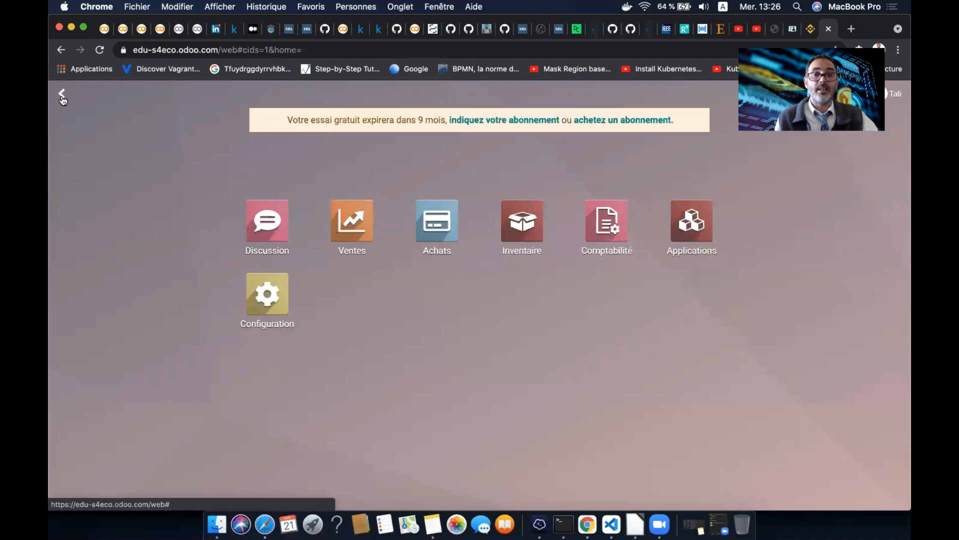
{"action": "left_click", "coordinate": [435, 222]}
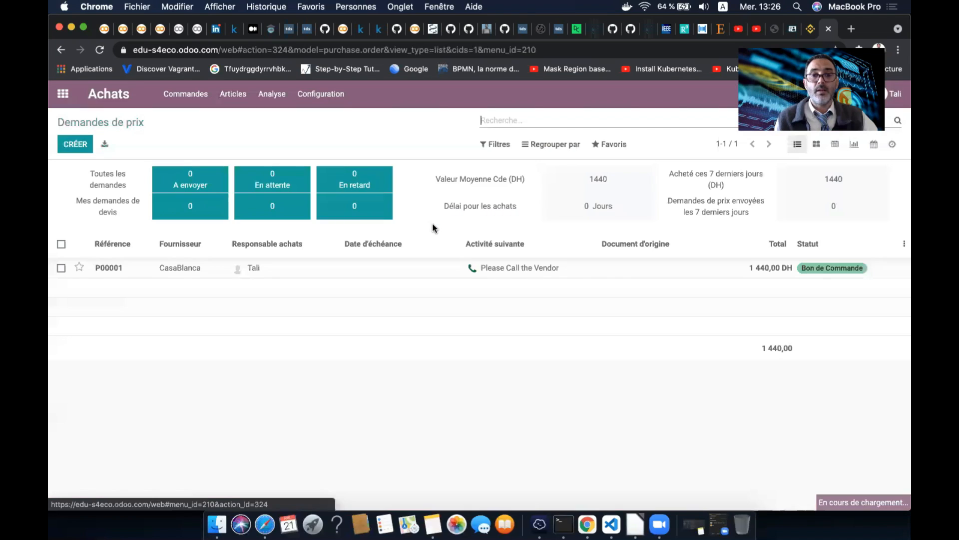
{"action": "left_click", "coordinate": [62, 93]}
{"action": "left_click", "coordinate": [518, 235]}
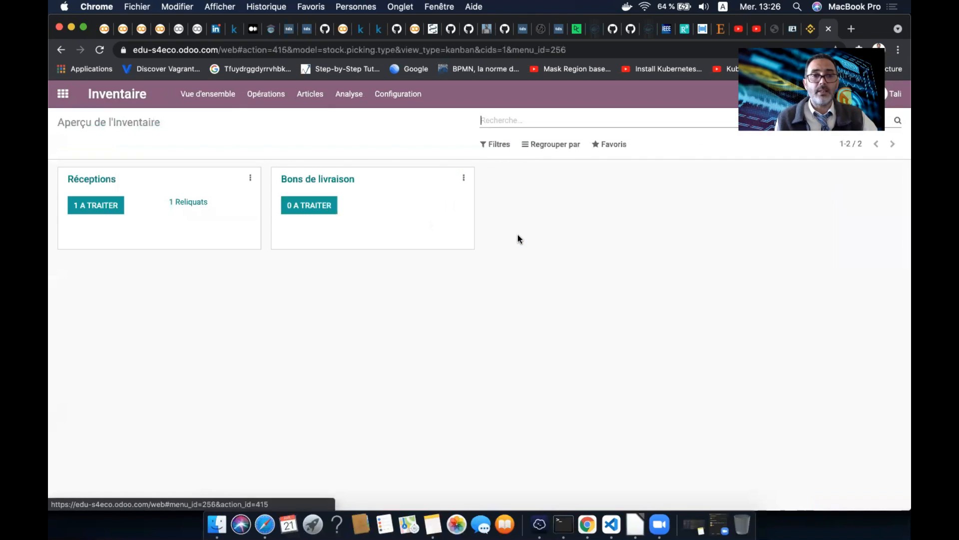
{"action": "left_click", "coordinate": [94, 205]}
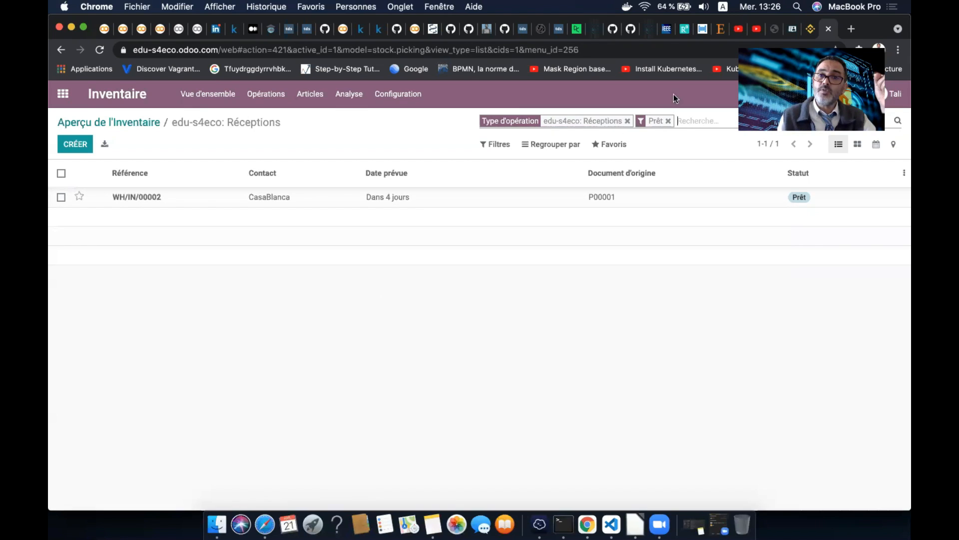
{"action": "left_click", "coordinate": [668, 121]}
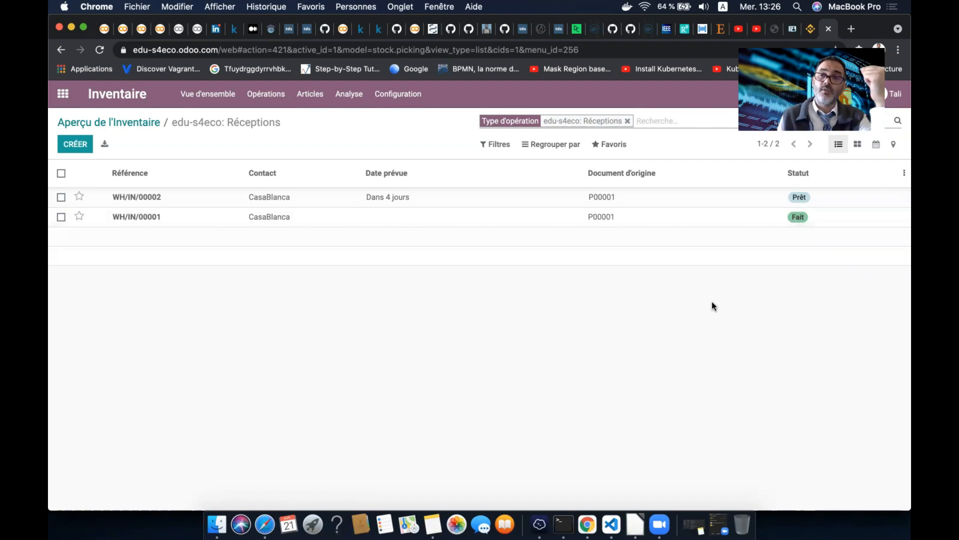
Open the CasaBlanca receipt that is still ready (Prêt) and examine its reference and the original receipt under Reliquat de
{"action": "left_click", "coordinate": [326, 198]}
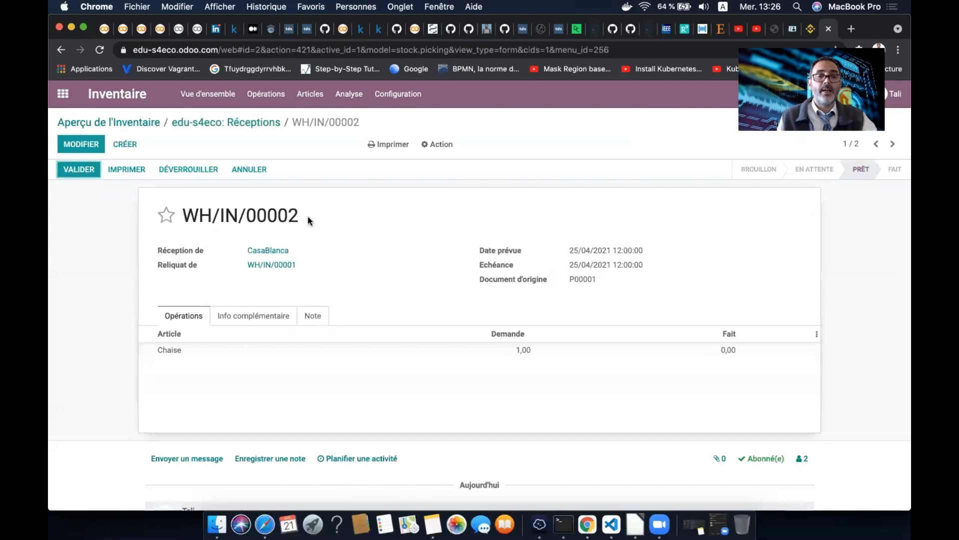
{"action": "left_click_drag", "start_coordinate": [299, 216], "coordinate": [246, 215]}
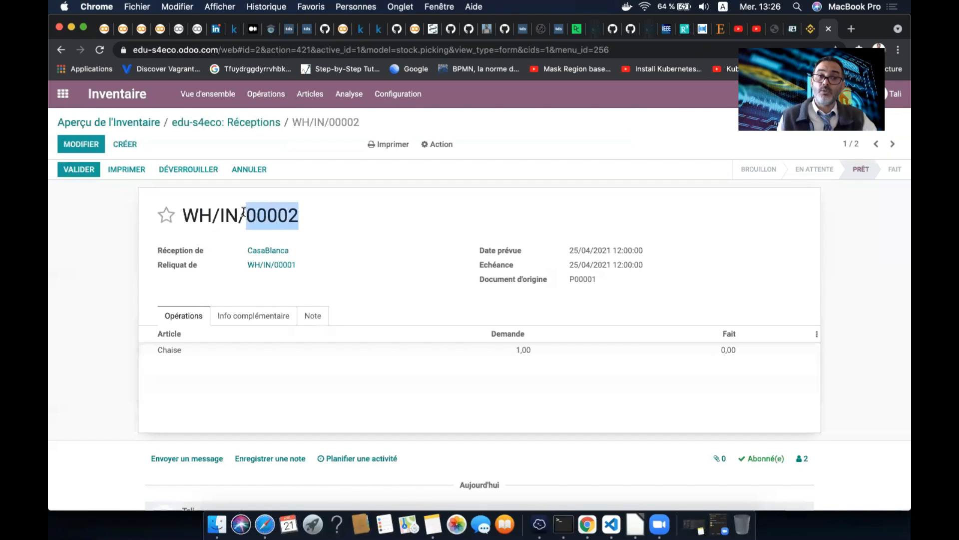
{"action": "left_click", "coordinate": [312, 246]}
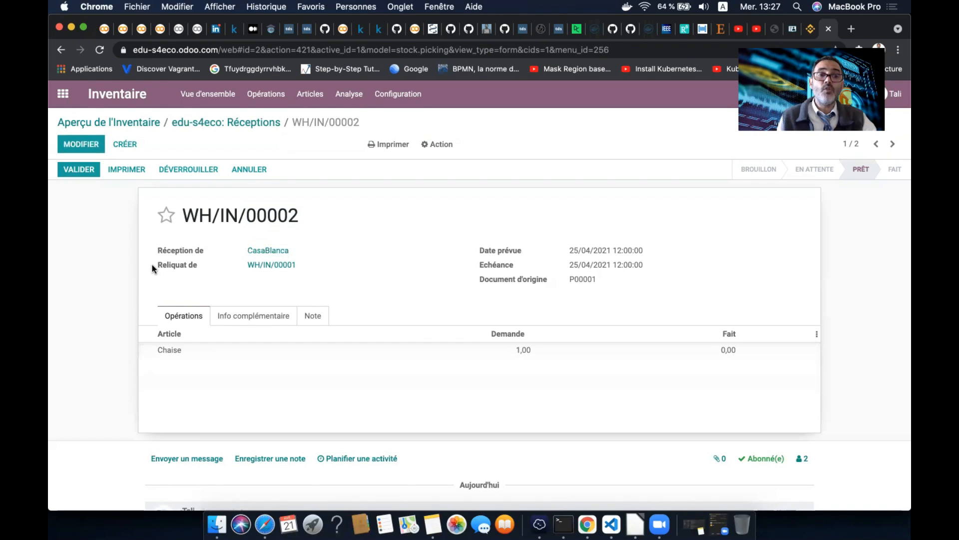
{"action": "left_click_drag", "start_coordinate": [152, 265], "coordinate": [305, 265]}
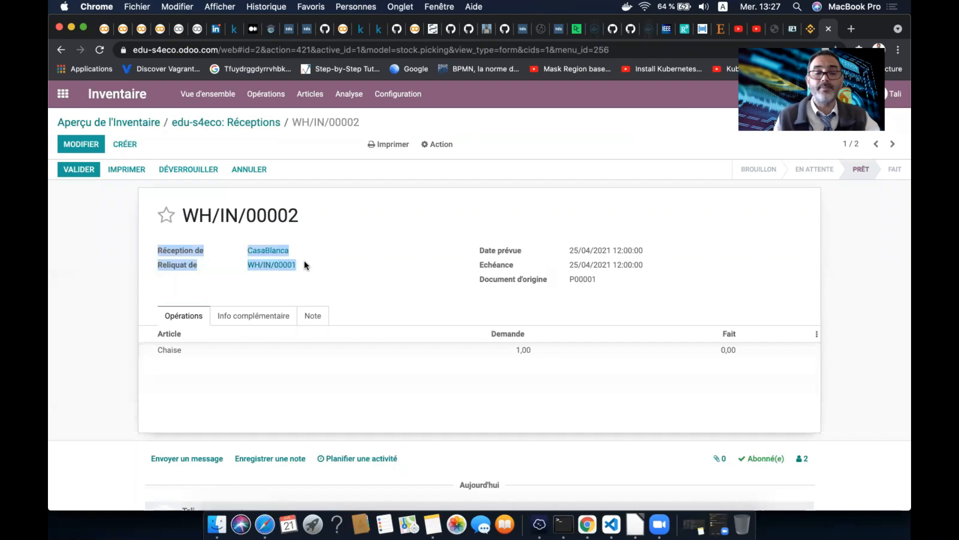
{"action": "left_click", "coordinate": [360, 275]}
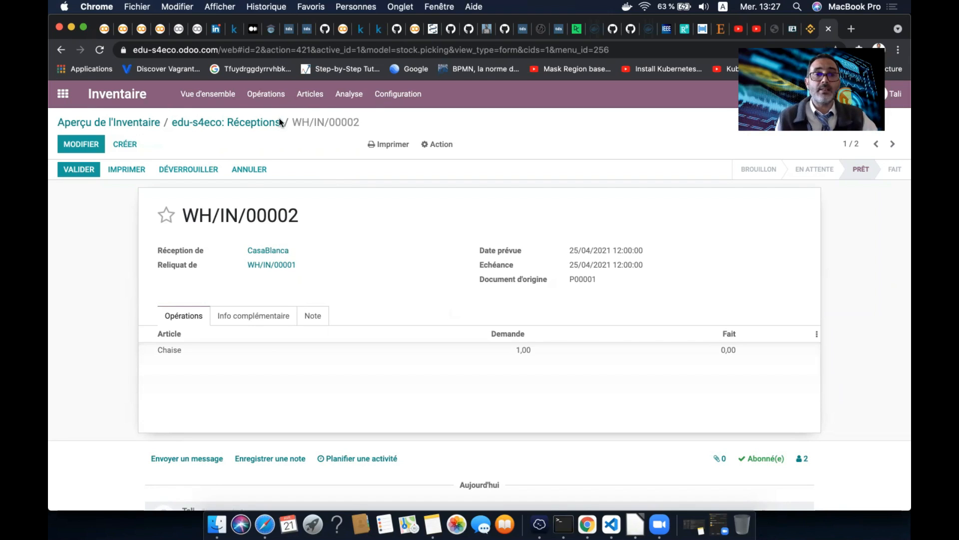
Return to the inventory overview, list the Réceptions backorders (Reliquats) and open the CasaBlanca backorder receipt to examine it
{"action": "left_click", "coordinate": [265, 122]}
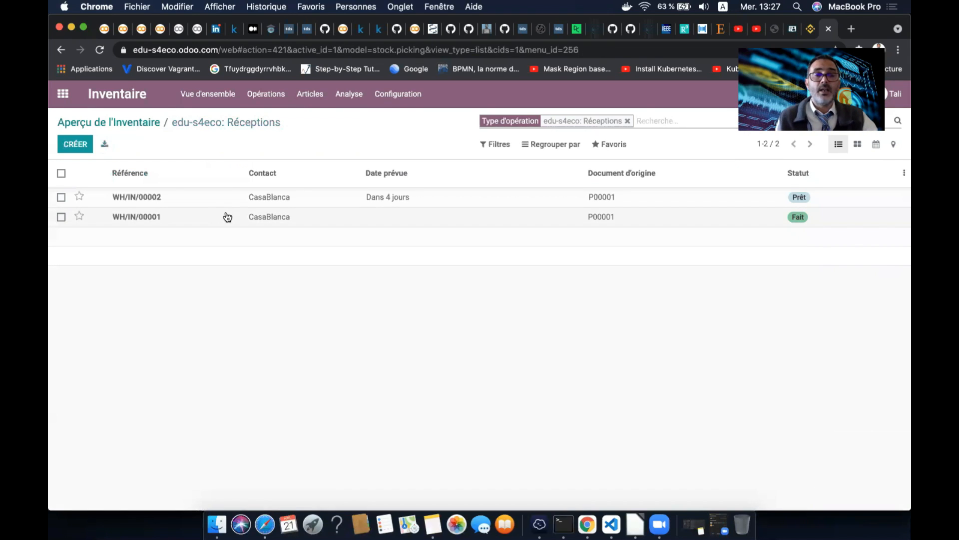
{"action": "left_click", "coordinate": [131, 122]}
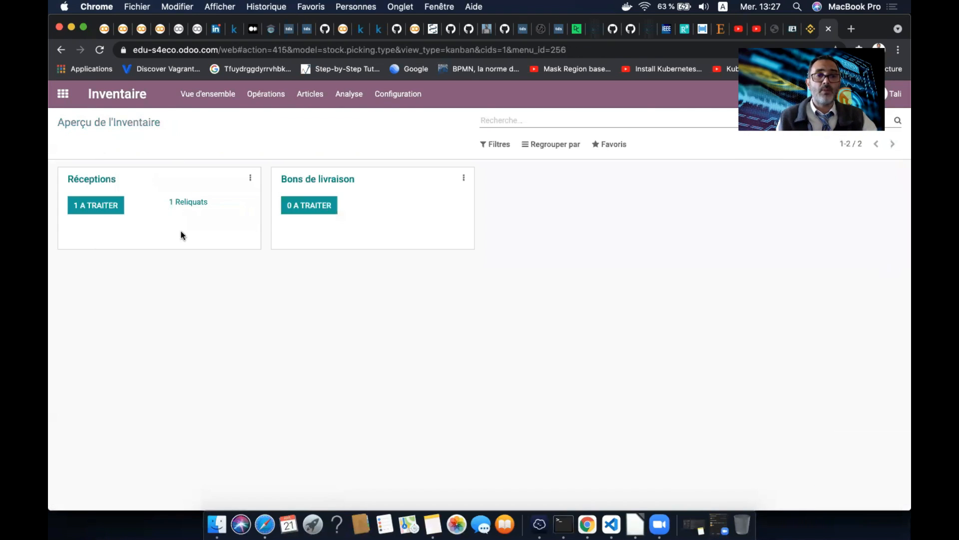
{"action": "left_click", "coordinate": [196, 205]}
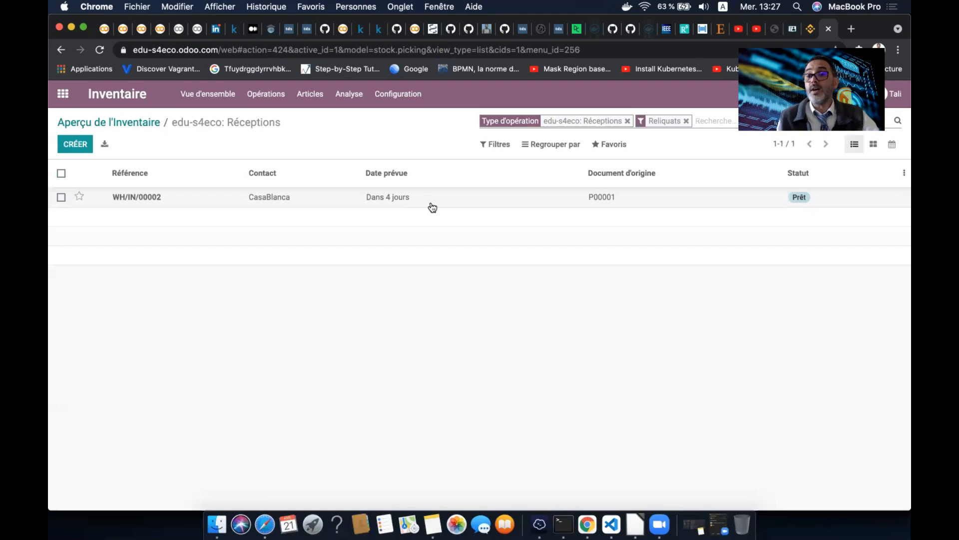
{"action": "left_click", "coordinate": [458, 199]}
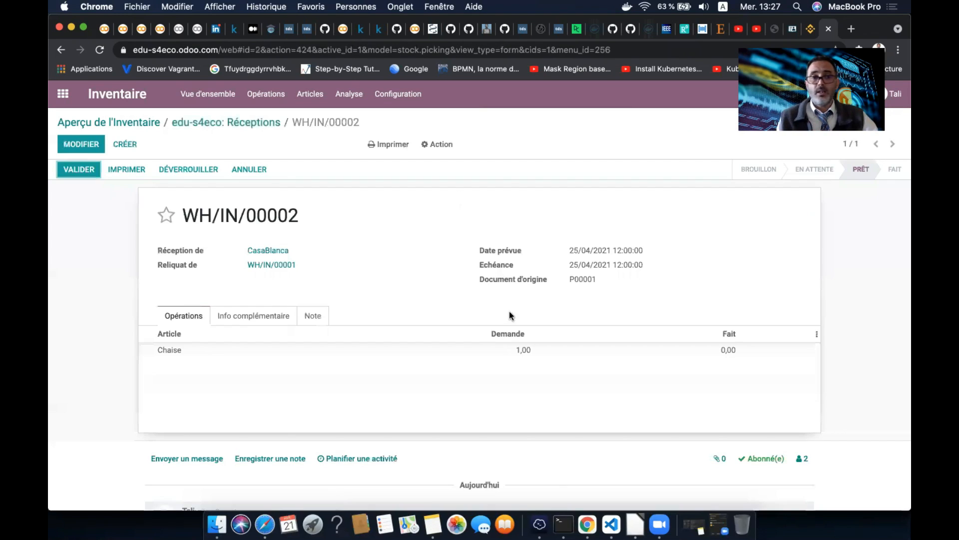
{"action": "left_click", "coordinate": [82, 170]}
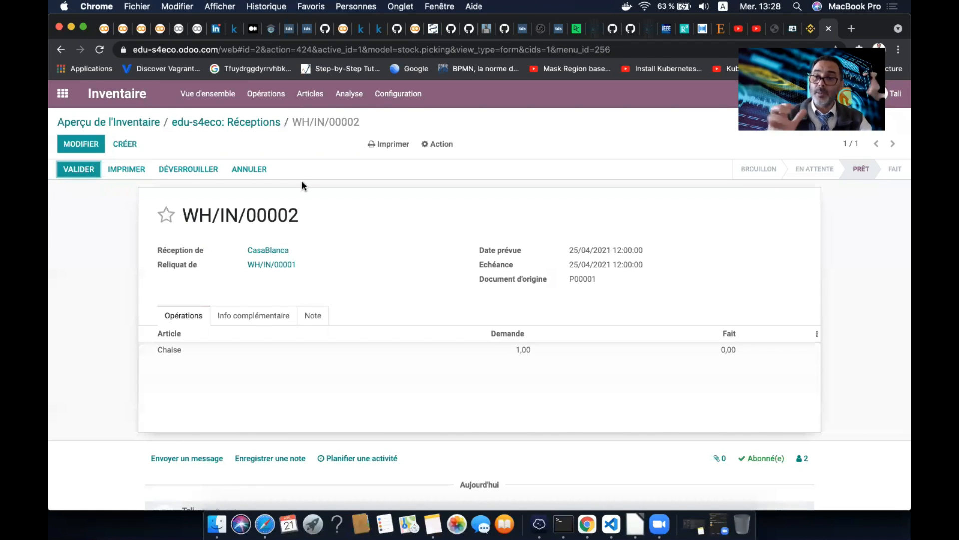
Switch to Achats and create a supplier invoice from the CasaBlanca purchase order
{"action": "left_click", "coordinate": [61, 101]}
{"action": "left_click", "coordinate": [448, 234]}
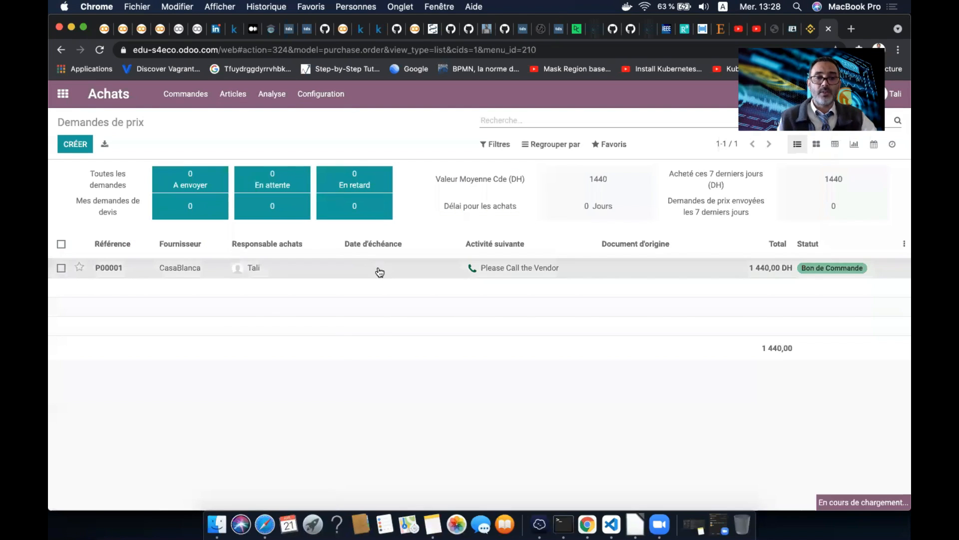
{"action": "left_click", "coordinate": [380, 272]}
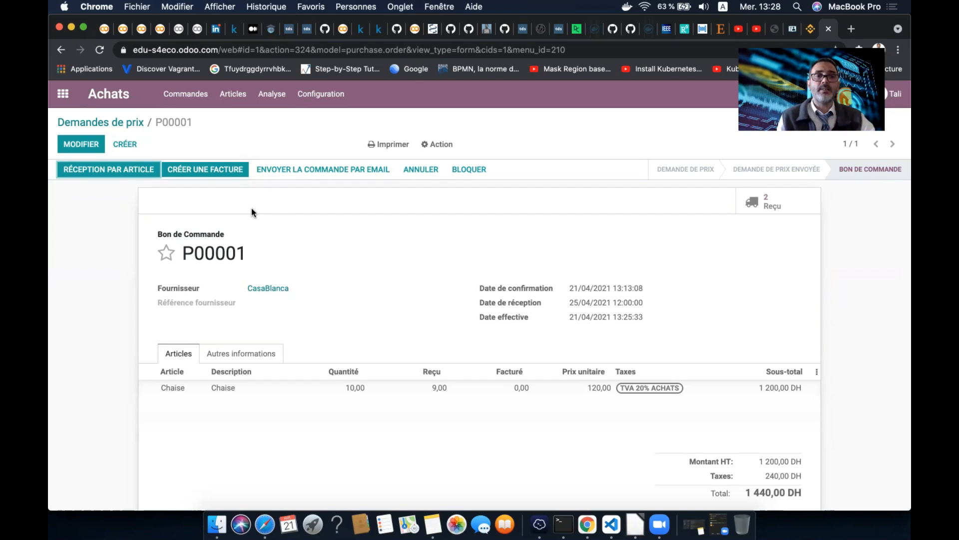
{"action": "left_click", "coordinate": [214, 170]}
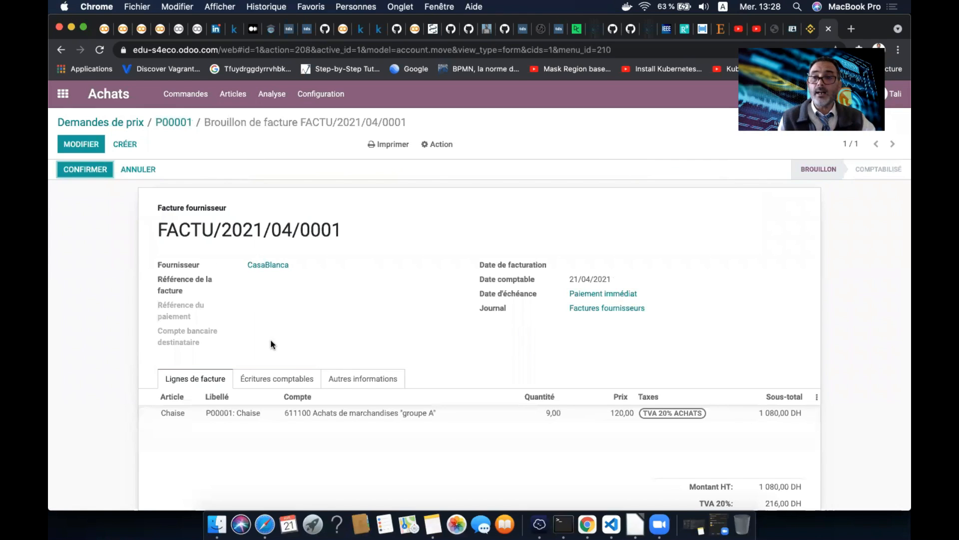
{"action": "left_click", "coordinate": [86, 171]}
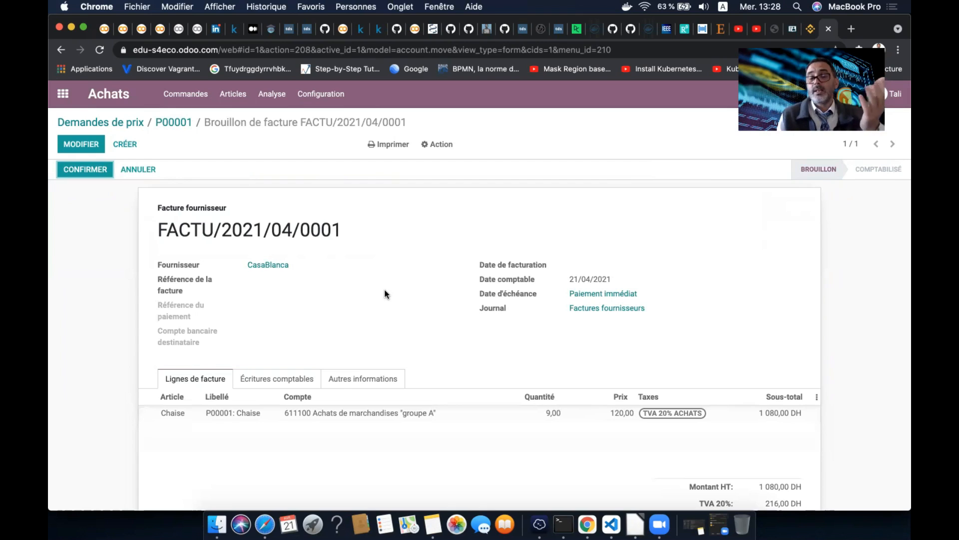
{"action": "left_click_drag", "start_coordinate": [419, 123], "coordinate": [204, 122]}
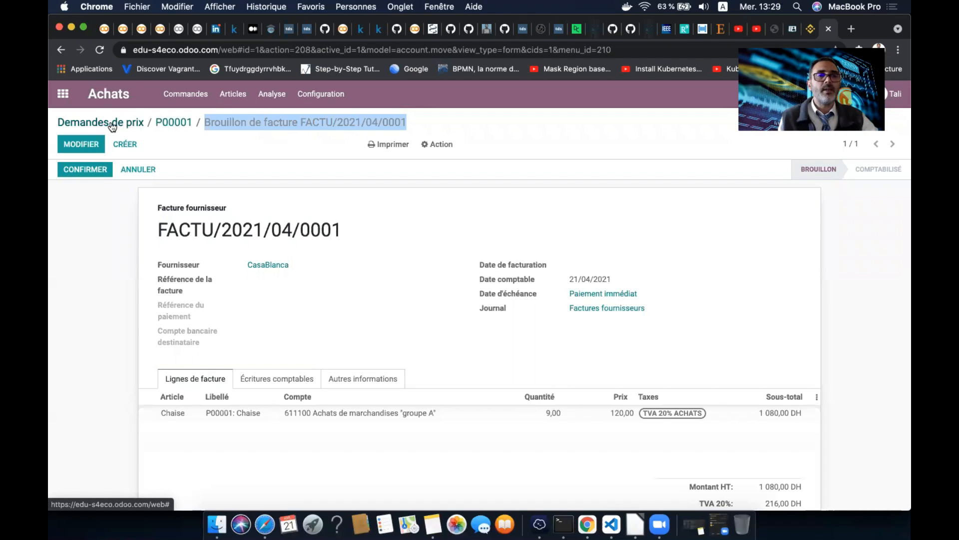
Open the Comptabilité app and remove the configuration advice panel from its dashboard
{"action": "left_click", "coordinate": [63, 94]}
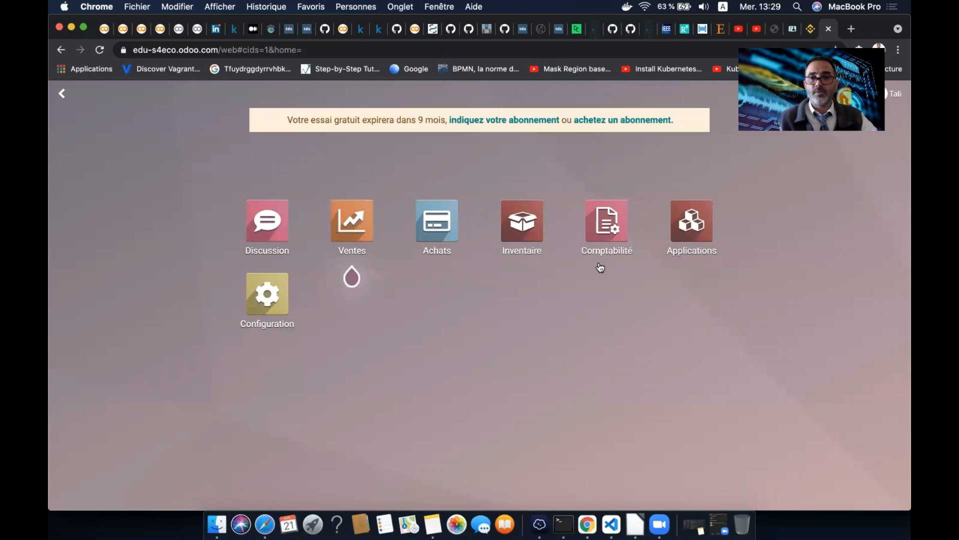
{"action": "left_click", "coordinate": [603, 227]}
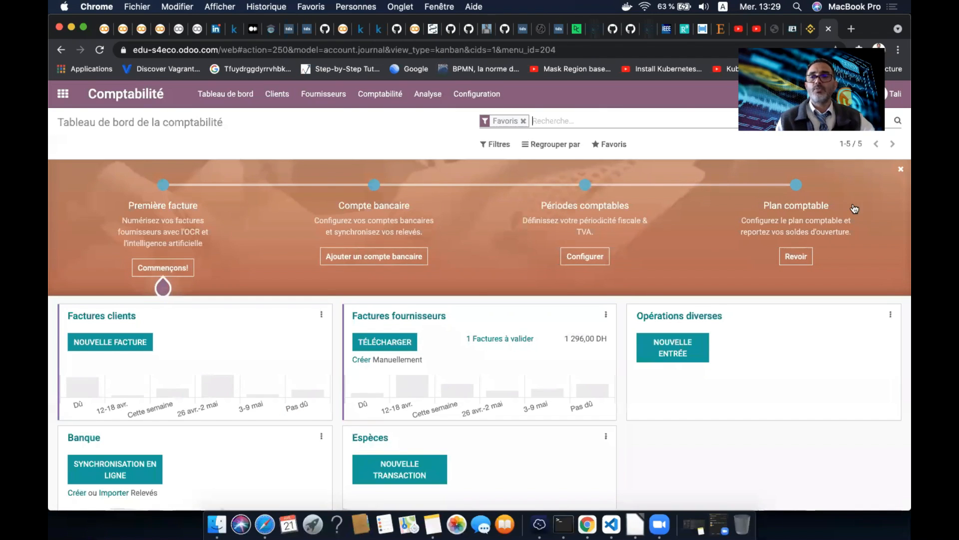
{"action": "left_click", "coordinate": [901, 169]}
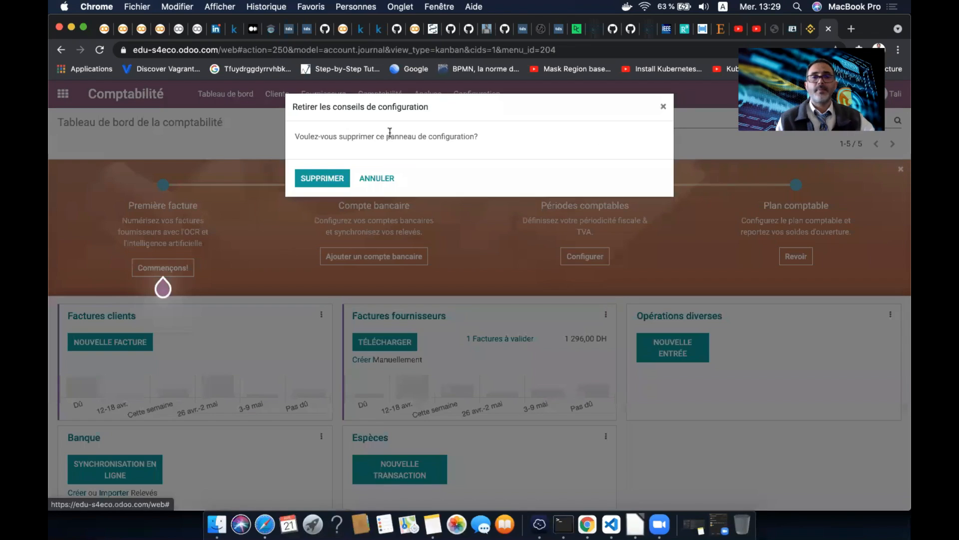
{"action": "left_click", "coordinate": [330, 180]}
List the supplier invoices (Factures fournisseurs) and open the CasaBlanca draft
{"action": "left_click", "coordinate": [330, 99]}
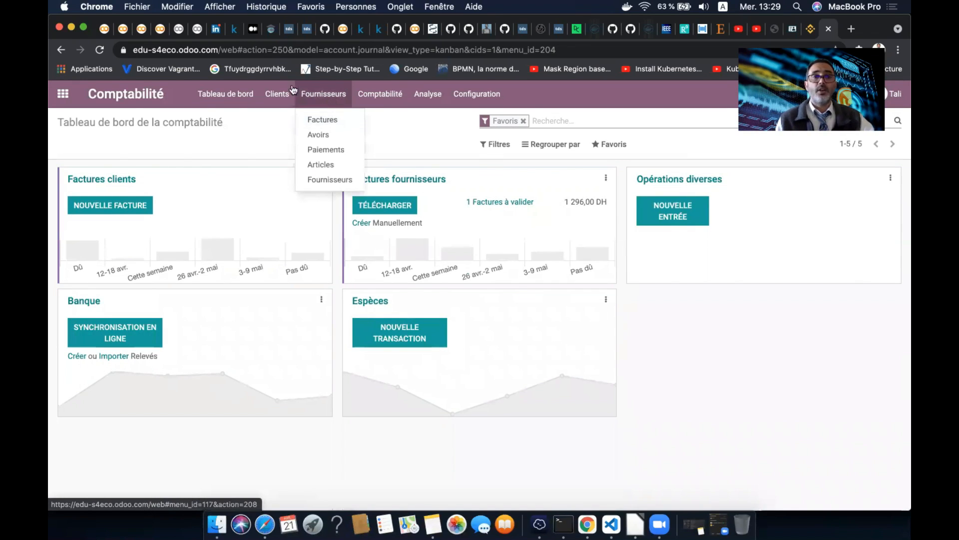
{"action": "left_click", "coordinate": [276, 95]}
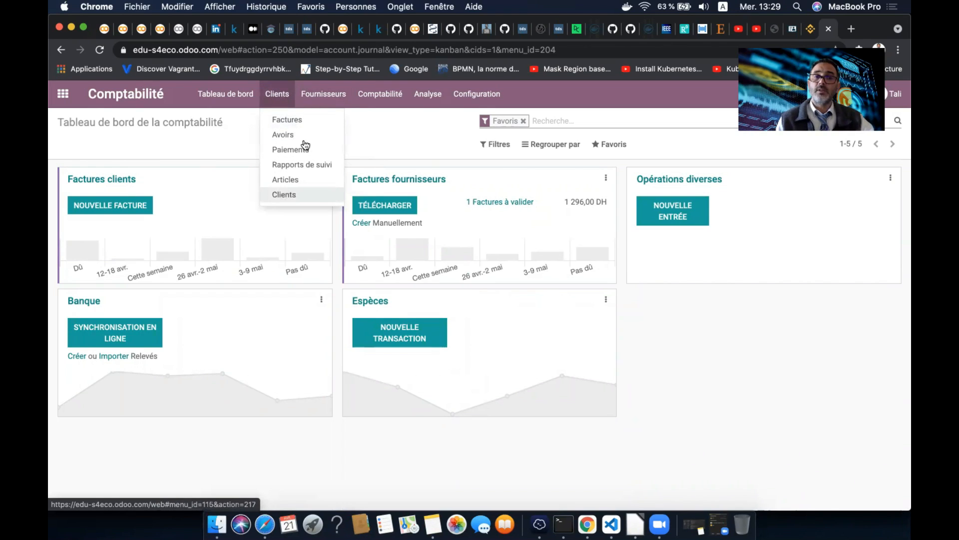
{"action": "left_click", "coordinate": [323, 95]}
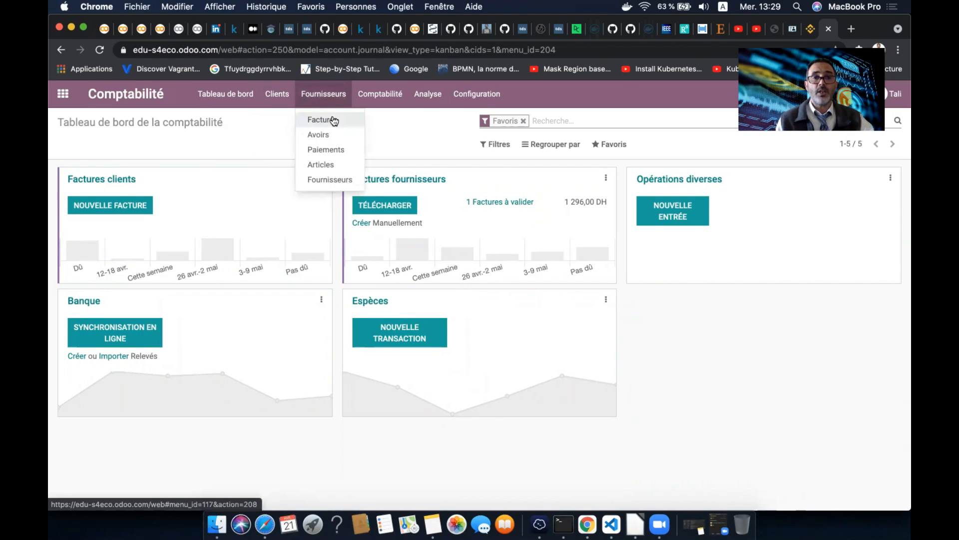
{"action": "left_click", "coordinate": [334, 121]}
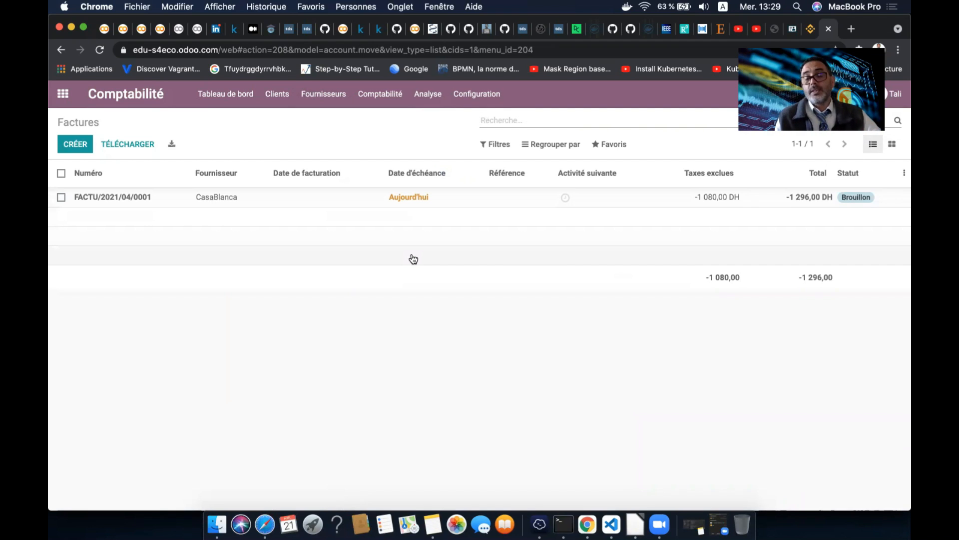
{"action": "left_click", "coordinate": [341, 197]}
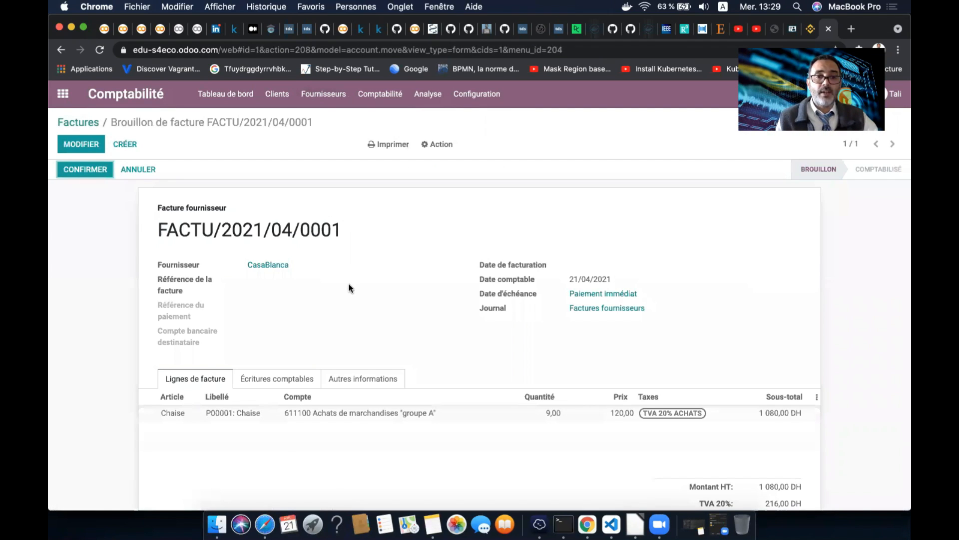
Put the draft invoice in edit mode and look over its reference, destination bank account, Date de facturation and Journal fields
{"action": "left_click", "coordinate": [88, 144]}
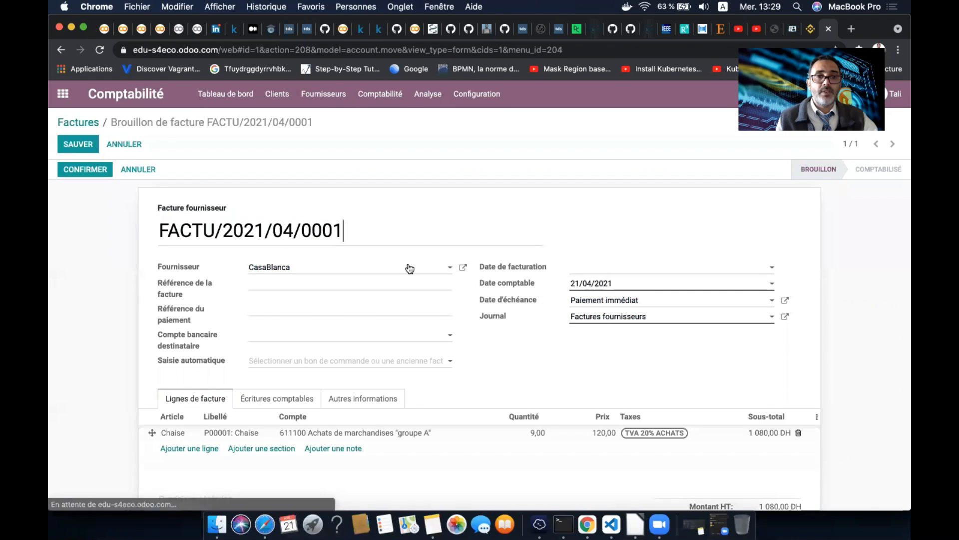
{"action": "left_click", "coordinate": [280, 237]}
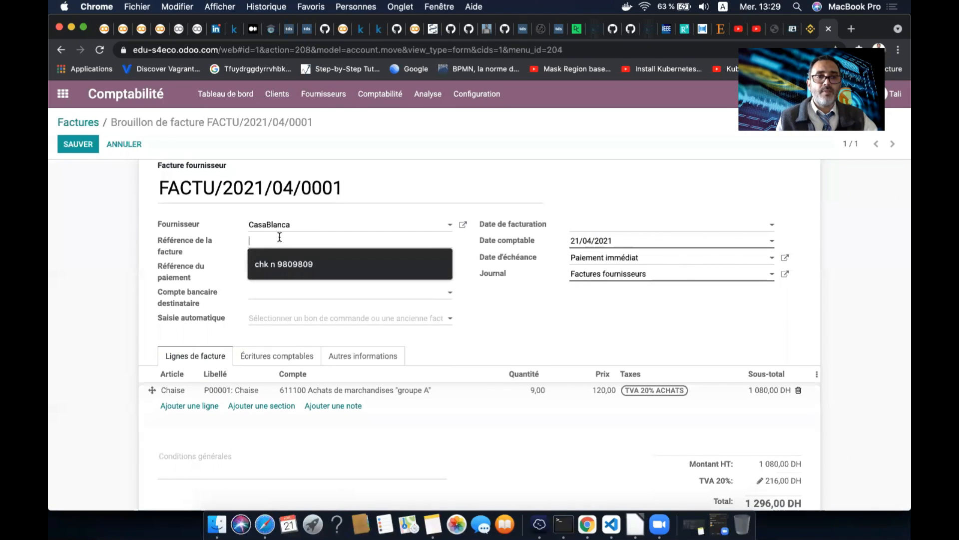
{"action": "left_click", "coordinate": [124, 247]}
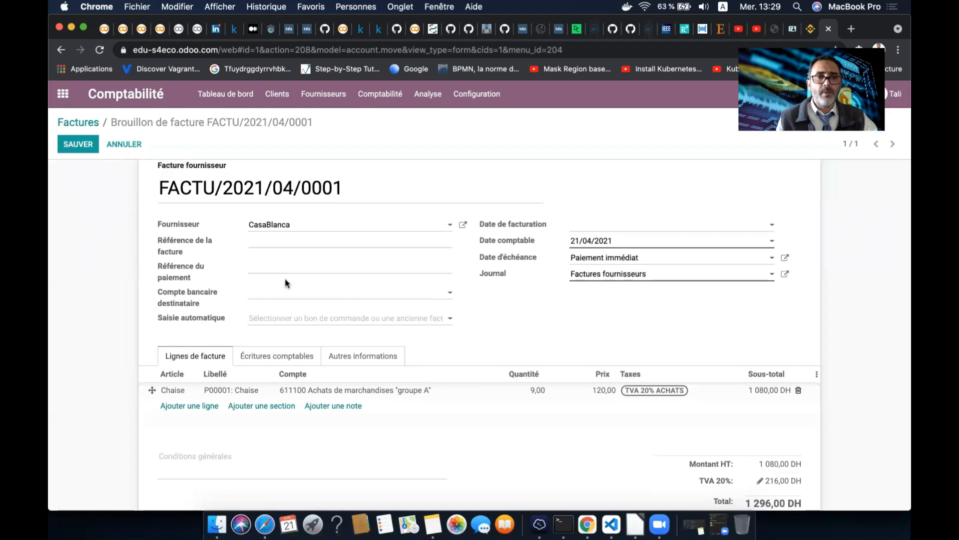
{"action": "left_click", "coordinate": [300, 296]}
{"action": "left_click", "coordinate": [298, 298]}
{"action": "left_click", "coordinate": [600, 223]}
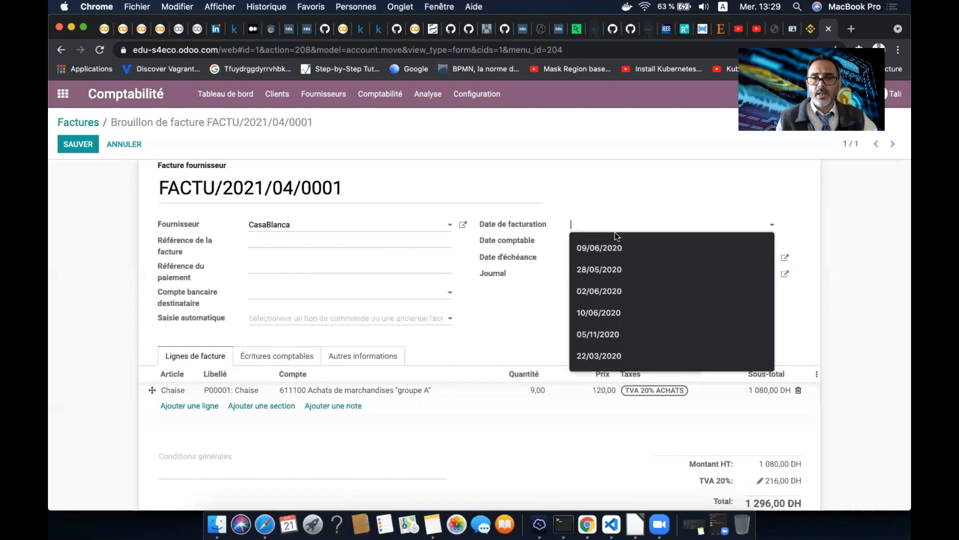
{"action": "left_click", "coordinate": [749, 193]}
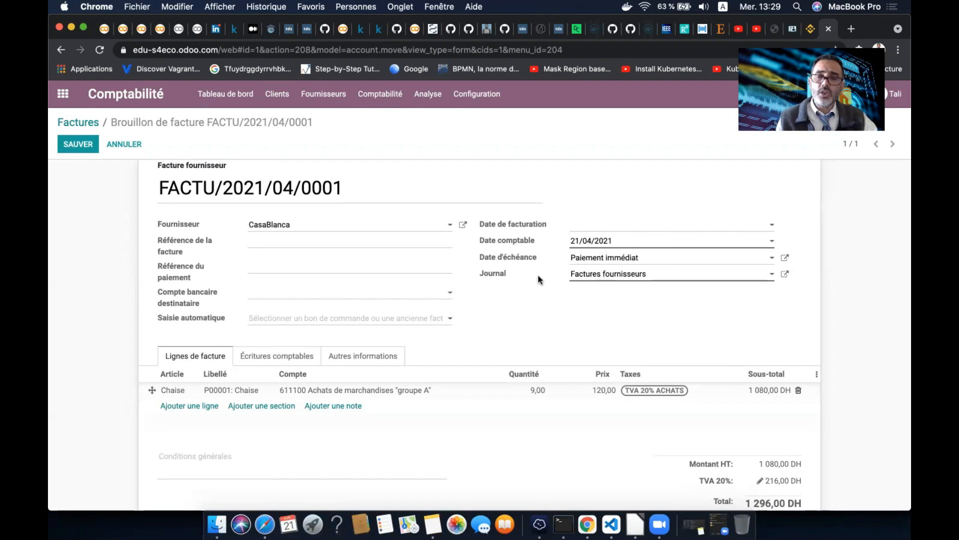
{"action": "left_click", "coordinate": [650, 279]}
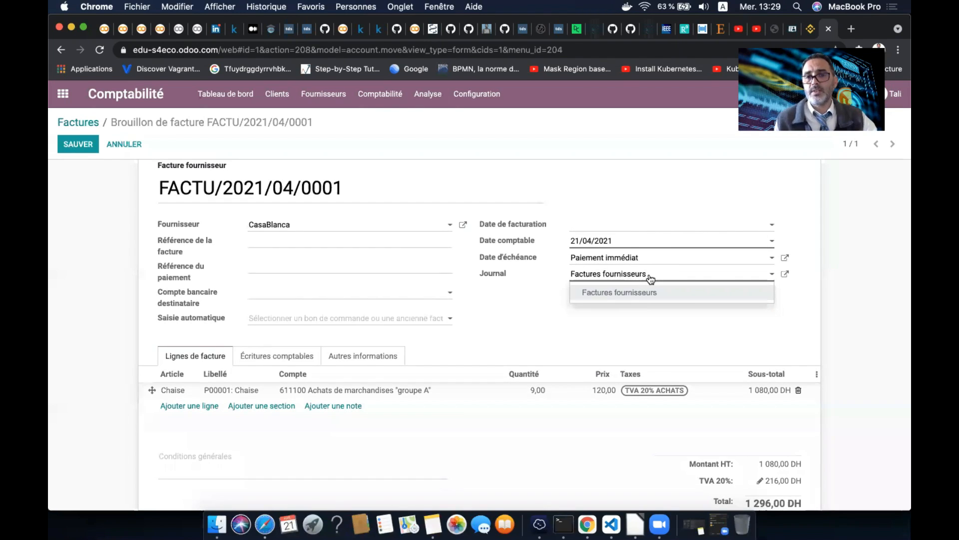
{"action": "left_click", "coordinate": [537, 320]}
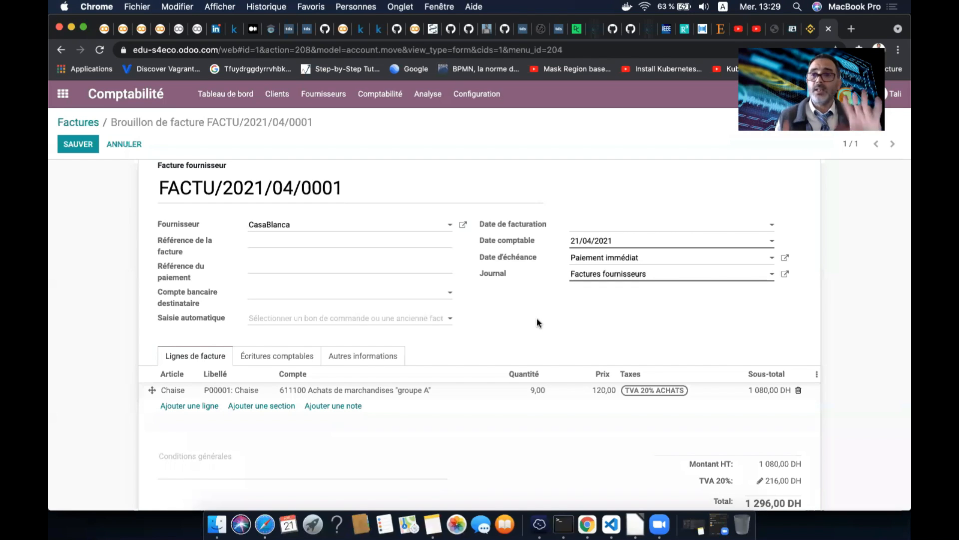
Review the invoice's product line and totals, and examine its accounting entries under Écritures comptables
{"action": "scroll", "coordinate": [537, 322], "scroll_direction": "down", "scroll_amount": 3}
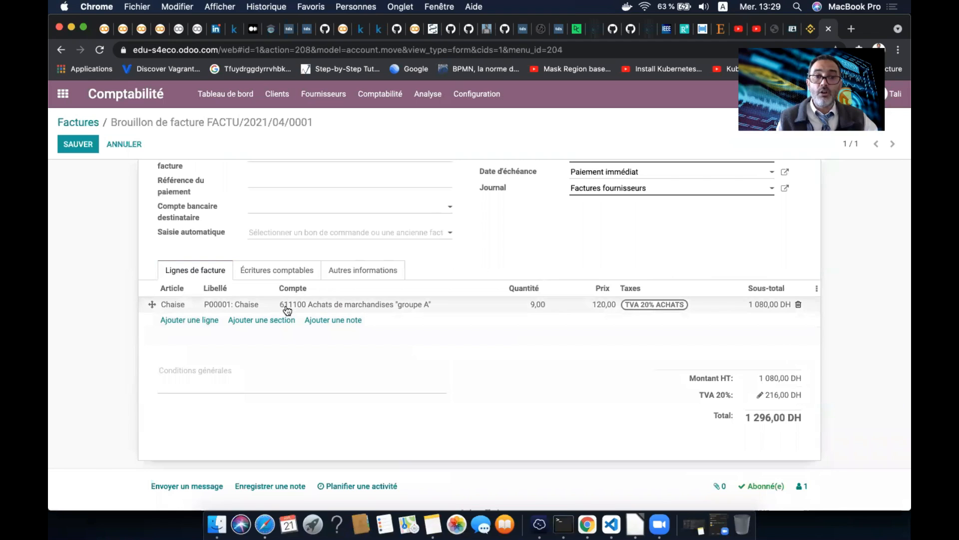
{"action": "scroll", "coordinate": [371, 310], "scroll_direction": "up", "scroll_amount": 2}
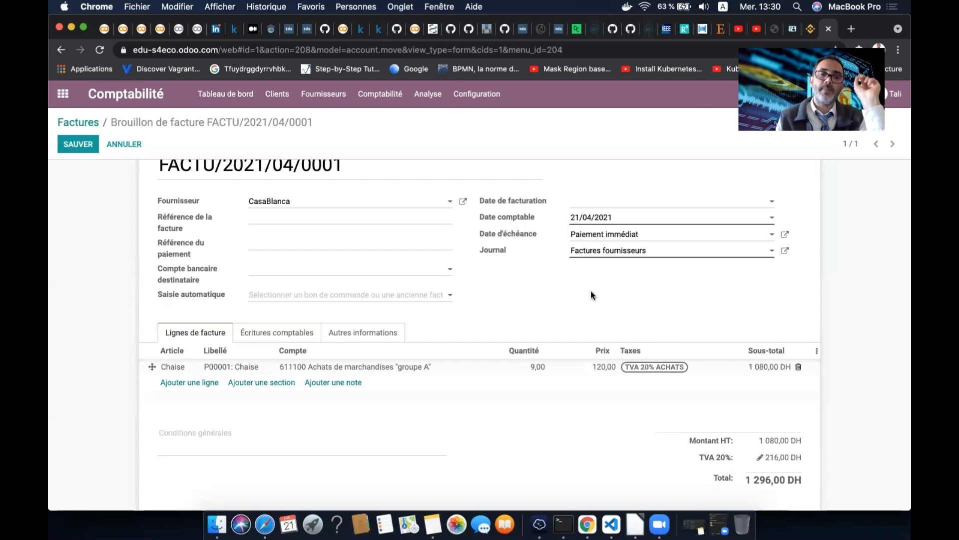
{"action": "left_click", "coordinate": [310, 333]}
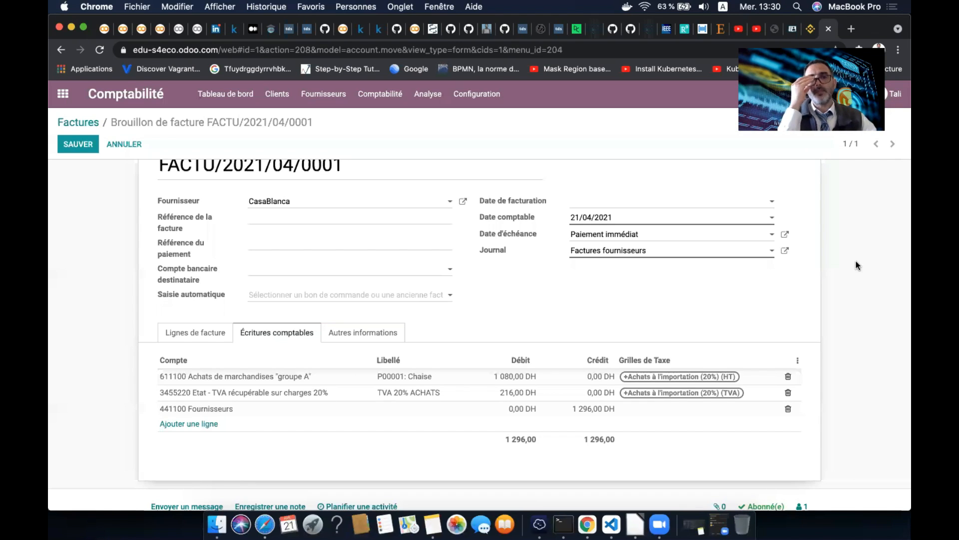
Set the draft invoice's Date de facturation to 22/04/2021 and change it to 24/04/2021
{"action": "scroll", "coordinate": [858, 266], "scroll_direction": "up", "scroll_amount": 2}
{"action": "left_click", "coordinate": [745, 268]}
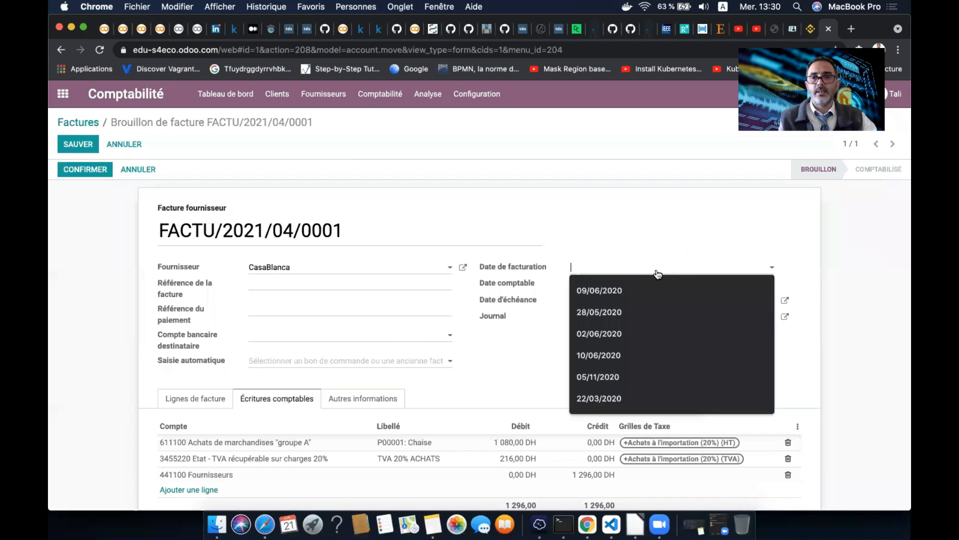
{"action": "type", "text": "04"}
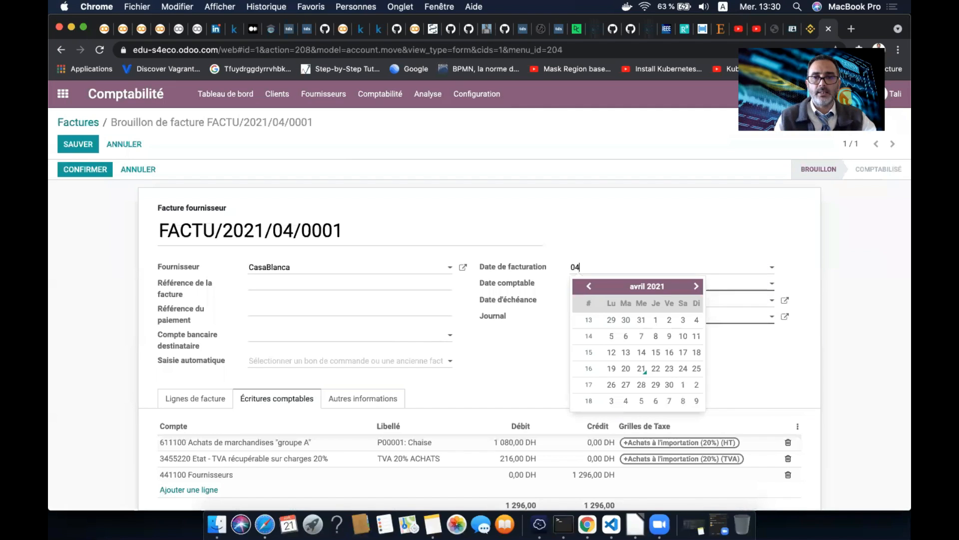
{"action": "left_click", "coordinate": [655, 370]}
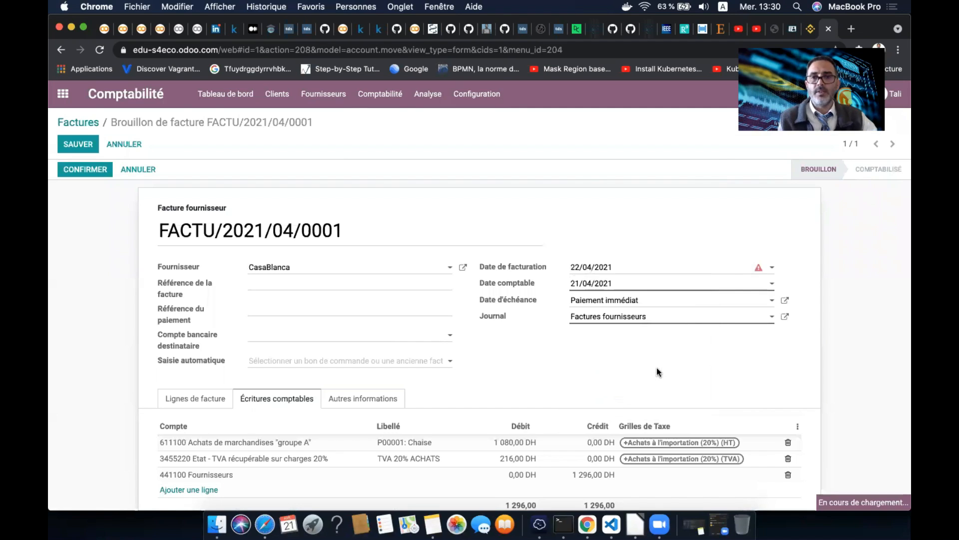
{"action": "left_click", "coordinate": [770, 271]}
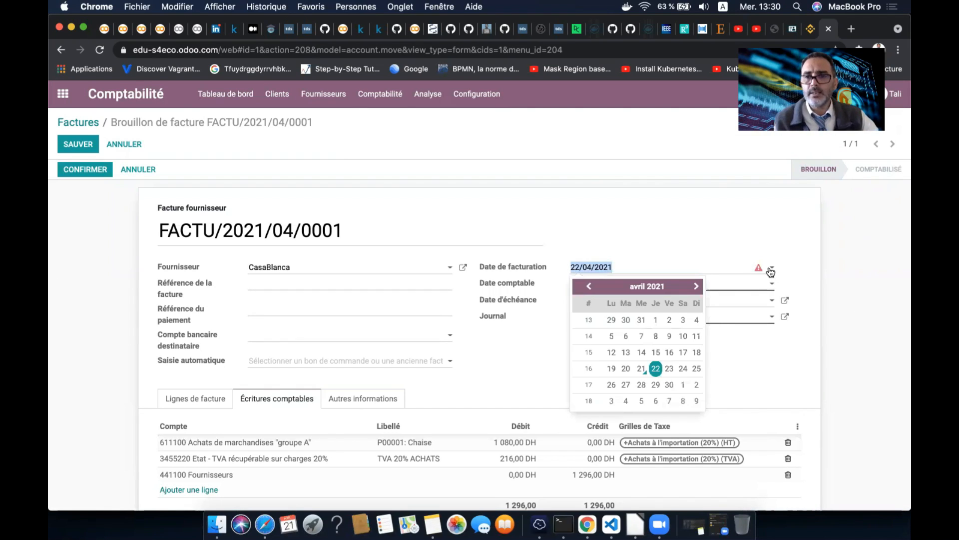
{"action": "left_click", "coordinate": [681, 369]}
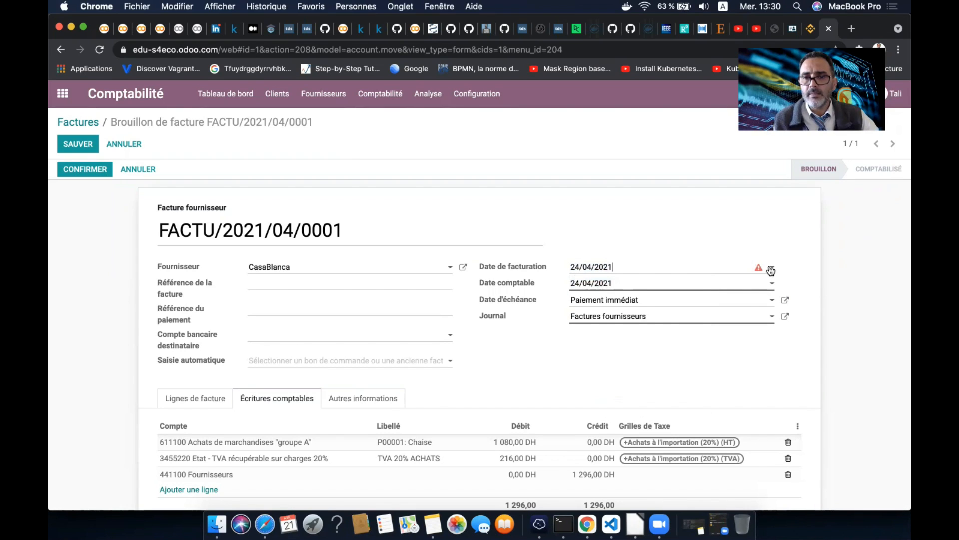
Clear the Date de facturation on the draft invoice, leaving the field empty
{"action": "left_click", "coordinate": [771, 270]}
{"action": "key", "text": "BackSpace"}
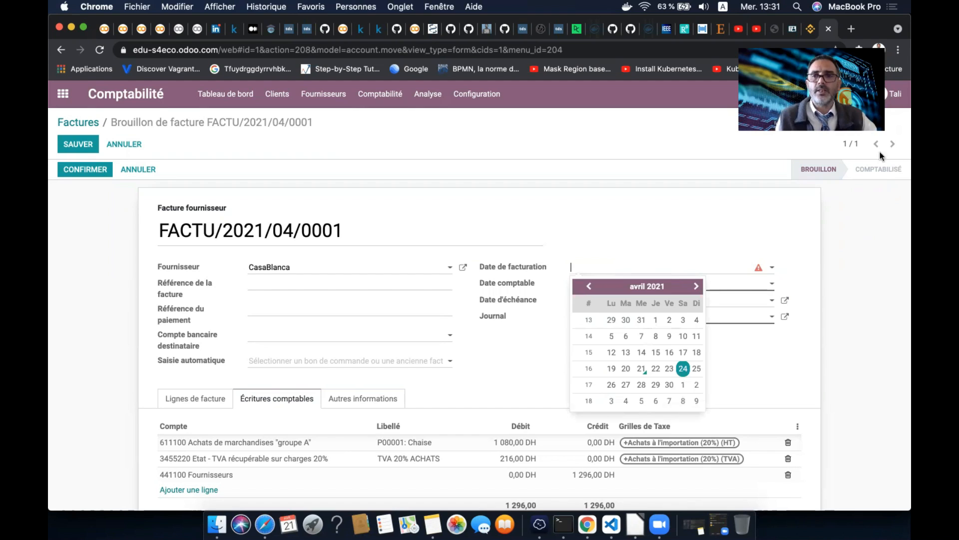
{"action": "left_click", "coordinate": [846, 253]}
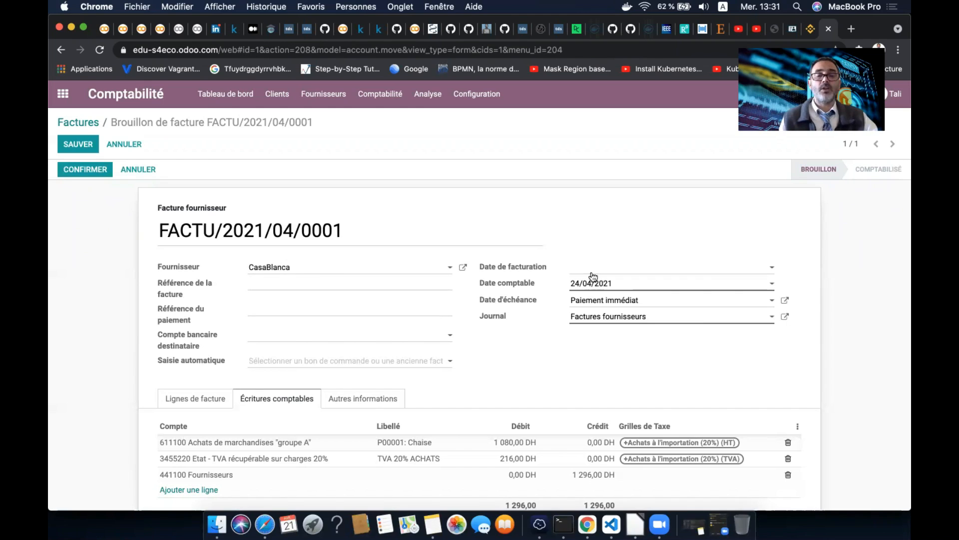
Try to confirm the draft supplier invoice with its Date de facturation left empty, and return to its invoice lines
{"action": "left_click", "coordinate": [93, 171]}
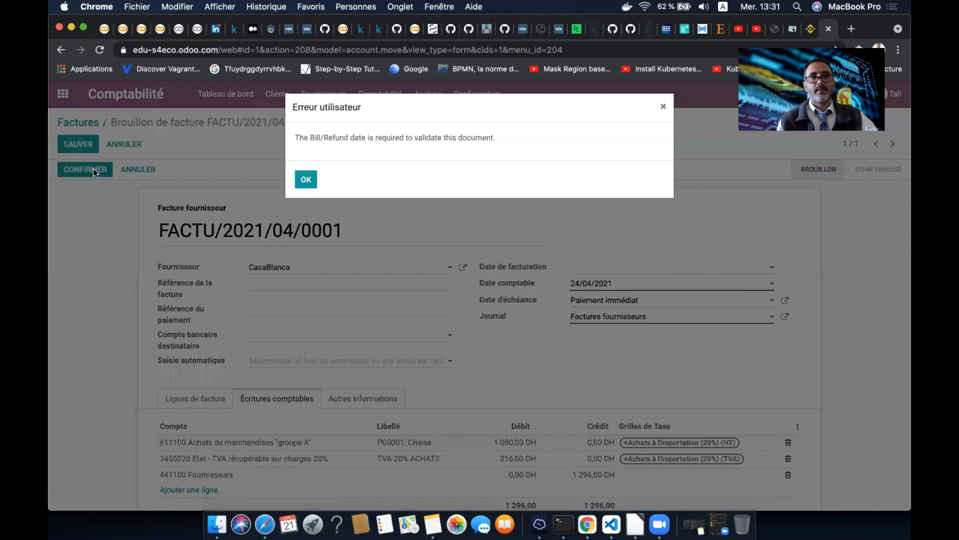
{"action": "left_click", "coordinate": [305, 181]}
{"action": "left_click", "coordinate": [200, 398]}
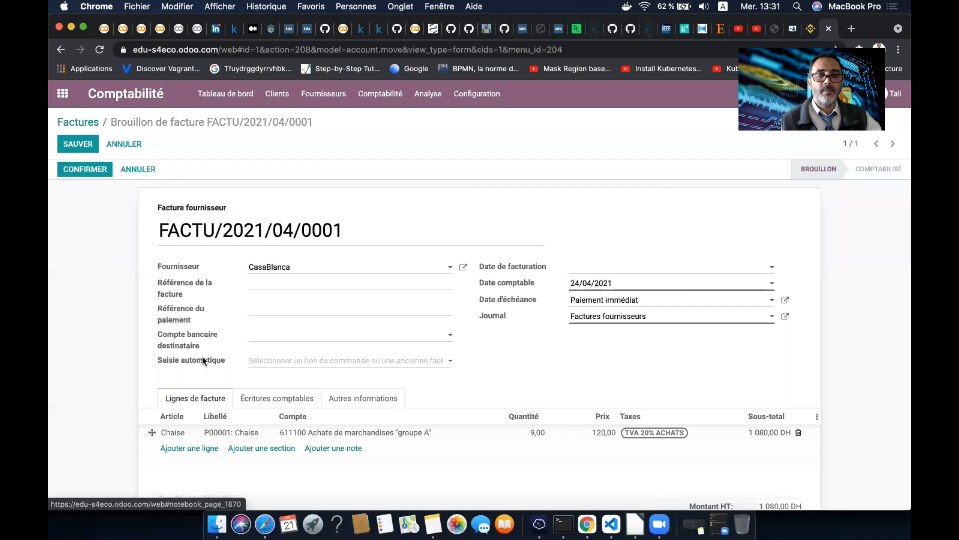
{"action": "left_click", "coordinate": [92, 169]}
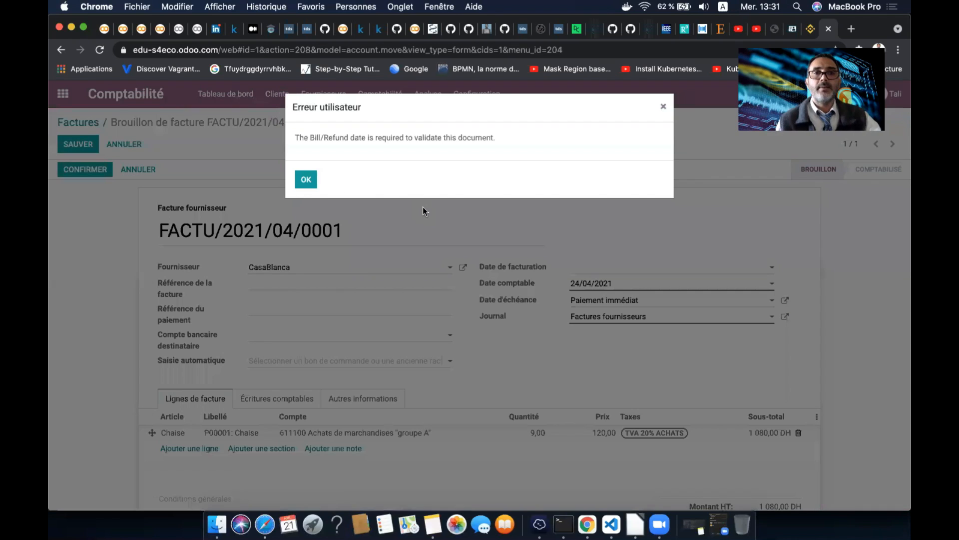
{"action": "left_click", "coordinate": [306, 179]}
Set the Date de facturation to 04/04/2021 and confirm the supplier invoice
{"action": "left_click", "coordinate": [752, 268]}
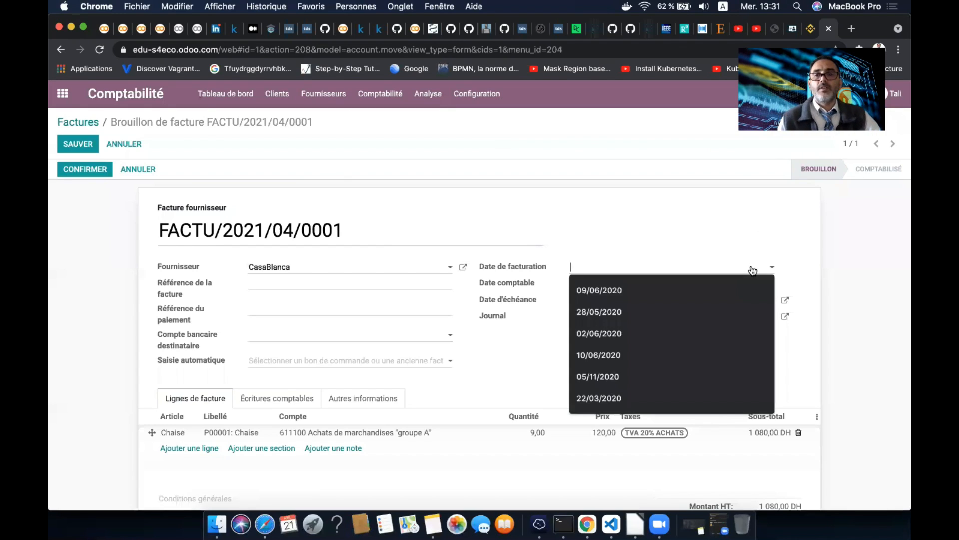
{"action": "left_click", "coordinate": [651, 268]}
{"action": "type", "text": "0"}
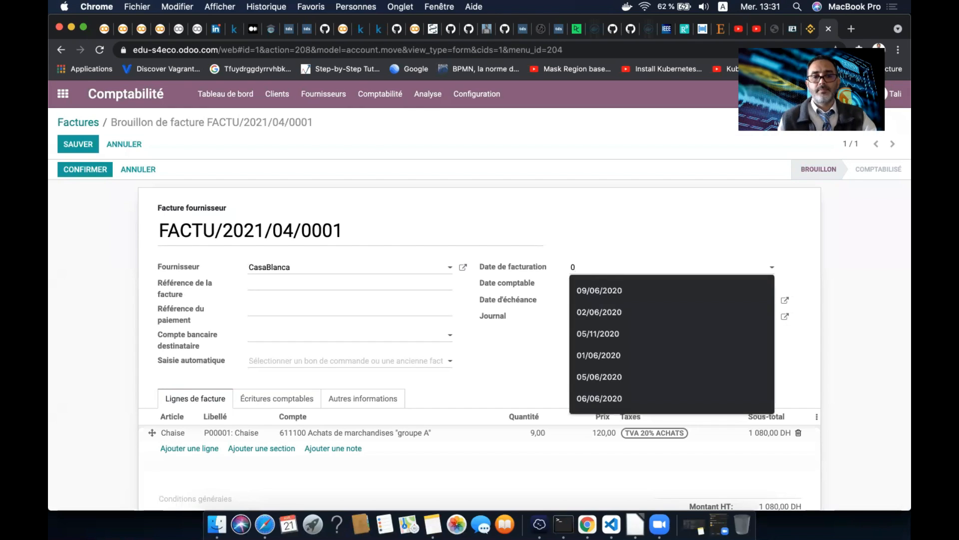
{"action": "type", "text": "4"}
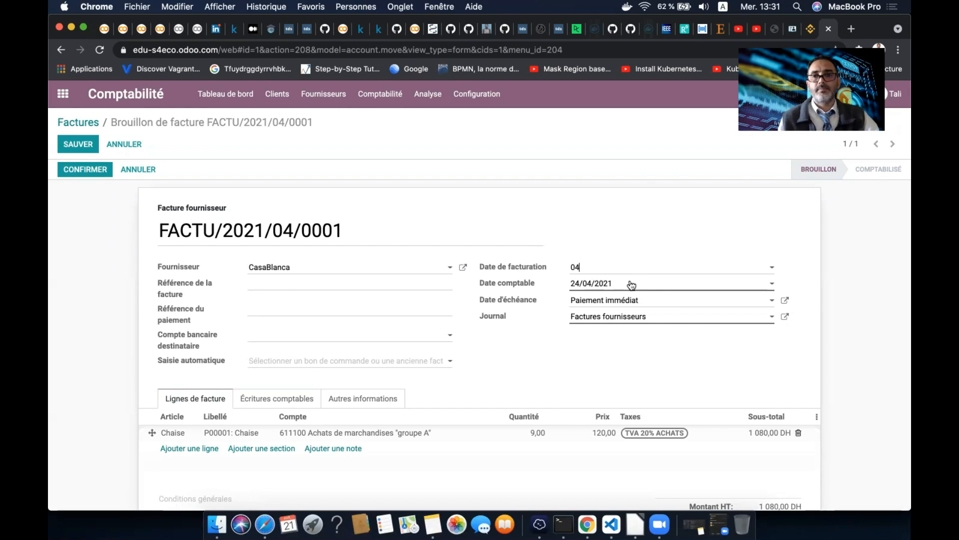
{"action": "key", "text": "Tab"}
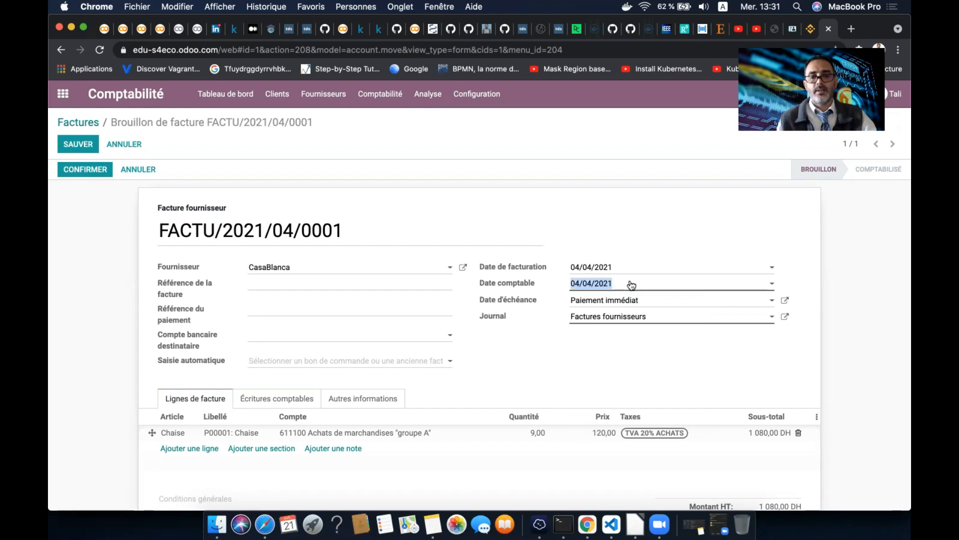
{"action": "left_click", "coordinate": [622, 261]}
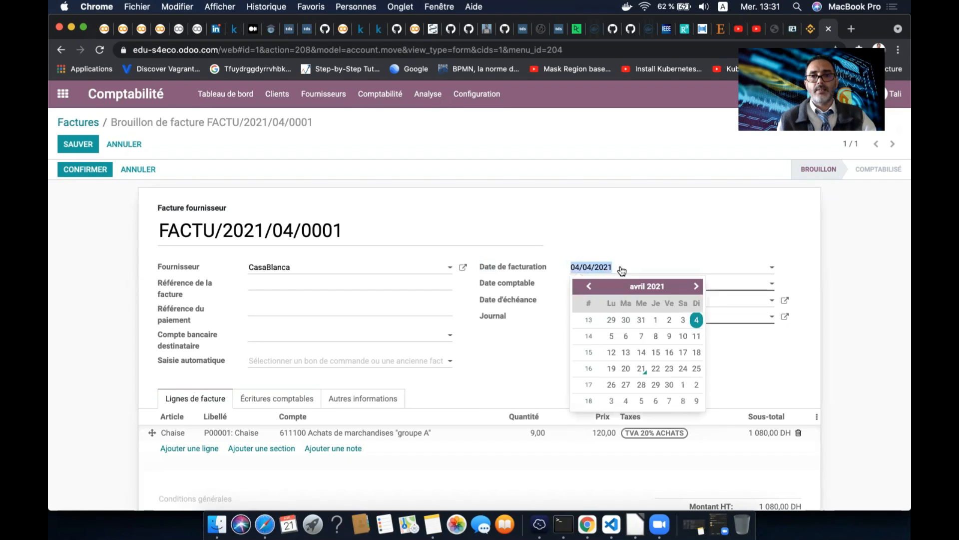
{"action": "left_click", "coordinate": [622, 220]}
{"action": "left_click", "coordinate": [101, 168]}
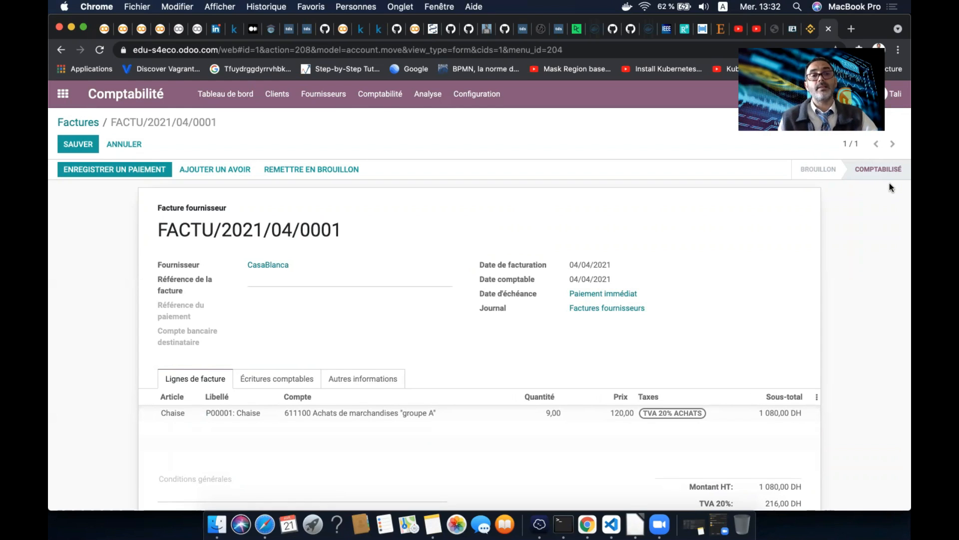
Review the posted invoice's product line, accounting entries and amount due
{"action": "scroll", "coordinate": [733, 227], "scroll_direction": "down", "scroll_amount": 2}
{"action": "scroll", "coordinate": [732, 228], "scroll_direction": "up", "scroll_amount": 2}
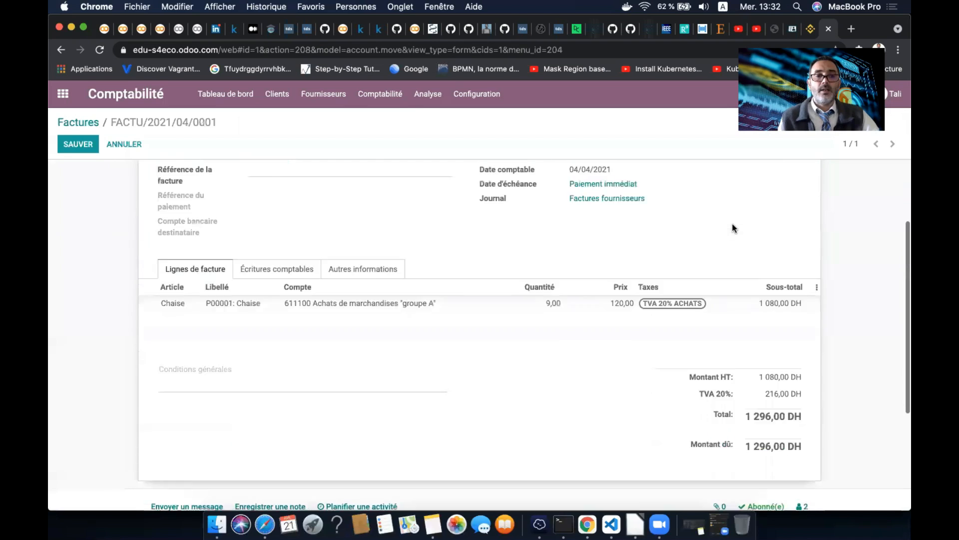
{"action": "left_click", "coordinate": [292, 369]}
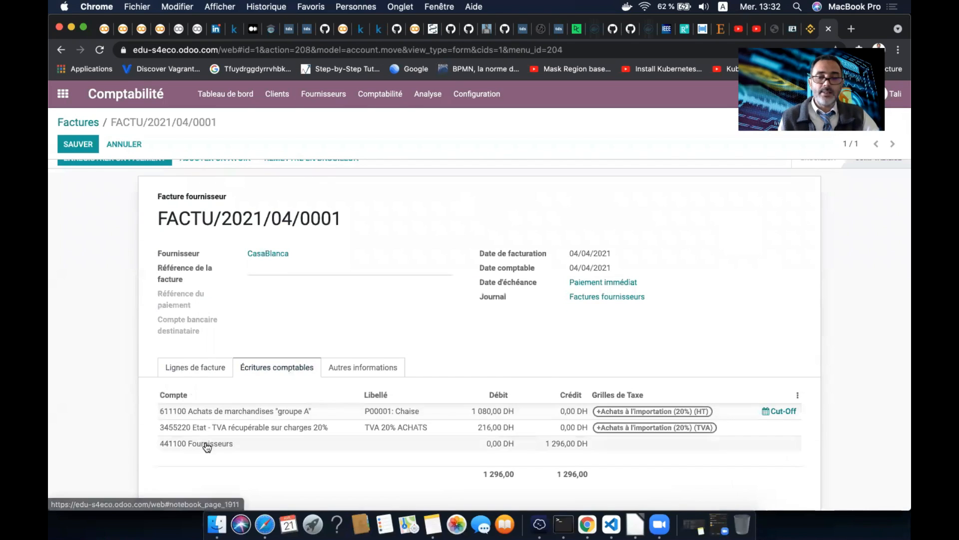
{"action": "left_click", "coordinate": [197, 368]}
{"action": "scroll", "coordinate": [390, 280], "scroll_direction": "up", "scroll_amount": 1}
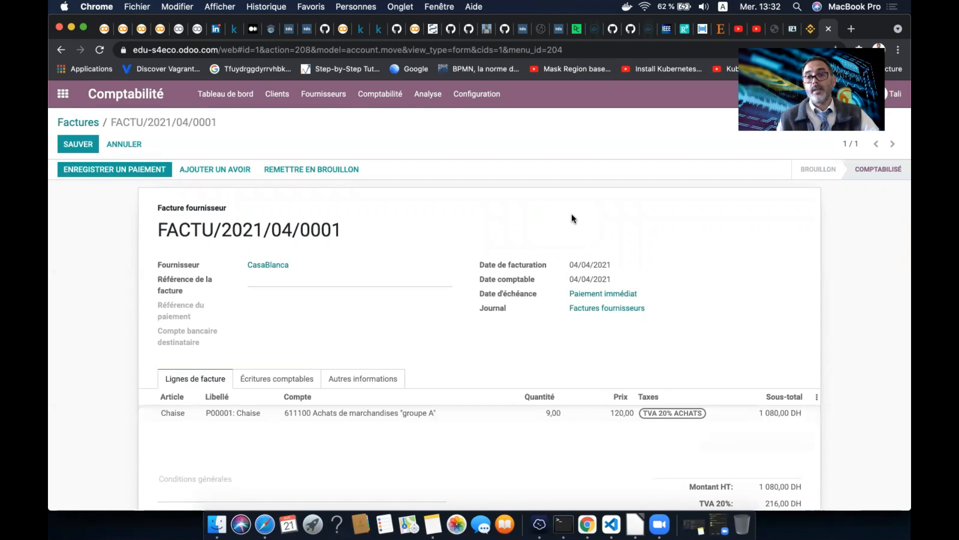
{"action": "scroll", "coordinate": [572, 215], "scroll_direction": "down", "scroll_amount": 3}
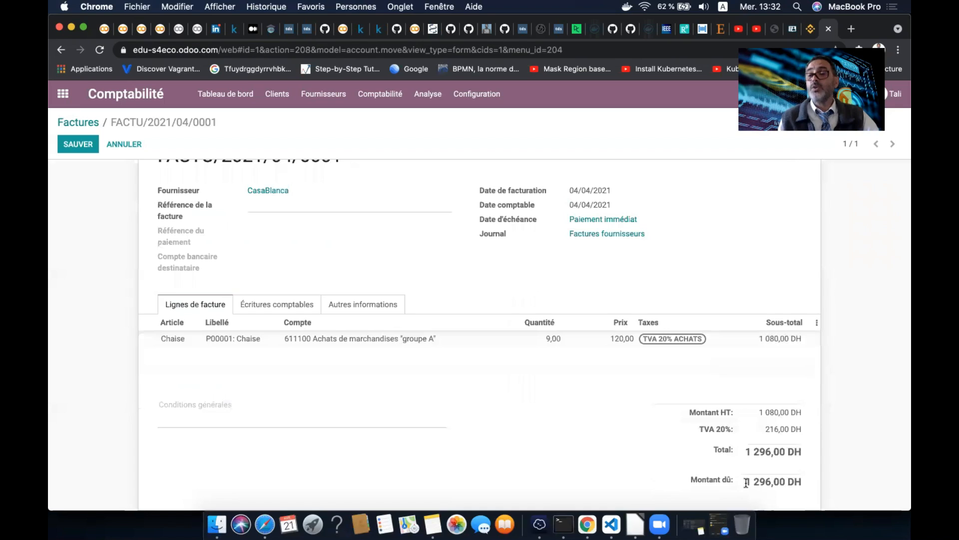
{"action": "scroll", "coordinate": [499, 272], "scroll_direction": "up", "scroll_amount": 3}
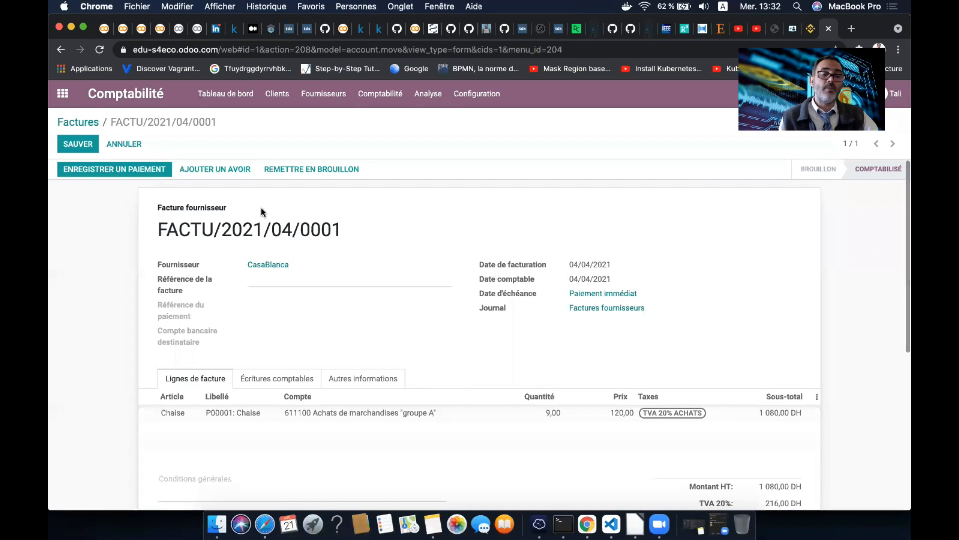
Open payment registration for the posted invoice and check the proposed amount and journal choices, keeping Banque
{"action": "left_click", "coordinate": [113, 170]}
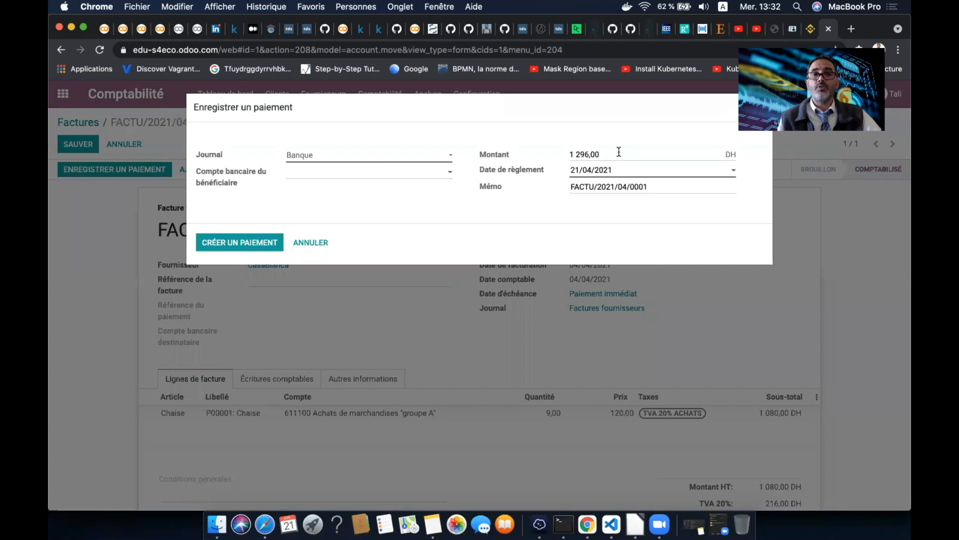
{"action": "left_click_drag", "start_coordinate": [601, 154], "coordinate": [561, 155]}
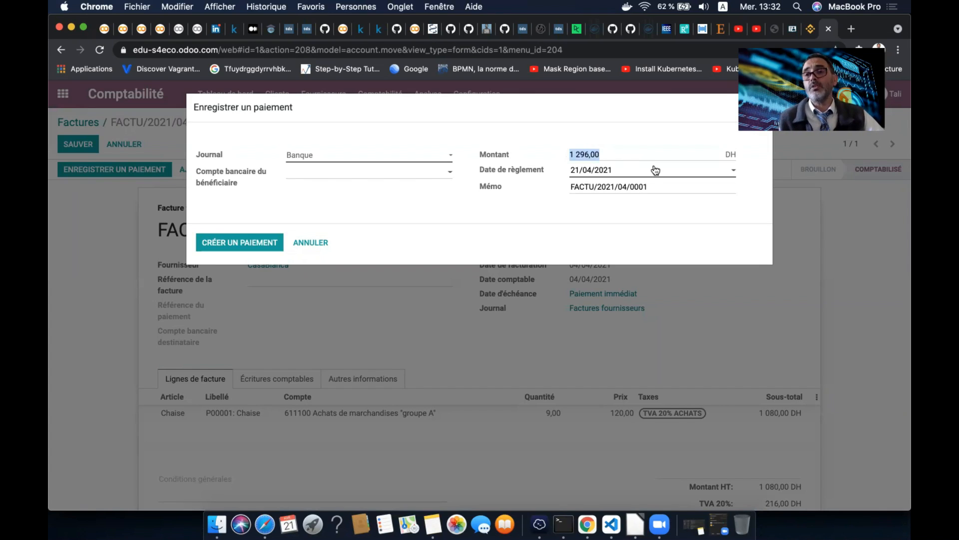
{"action": "left_click", "coordinate": [415, 155]}
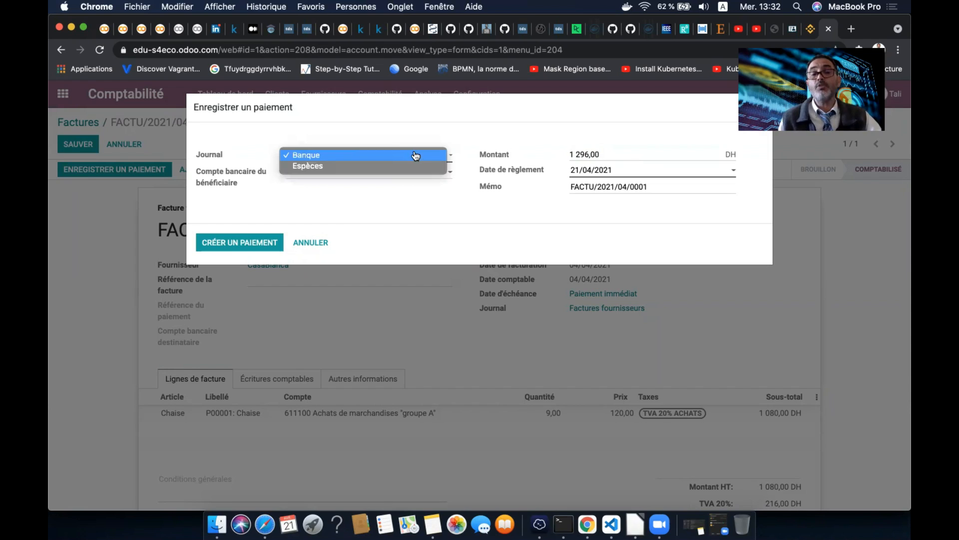
{"action": "left_click", "coordinate": [471, 140]}
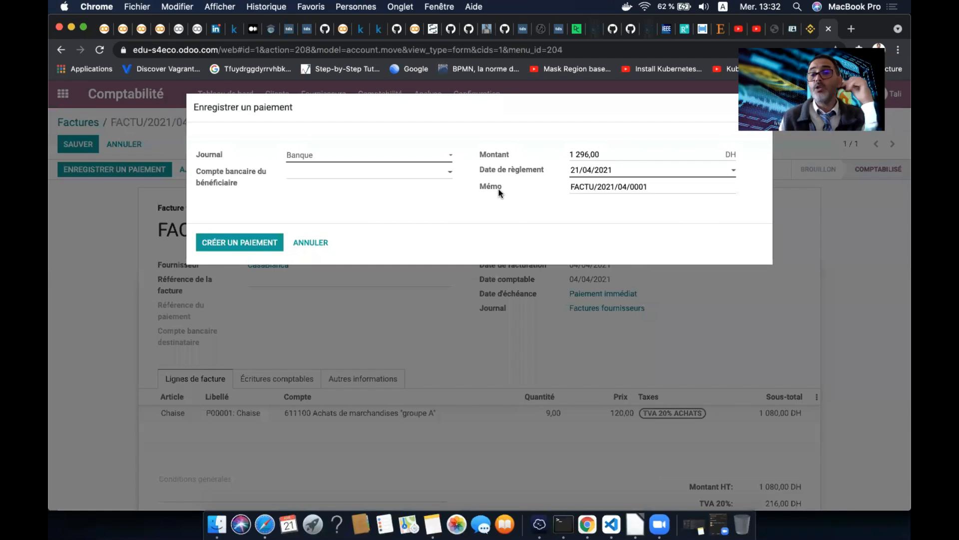
Set the payment amount to 1000 DH and create the payment with the difference left open
{"action": "left_click", "coordinate": [623, 156]}
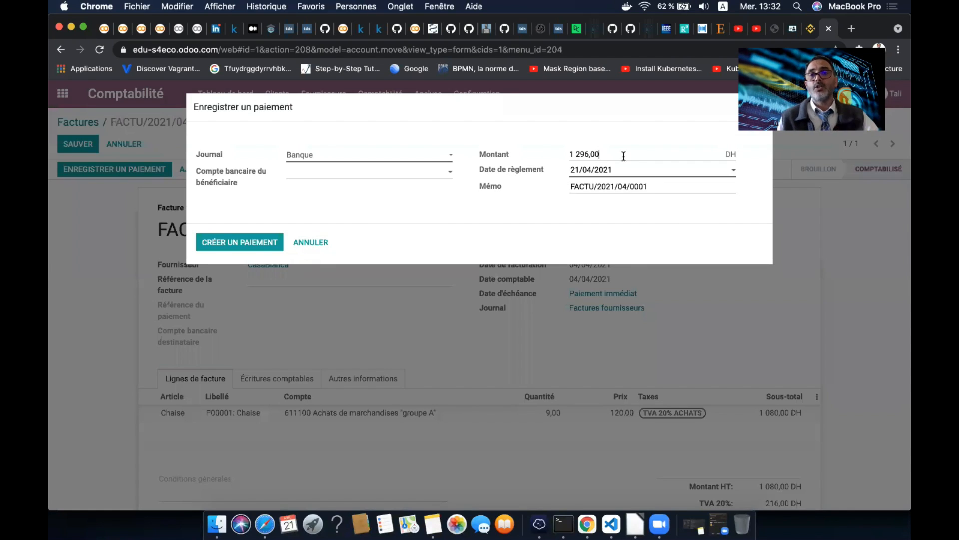
{"action": "key", "text": "BackSpace"}
{"action": "key", "text": "BackSpace"}
{"action": "key", "text": "BackSpace"}
{"action": "key", "text": "BackSpace"}
{"action": "key", "text": "BackSpace"}
{"action": "key", "text": "BackSpace"}
{"action": "key", "text": "BackSpace"}
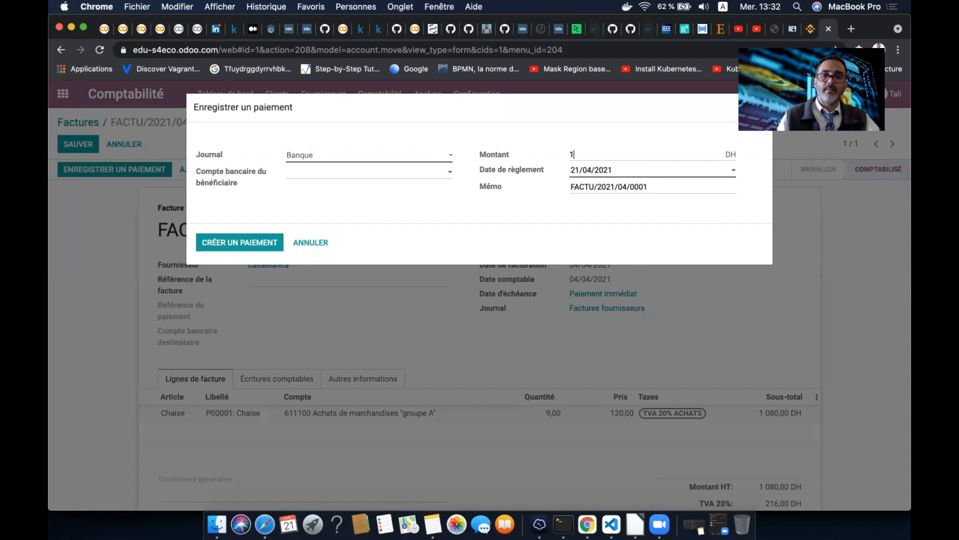
{"action": "type", "text": "000"}
{"action": "left_click", "coordinate": [449, 214]}
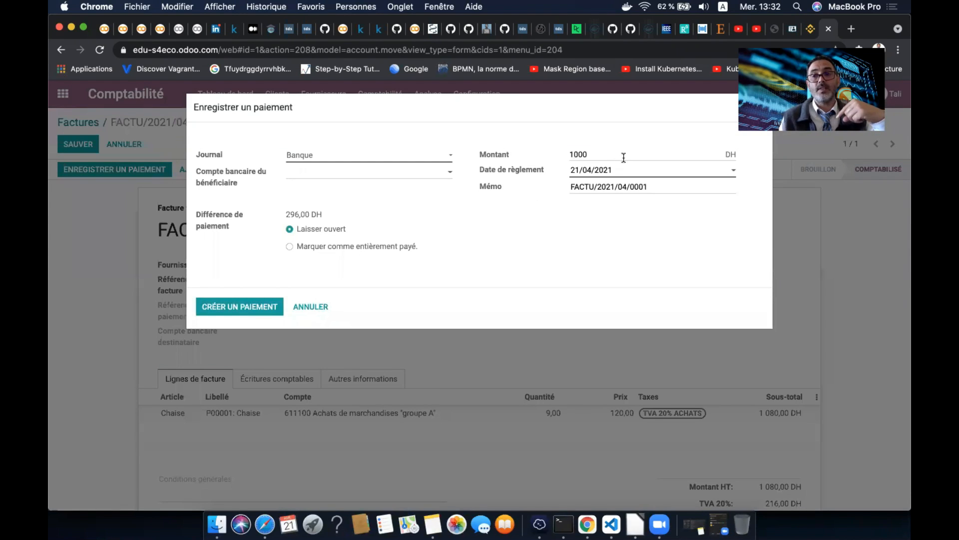
{"action": "left_click", "coordinate": [255, 307]}
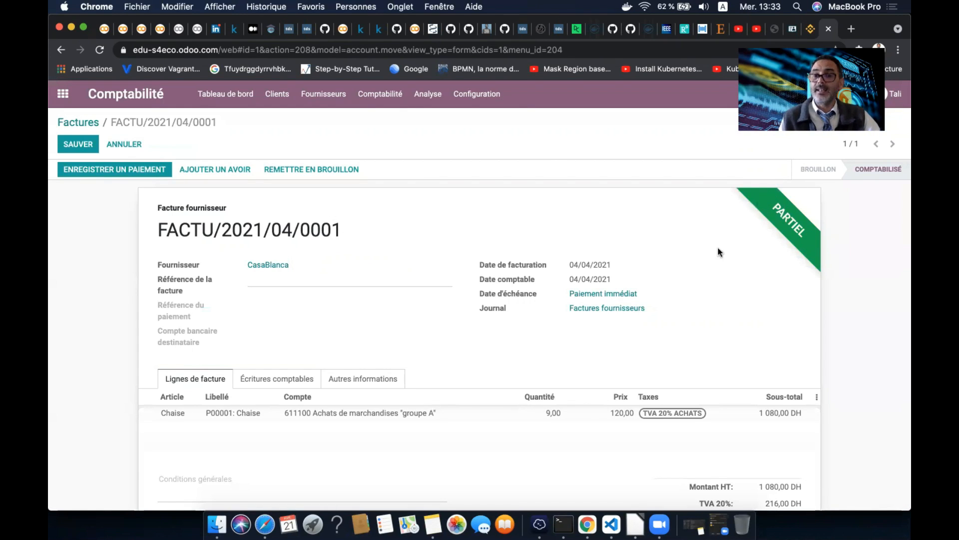
Examine the invoice's total, recorded payment line and remaining amount due
{"action": "scroll", "coordinate": [700, 296], "scroll_direction": "down", "scroll_amount": 5}
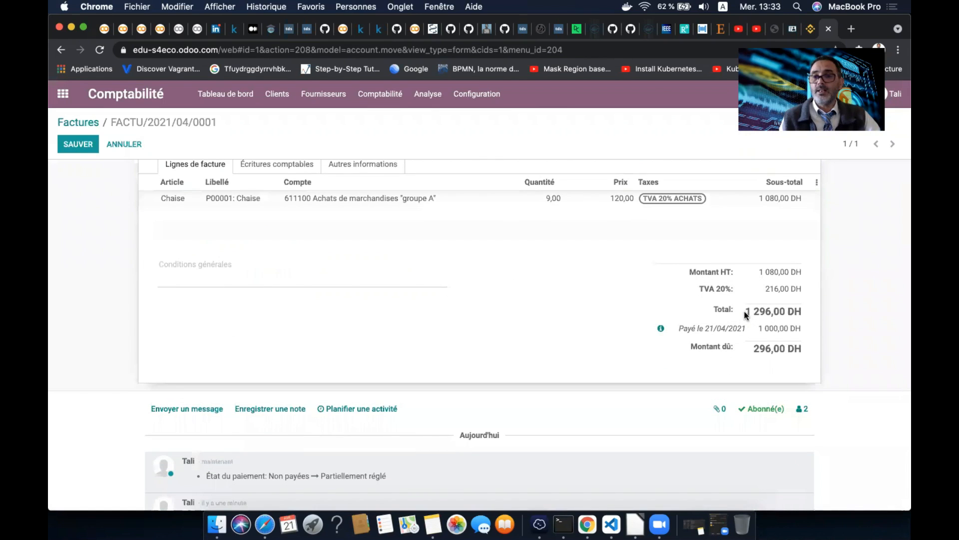
{"action": "left_click_drag", "start_coordinate": [747, 314], "coordinate": [710, 325]}
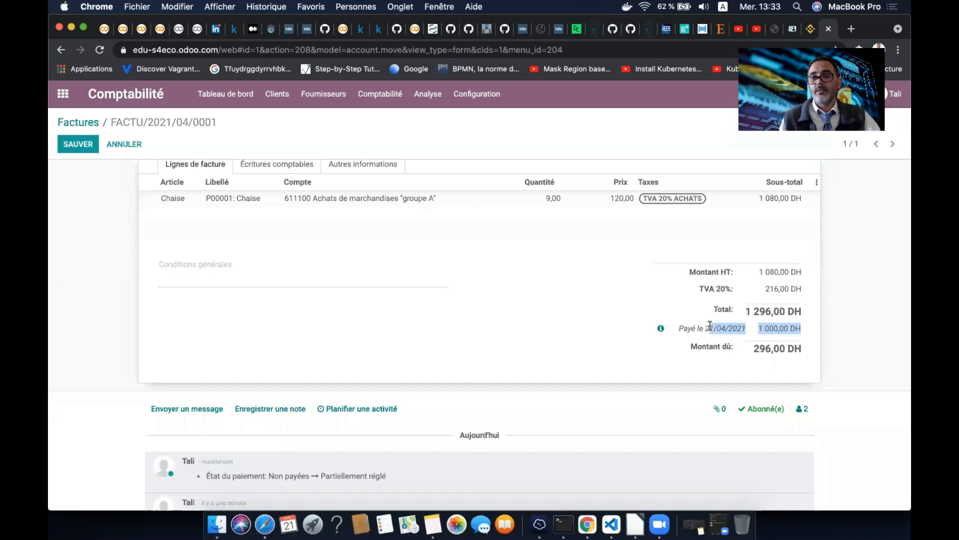
{"action": "left_click", "coordinate": [711, 326]}
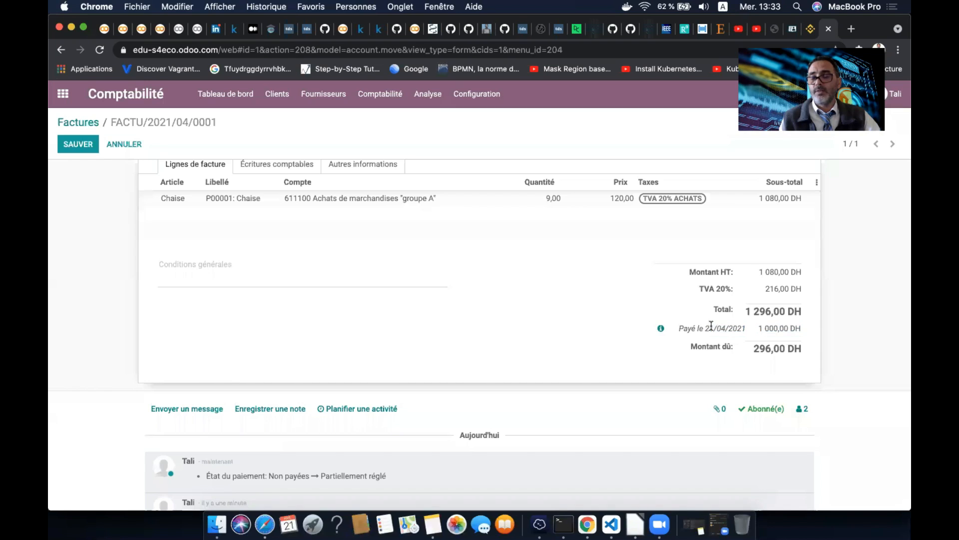
Check the registered payment's details and the remaining amount due on supplier invoice FACTU/2021/04/0001
{"action": "left_click", "coordinate": [660, 329]}
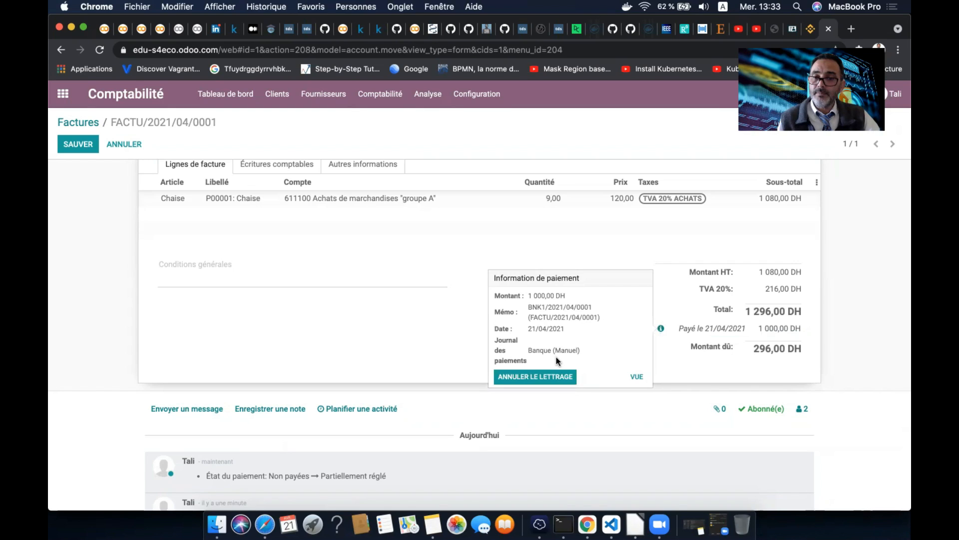
{"action": "left_click", "coordinate": [769, 354]}
{"action": "double_click", "coordinate": [755, 350]}
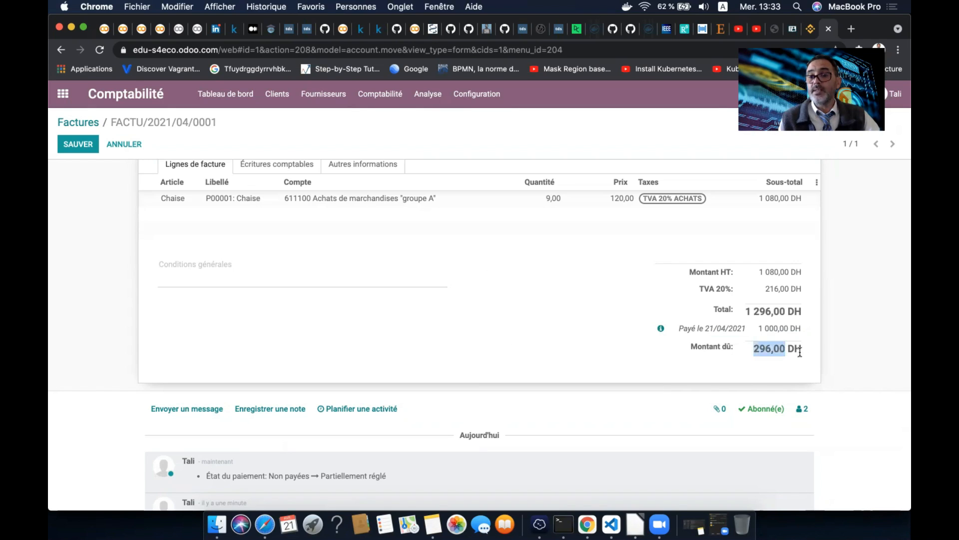
{"action": "left_click_drag", "start_coordinate": [800, 352], "coordinate": [806, 350]}
{"action": "left_click", "coordinate": [847, 344]}
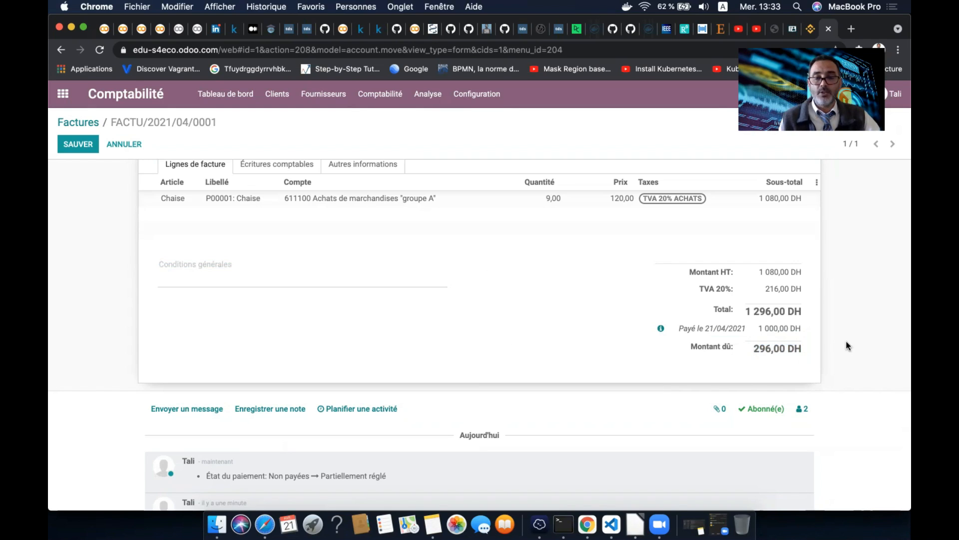
Review the supplier invoice's activity log and its list of followers
{"action": "scroll", "coordinate": [847, 345], "scroll_direction": "down", "scroll_amount": 3}
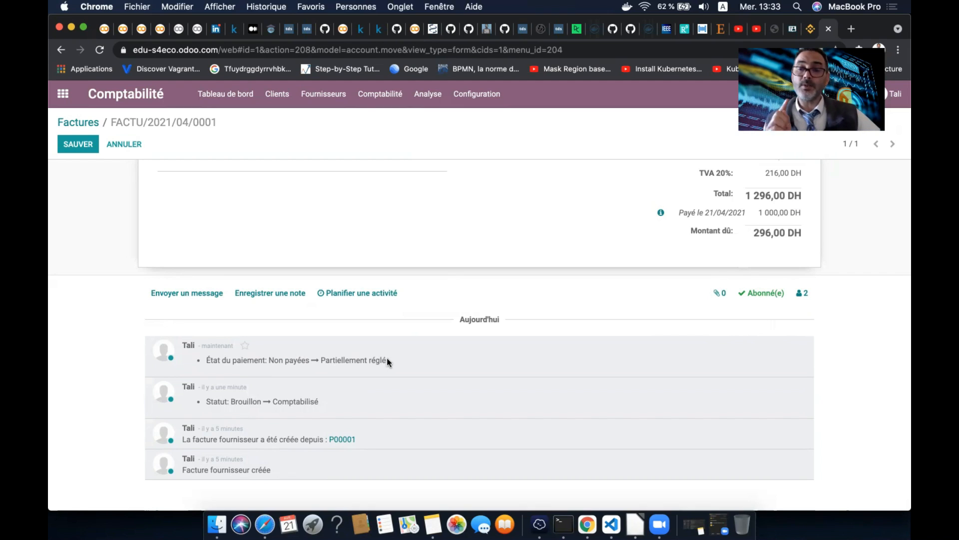
{"action": "left_click", "coordinate": [761, 296]}
{"action": "left_click", "coordinate": [761, 297]}
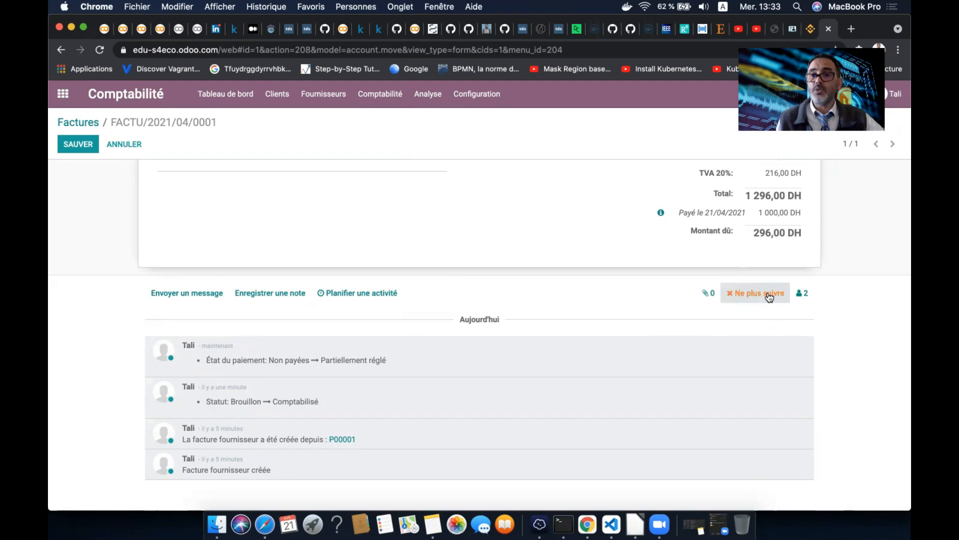
{"action": "left_click", "coordinate": [805, 294]}
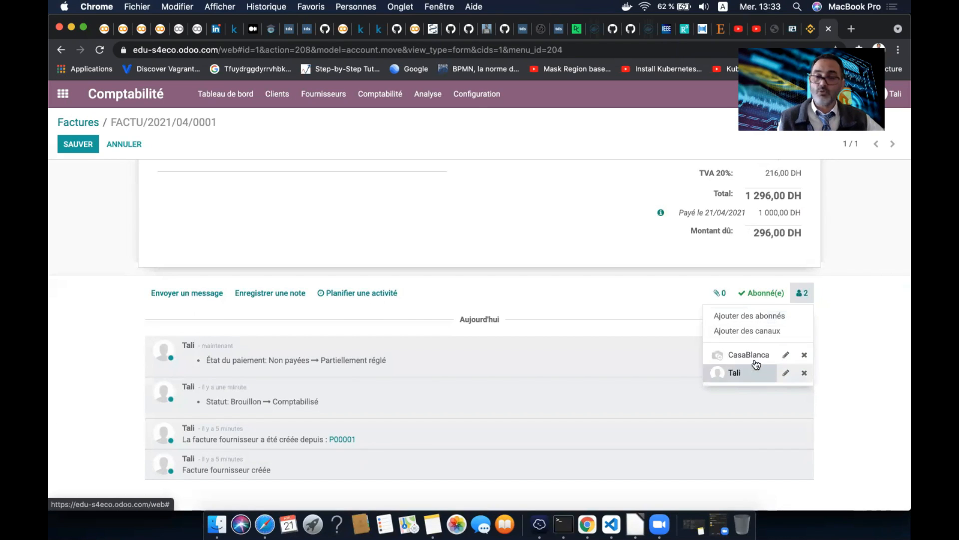
{"action": "left_click", "coordinate": [823, 330]}
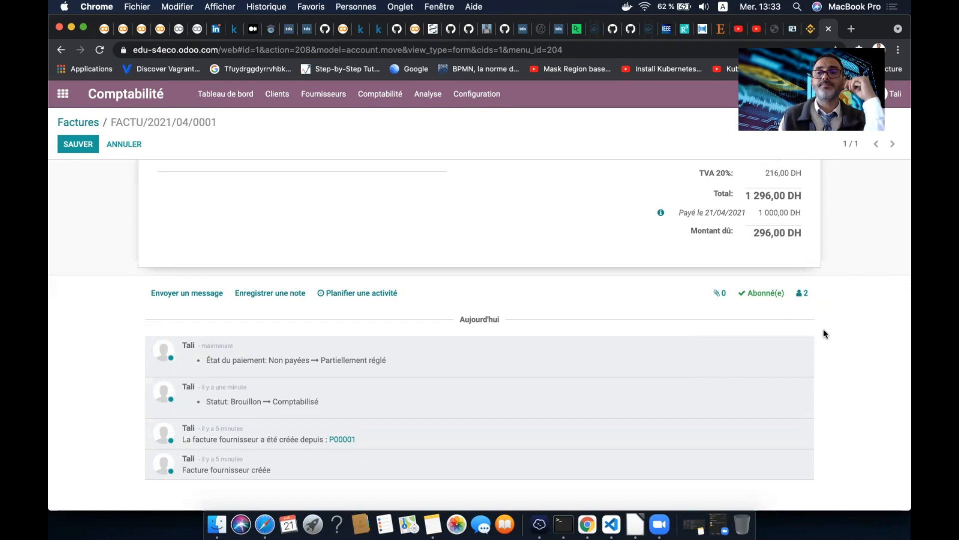
Register a 296,00 DH payment on the supplier invoice through the Banque journal, dated 21/04/2021, with no beneficiary bank account
{"action": "scroll", "coordinate": [823, 330], "scroll_direction": "up", "scroll_amount": 5}
{"action": "scroll", "coordinate": [823, 330], "scroll_direction": "down", "scroll_amount": 3}
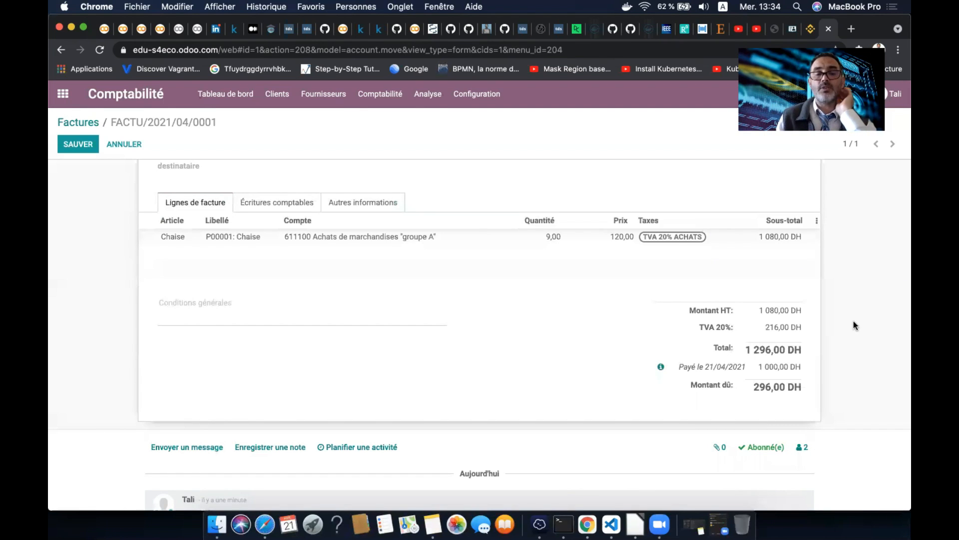
{"action": "scroll", "coordinate": [853, 321], "scroll_direction": "up", "scroll_amount": 5}
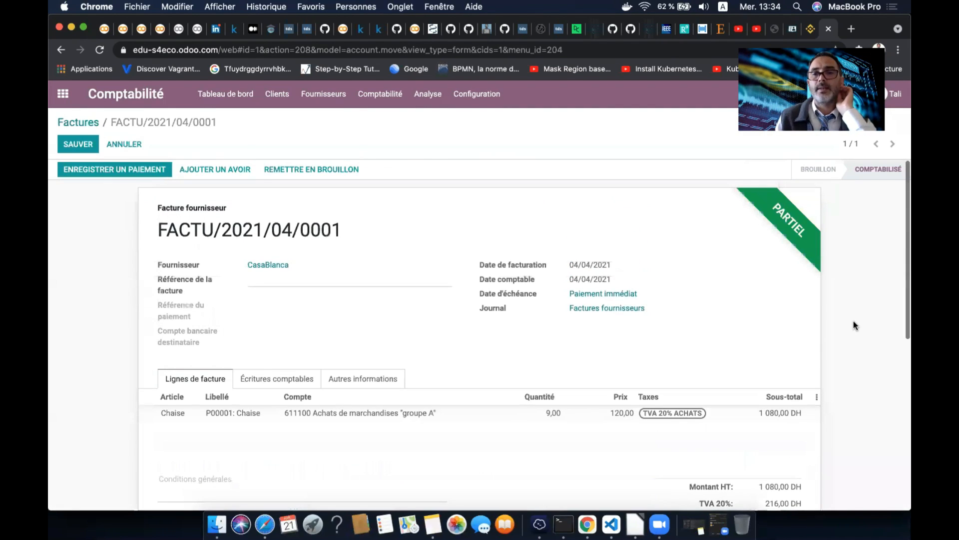
{"action": "left_click", "coordinate": [117, 170]}
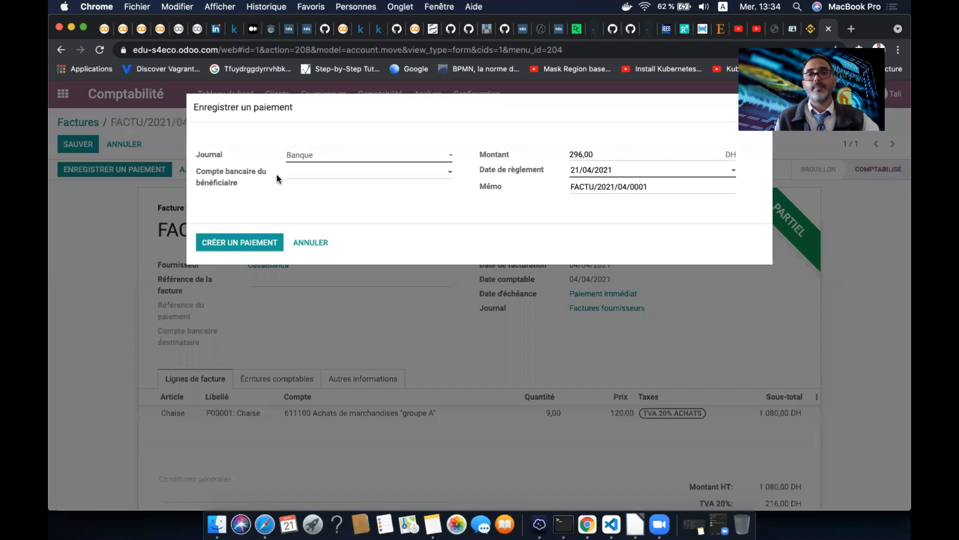
{"action": "left_click_drag", "start_coordinate": [595, 157], "coordinate": [553, 158]}
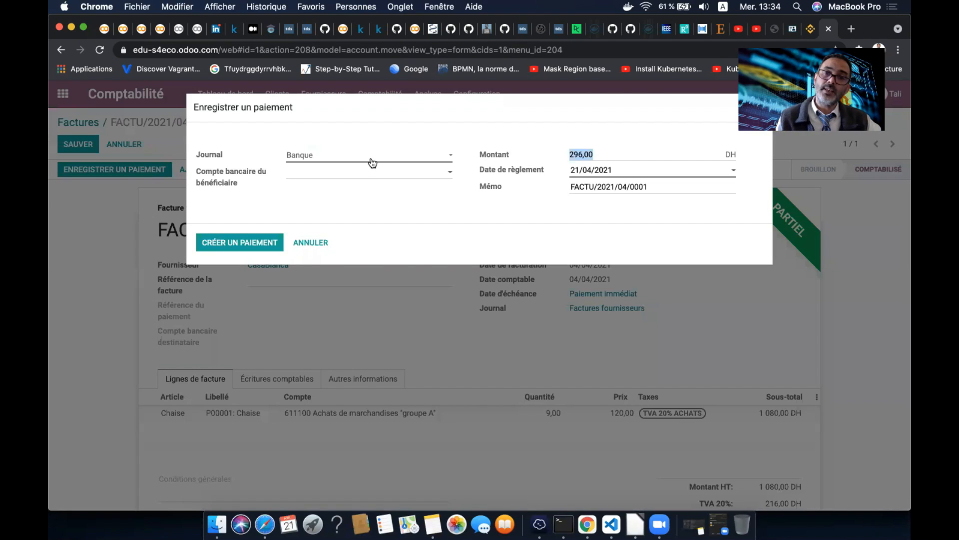
{"action": "left_click", "coordinate": [479, 226]}
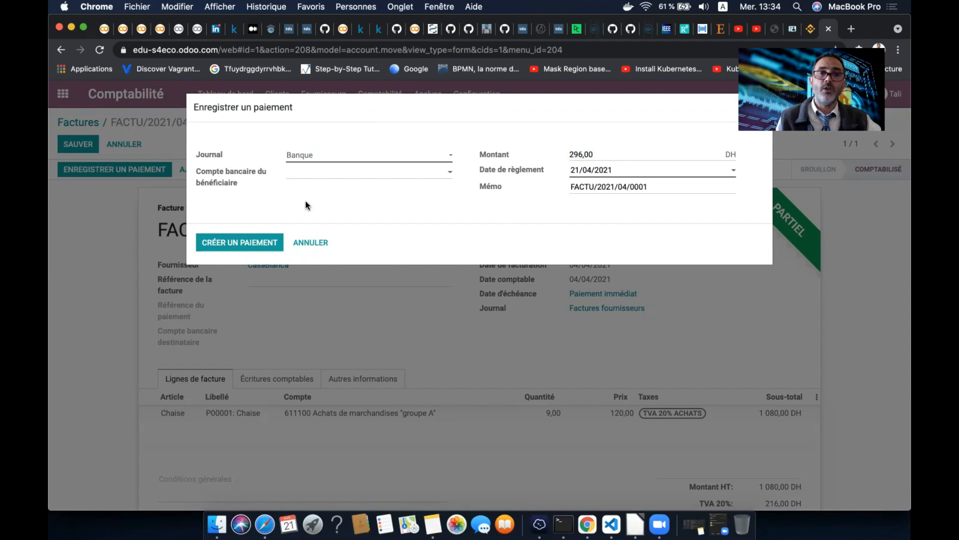
{"action": "left_click", "coordinate": [320, 180]}
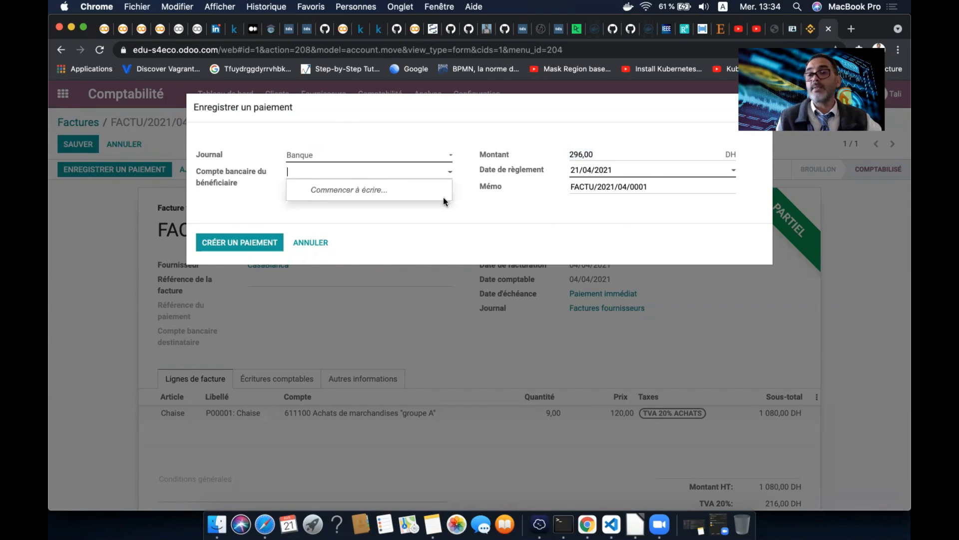
{"action": "left_click", "coordinate": [464, 220]}
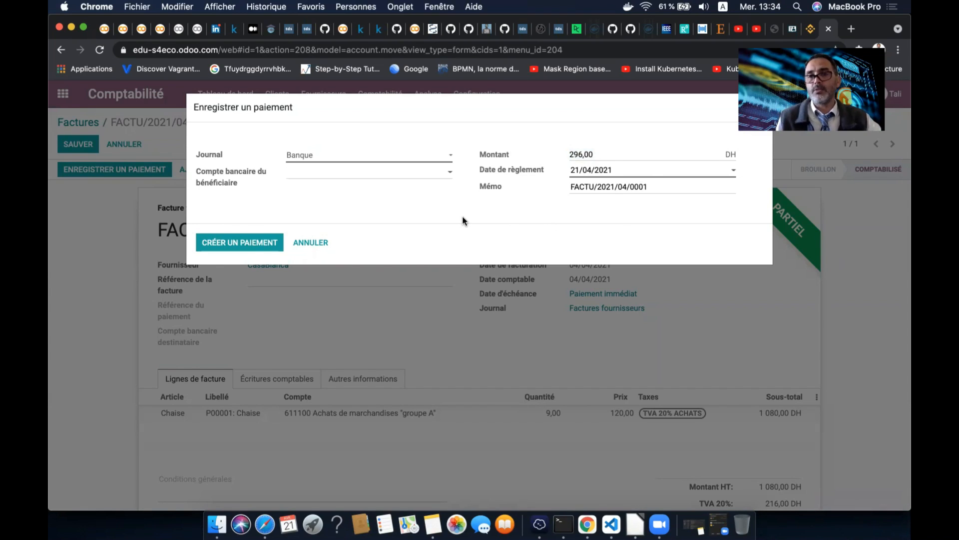
{"action": "left_click", "coordinate": [237, 244]}
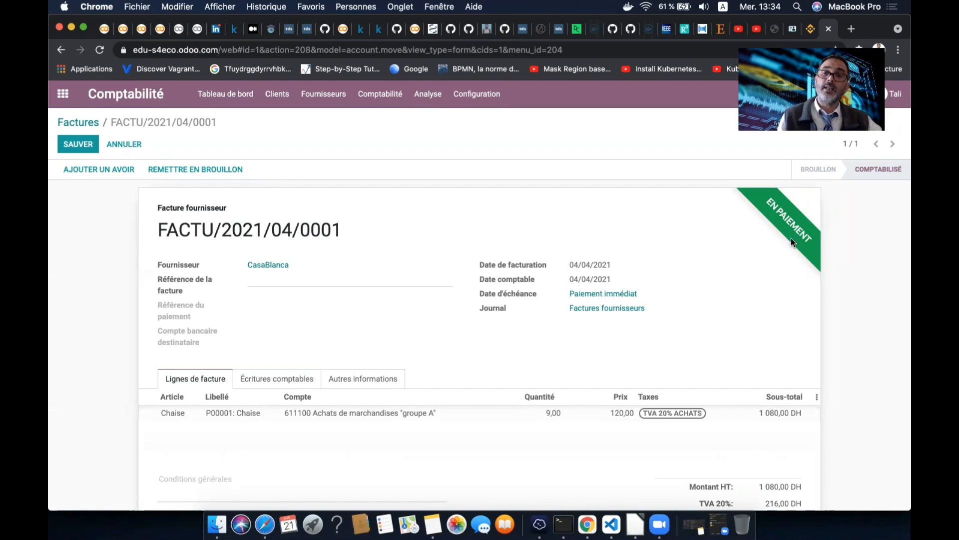
Review both payments listed under the invoice total, including each one's payment information, and check the amount due
{"action": "scroll", "coordinate": [751, 304], "scroll_direction": "down", "scroll_amount": 5}
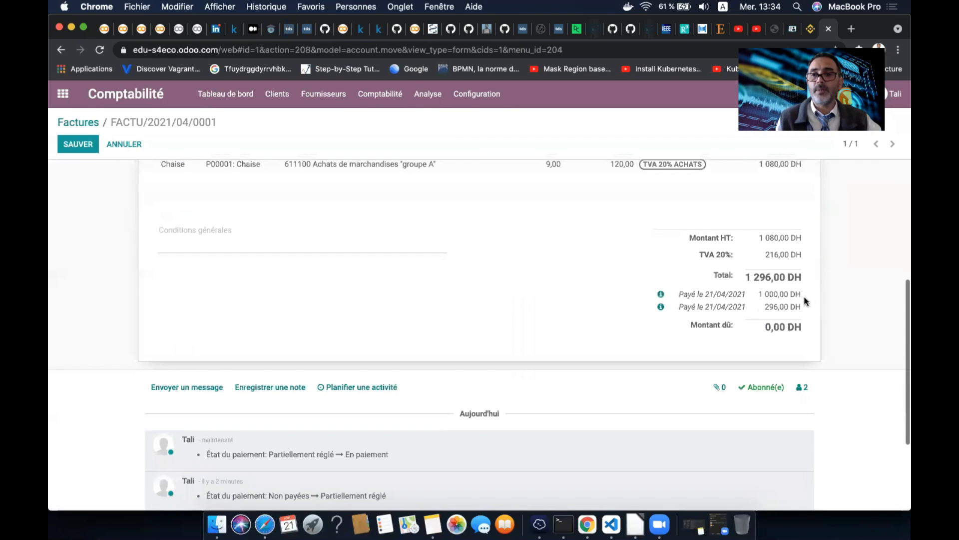
{"action": "mouse_move", "coordinate": [802, 292]}
{"action": "left_mouse_down"}
{"action": "mouse_move", "coordinate": [754, 292]}
{"action": "mouse_move", "coordinate": [809, 297]}
{"action": "left_mouse_up"}
{"action": "left_click", "coordinate": [753, 295]}
{"action": "left_click", "coordinate": [774, 306]}
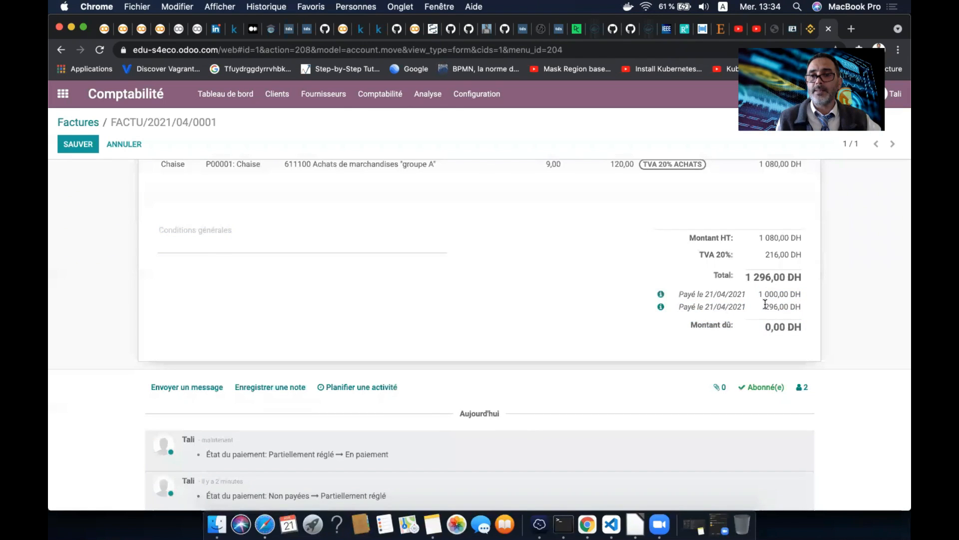
{"action": "double_click", "coordinate": [769, 306]}
{"action": "left_click_drag", "start_coordinate": [805, 327], "coordinate": [765, 328]}
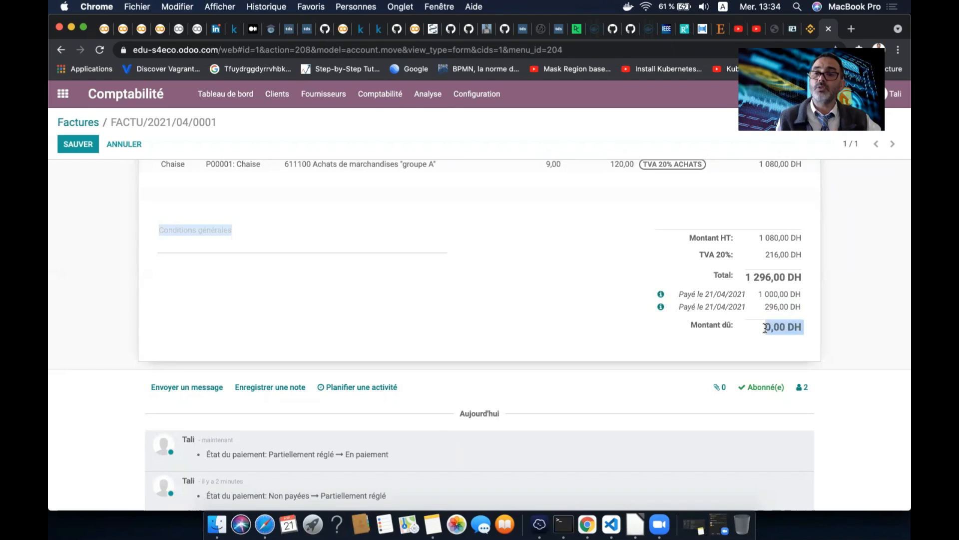
{"action": "left_click", "coordinate": [662, 294]}
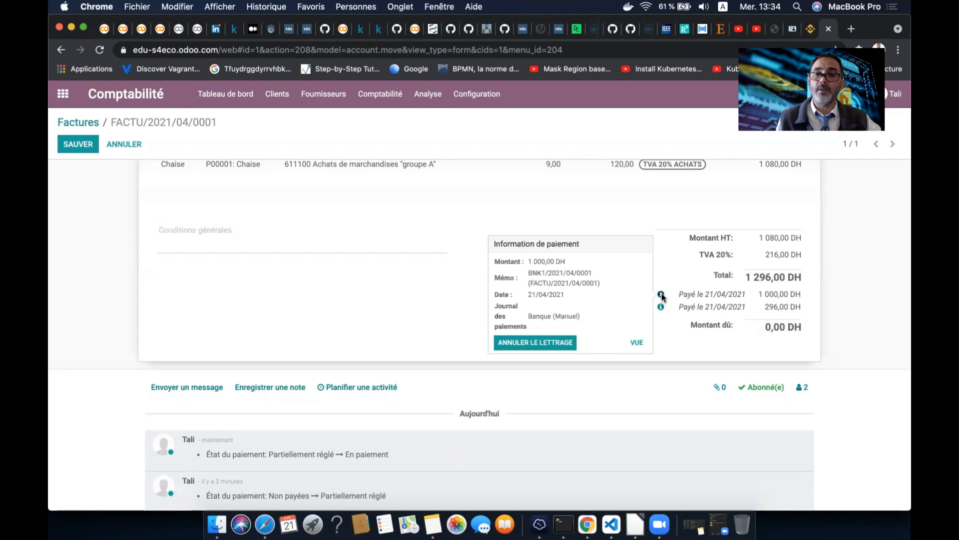
{"action": "left_click", "coordinate": [661, 307]}
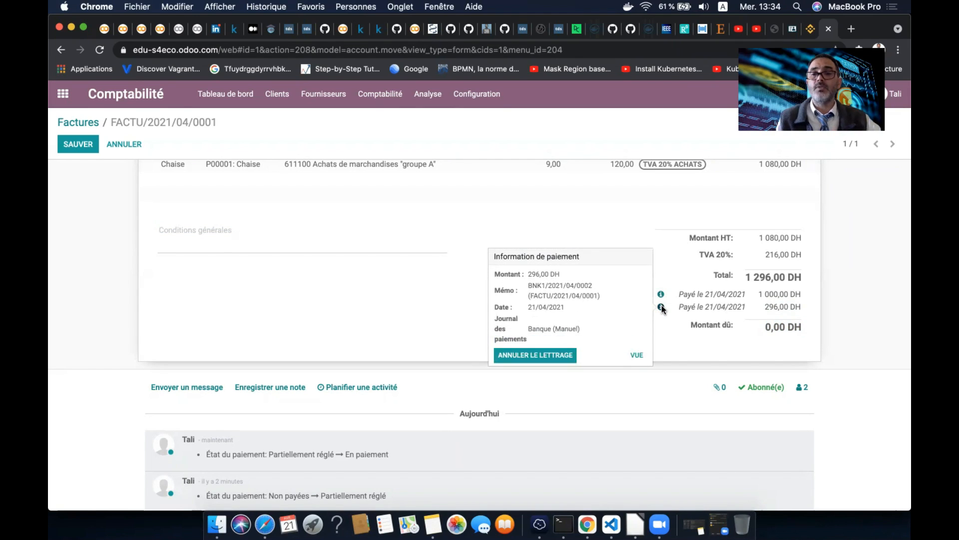
{"action": "left_click", "coordinate": [669, 332]}
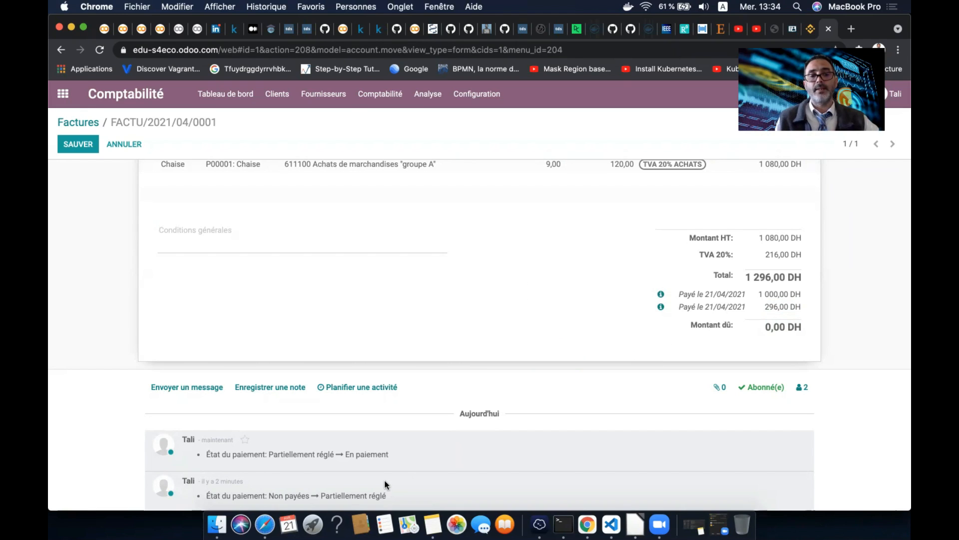
Read the payment status changes in the invoice's activity log, then return to the invoice header
{"action": "scroll", "coordinate": [385, 484], "scroll_direction": "down", "scroll_amount": 3}
{"action": "left_click_drag", "start_coordinate": [402, 331], "coordinate": [212, 324]}
{"action": "left_click", "coordinate": [212, 324]}
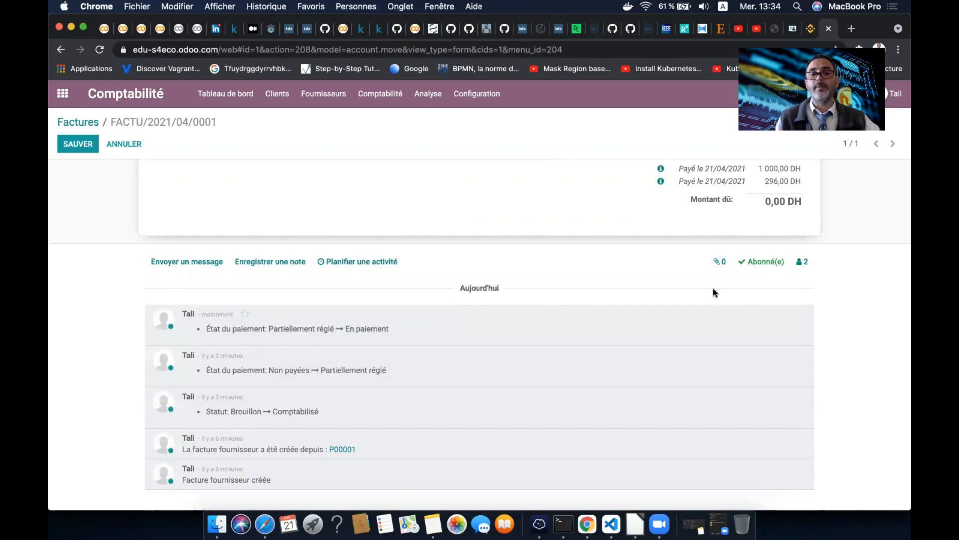
{"action": "scroll", "coordinate": [746, 287], "scroll_direction": "up", "scroll_amount": 10}
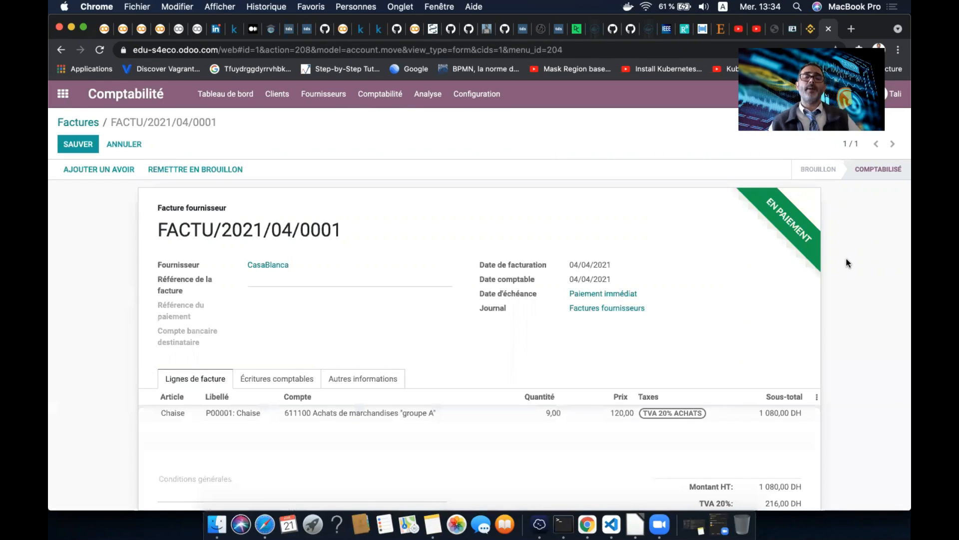
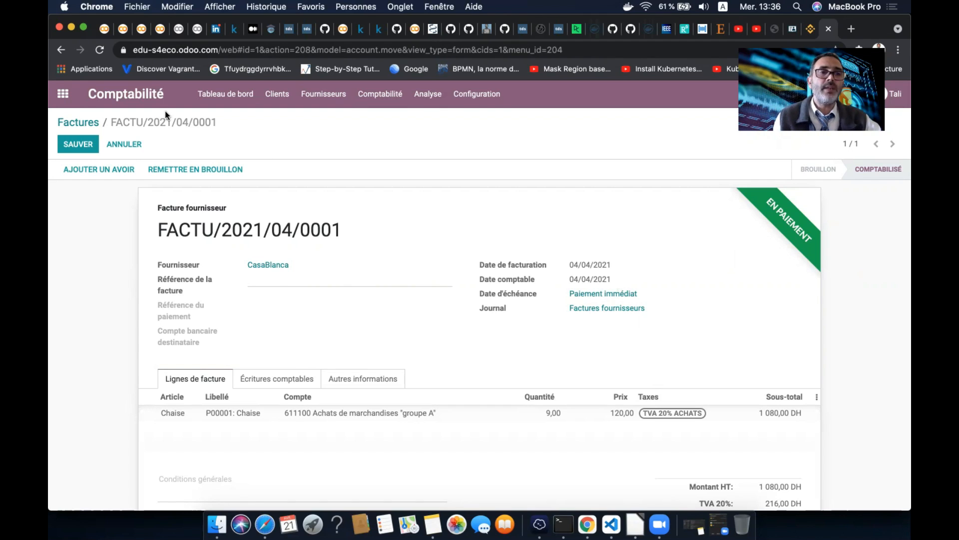
Switch to the Achats app and open purchase order P00001 to compare ordered, received and invoiced quantities
{"action": "left_click", "coordinate": [59, 98]}
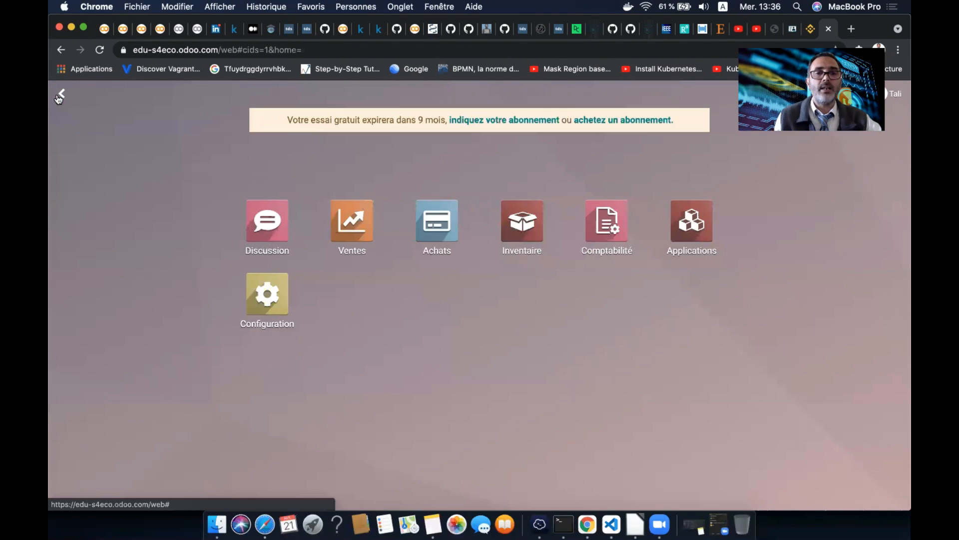
{"action": "left_click", "coordinate": [349, 222]}
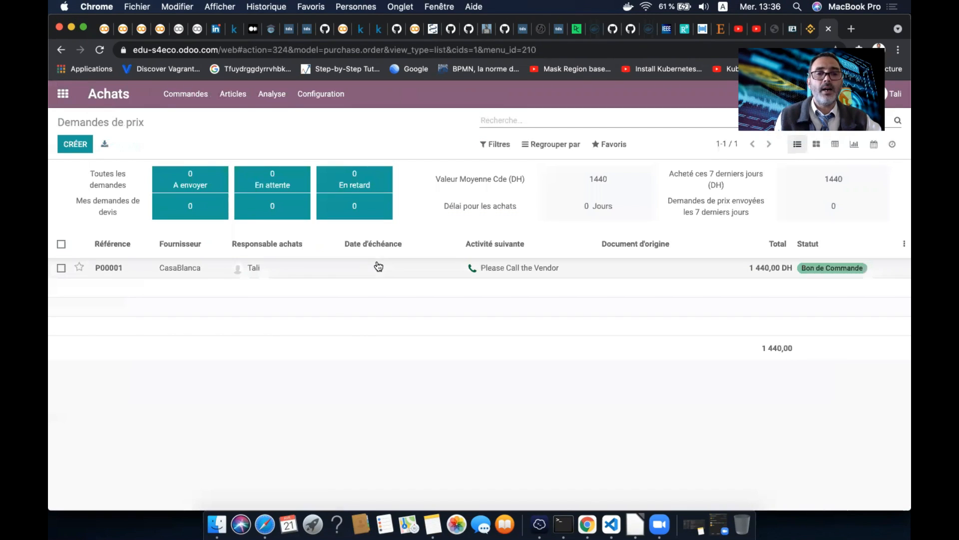
{"action": "left_click", "coordinate": [369, 271]}
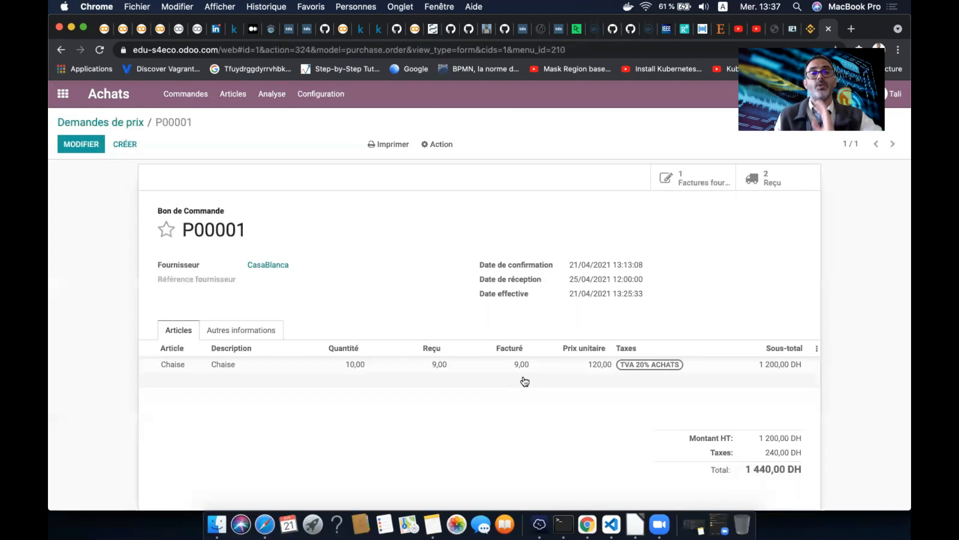
Open the Chaise article from the purchasing articles in edit mode and view its supplier and vendor bill settings
{"action": "left_click", "coordinate": [241, 94]}
{"action": "left_click", "coordinate": [250, 108]}
{"action": "left_click", "coordinate": [242, 100]}
{"action": "left_click", "coordinate": [242, 115]}
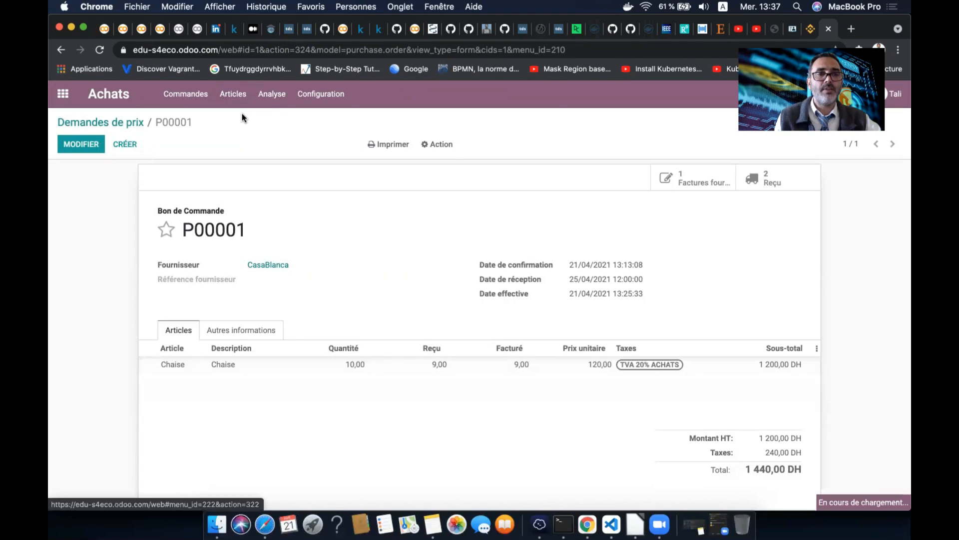
{"action": "left_click", "coordinate": [120, 177]}
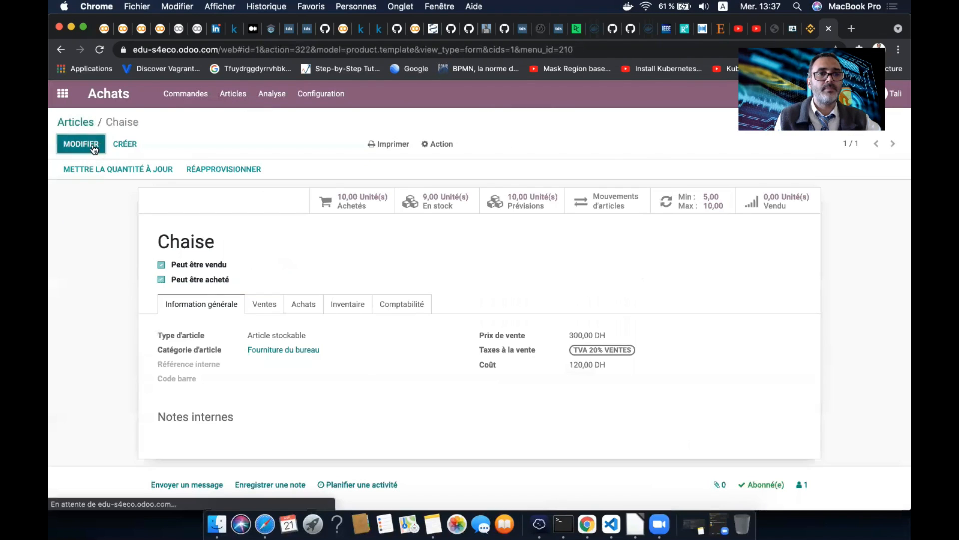
{"action": "left_click", "coordinate": [94, 148]}
{"action": "left_click", "coordinate": [313, 323]}
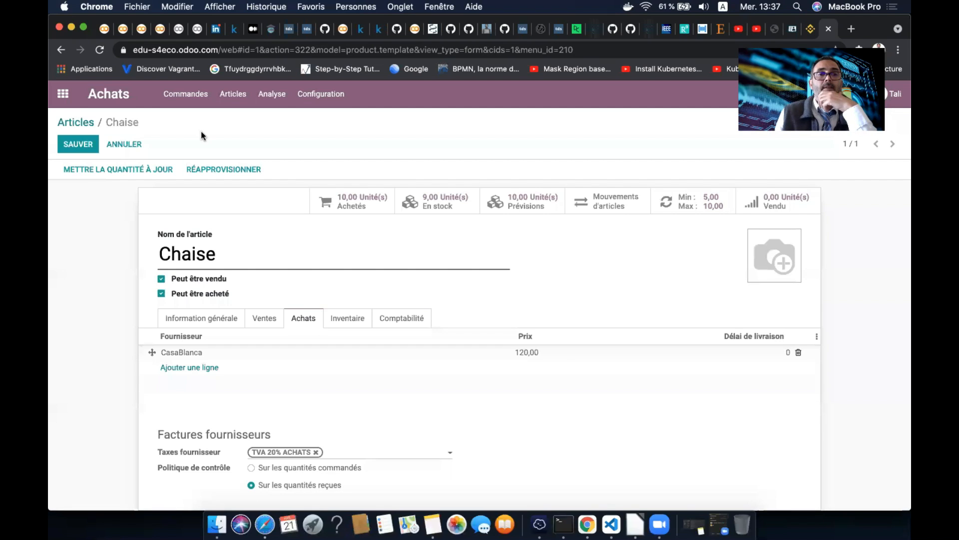
Leave the Chaise article without saving its pending changes and open the Comptabilité dashboard
{"action": "left_click", "coordinate": [70, 97]}
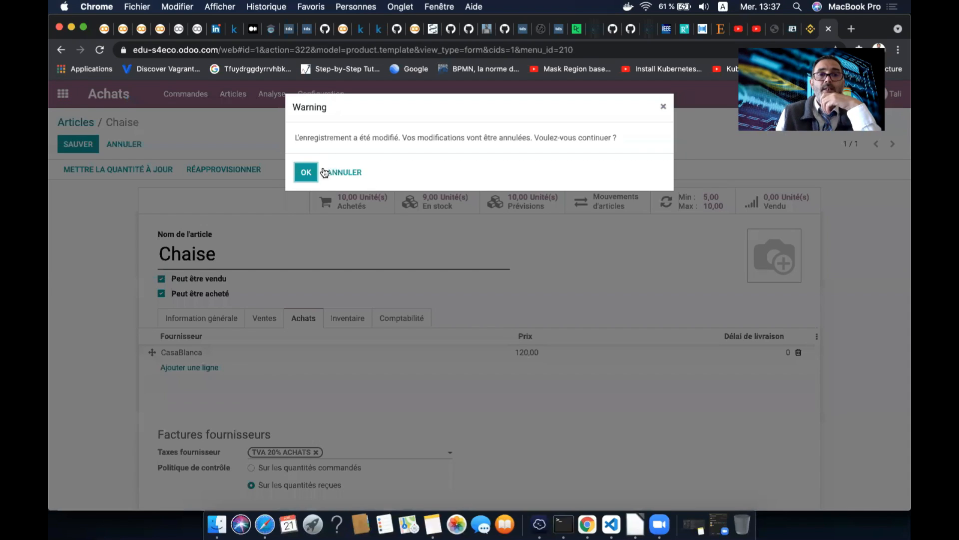
{"action": "left_click", "coordinate": [305, 169]}
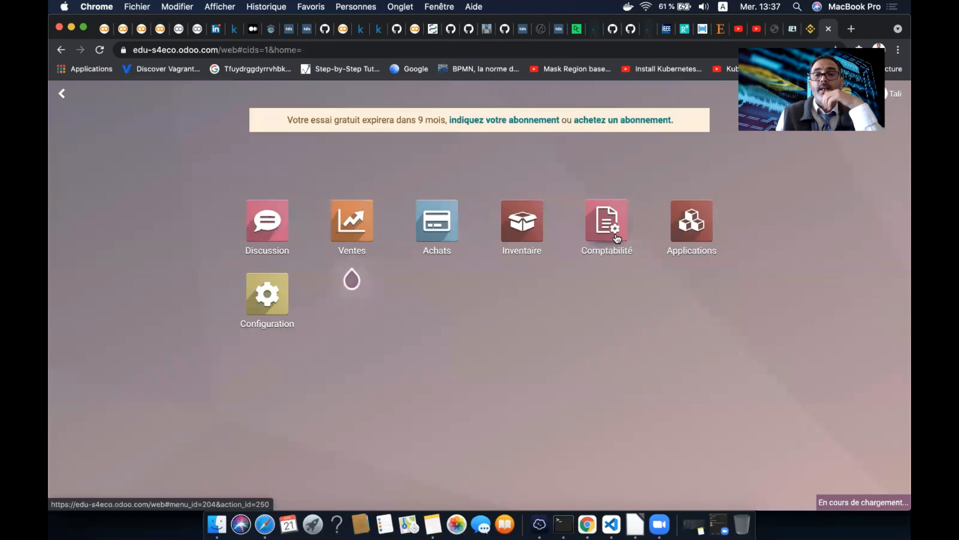
{"action": "left_click", "coordinate": [618, 238]}
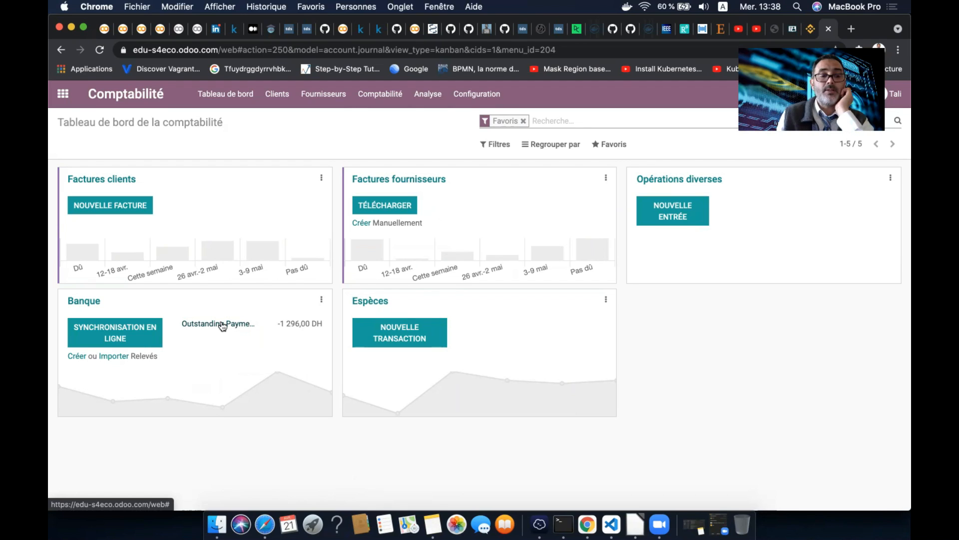
Open online bank synchronization for the Banque journal and compare the Worldwide institutions with those offered for Maroc
{"action": "left_click", "coordinate": [120, 336]}
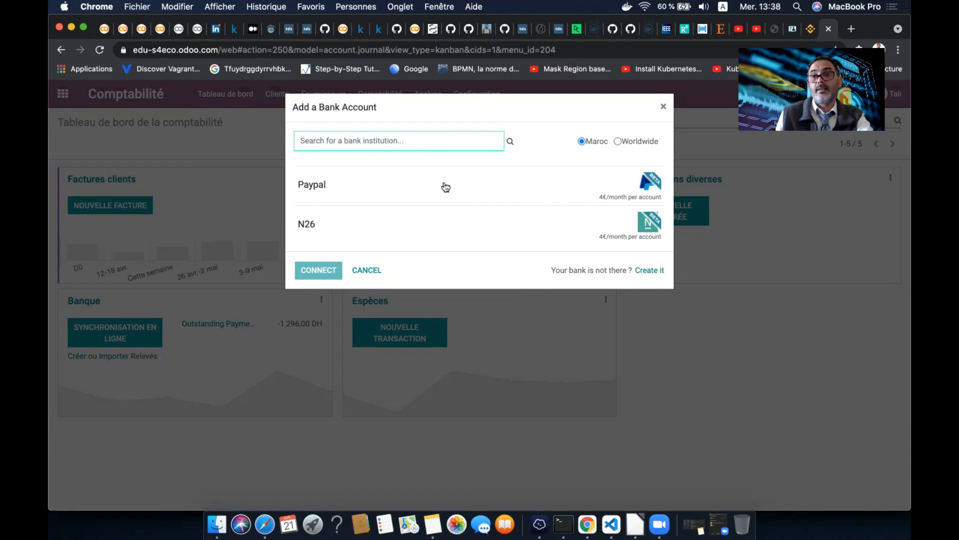
{"action": "left_click", "coordinate": [617, 142]}
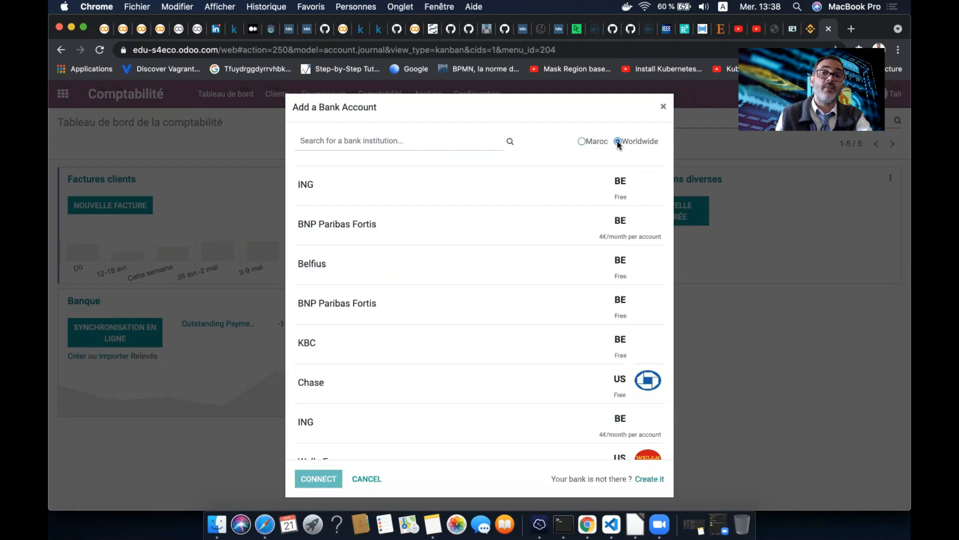
{"action": "left_click", "coordinate": [582, 142]}
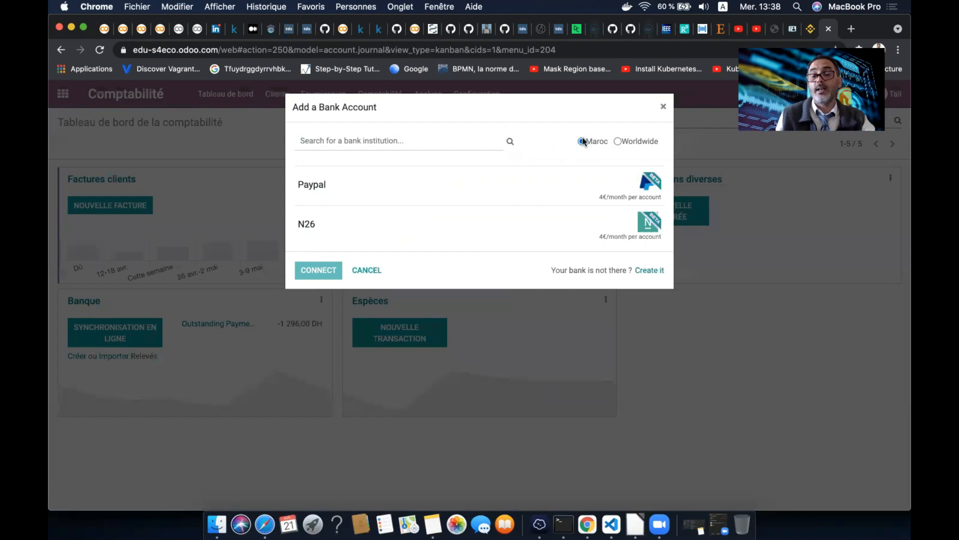
Search the Maroc bank institutions for BMCE and BMCI, then clear the search
{"action": "left_click", "coordinate": [441, 137]}
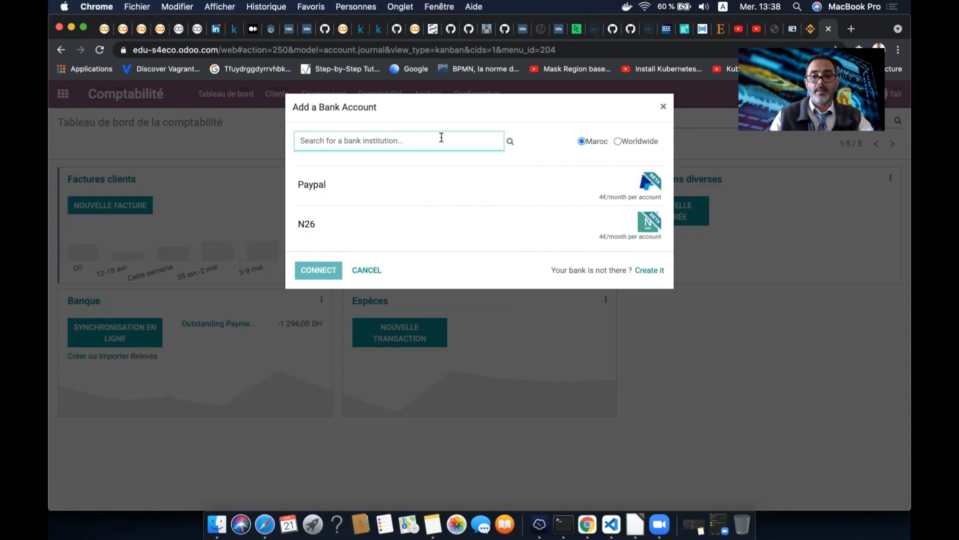
{"action": "type", "text": "BMCE"}
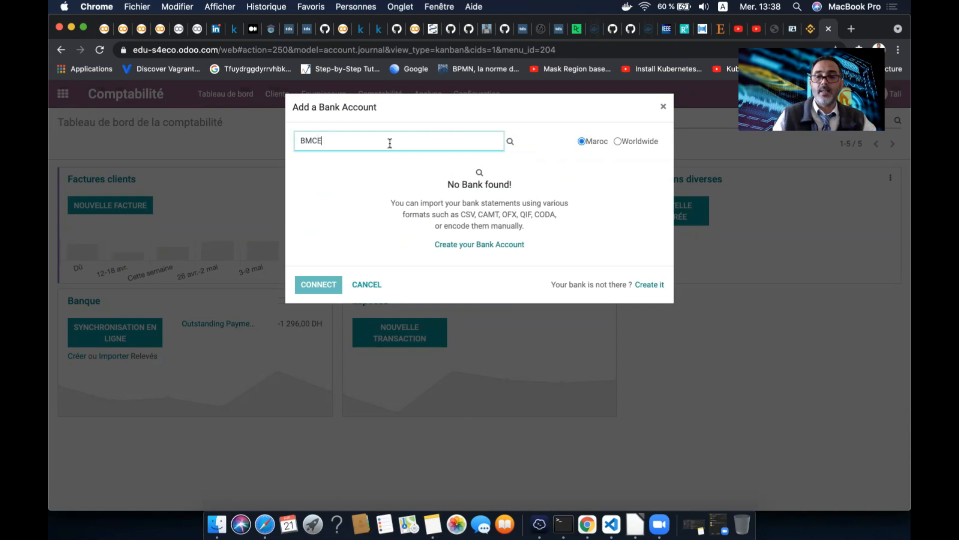
{"action": "key", "text": "BackSpace"}
{"action": "type", "text": "I"}
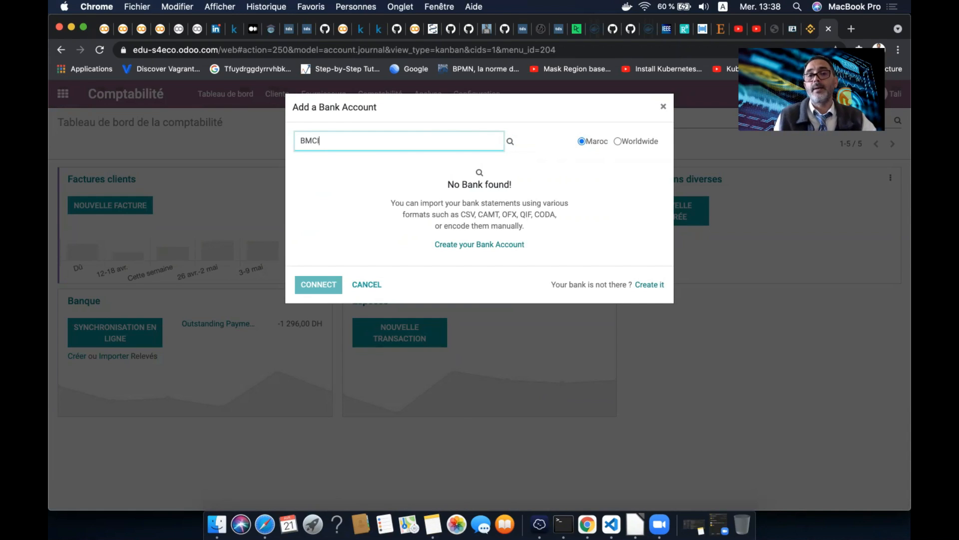
{"action": "key", "text": "BackSpace"}
{"action": "key", "text": "BackSpace"}
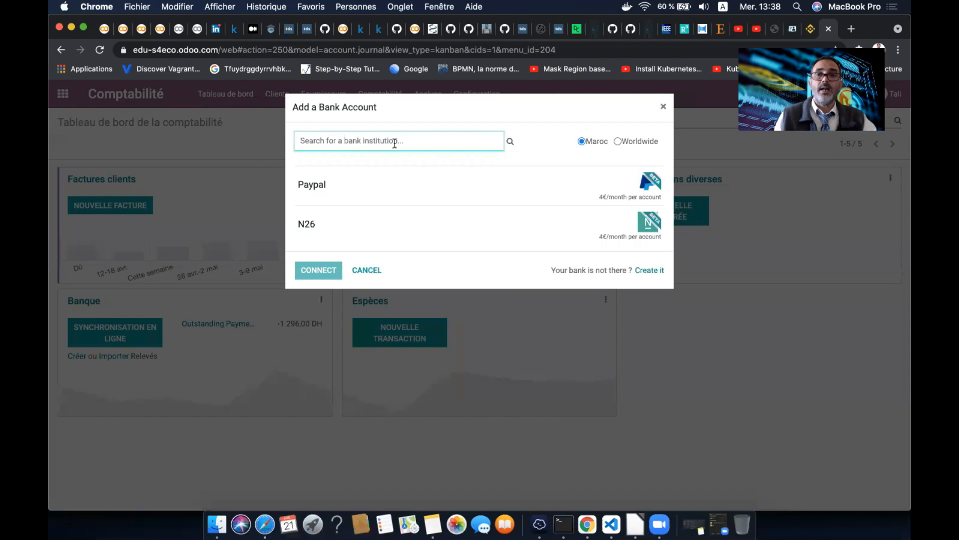
Search the Worldwide bank institutions for "city bank" and look through the matching banks
{"action": "left_click", "coordinate": [618, 142]}
{"action": "left_click", "coordinate": [426, 140]}
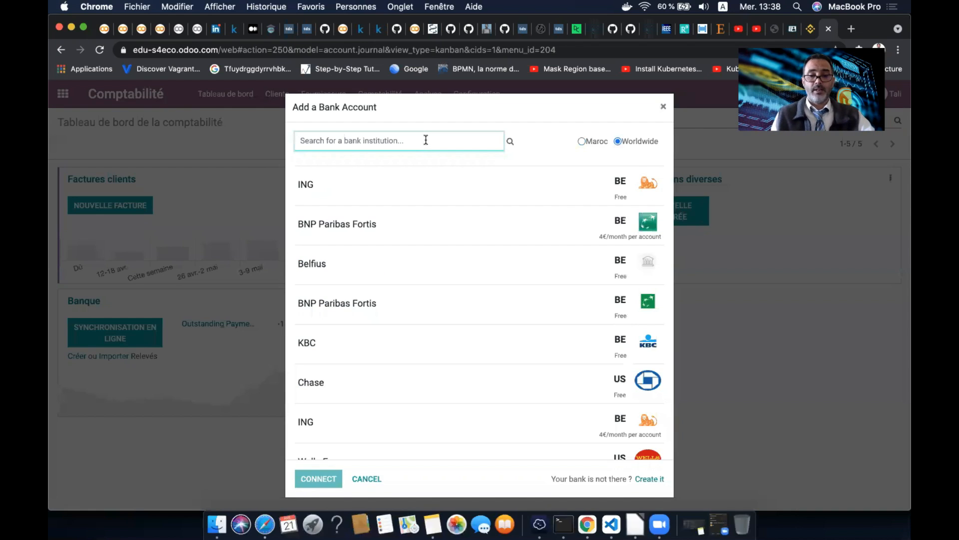
{"action": "type", "text": "city"}
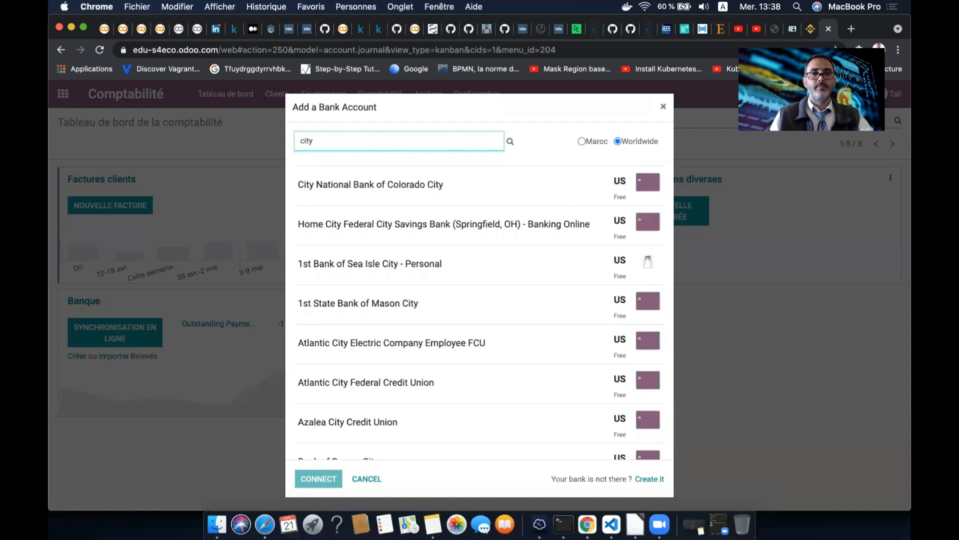
{"action": "type", "text": " bank"}
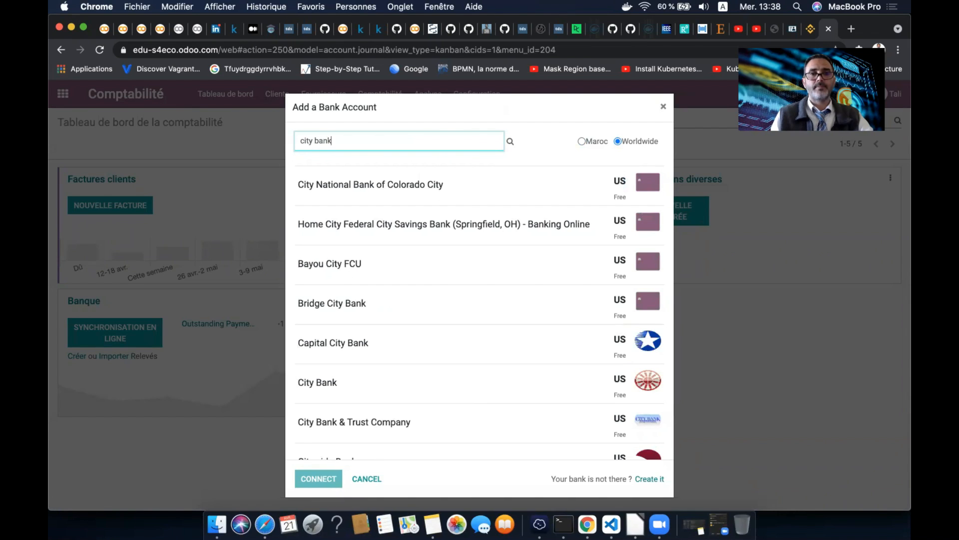
{"action": "scroll", "coordinate": [449, 322], "scroll_direction": "down", "scroll_amount": 10}
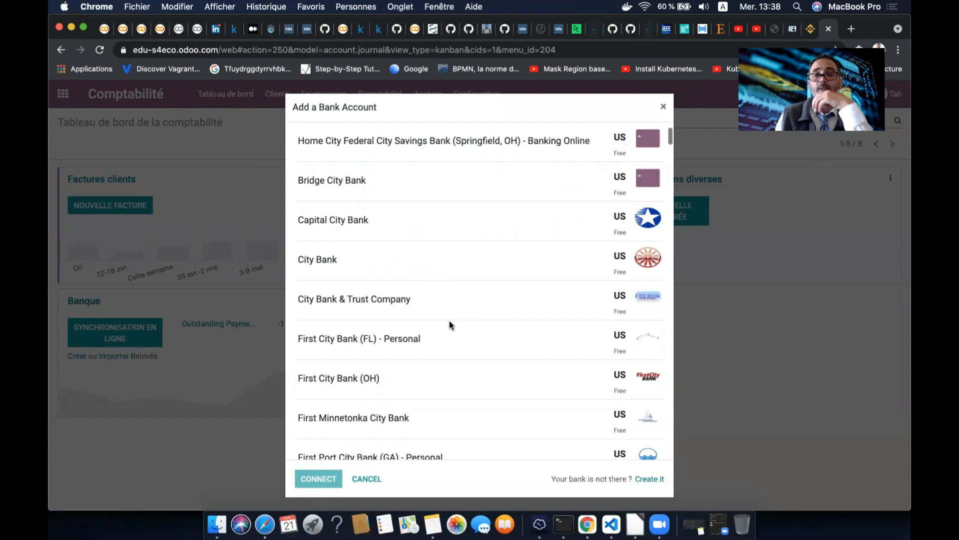
{"action": "scroll", "coordinate": [449, 323], "scroll_direction": "down", "scroll_amount": 10}
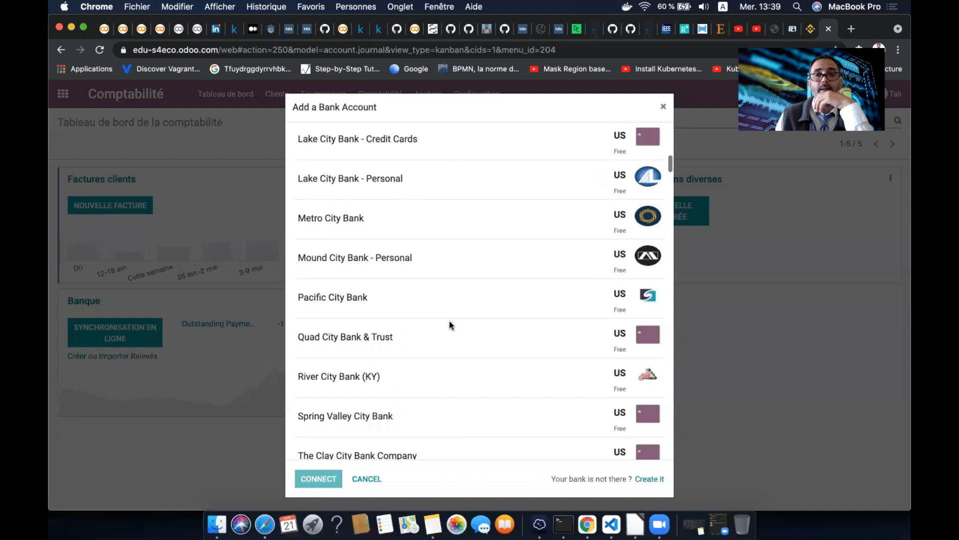
{"action": "scroll", "coordinate": [573, 342], "scroll_direction": "down", "scroll_amount": 15}
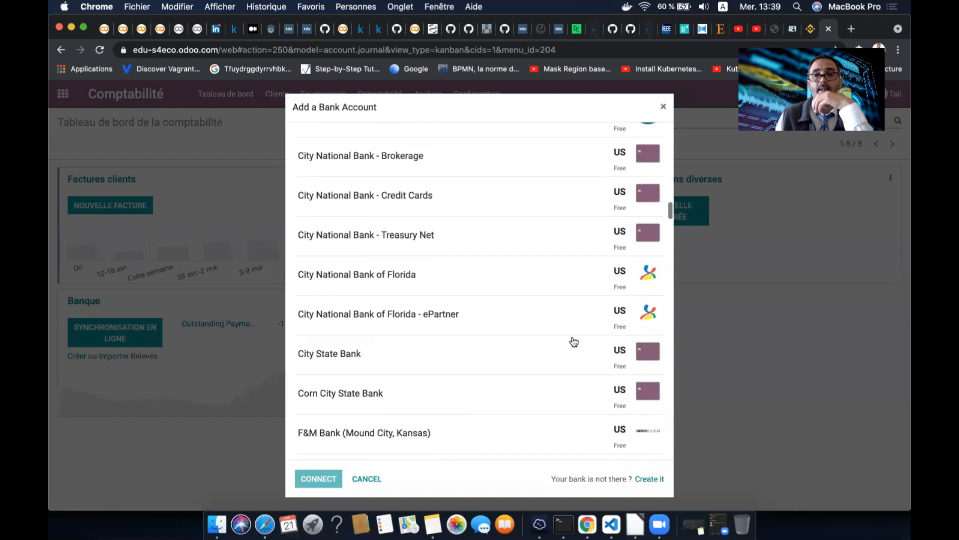
{"action": "scroll", "coordinate": [574, 342], "scroll_direction": "down", "scroll_amount": 15}
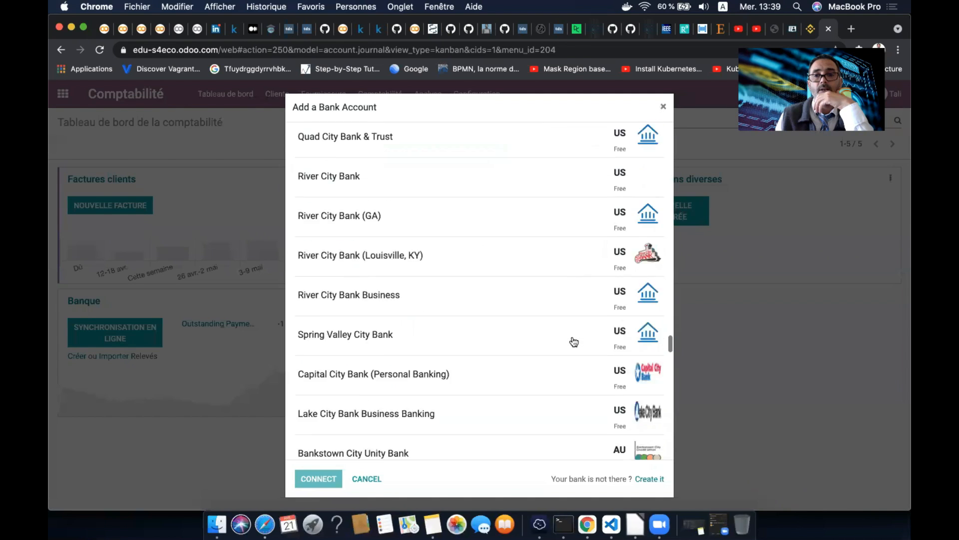
{"action": "scroll", "coordinate": [573, 342], "scroll_direction": "down", "scroll_amount": 15}
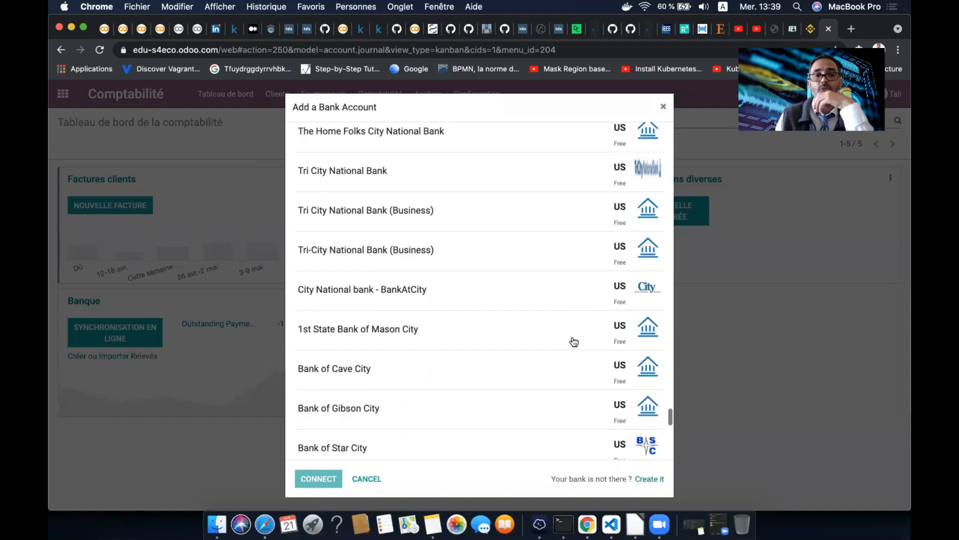
{"action": "scroll", "coordinate": [573, 342], "scroll_direction": "down", "scroll_amount": 15}
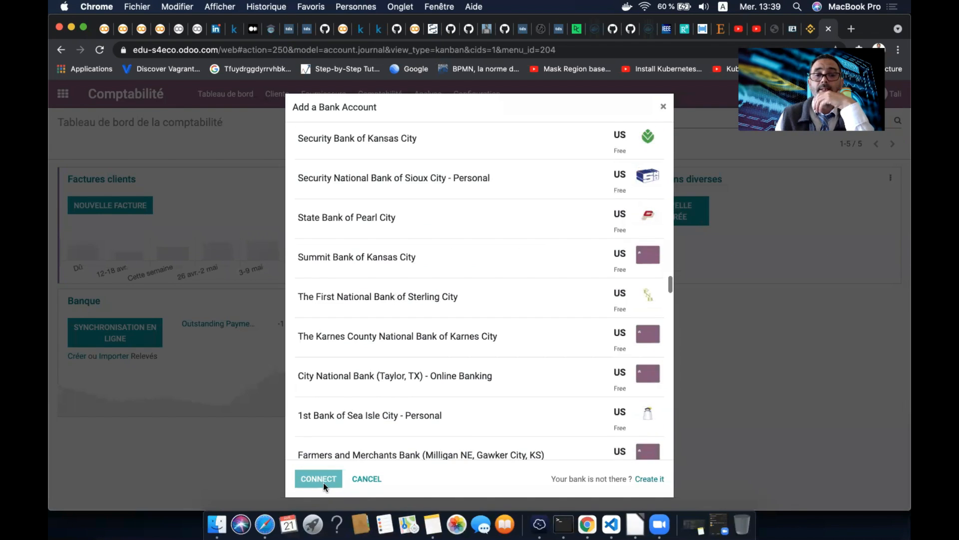
Try to connect Falls City National Bank for online synchronization, then cancel adding the bank account
{"action": "scroll", "coordinate": [360, 412], "scroll_direction": "up", "scroll_amount": 10}
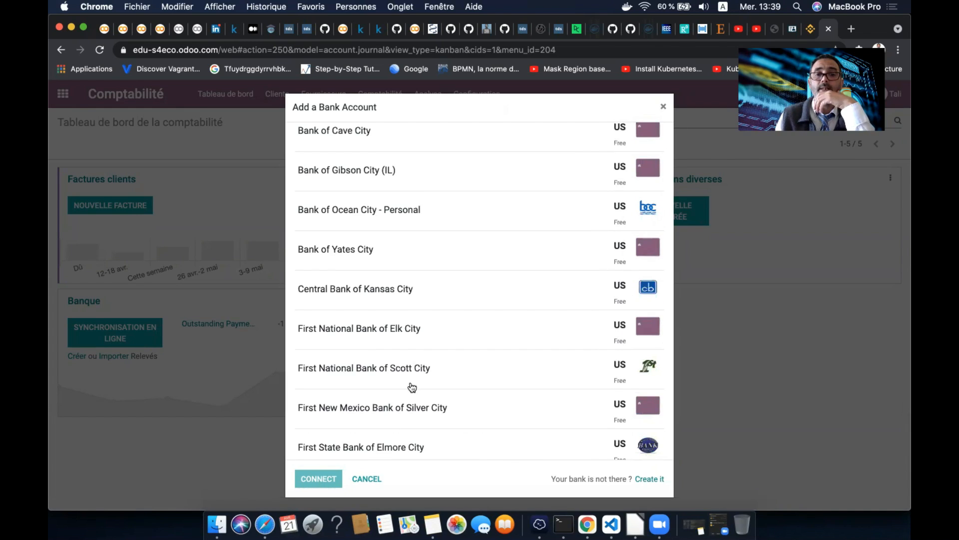
{"action": "scroll", "coordinate": [412, 387], "scroll_direction": "up", "scroll_amount": 8}
{"action": "left_click", "coordinate": [446, 153]}
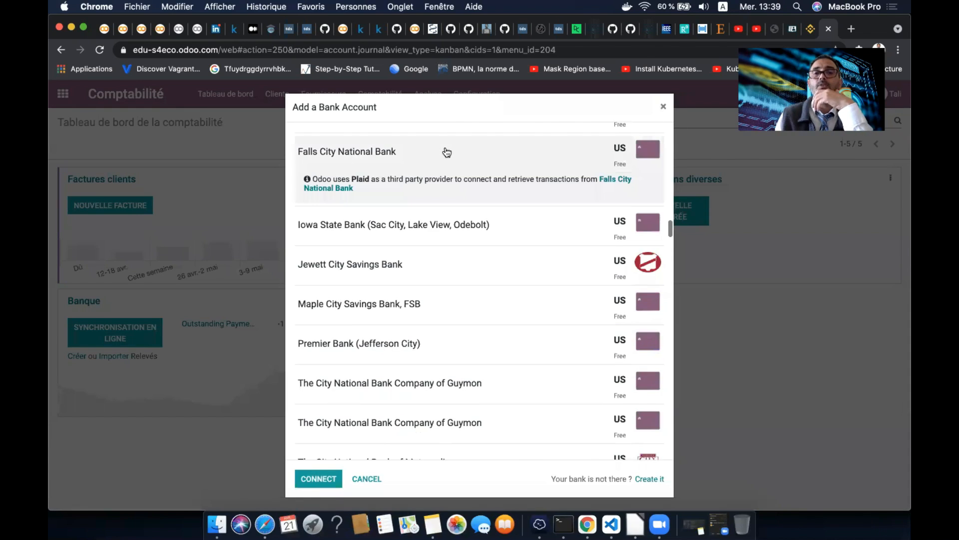
{"action": "left_click", "coordinate": [324, 476]}
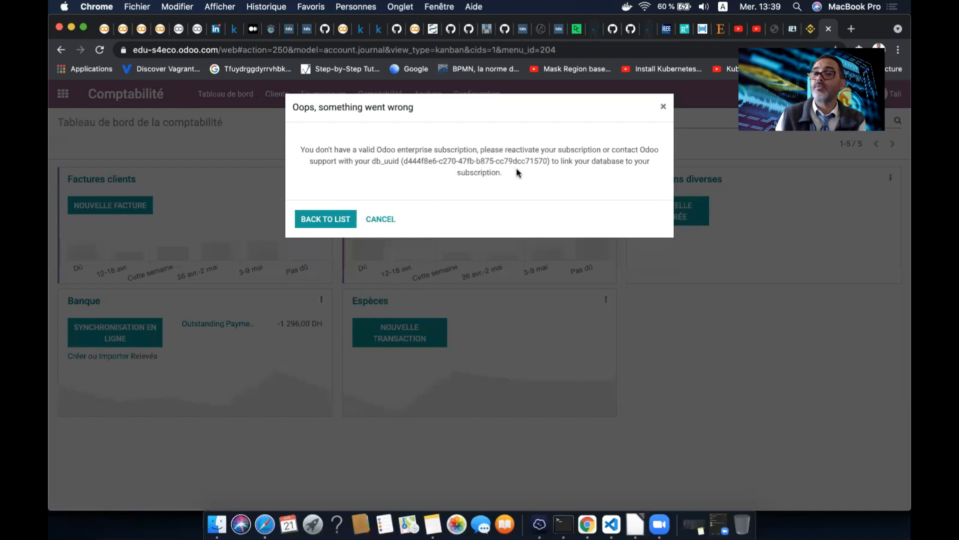
{"action": "left_click", "coordinate": [380, 219]}
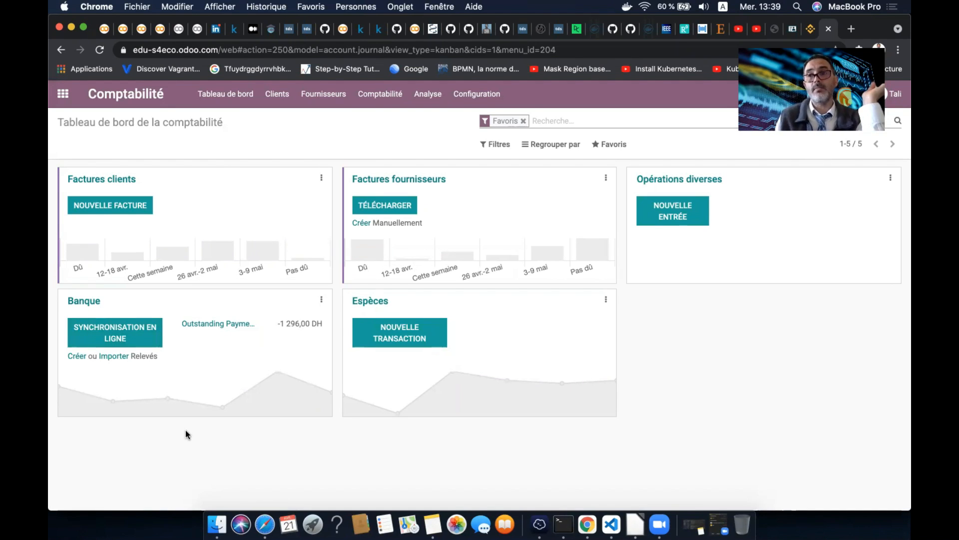
Create a bank statement for the Banque journal with the reference "rlv"
{"action": "left_click", "coordinate": [76, 355]}
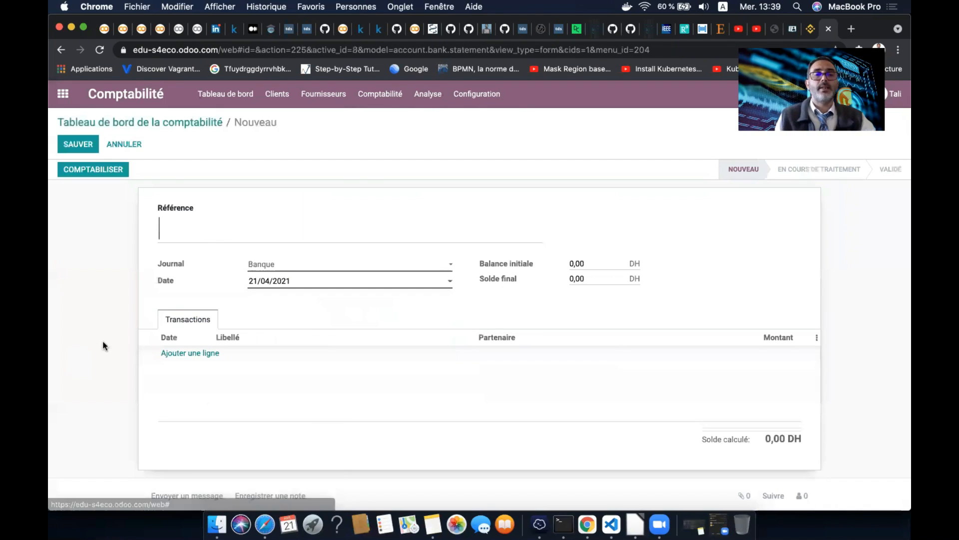
{"action": "type", "text": "RLV"}
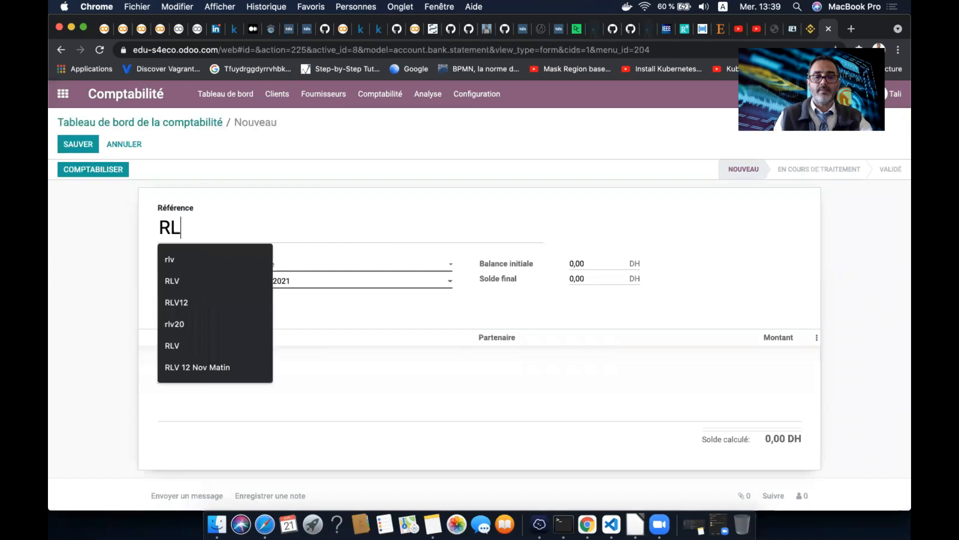
{"action": "left_click", "coordinate": [238, 253]}
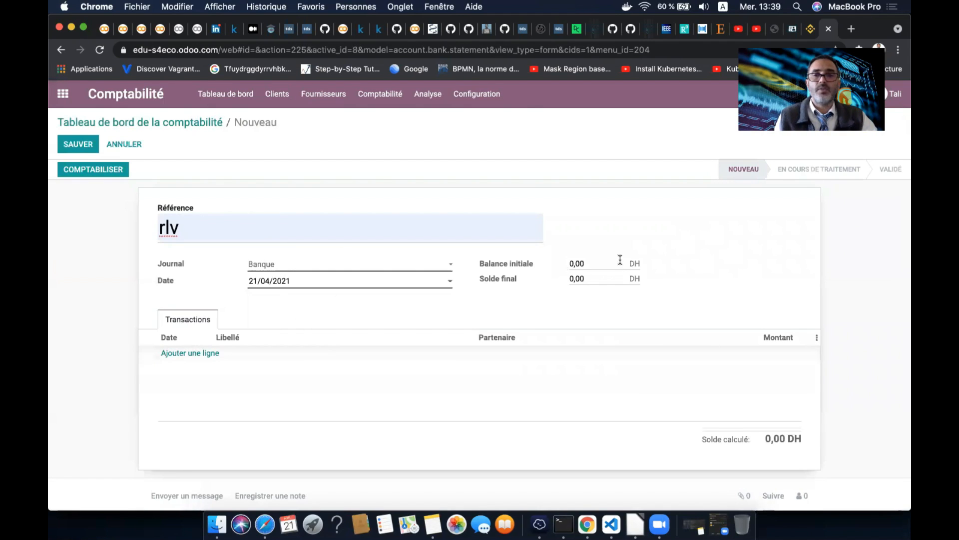
{"action": "left_click", "coordinate": [566, 264]}
{"action": "left_click", "coordinate": [574, 279]}
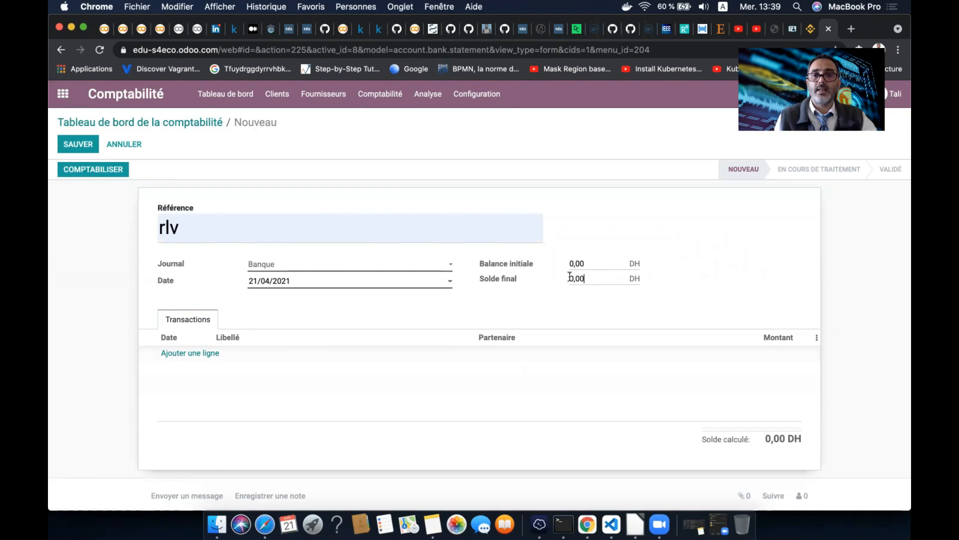
Add a transaction line to the statement labelled "Chk BMCE" with CasaBlanca as the partner
{"action": "left_click", "coordinate": [200, 354]}
{"action": "left_click", "coordinate": [261, 353]}
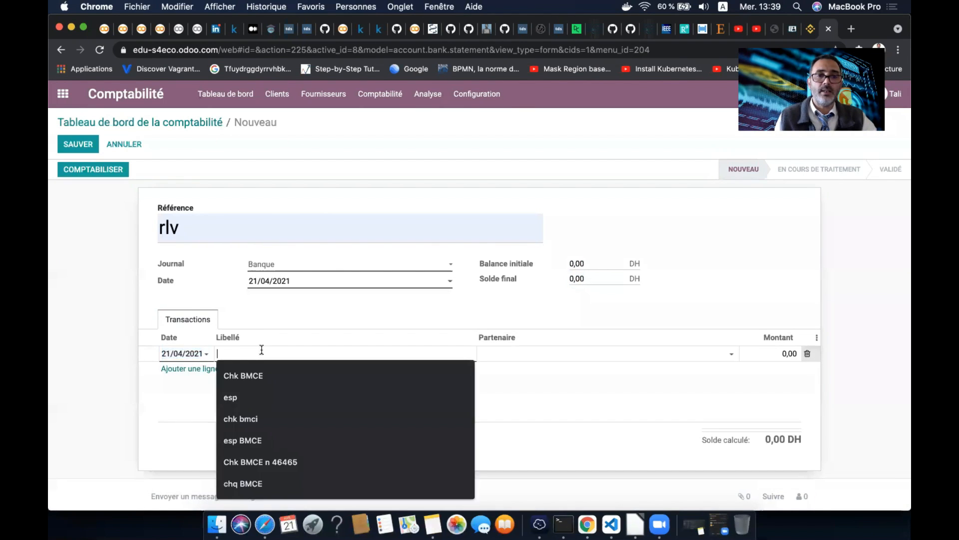
{"action": "left_click", "coordinate": [260, 376]}
{"action": "left_click", "coordinate": [546, 354]}
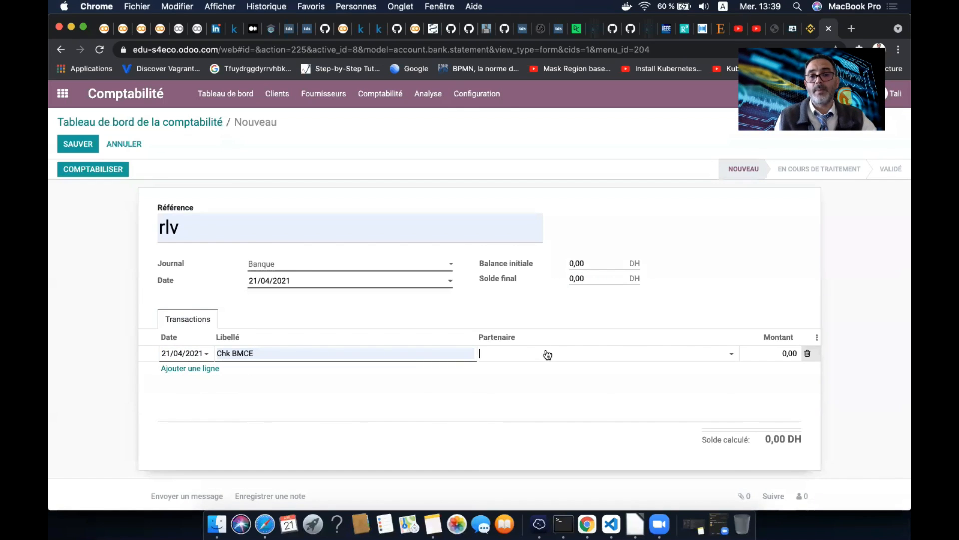
{"action": "left_click", "coordinate": [546, 376]}
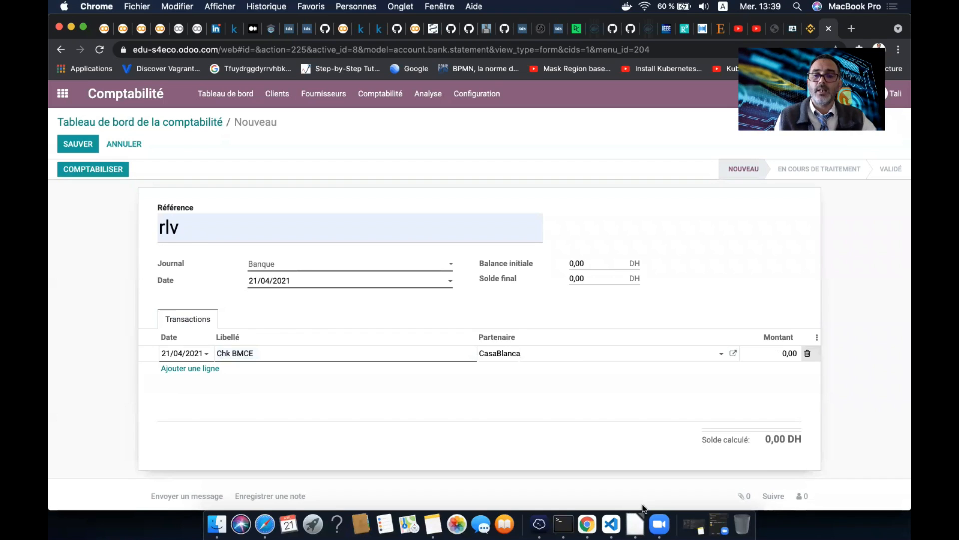
Open Odoo in a second browser tab and display the supplier invoices list in the Comptabilité app
{"action": "right_click", "coordinate": [326, 95]}
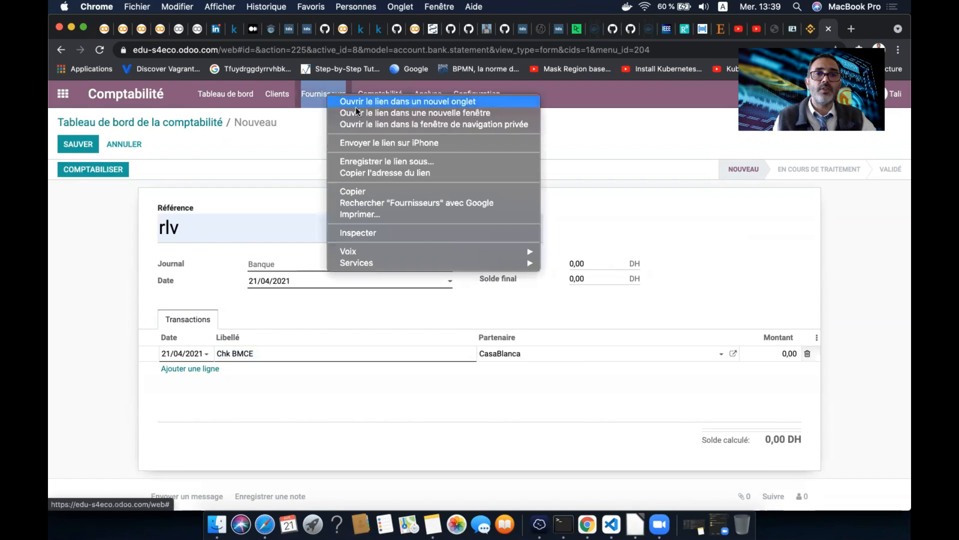
{"action": "left_click", "coordinate": [396, 102]}
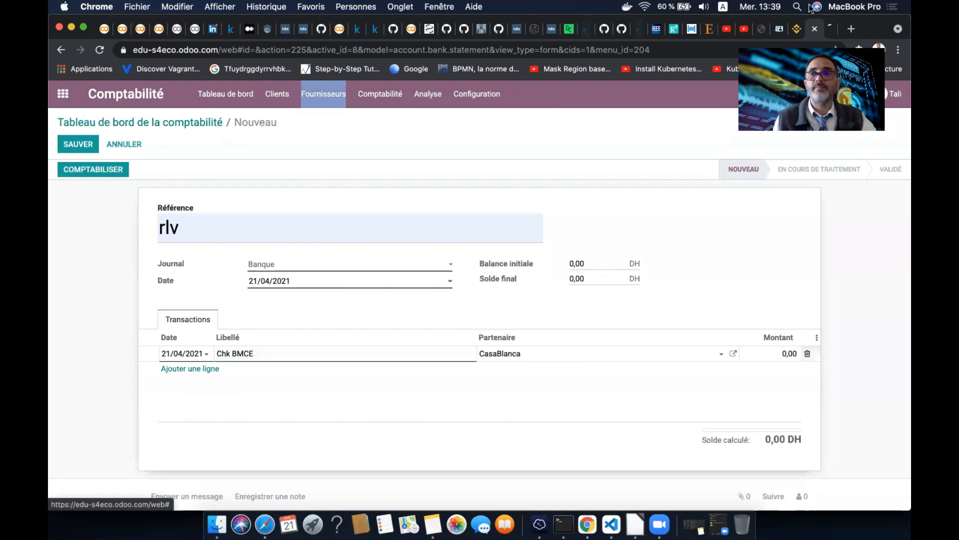
{"action": "left_click", "coordinate": [826, 28]}
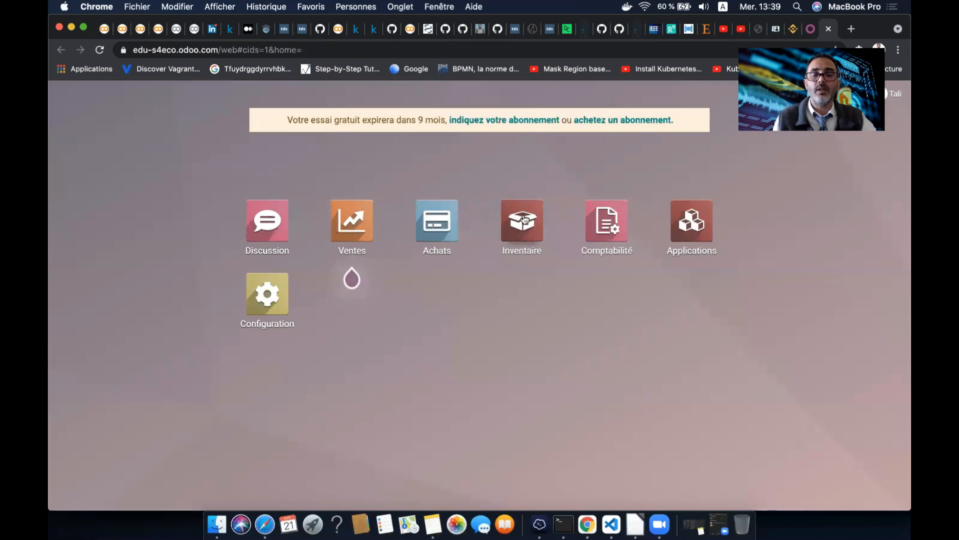
{"action": "left_click", "coordinate": [600, 225]}
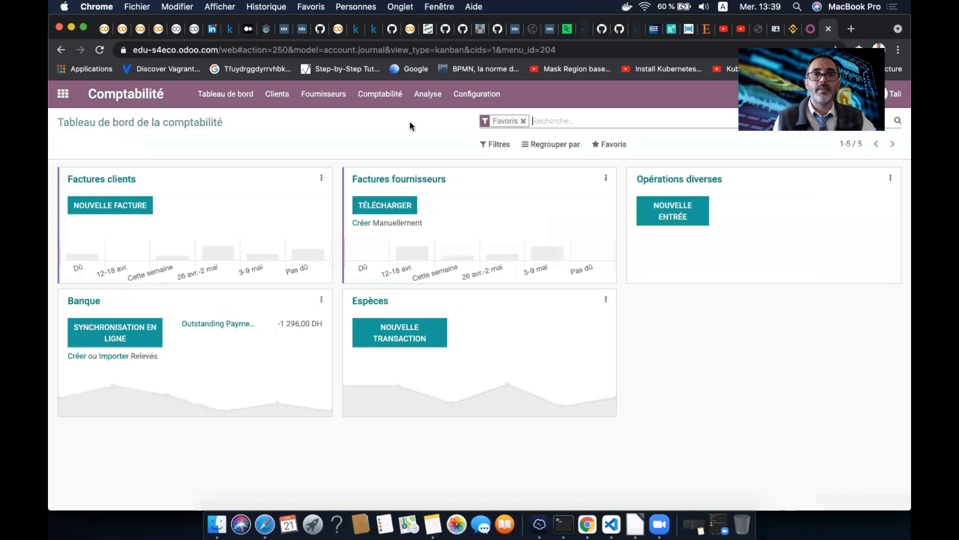
{"action": "left_click", "coordinate": [380, 94]}
{"action": "left_click", "coordinate": [323, 94]}
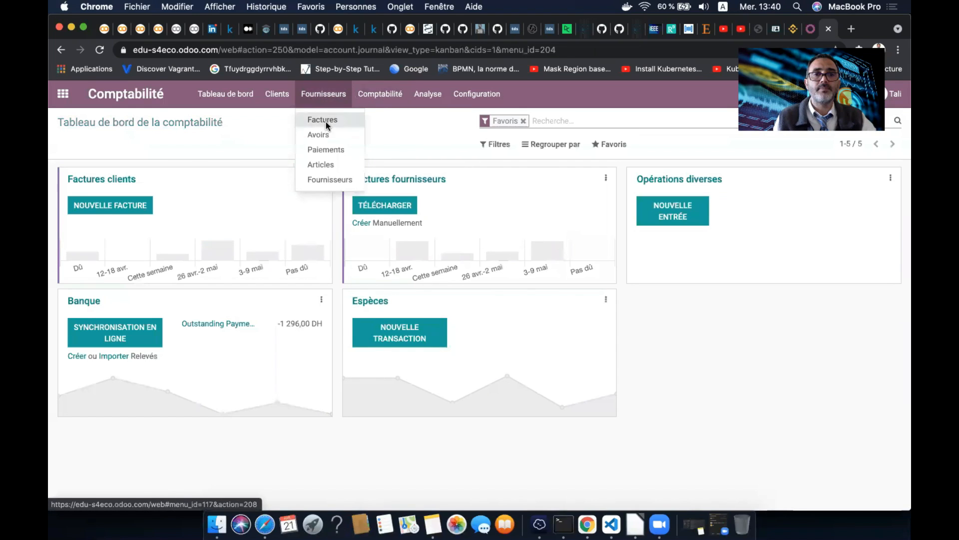
{"action": "left_click", "coordinate": [326, 122]}
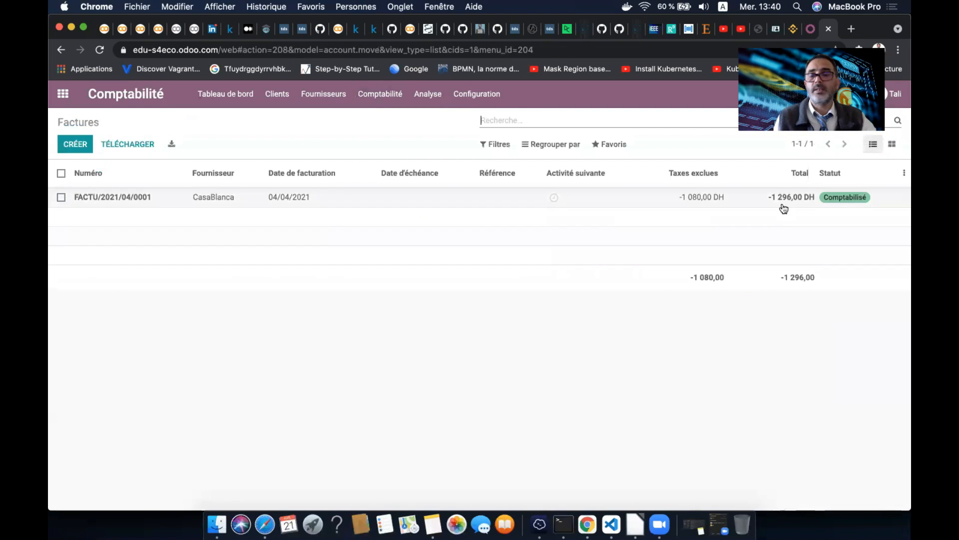
Open the CasaBlanca supplier invoice and copy its total amount including tax
{"action": "left_click", "coordinate": [775, 205]}
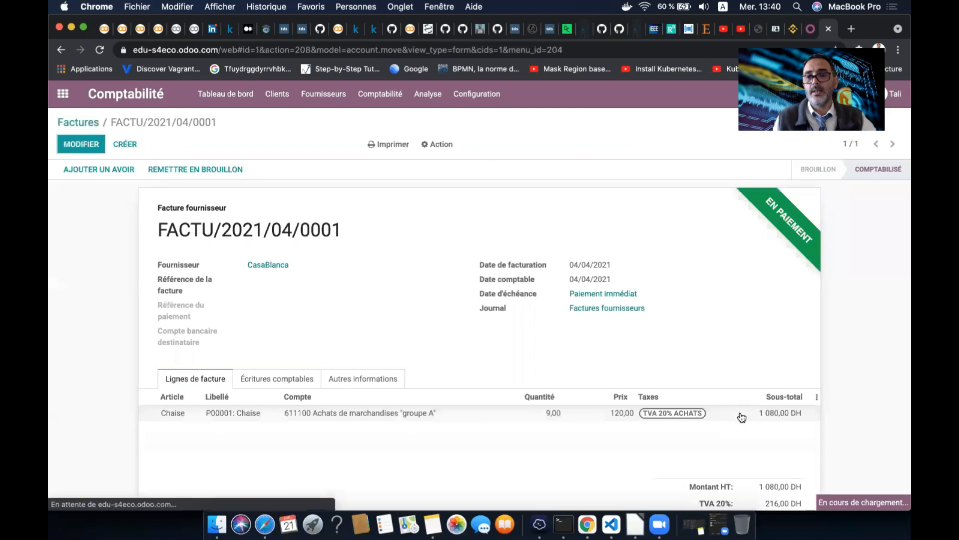
{"action": "scroll", "coordinate": [739, 413], "scroll_direction": "down", "scroll_amount": 5}
{"action": "left_click_drag", "start_coordinate": [746, 395], "coordinate": [783, 395]}
{"action": "key", "text": "super+c"}
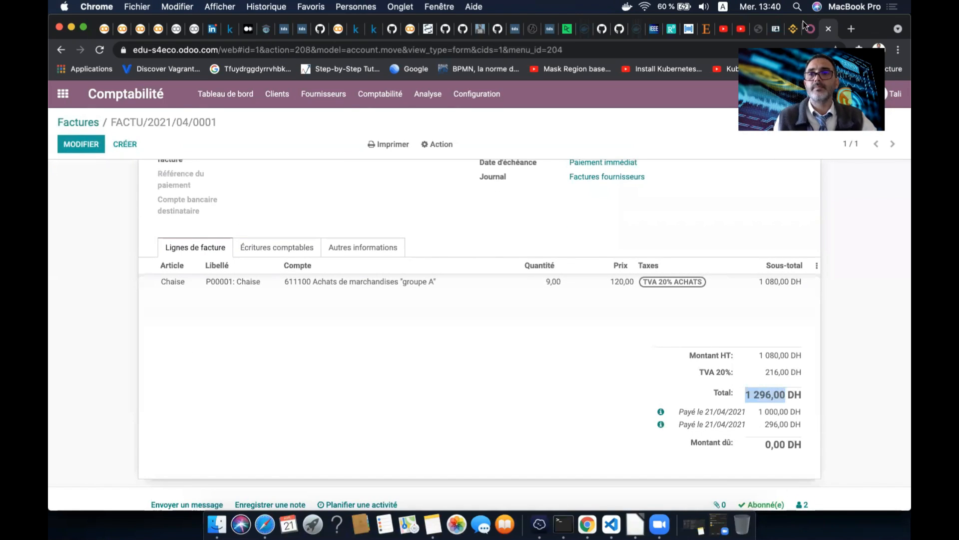
Set the amount of the Chk BMCE transaction line in the bank statement to -1296,00 DH
{"action": "left_click", "coordinate": [810, 29]}
{"action": "left_click", "coordinate": [759, 353]}
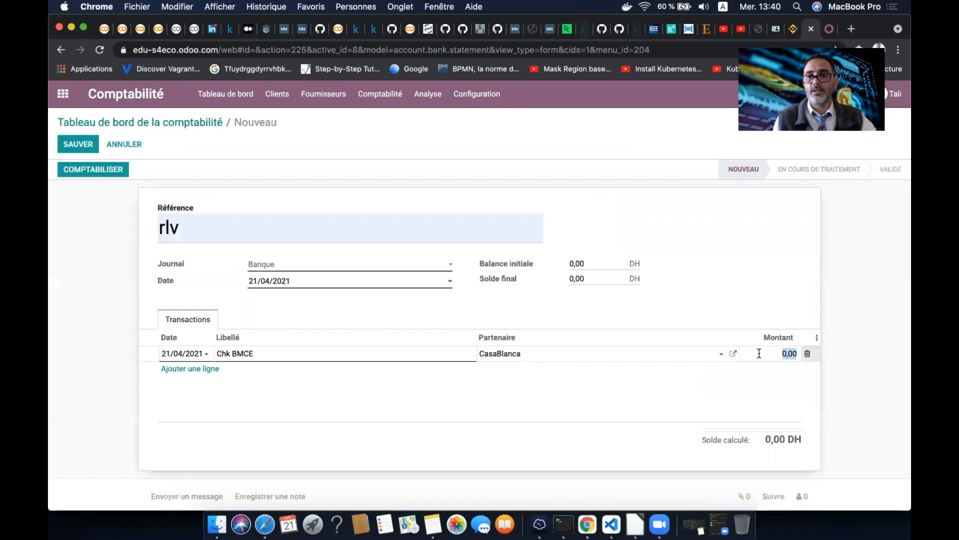
{"action": "key", "text": "super+v"}
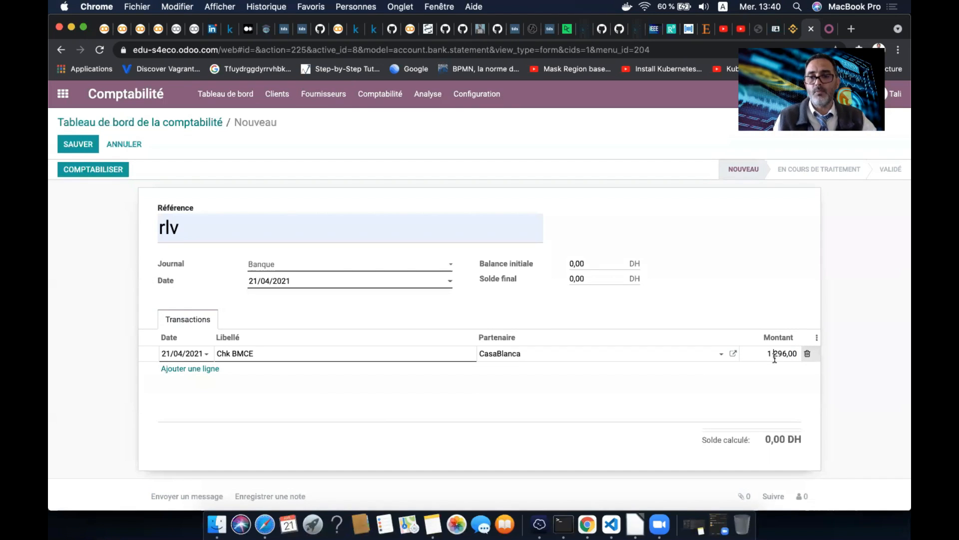
{"action": "left_click", "coordinate": [774, 353]}
{"action": "key", "text": "BackSpace"}
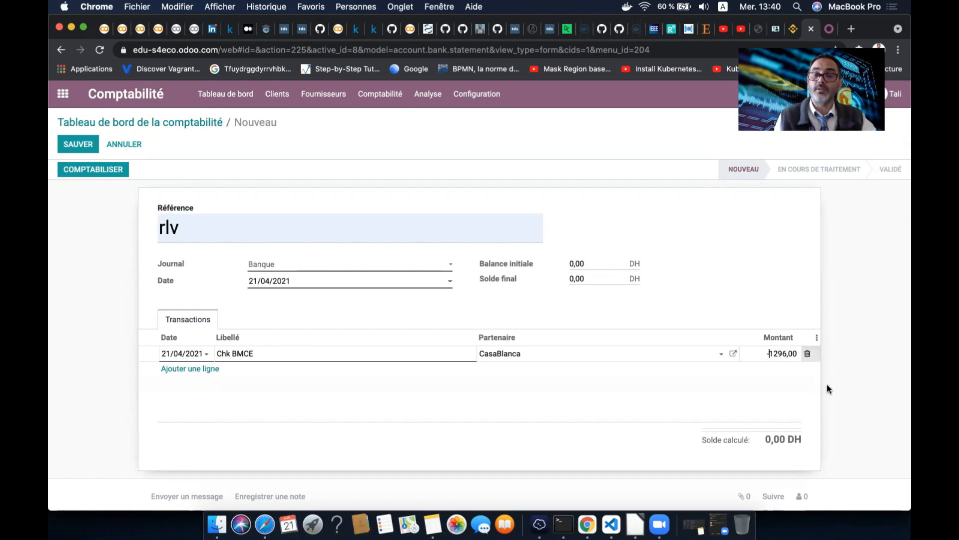
{"action": "left_click", "coordinate": [640, 421]}
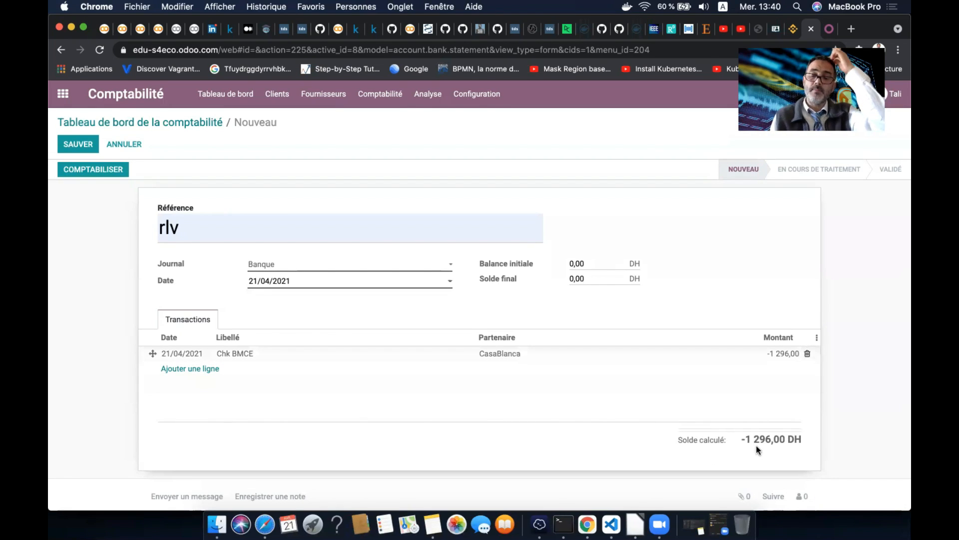
Set the bank statement's final balance (Solde final) to -1296,00 DH
{"action": "left_click", "coordinate": [597, 277]}
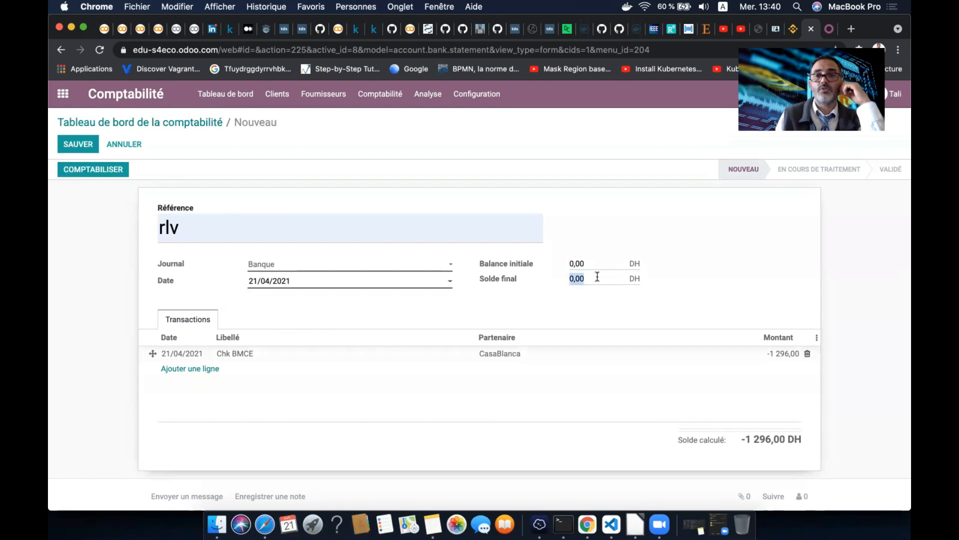
{"action": "type", "text": "1296,00"}
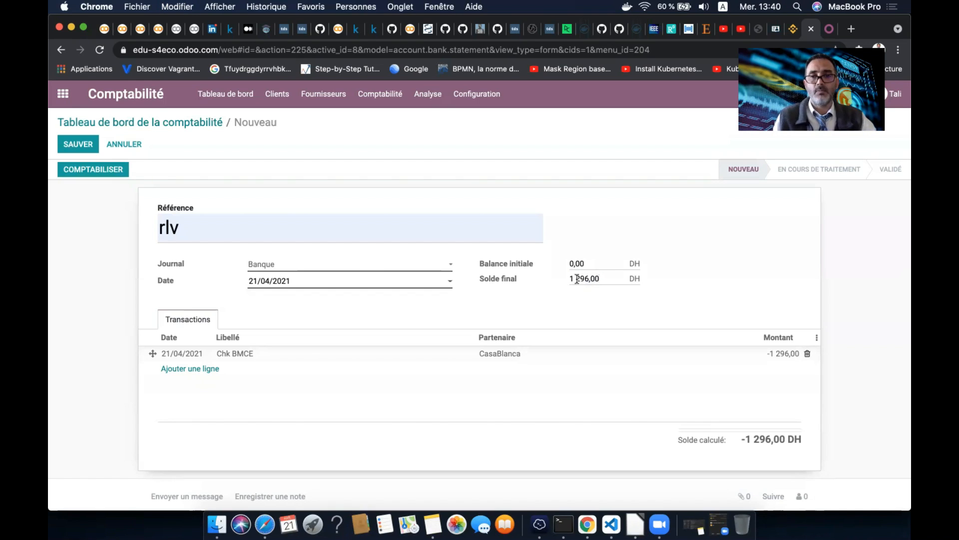
{"action": "left_click", "coordinate": [570, 279]}
{"action": "type", "text": "-"}
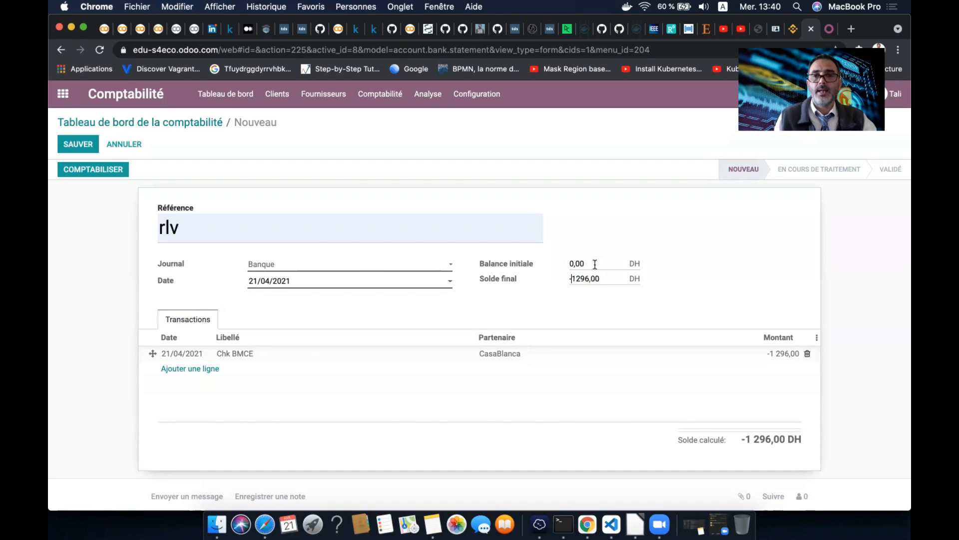
{"action": "left_click", "coordinate": [596, 263]}
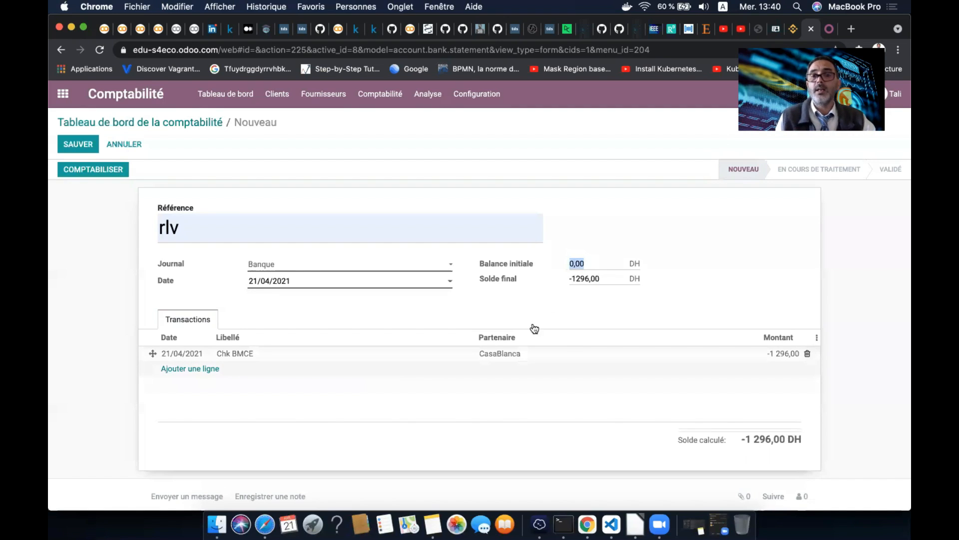
{"action": "left_click_drag", "start_coordinate": [615, 278], "coordinate": [563, 278]}
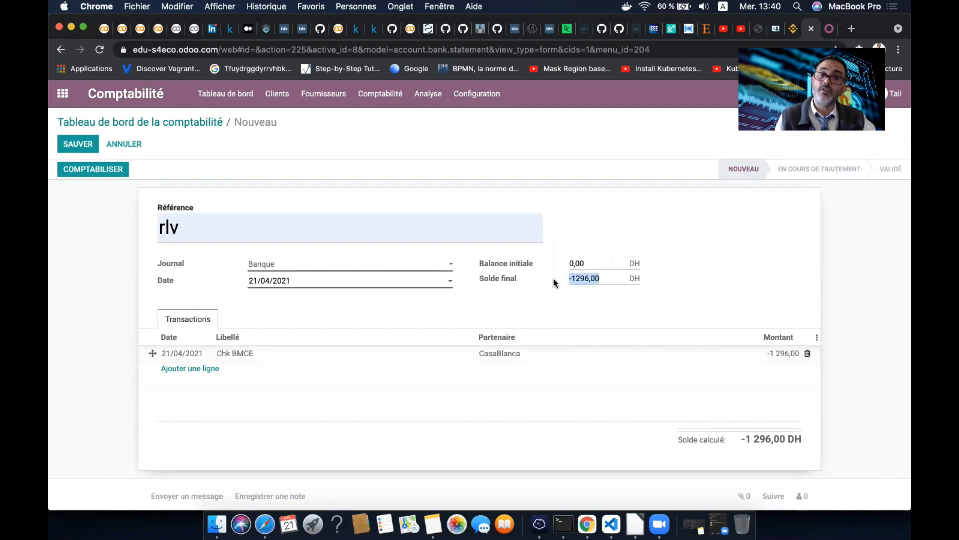
{"action": "left_click", "coordinate": [573, 263]}
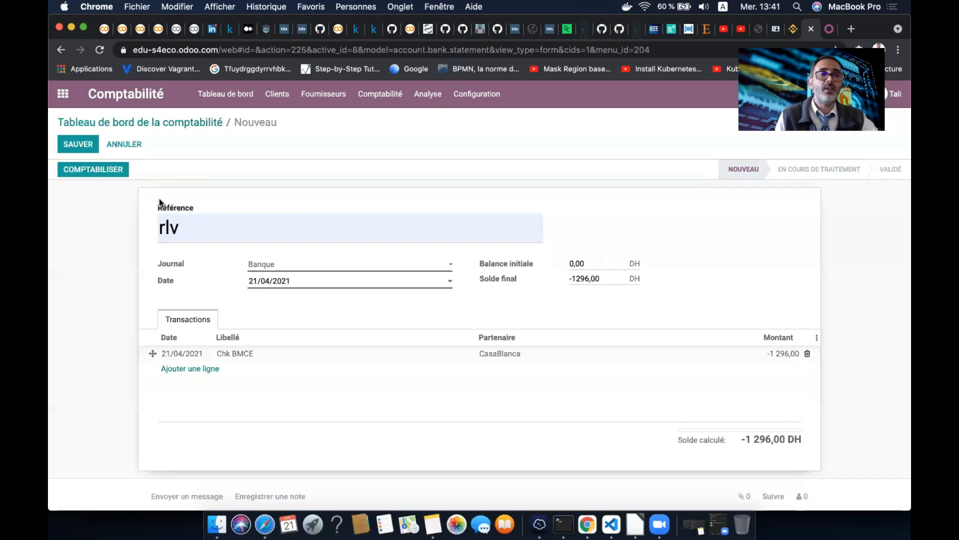
Post the rlv bank statement and open its reconciliation to review the Chk BMCE line
{"action": "left_click", "coordinate": [96, 175]}
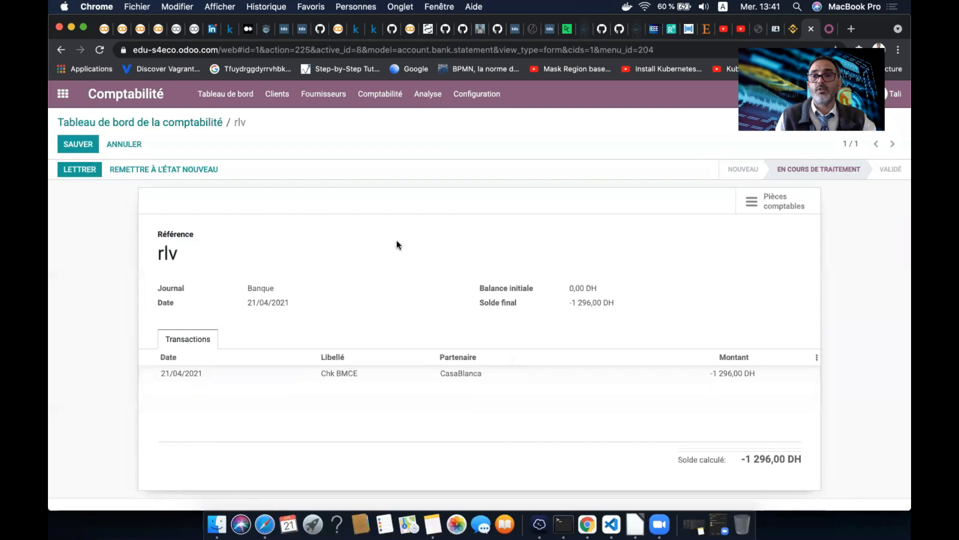
{"action": "left_click", "coordinate": [87, 169]}
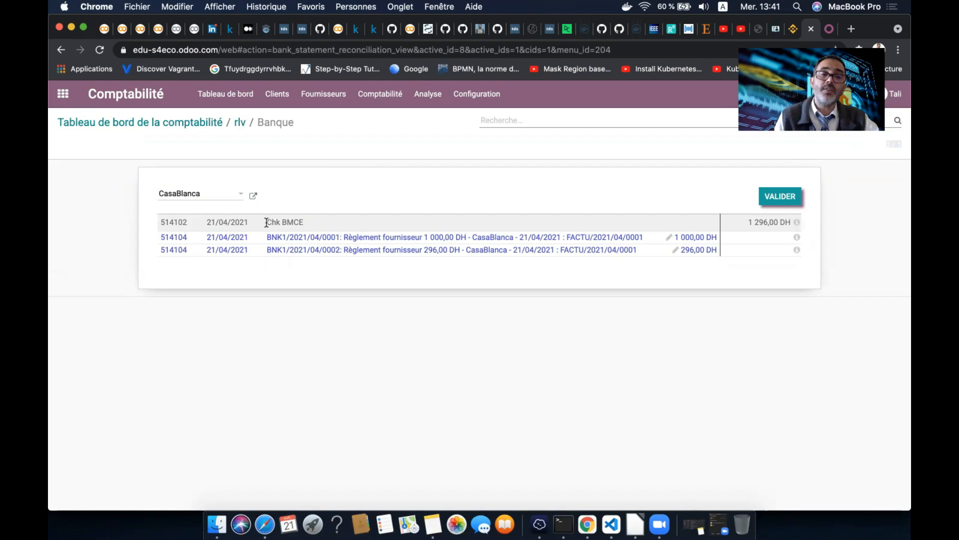
{"action": "left_click_drag", "start_coordinate": [266, 223], "coordinate": [310, 222]}
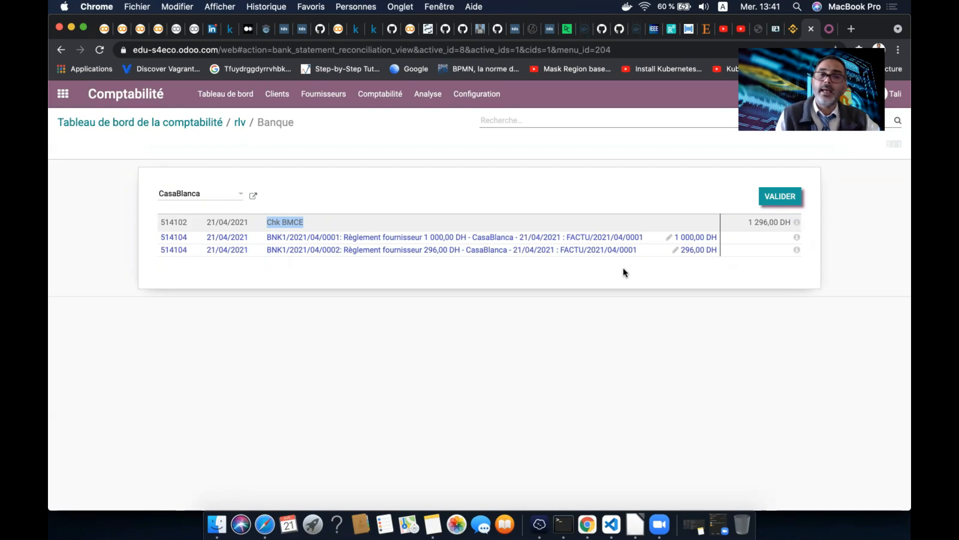
{"action": "left_click", "coordinate": [440, 216]}
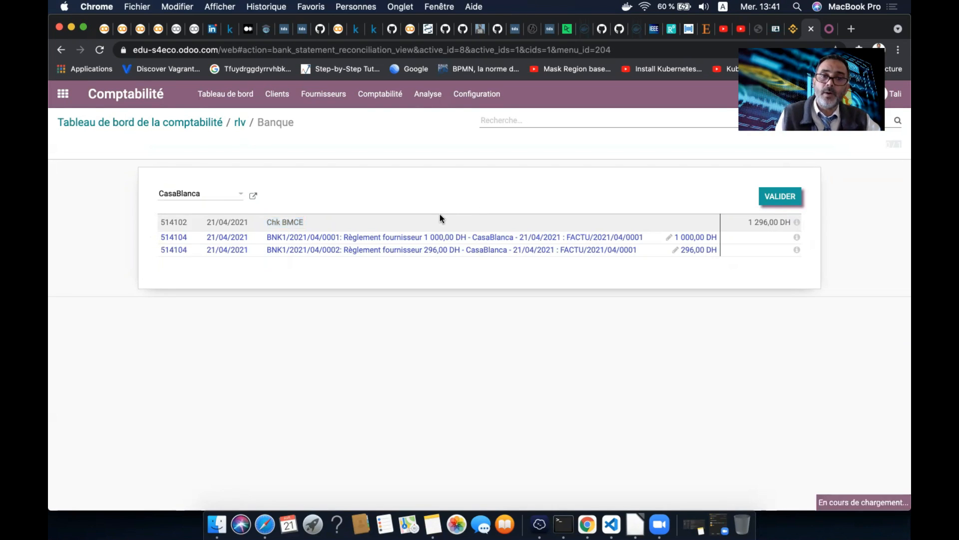
{"action": "triple_click", "coordinate": [290, 222]}
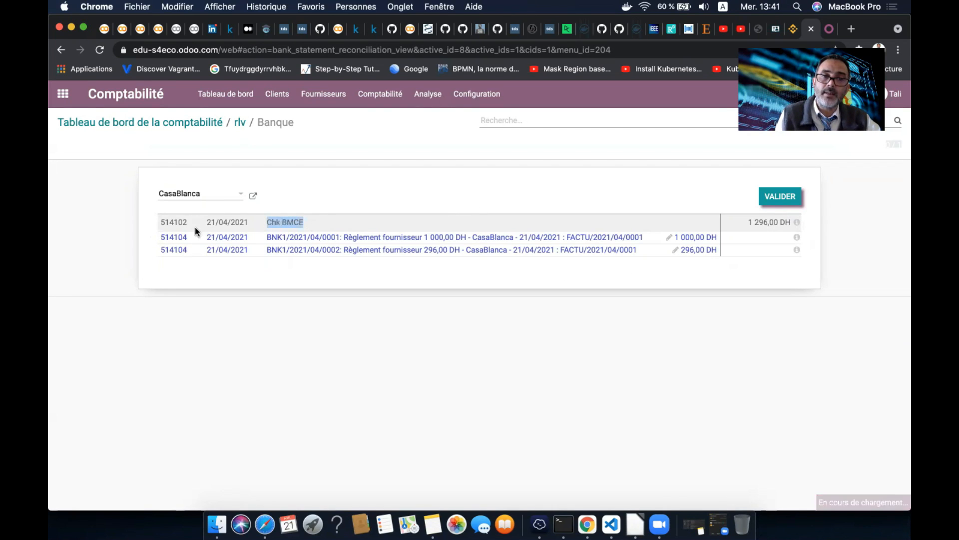
{"action": "left_click_drag", "start_coordinate": [158, 221], "coordinate": [889, 205]}
{"action": "left_click", "coordinate": [890, 203]}
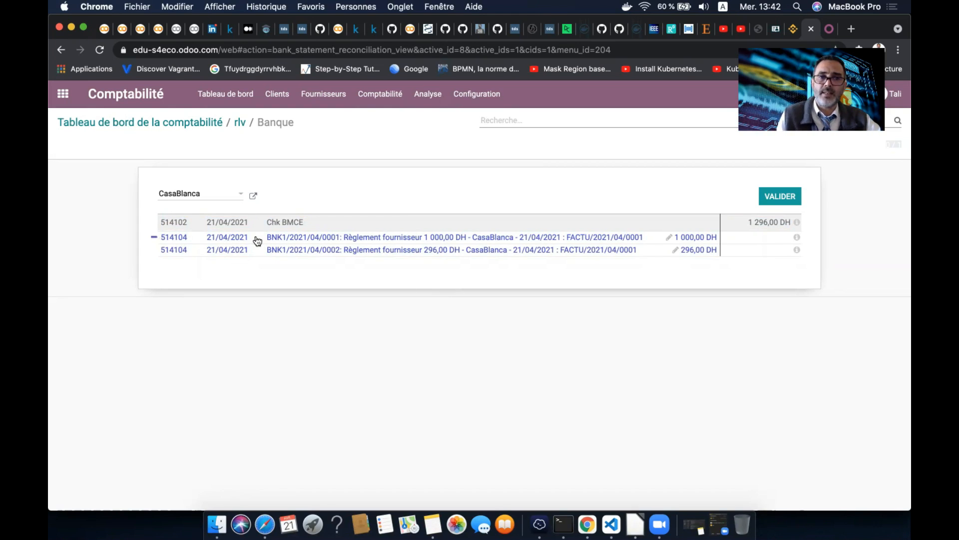
Remove and re-add the 1 000,00 DH supplier payment in the Chk BMCE match, and validate the reconciliation
{"action": "left_click", "coordinate": [643, 241]}
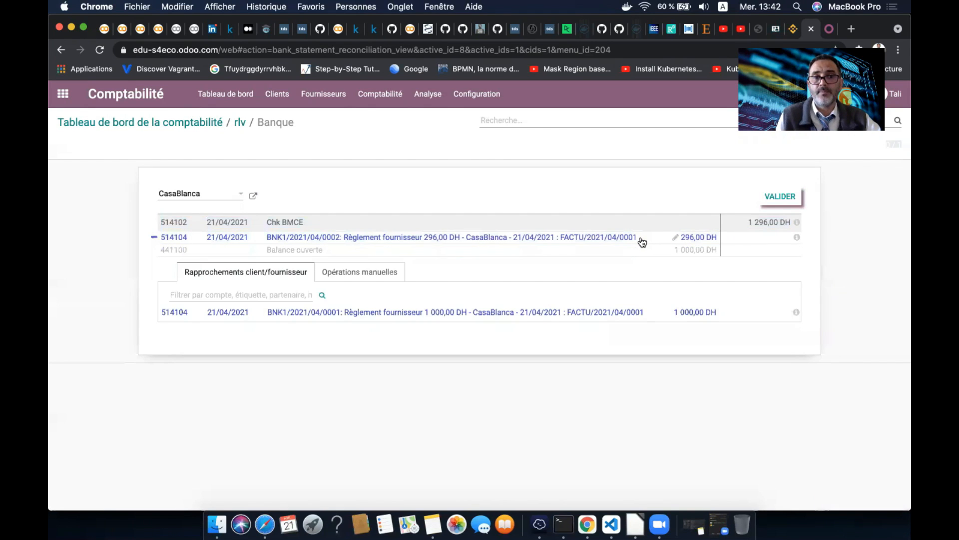
{"action": "left_click", "coordinate": [554, 314]}
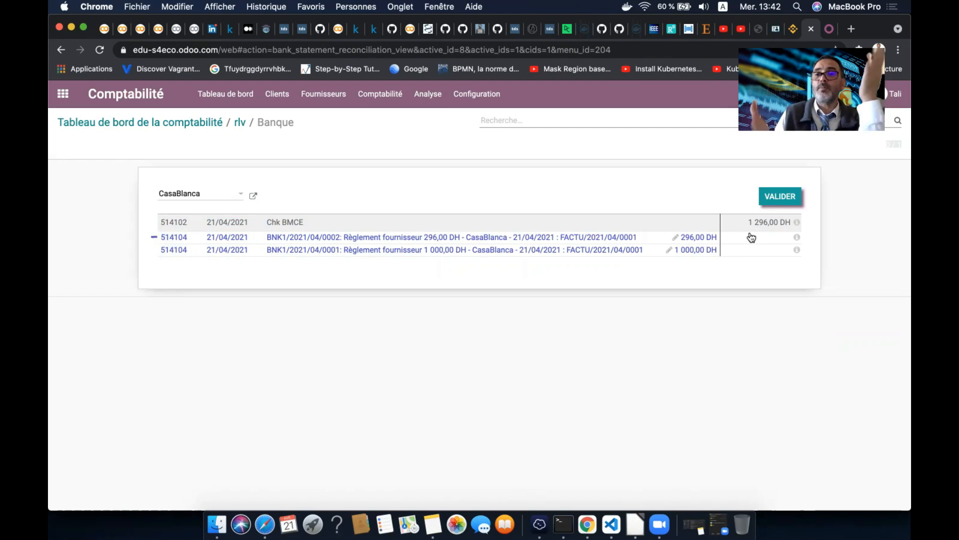
{"action": "left_click_drag", "start_coordinate": [748, 221], "coordinate": [787, 220]}
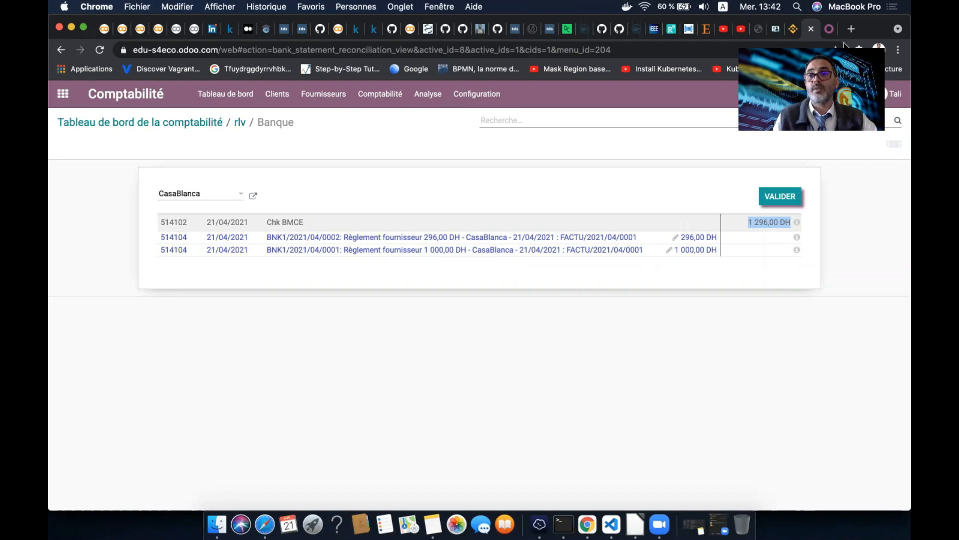
{"action": "left_click", "coordinate": [779, 196]}
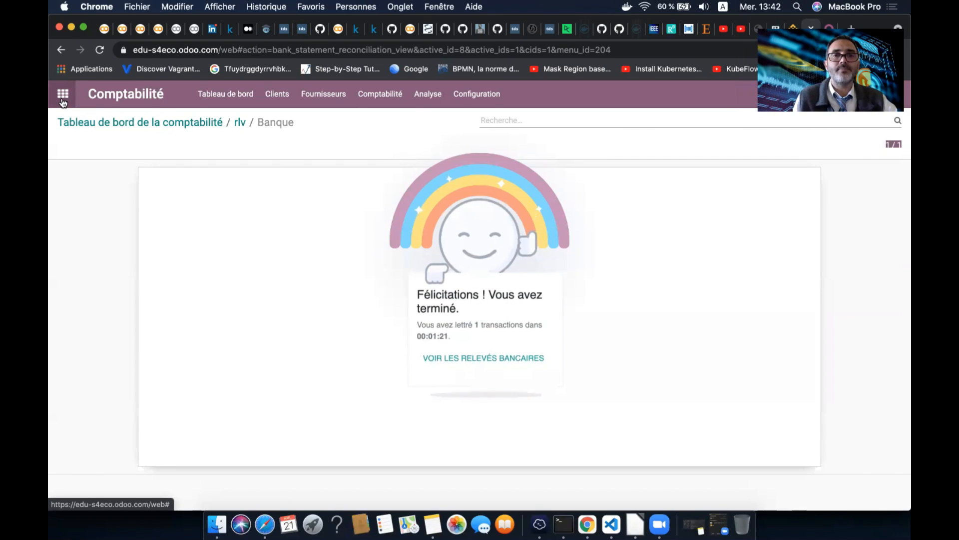
Open the CasaBlanca supplier invoice FACTU/2021/04/0001 to check its payment status
{"action": "left_click", "coordinate": [327, 93]}
{"action": "left_click", "coordinate": [331, 121]}
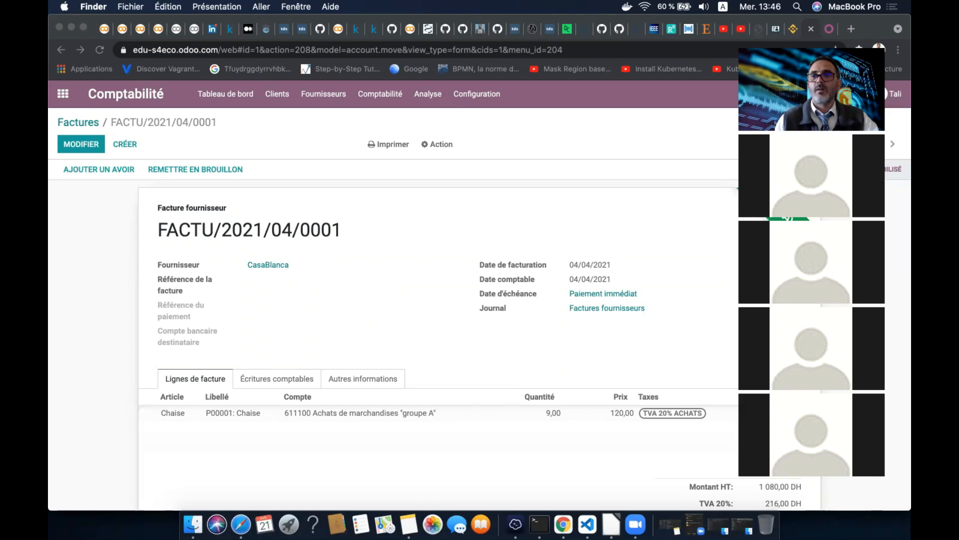
{"action": "left_click", "coordinate": [800, 48]}
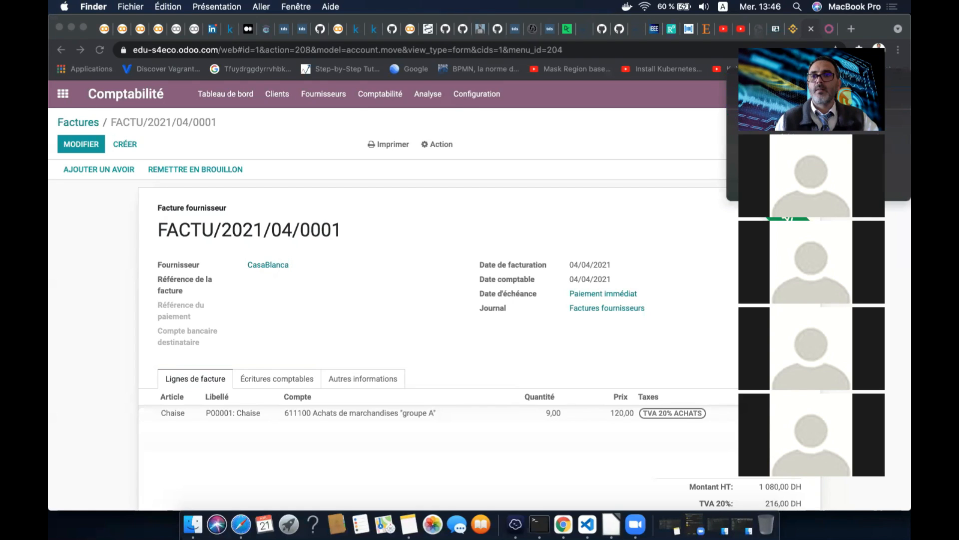
{"action": "left_click", "coordinate": [777, 45]}
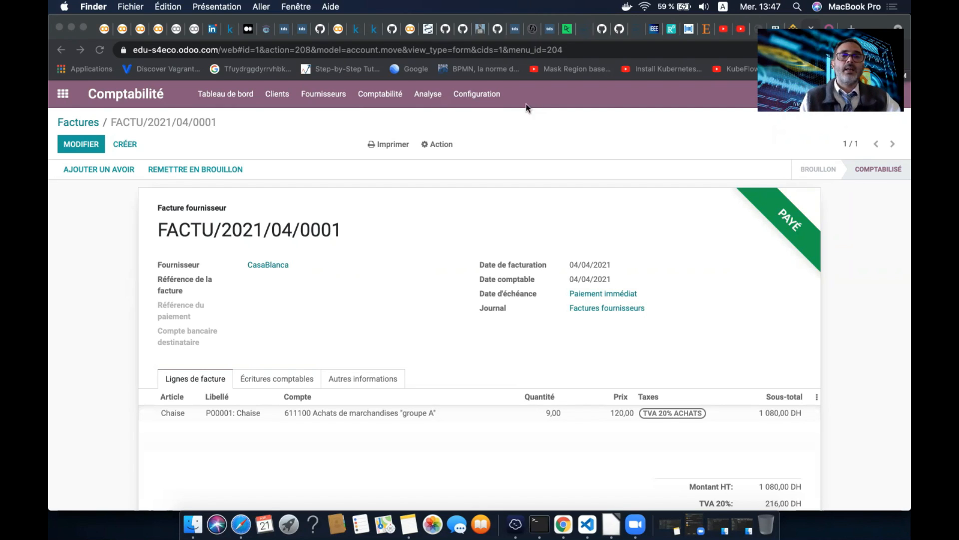
Open the Compte de résultat report and expand its Dépenses section to show the account detail
{"action": "left_click", "coordinate": [430, 97]}
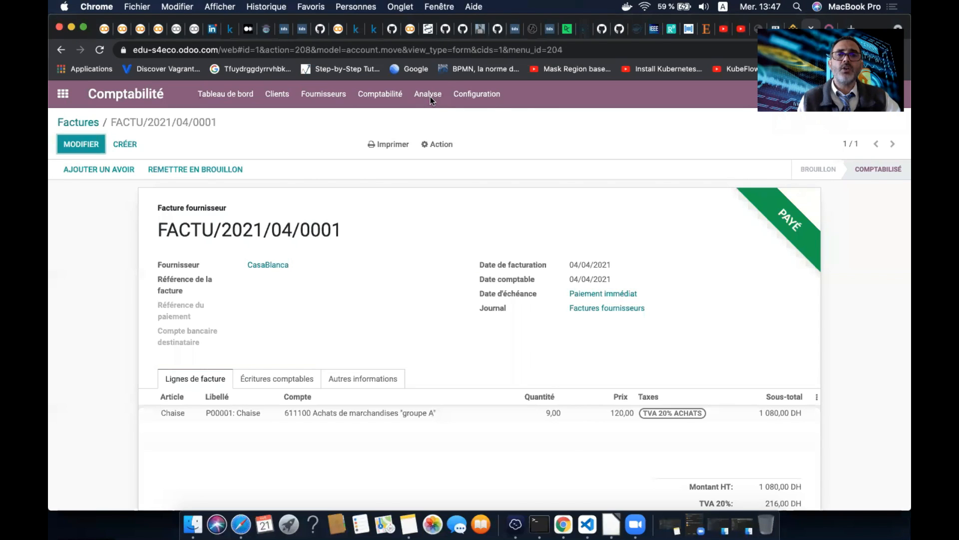
{"action": "left_click", "coordinate": [435, 96]}
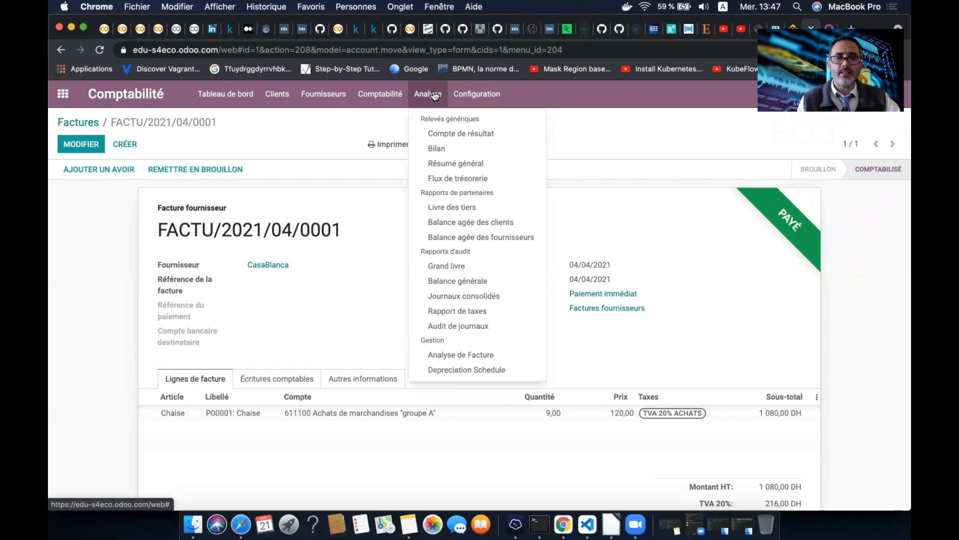
{"action": "left_click", "coordinate": [488, 135]}
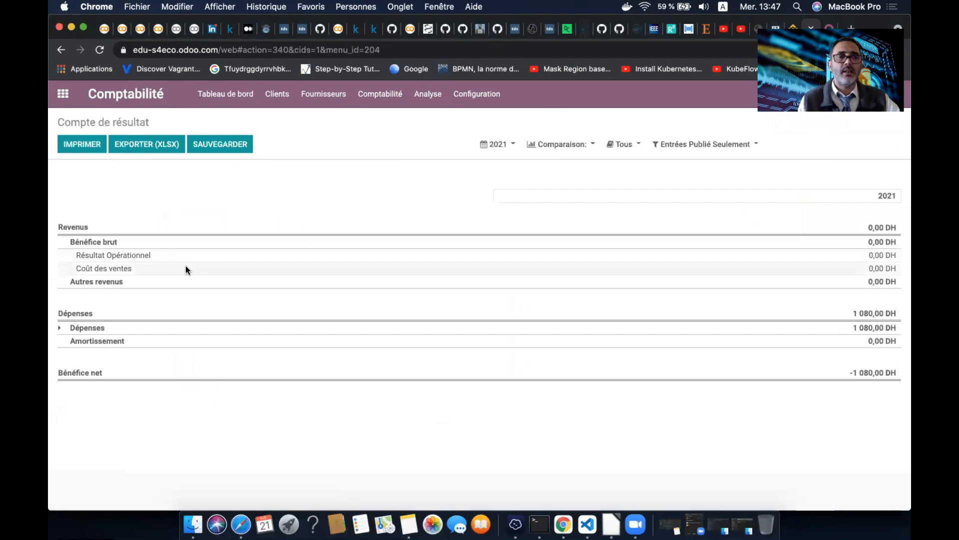
{"action": "left_click", "coordinate": [59, 328]}
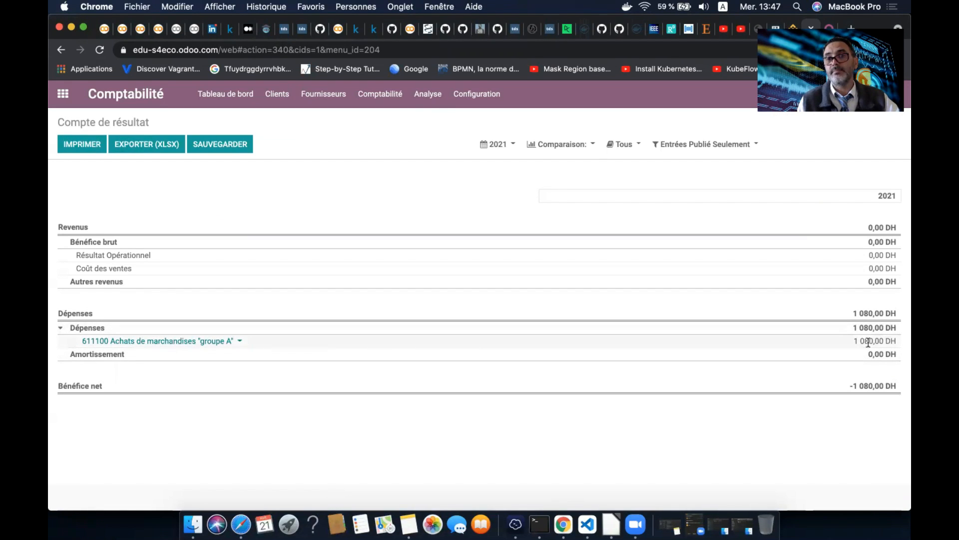
View the report's period choices and filter the Compte de résultat by the Factures fournisseurs journal
{"action": "left_click", "coordinate": [513, 144]}
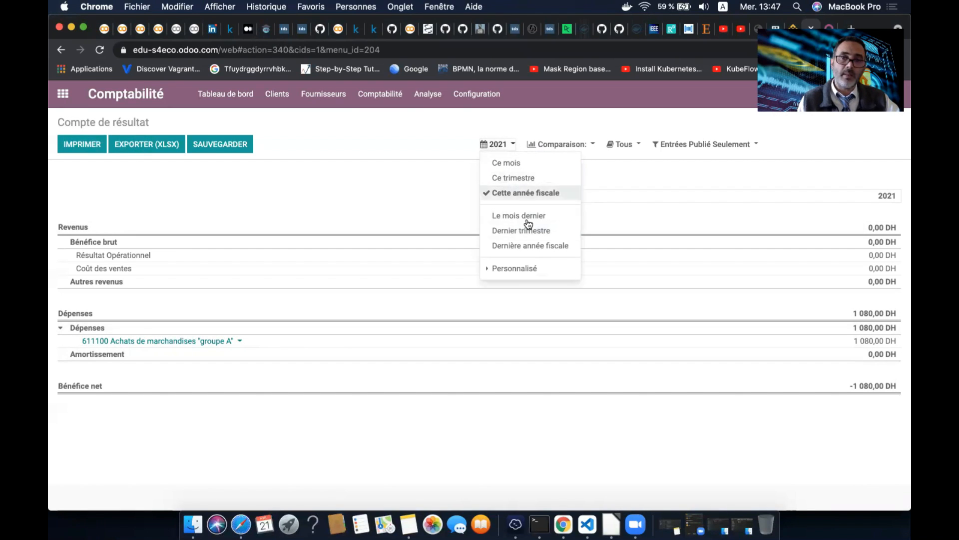
{"action": "left_click", "coordinate": [639, 145]}
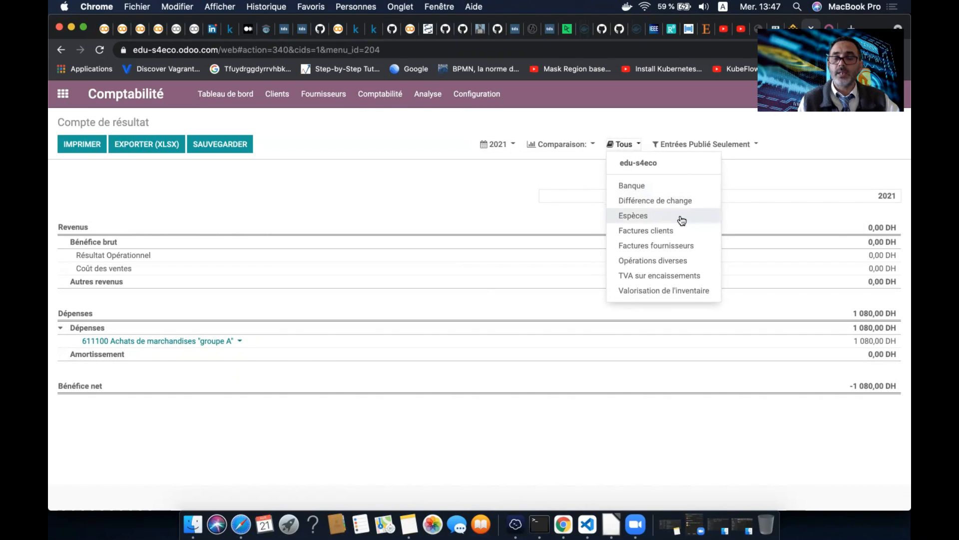
{"action": "left_click", "coordinate": [687, 247]}
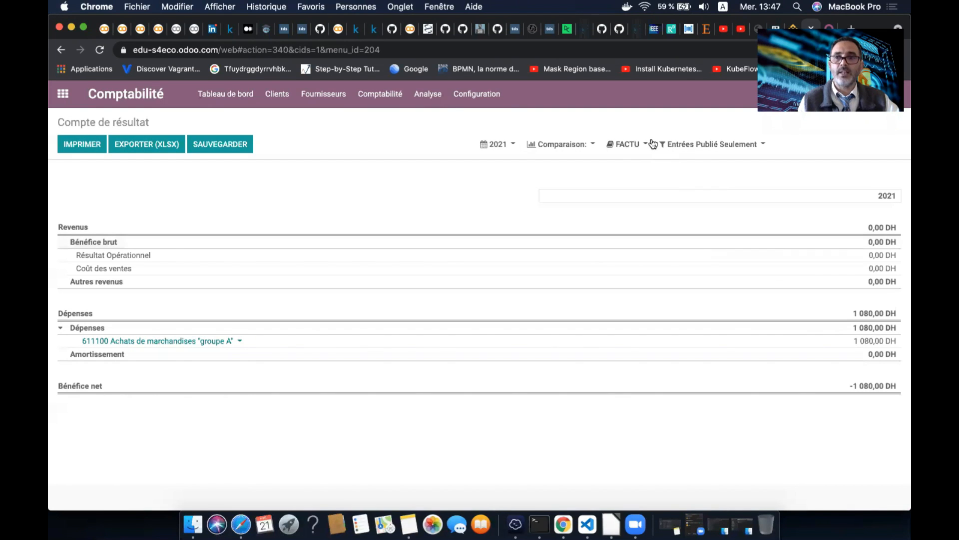
Open the Bilan report and expand the Banque et Caisse and Actif circulant sections to examine their accounts
{"action": "left_click", "coordinate": [430, 99]}
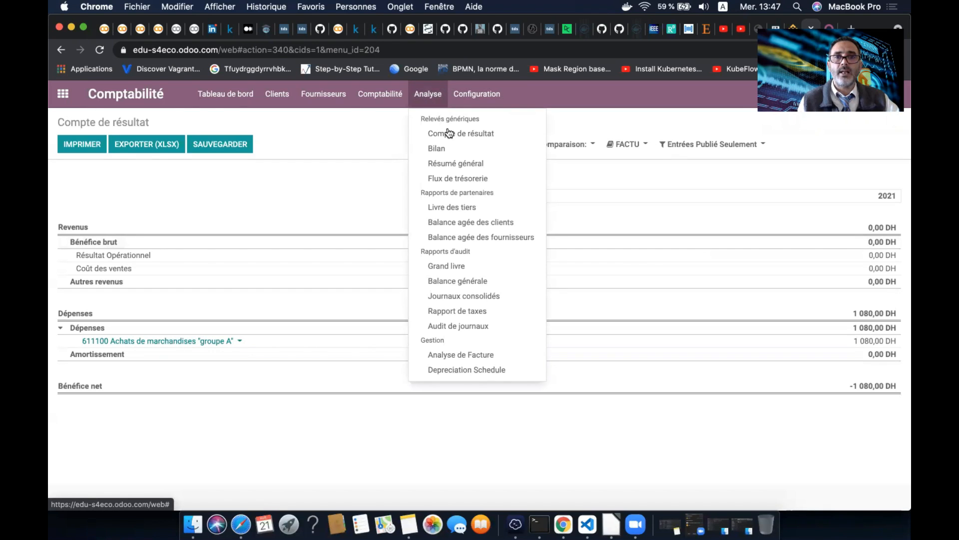
{"action": "left_click", "coordinate": [459, 148]}
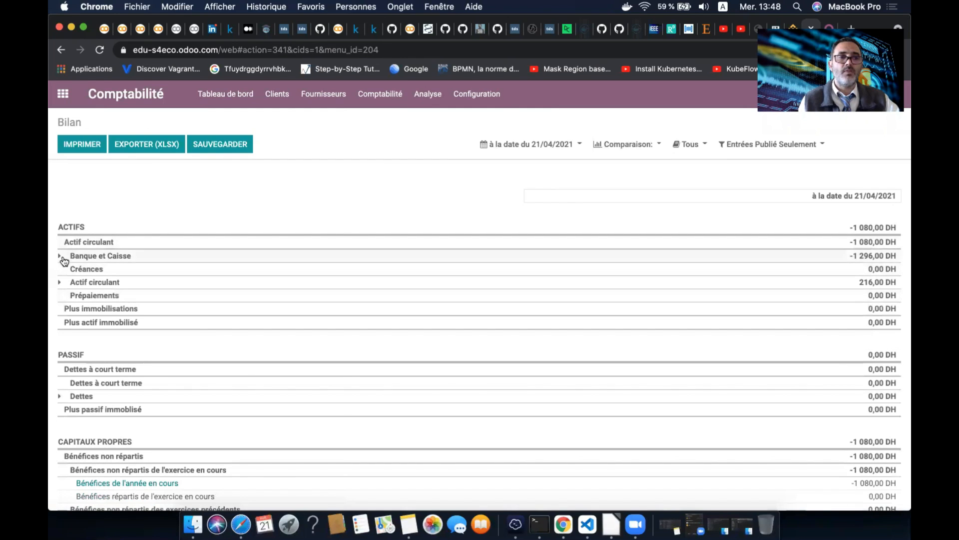
{"action": "left_click", "coordinate": [60, 256]}
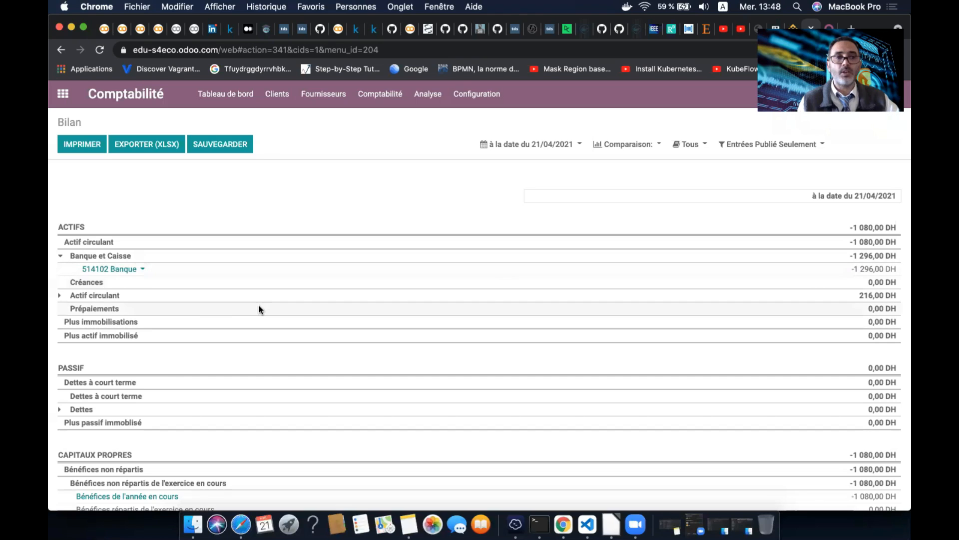
{"action": "scroll", "coordinate": [137, 312], "scroll_direction": "down", "scroll_amount": 1}
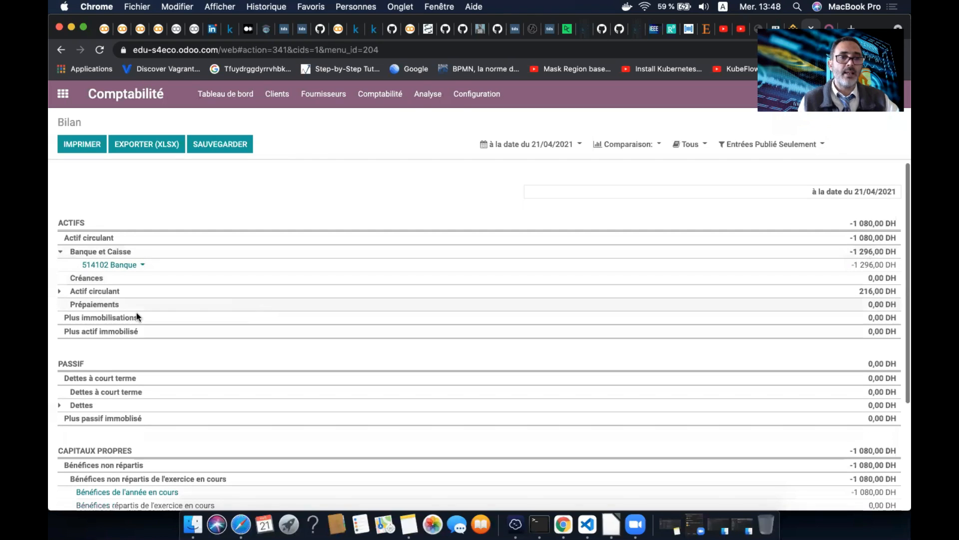
{"action": "left_click", "coordinate": [60, 291]}
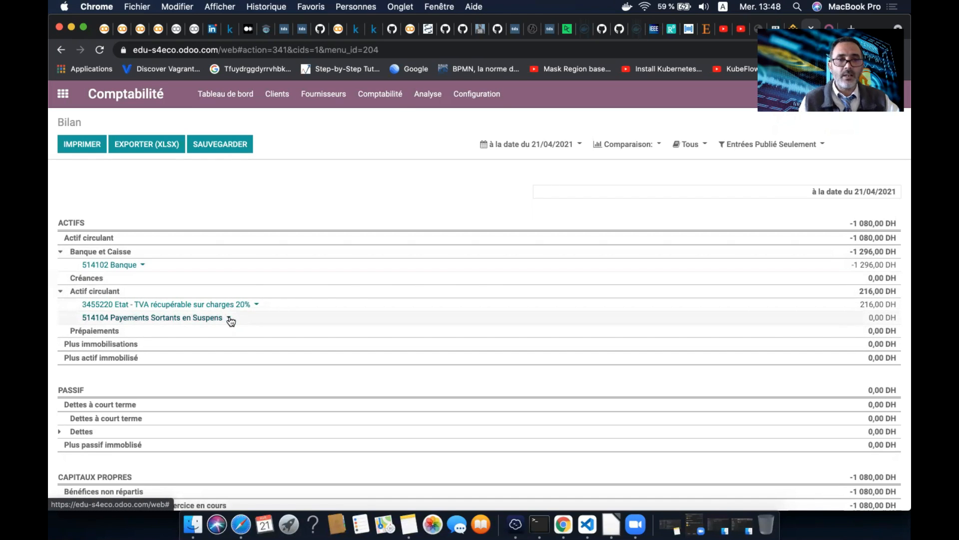
Expand the Dettes section of the Bilan and examine the Passif and Capitaux propres sections against the Actifs
{"action": "scroll", "coordinate": [199, 346], "scroll_direction": "down", "scroll_amount": 4}
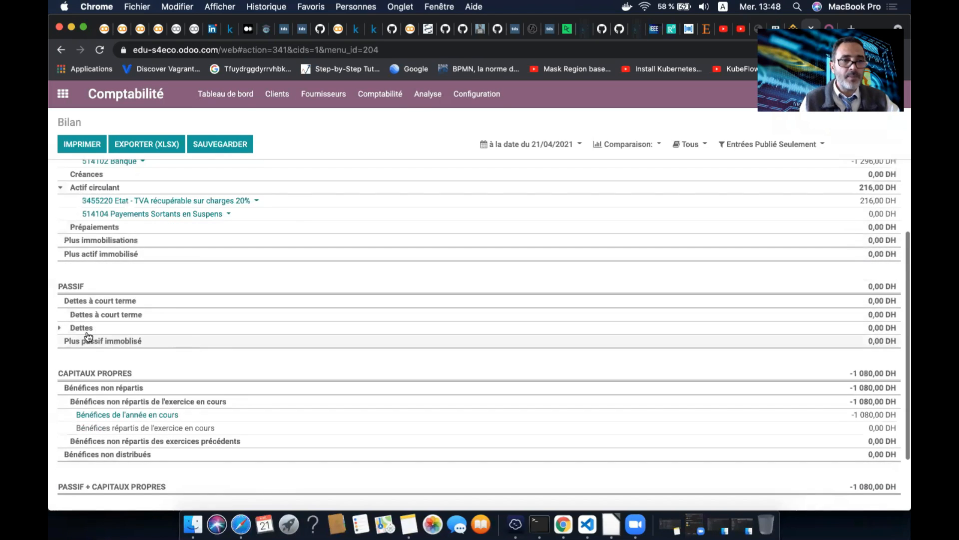
{"action": "left_click", "coordinate": [62, 328]}
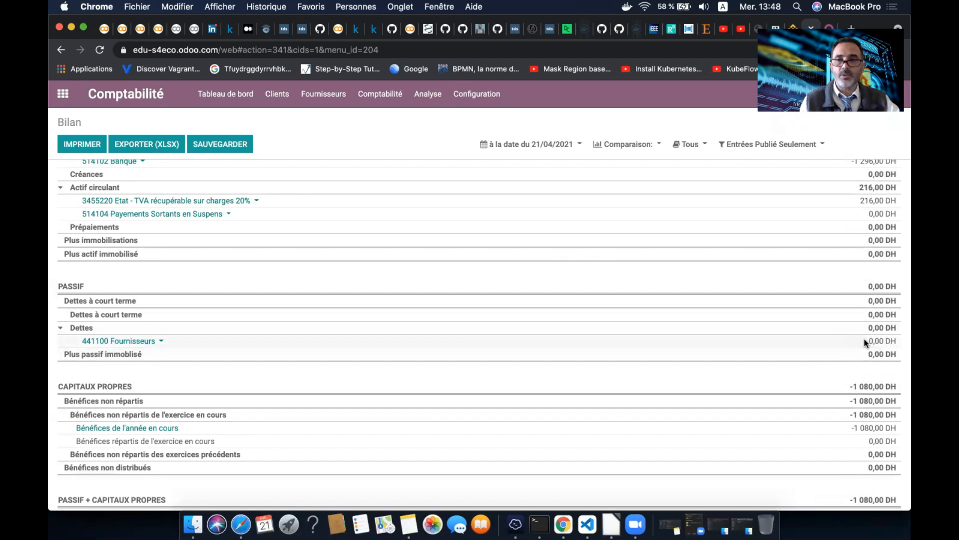
{"action": "scroll", "coordinate": [614, 422], "scroll_direction": "down", "scroll_amount": 2}
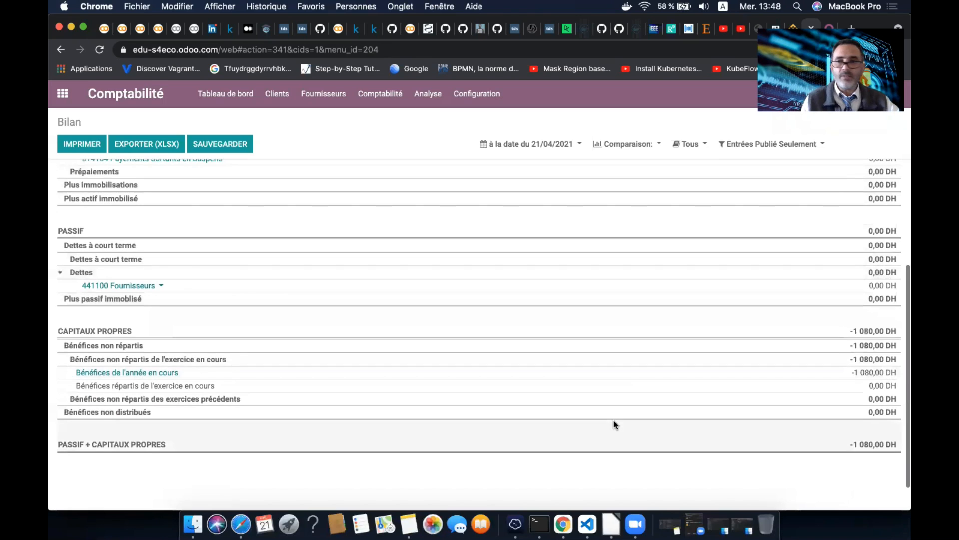
{"action": "scroll", "coordinate": [614, 424], "scroll_direction": "down", "scroll_amount": 1}
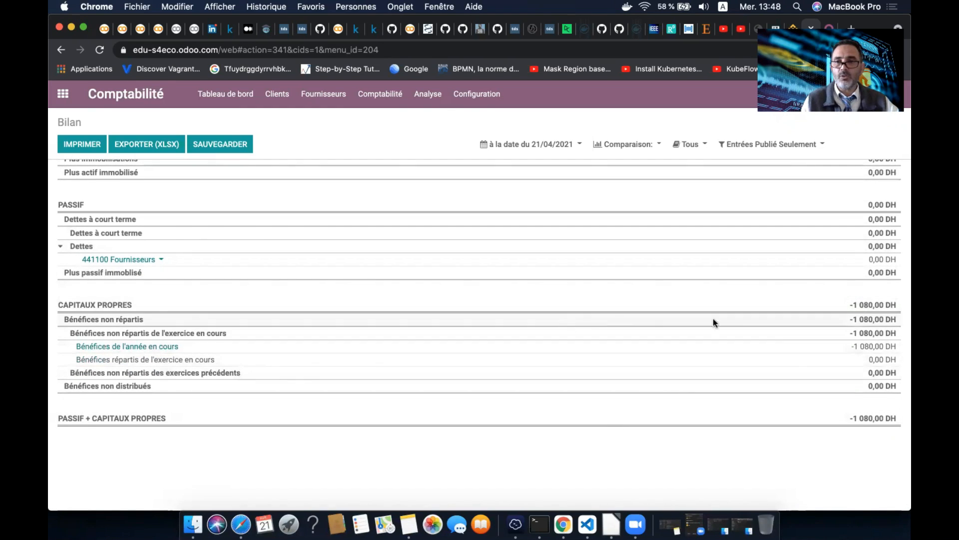
{"action": "scroll", "coordinate": [288, 417], "scroll_direction": "up", "scroll_amount": 4}
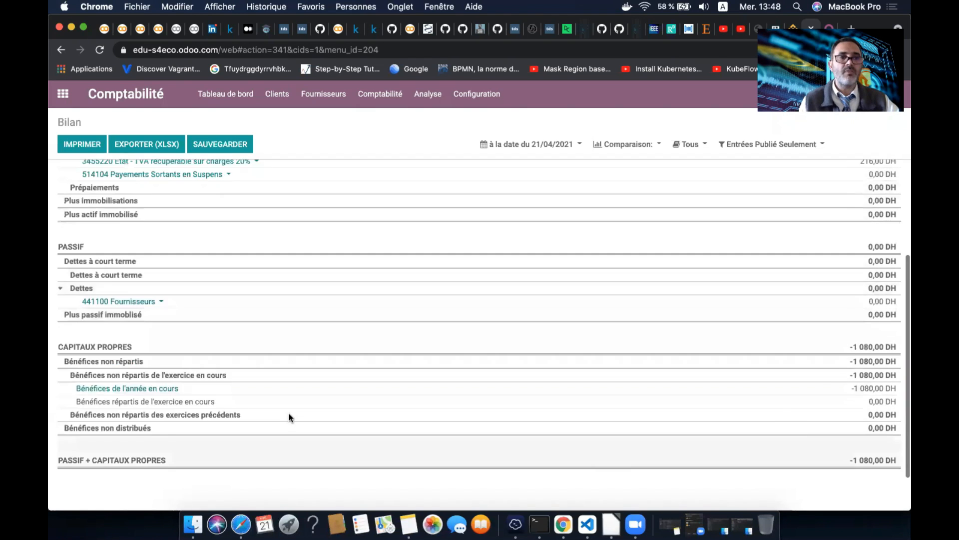
{"action": "scroll", "coordinate": [289, 417], "scroll_direction": "up", "scroll_amount": 1}
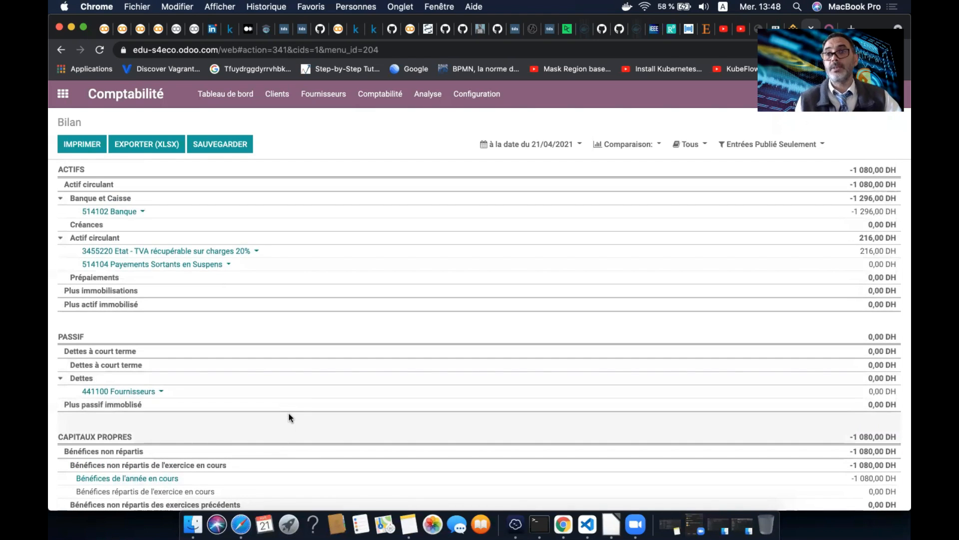
{"action": "scroll", "coordinate": [288, 418], "scroll_direction": "up", "scroll_amount": 2}
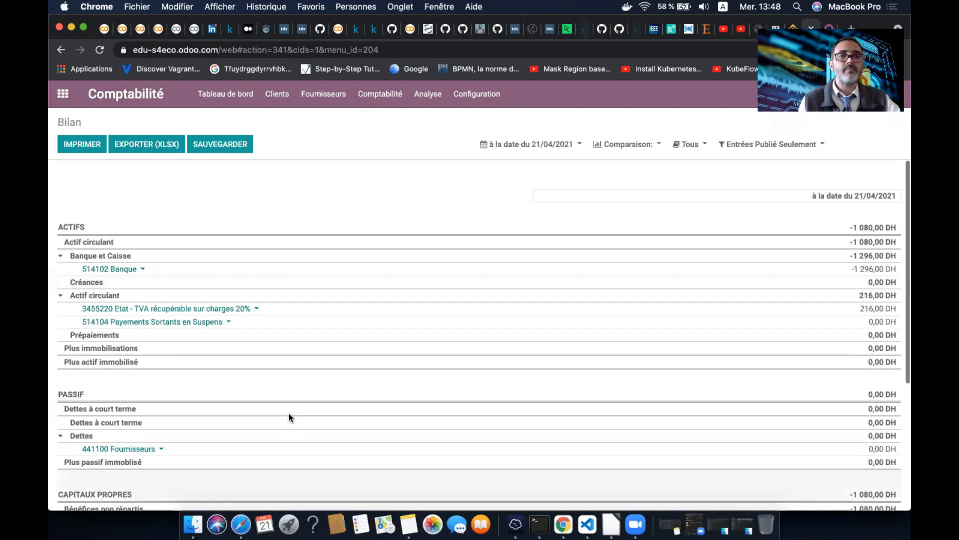
Open the Grand livre report and expand accounts 3455220, 441100, 514102, 514104 and 611100 to examine their entries
{"action": "left_click", "coordinate": [422, 106]}
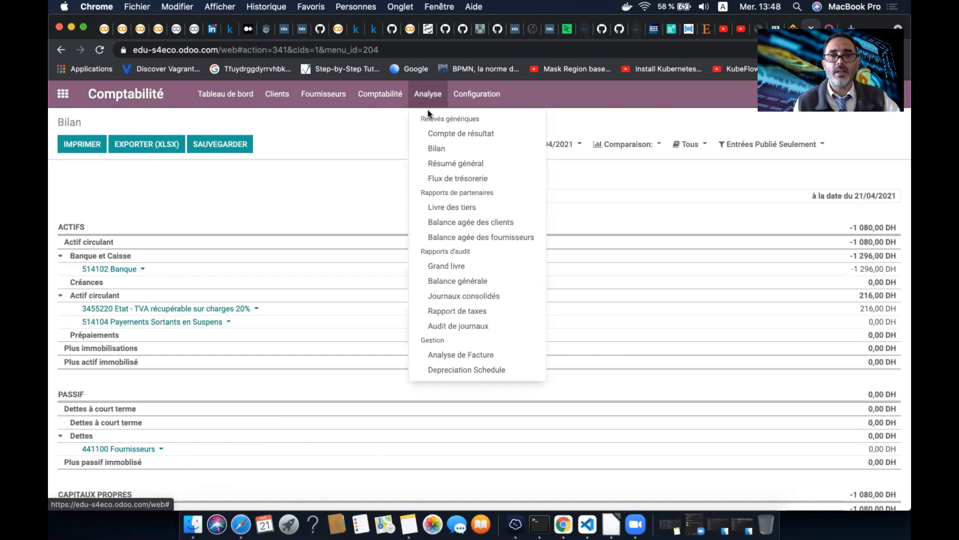
{"action": "left_click", "coordinate": [476, 270]}
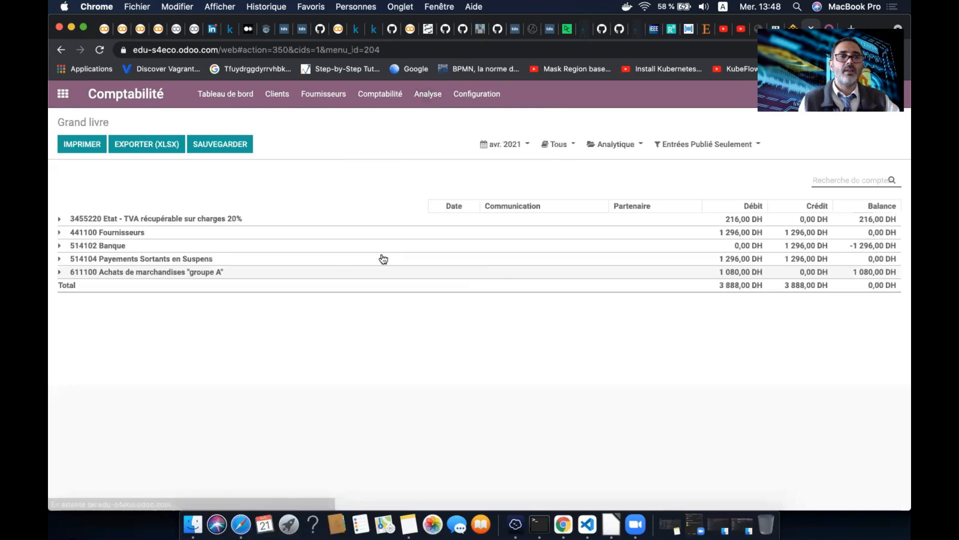
{"action": "left_click", "coordinate": [60, 221]}
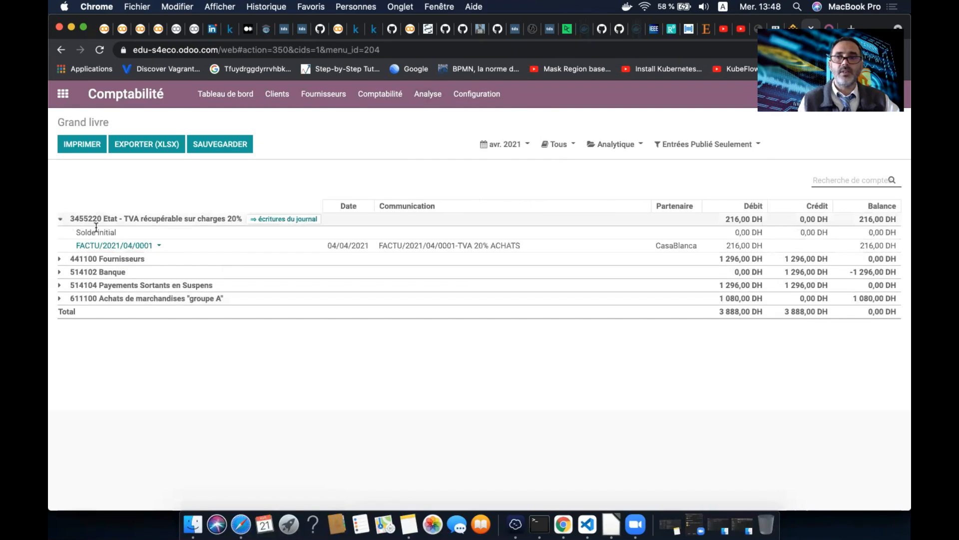
{"action": "left_click", "coordinate": [64, 260]}
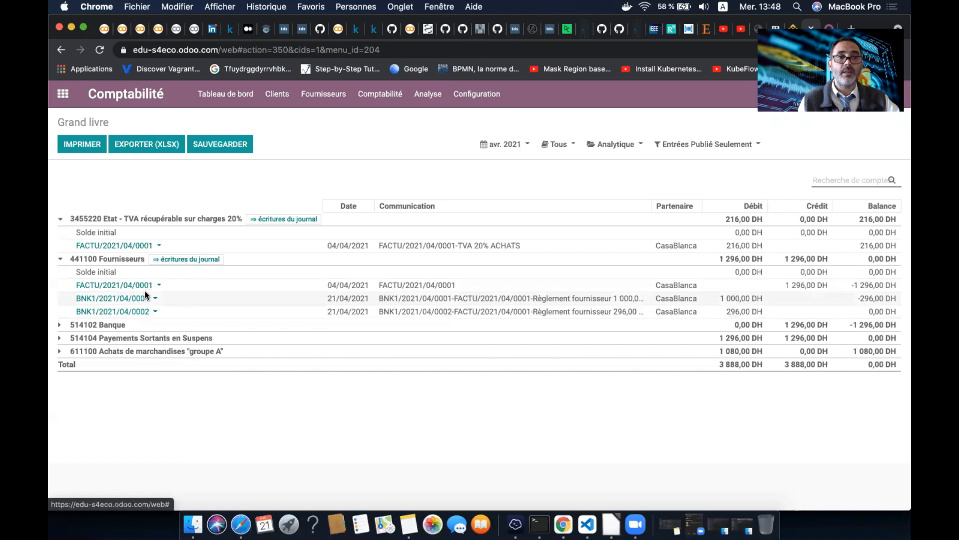
{"action": "left_click", "coordinate": [61, 324]}
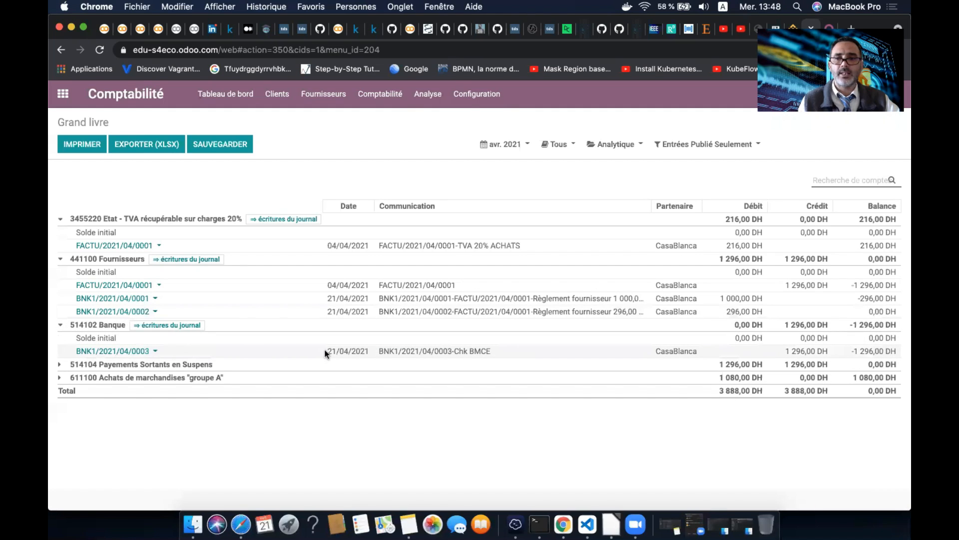
{"action": "left_click", "coordinate": [59, 367]}
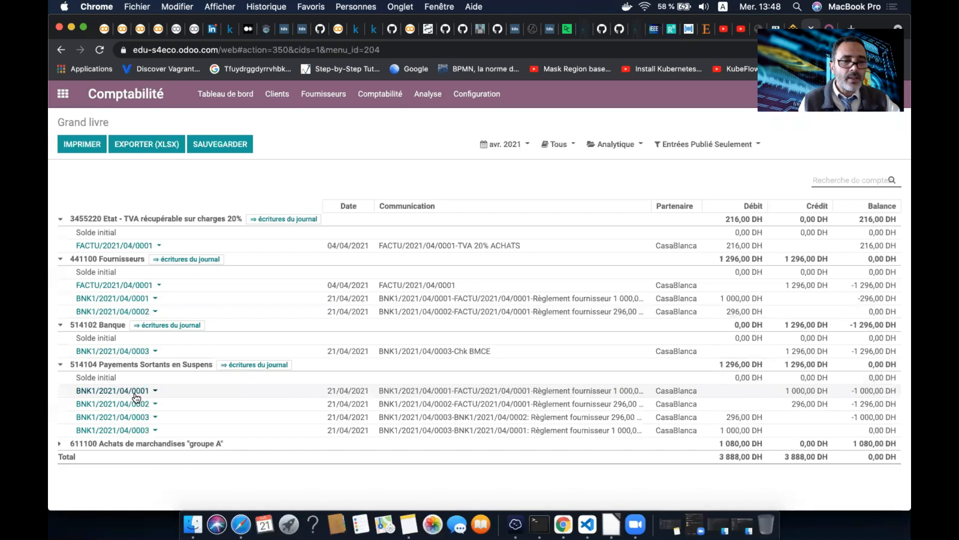
{"action": "left_click", "coordinate": [61, 444]}
{"action": "scroll", "coordinate": [61, 446], "scroll_direction": "down", "scroll_amount": 2}
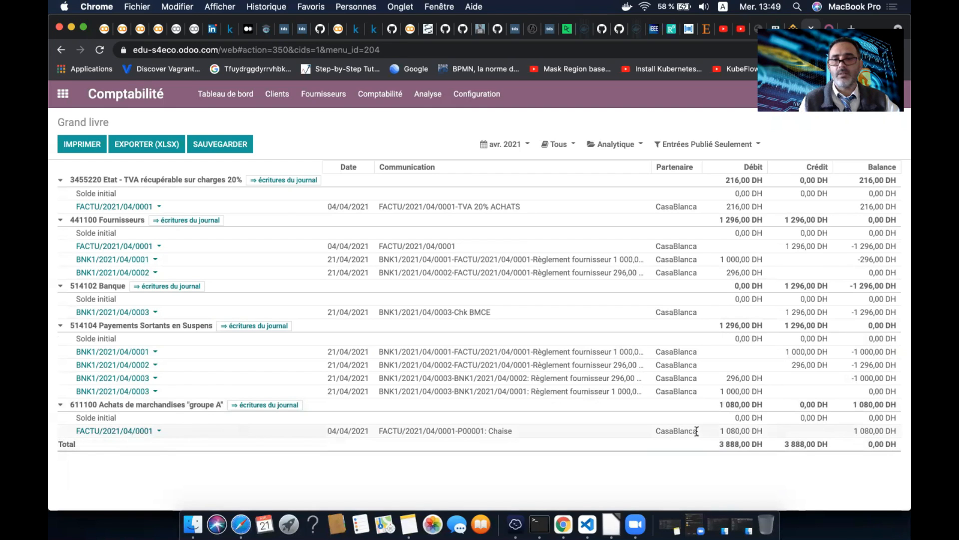
{"action": "scroll", "coordinate": [809, 429], "scroll_direction": "up", "scroll_amount": 2}
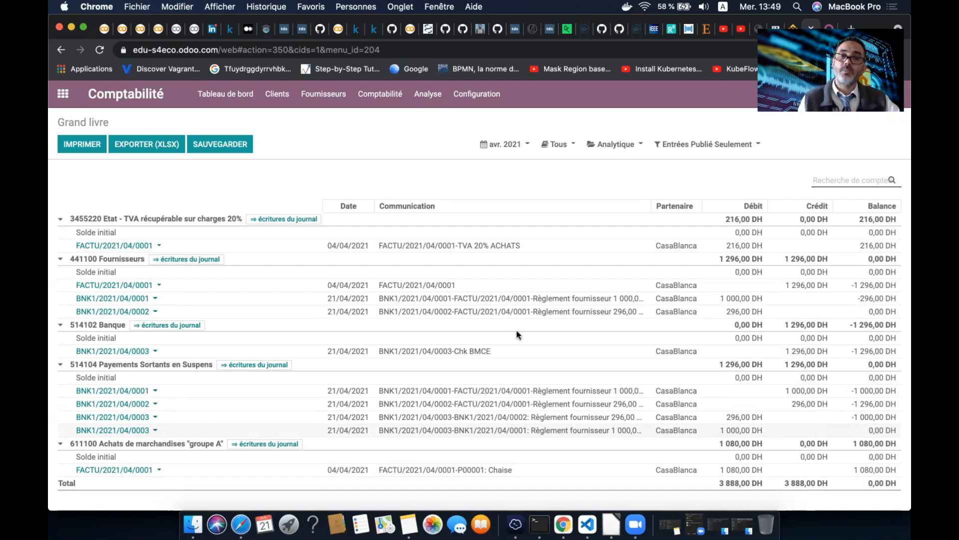
Export the Grand livre to XLSX, check the file in LibreOffice with the Date column widened, and close it
{"action": "left_click", "coordinate": [155, 146]}
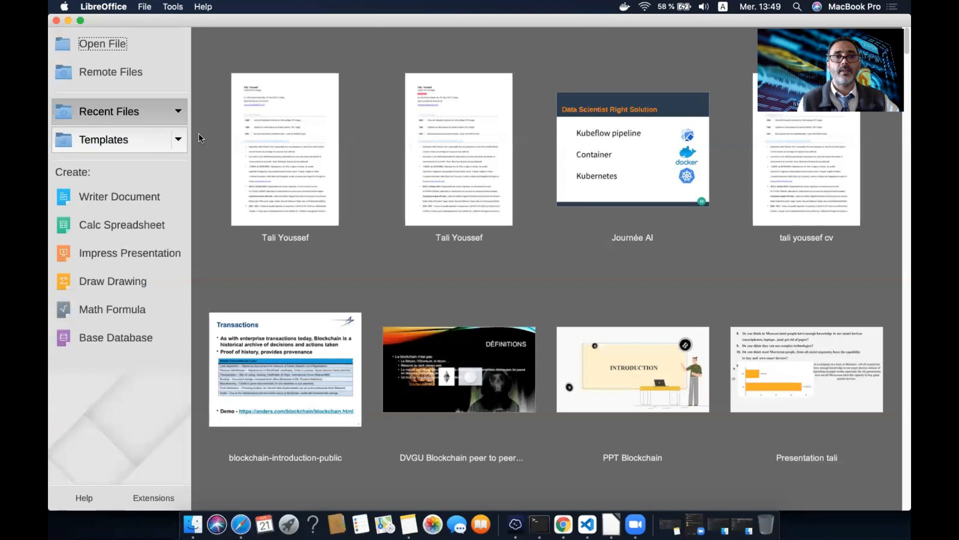
{"action": "left_click", "coordinate": [263, 127]}
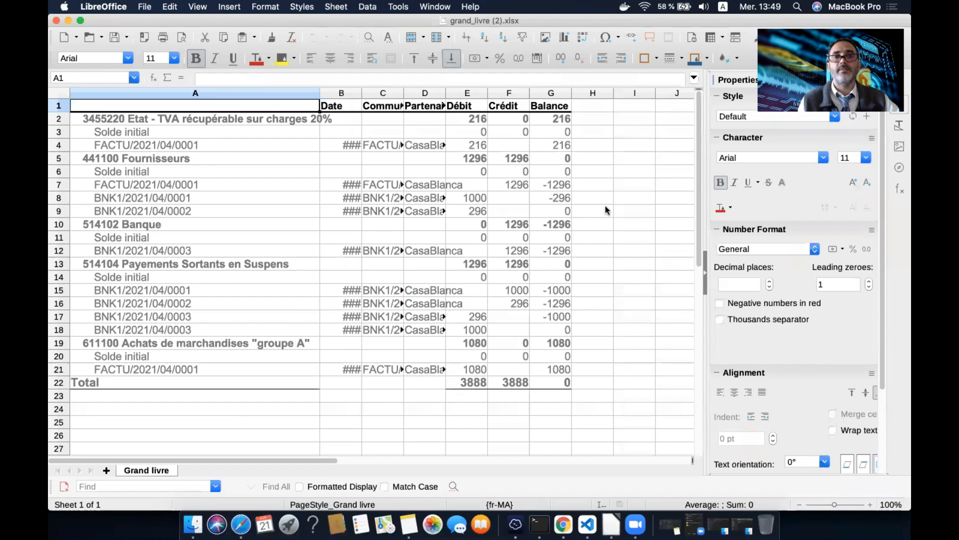
{"action": "left_click_drag", "start_coordinate": [362, 92], "coordinate": [431, 92]}
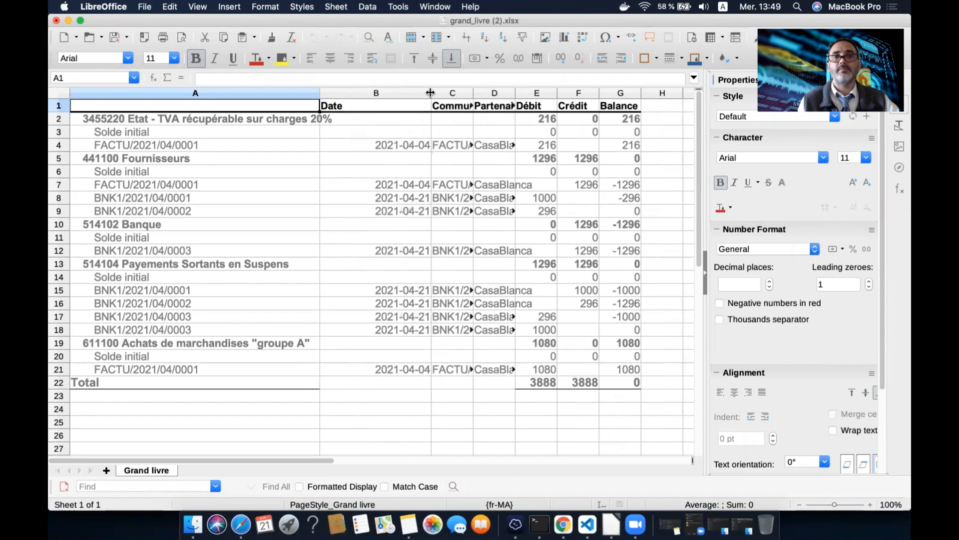
{"action": "left_click", "coordinate": [184, 118]}
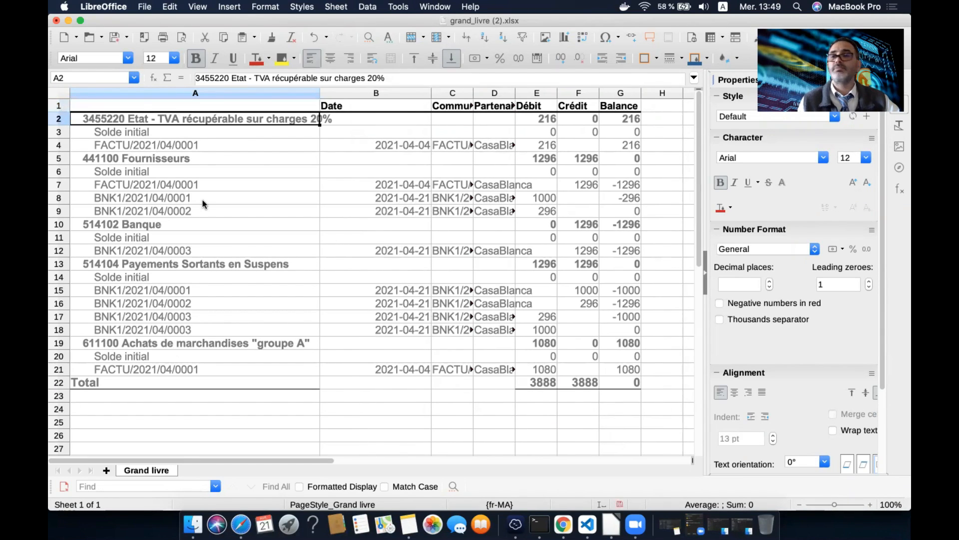
{"action": "left_click", "coordinate": [56, 21]}
{"action": "left_click", "coordinate": [471, 293]}
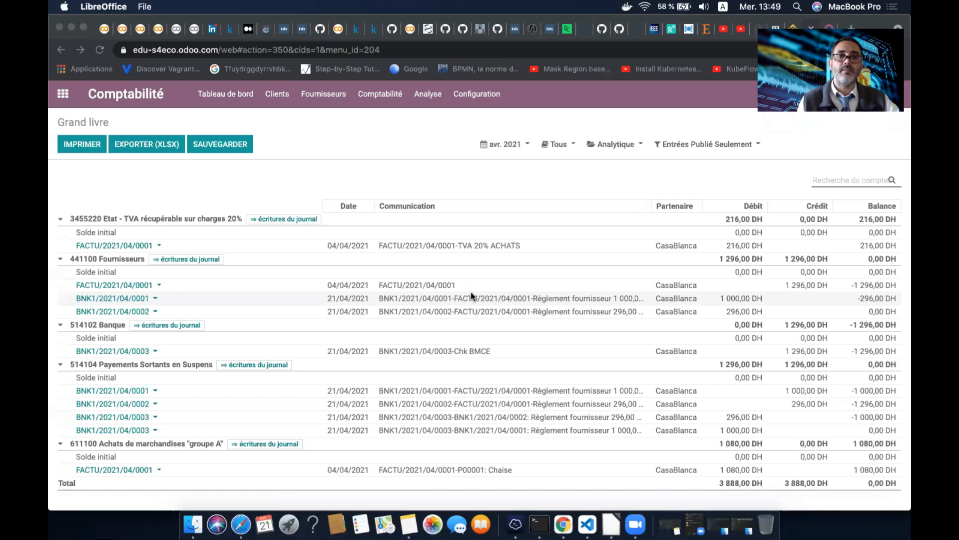
{"action": "left_click", "coordinate": [424, 97]}
{"action": "left_click", "coordinate": [438, 99]}
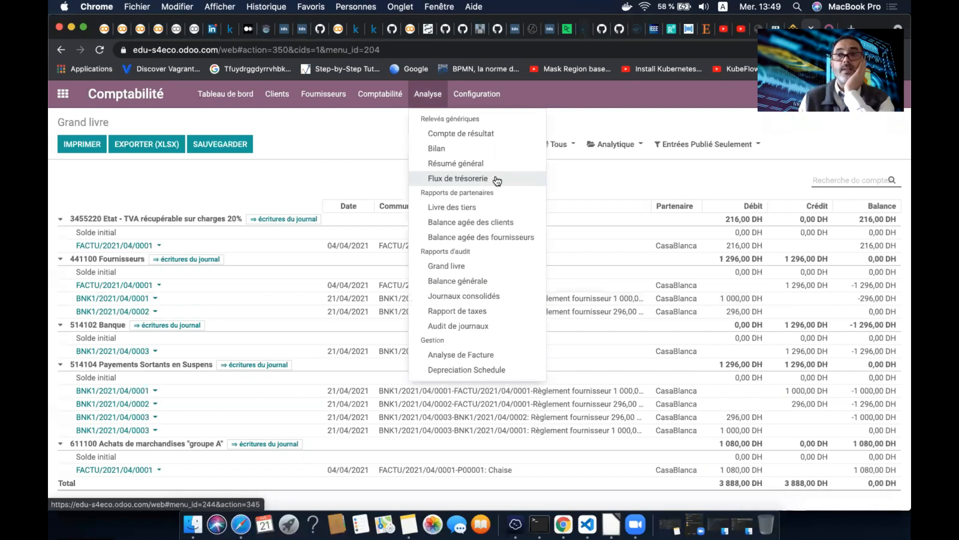
{"action": "mouse_move", "coordinate": [323, 94]}
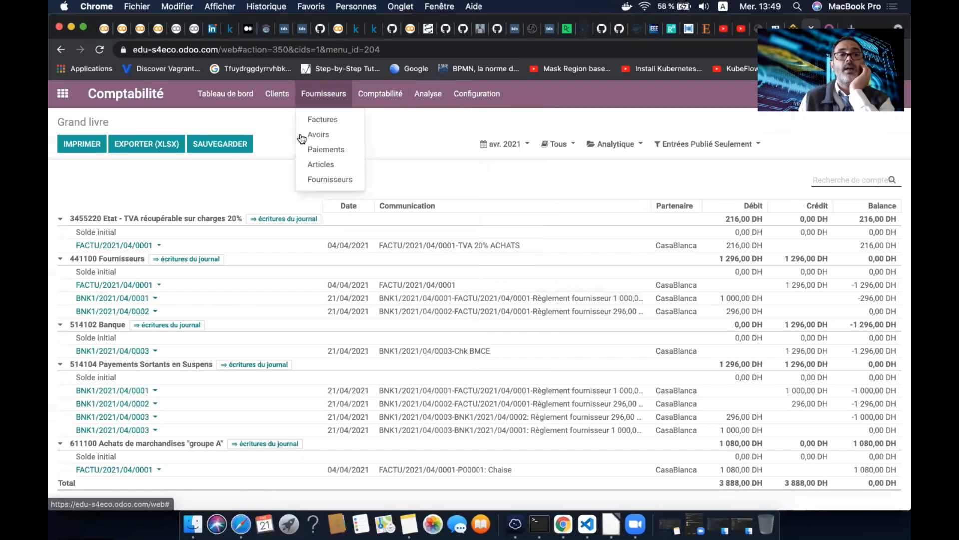
{"action": "left_click", "coordinate": [410, 136]}
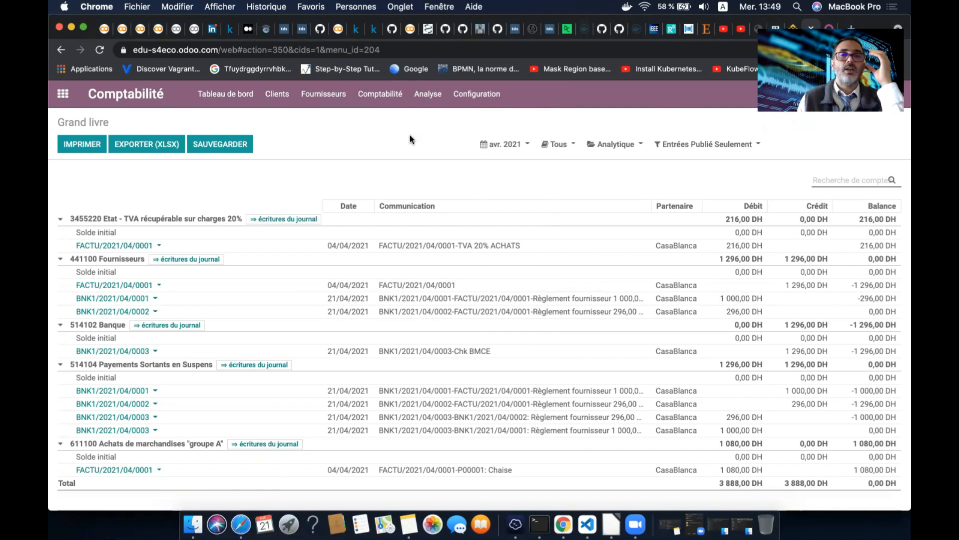
Open the Plan comptable and search its accounts for 34
{"action": "left_click", "coordinate": [475, 102]}
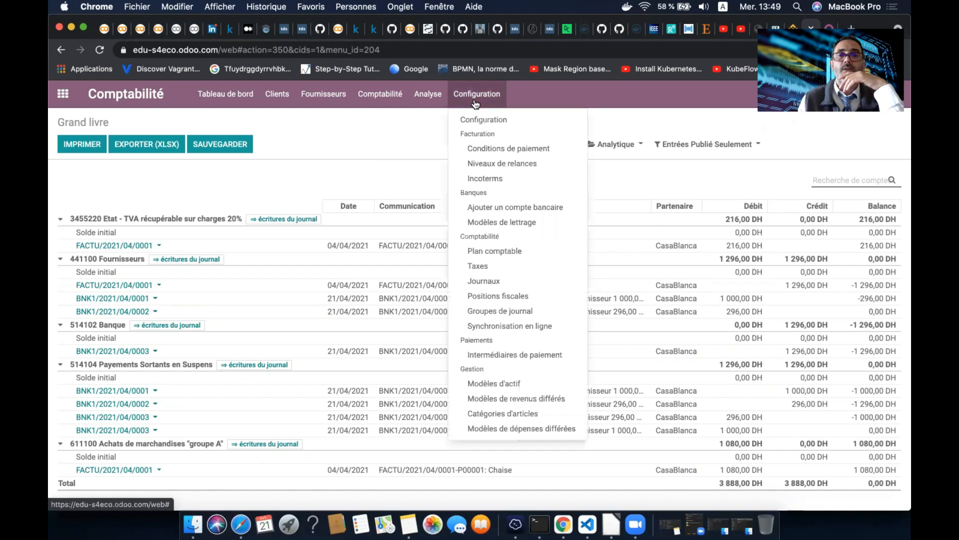
{"action": "left_click", "coordinate": [507, 251]}
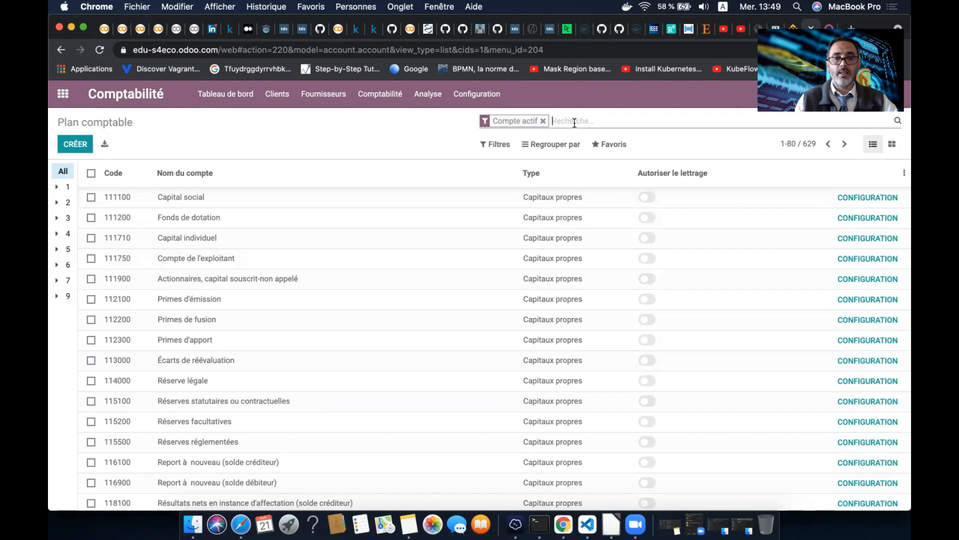
{"action": "type", "text": "3"}
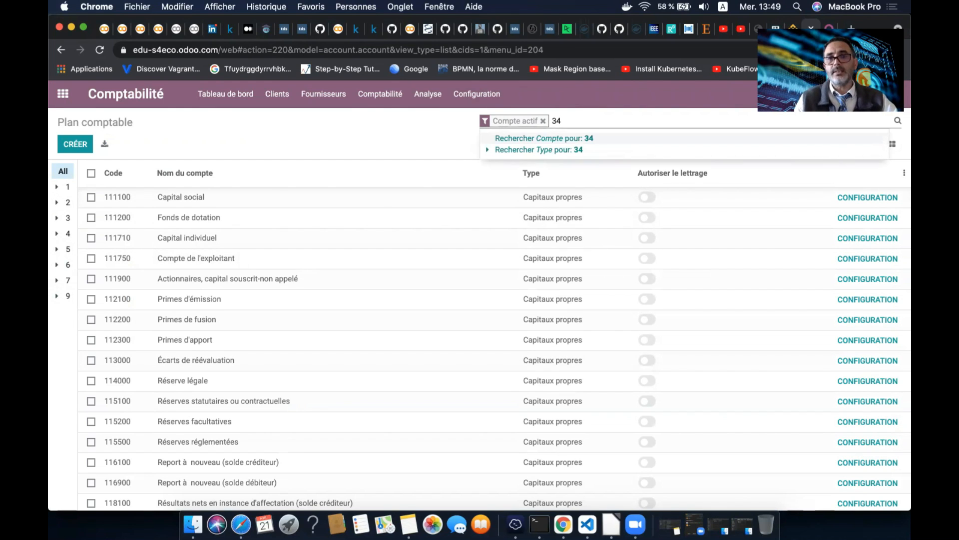
{"action": "type", "text": "4"}
{"action": "key", "text": "Return"}
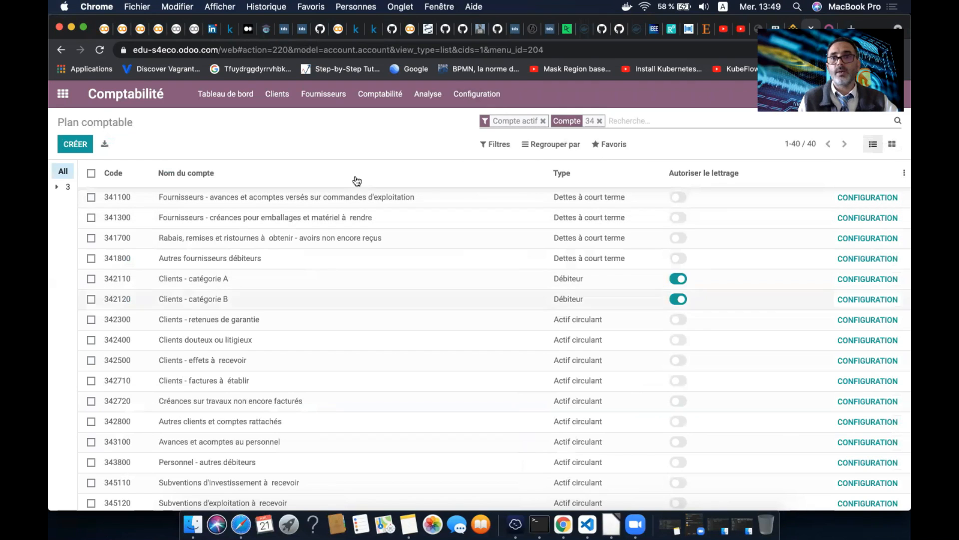
Search the Plan comptable for accounts 3421 and 441 in turn, clearing each search term
{"action": "left_click", "coordinate": [599, 121]}
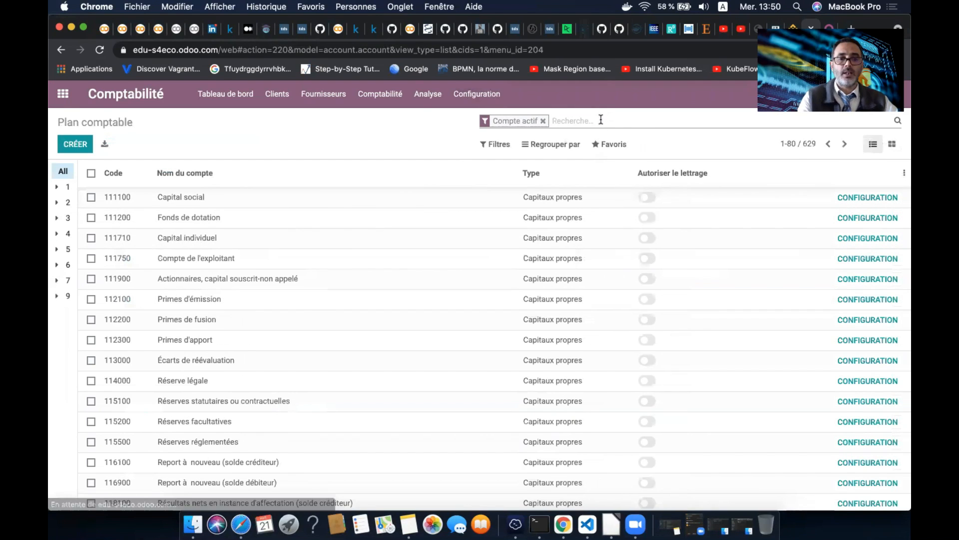
{"action": "type", "text": "3421"}
{"action": "key", "text": "Return"}
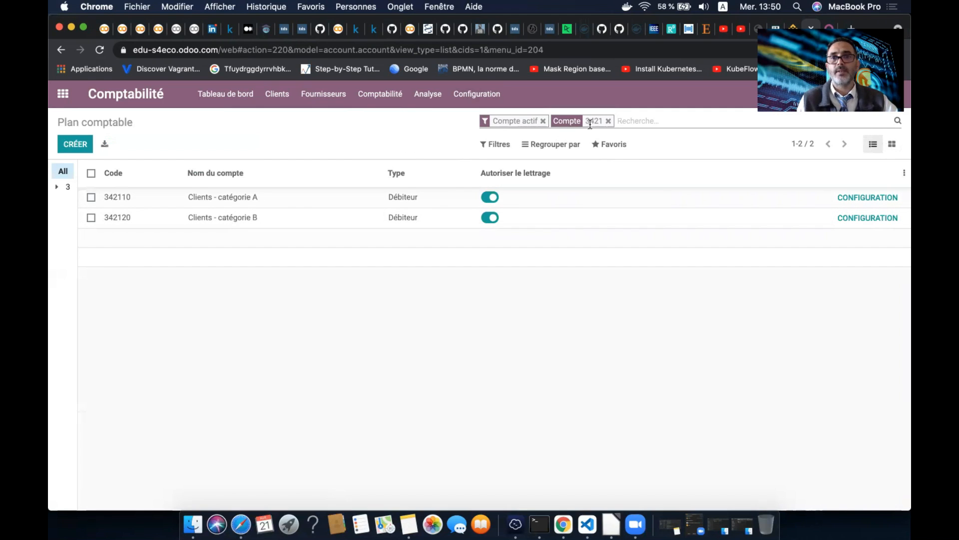
{"action": "left_click", "coordinate": [608, 120]}
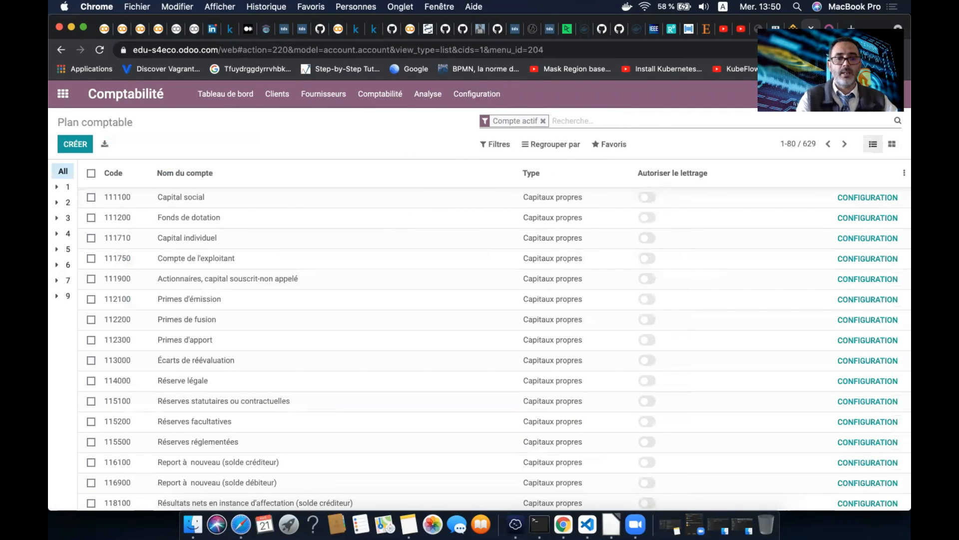
{"action": "type", "text": "441"}
{"action": "key", "text": "Return"}
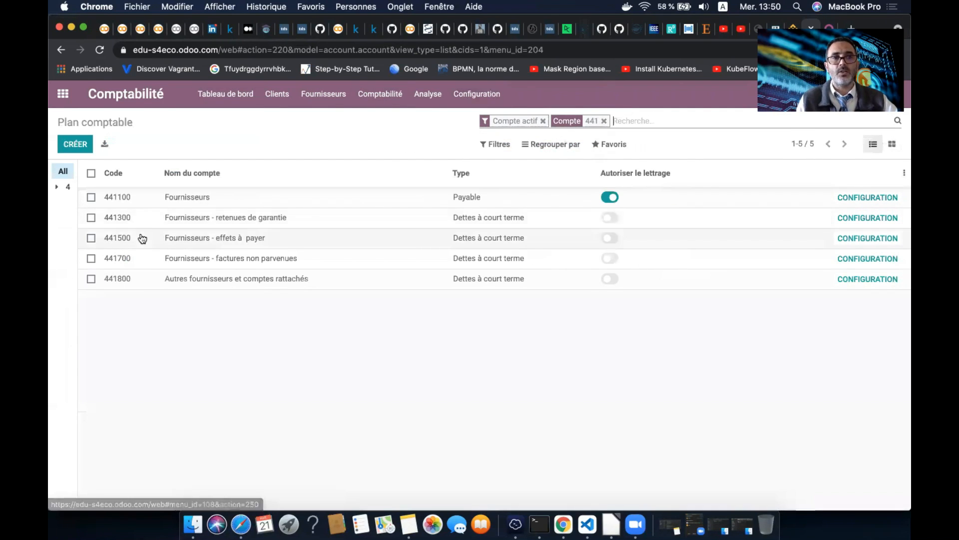
{"action": "left_click", "coordinate": [605, 122]}
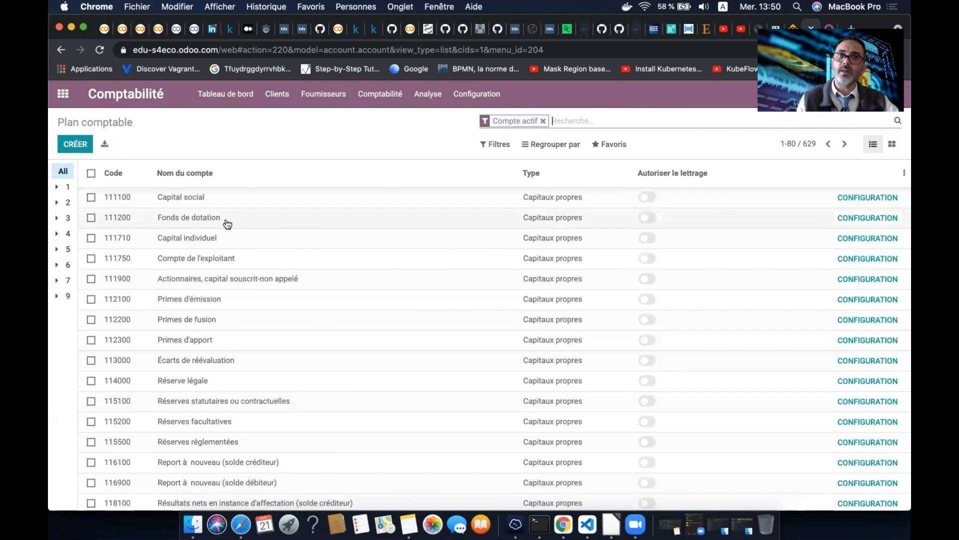
Open the Taxes configuration list and view the definition of the TVA 20% ACHATS tax
{"action": "left_click", "coordinate": [487, 94]}
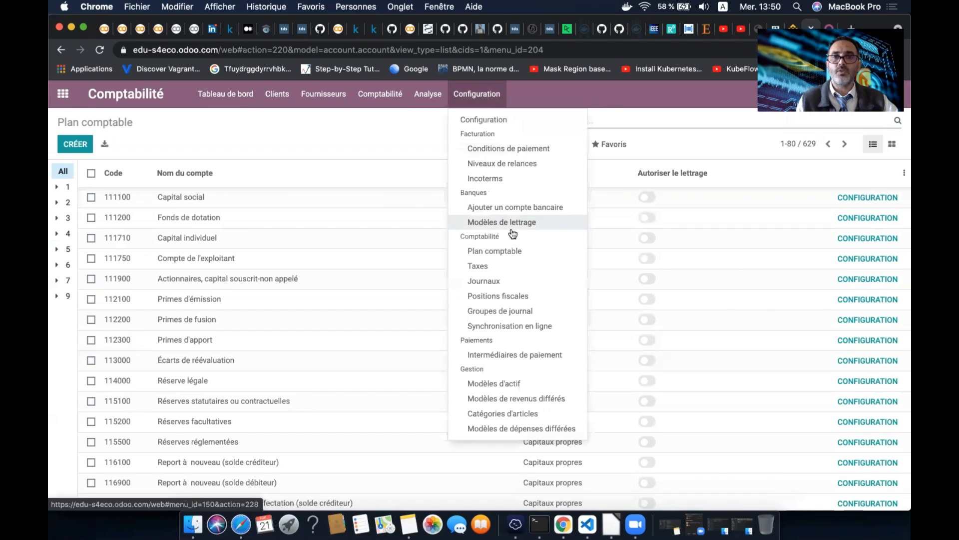
{"action": "left_click", "coordinate": [505, 267]}
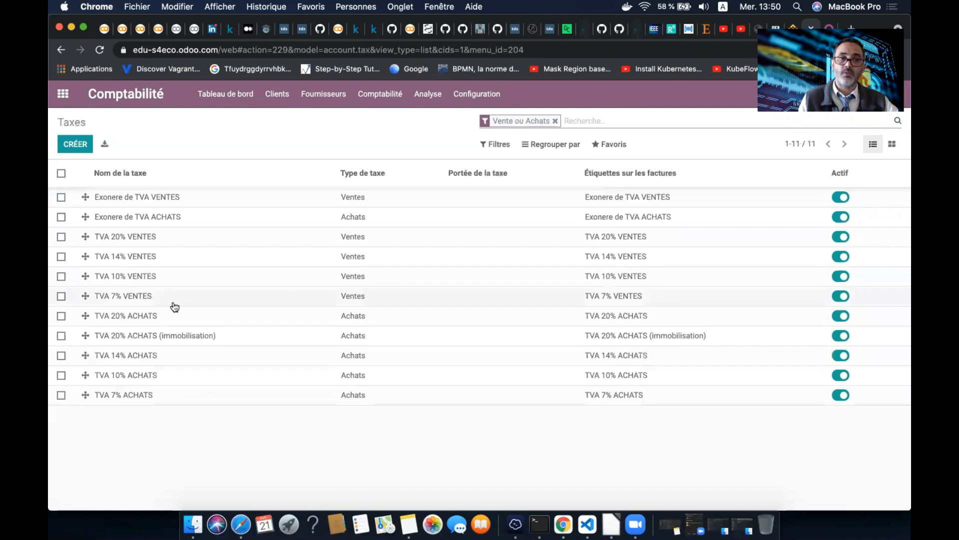
{"action": "left_click", "coordinate": [144, 317]}
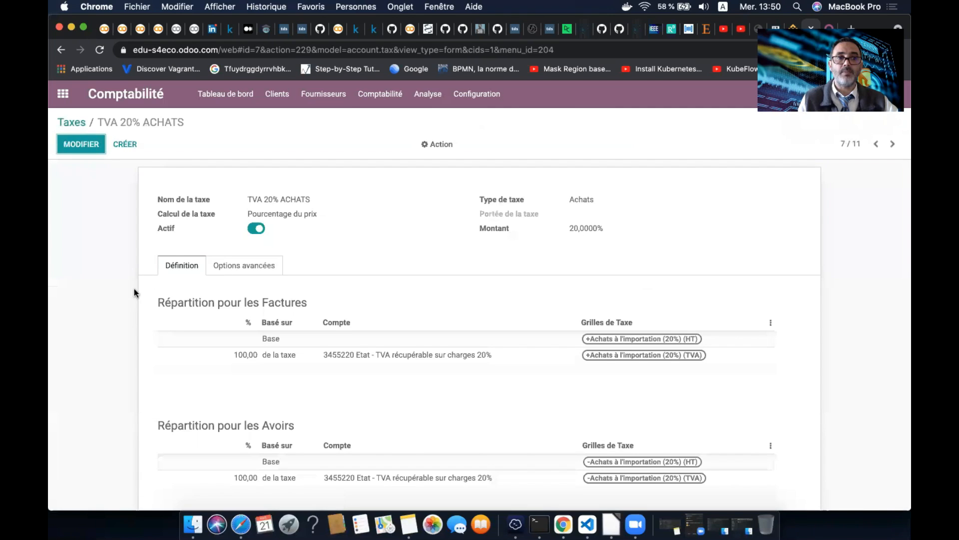
Open the TVA 20% ACHATS tax for editing to view its invoice and credit note distributions, and open the Journaux configuration list
{"action": "left_click", "coordinate": [91, 150]}
{"action": "scroll", "coordinate": [105, 322], "scroll_direction": "down", "scroll_amount": 2}
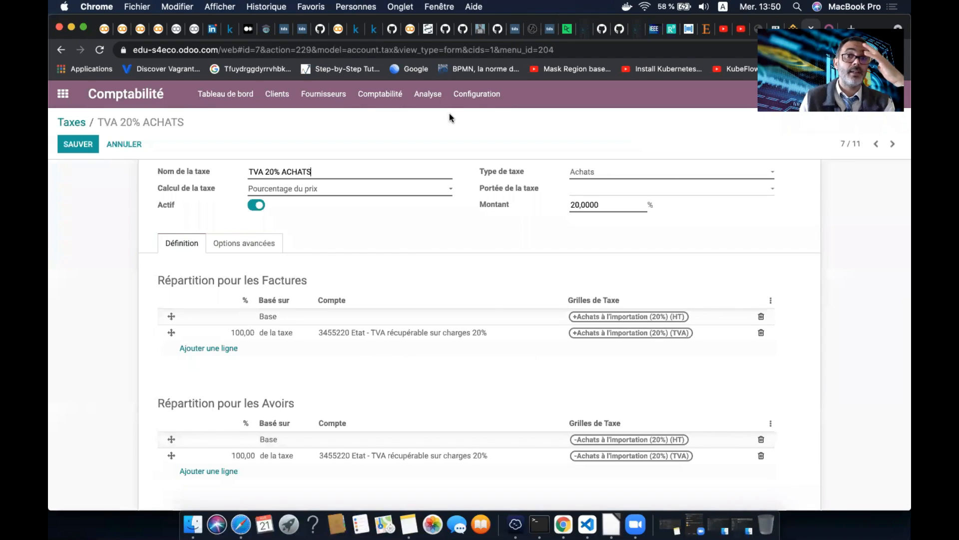
{"action": "left_click", "coordinate": [492, 102]}
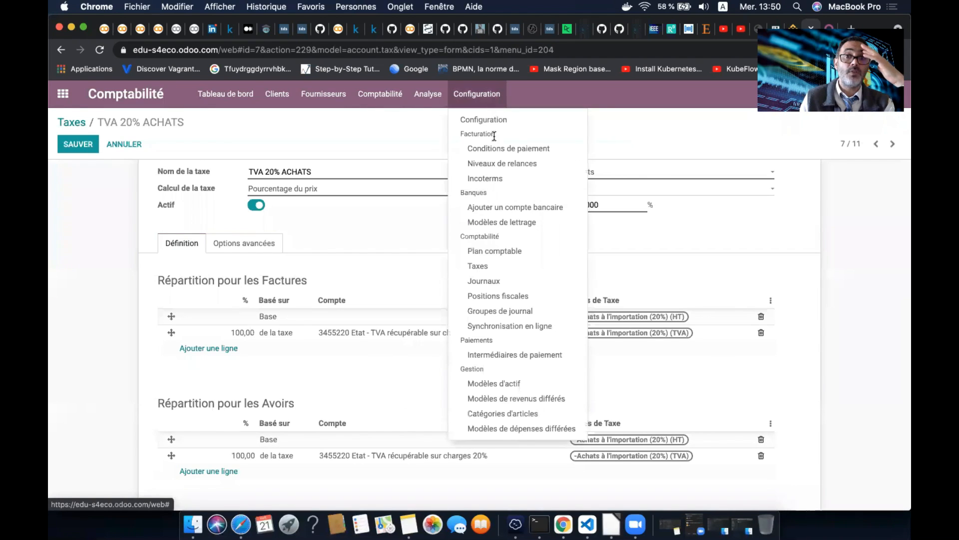
{"action": "left_click", "coordinate": [491, 281]}
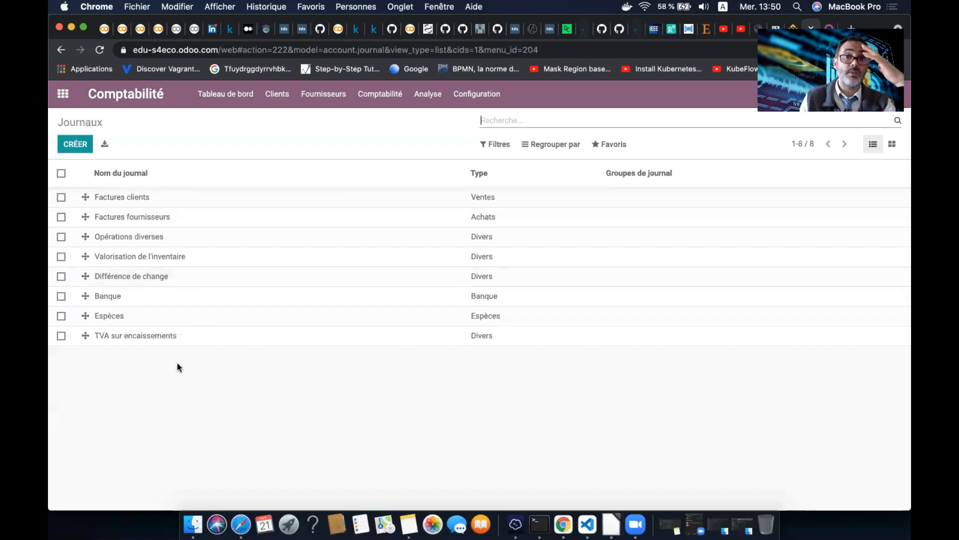
Open the list of supplier payments and view the payment BNK1/2021/04/0001
{"action": "left_click", "coordinate": [484, 96]}
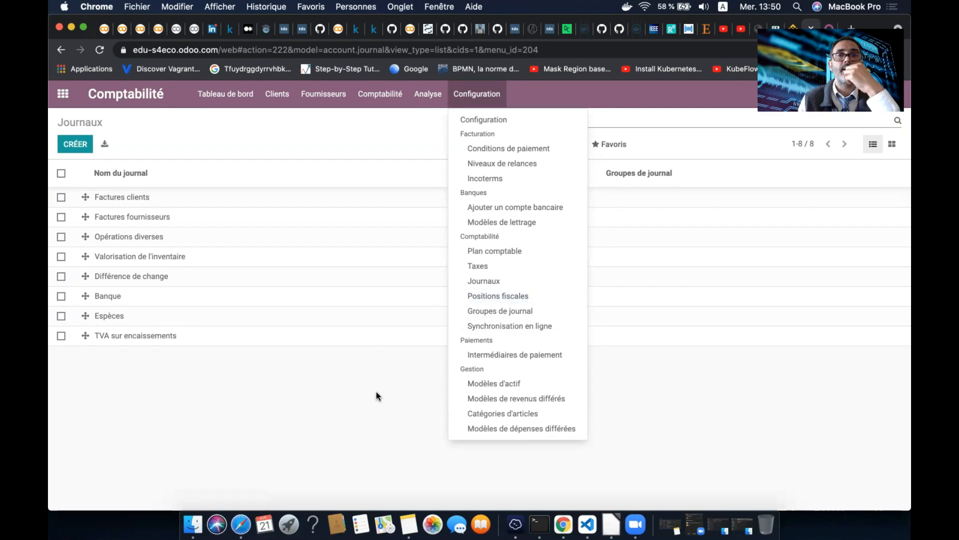
{"action": "left_click", "coordinate": [400, 97]}
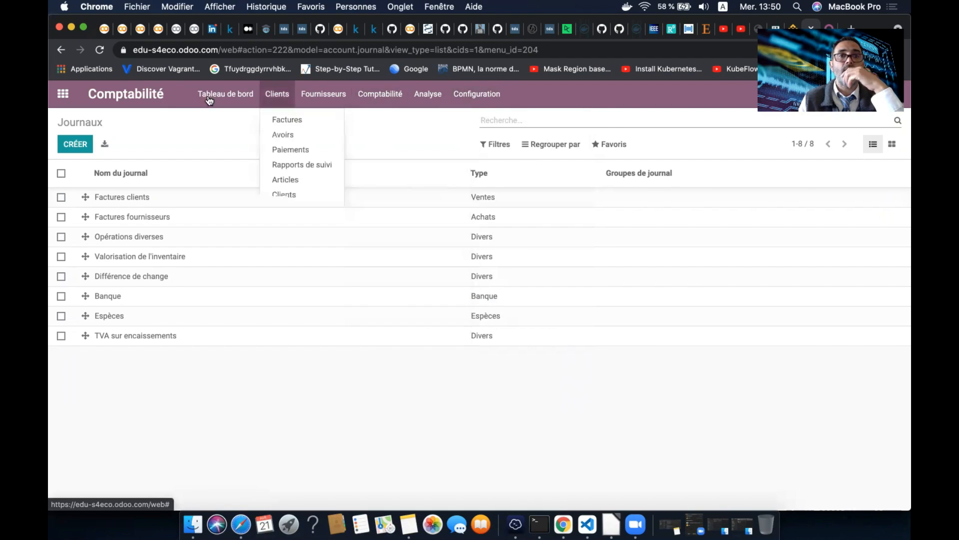
{"action": "left_click", "coordinate": [277, 95]}
{"action": "left_click", "coordinate": [323, 94]}
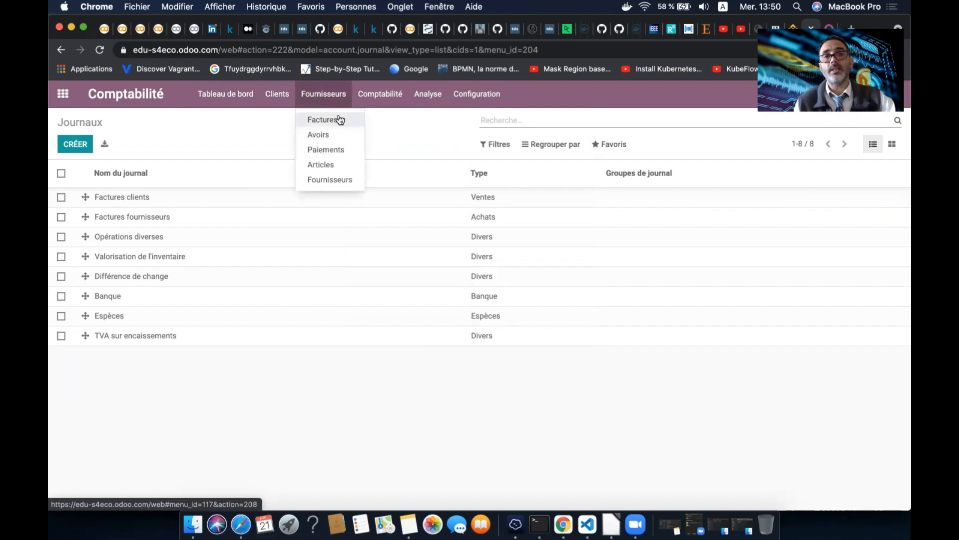
{"action": "left_click", "coordinate": [344, 152]}
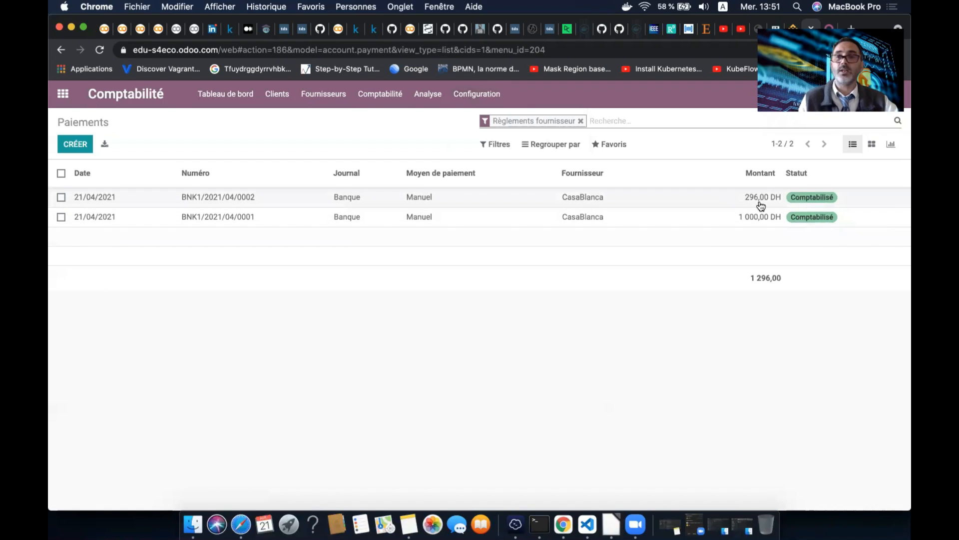
{"action": "left_click", "coordinate": [666, 221]}
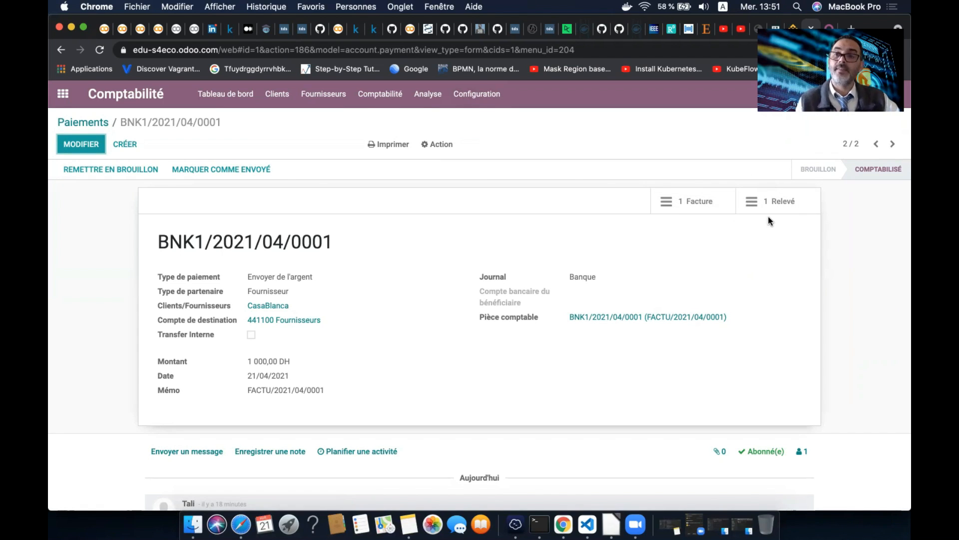
View the invoice and the bank statement linked to payment BNK1/2021/04/0001, returning to the payment after each
{"action": "left_click", "coordinate": [693, 200]}
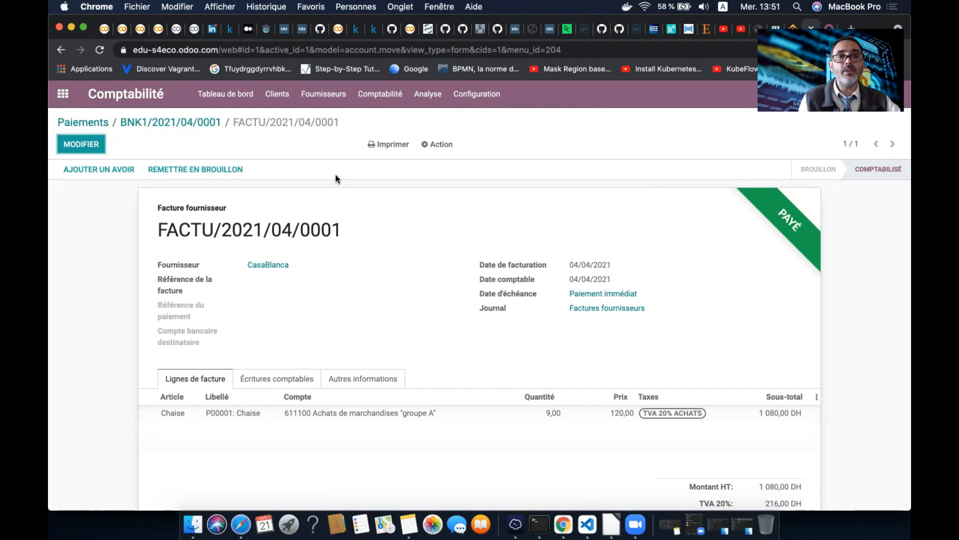
{"action": "left_click_drag", "start_coordinate": [335, 122], "coordinate": [150, 122]}
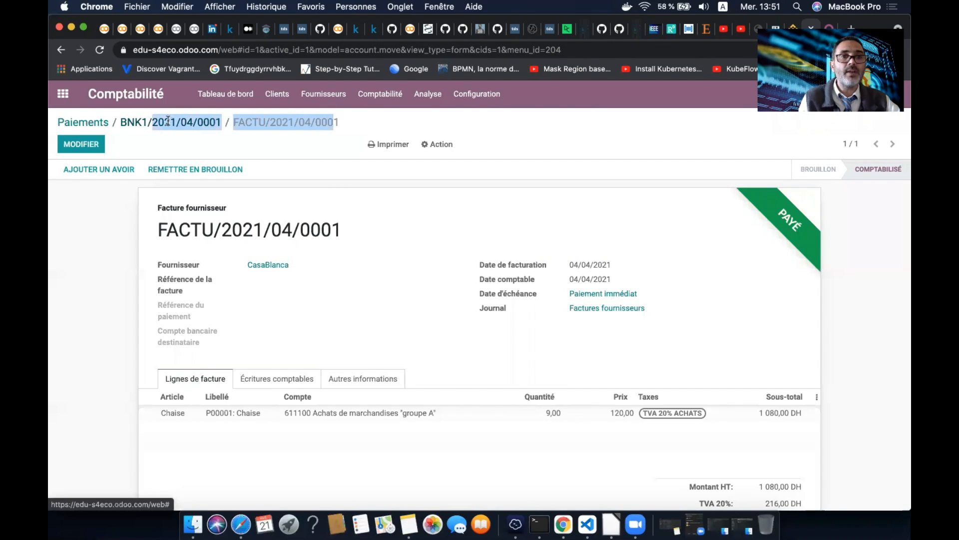
{"action": "left_click", "coordinate": [231, 132]}
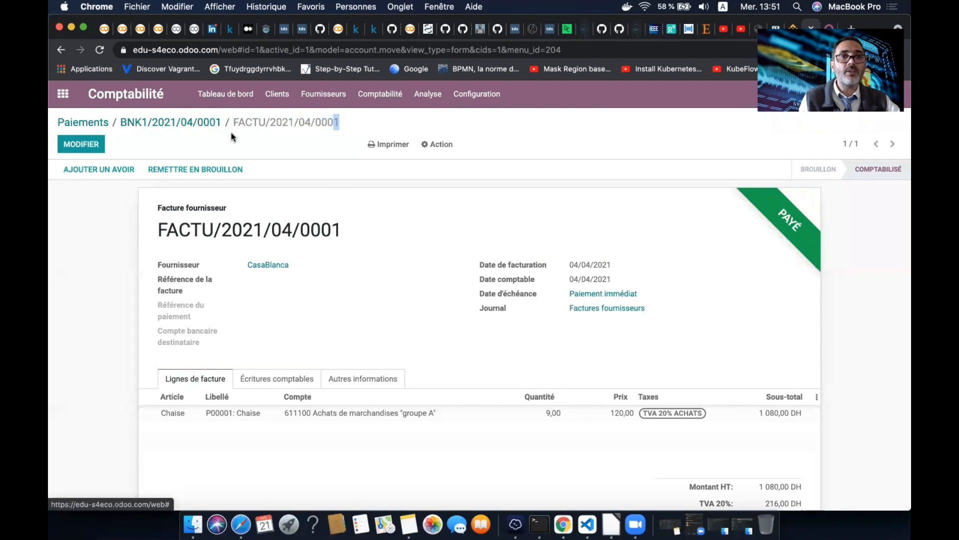
{"action": "left_click", "coordinate": [193, 118]}
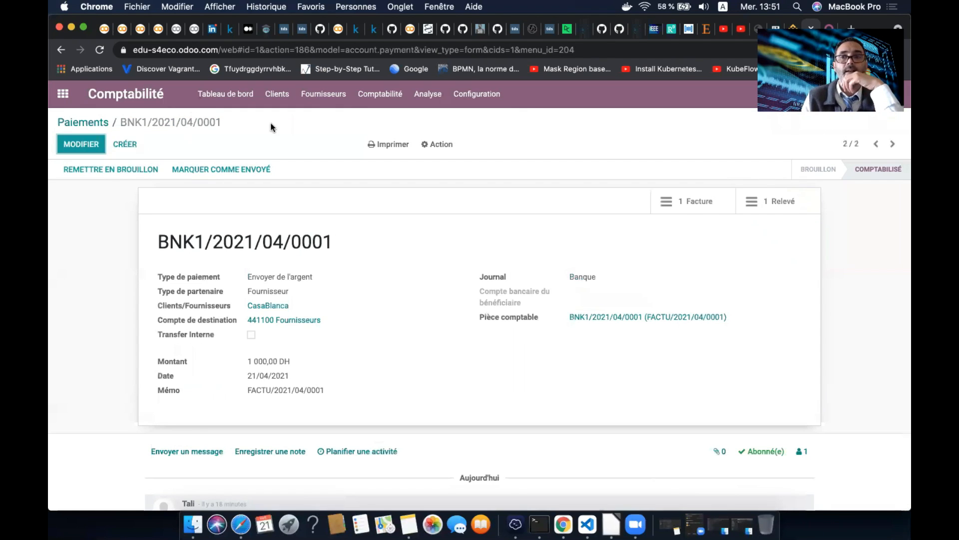
{"action": "left_click", "coordinate": [781, 212]}
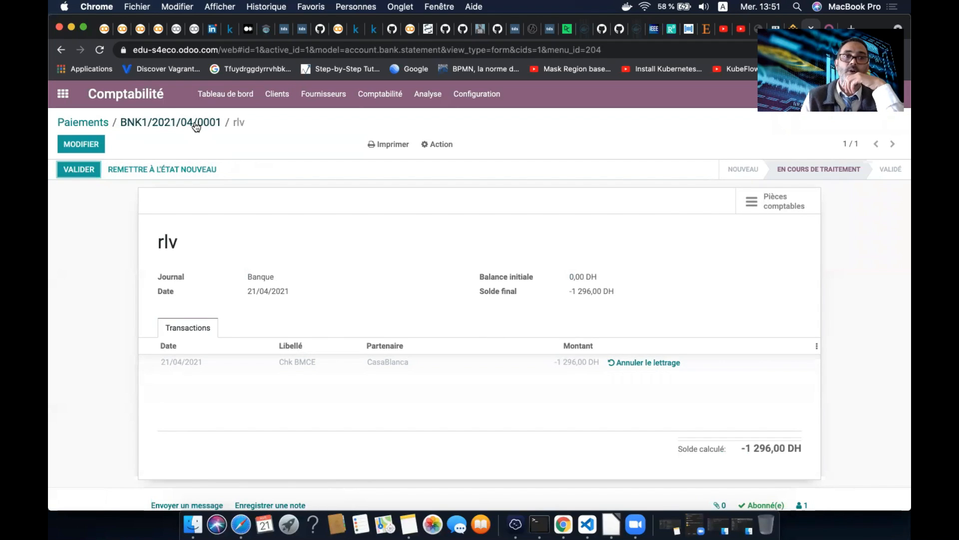
{"action": "left_click", "coordinate": [179, 125]}
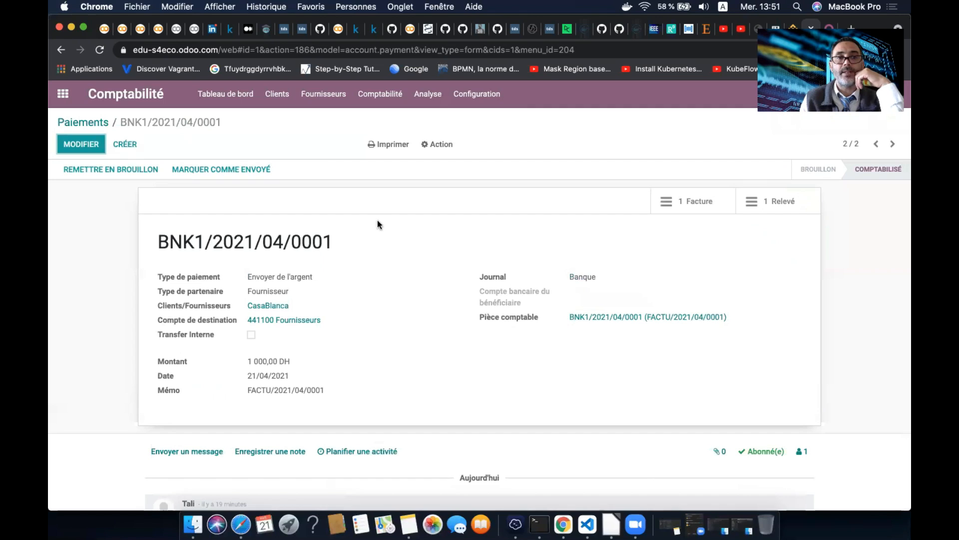
Return to the supplier payments list and view the payment BNK1/2021/04/0002
{"action": "left_click", "coordinate": [303, 96]}
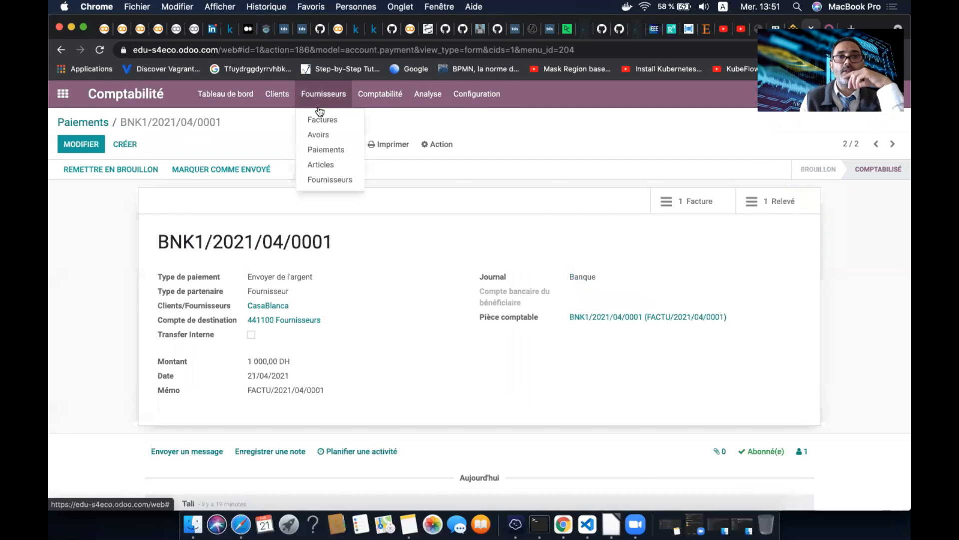
{"action": "left_click", "coordinate": [514, 133]}
{"action": "left_click", "coordinate": [93, 127]}
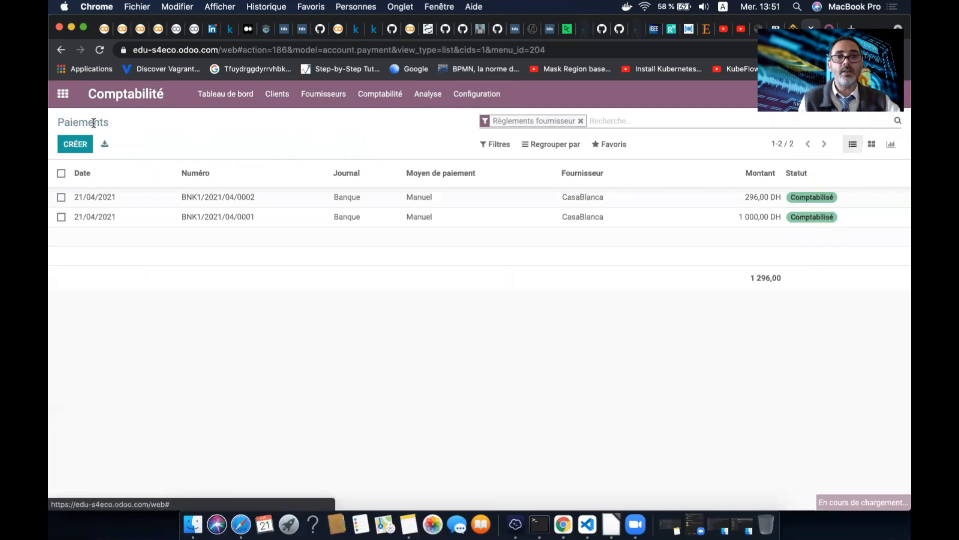
{"action": "left_click", "coordinate": [739, 199]}
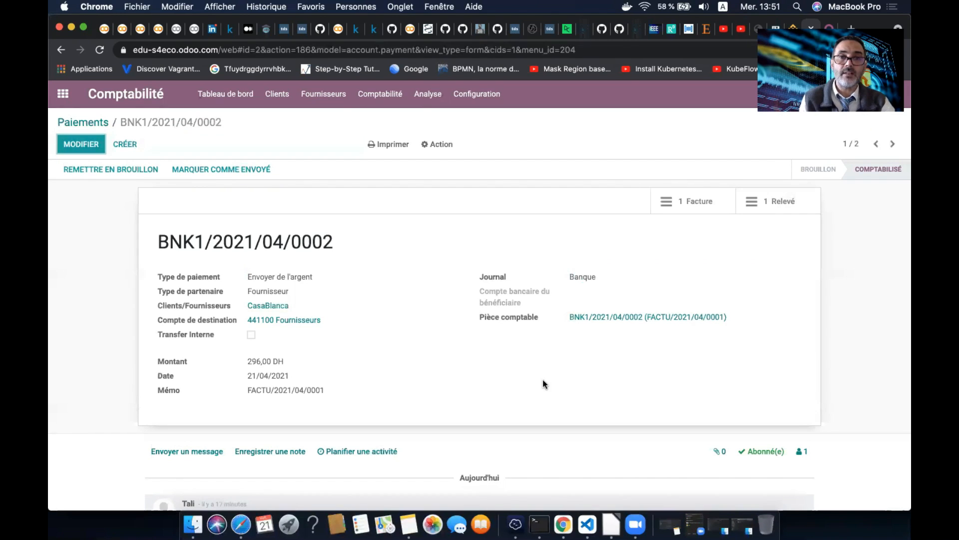
Open the purchase analysis in the Achats module and view its chart as bar, line and pie, ending on the bar chart
{"action": "left_click", "coordinate": [68, 94]}
{"action": "left_click", "coordinate": [443, 201]}
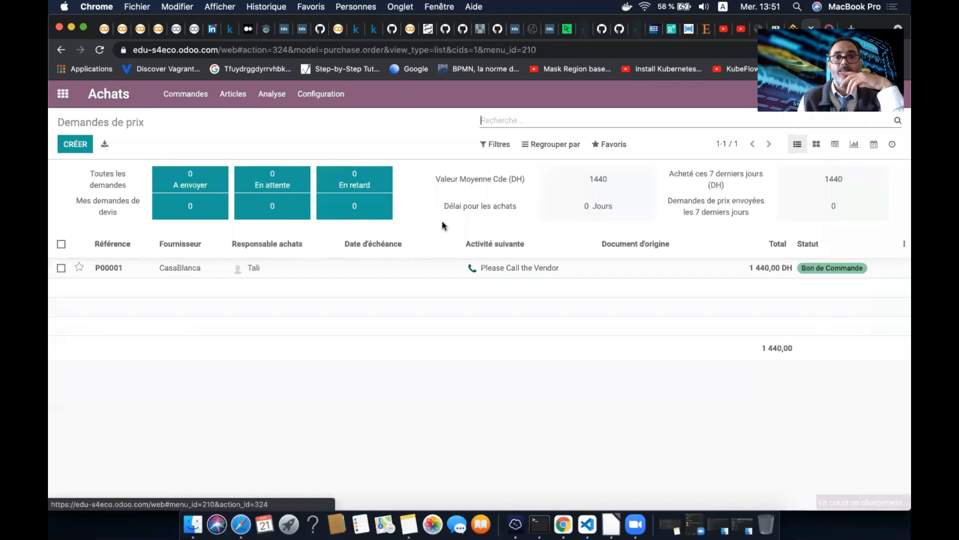
{"action": "left_click", "coordinate": [281, 106]}
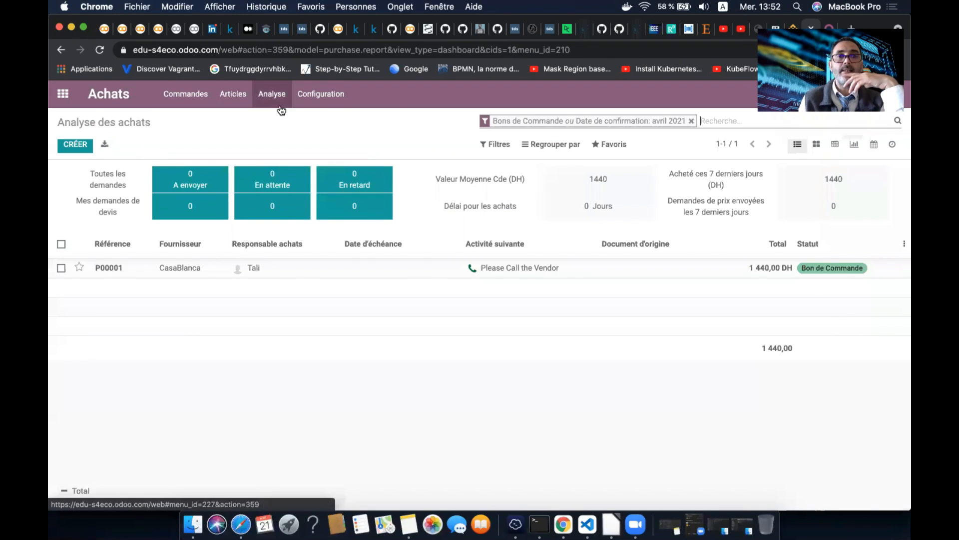
{"action": "left_click", "coordinate": [218, 185]}
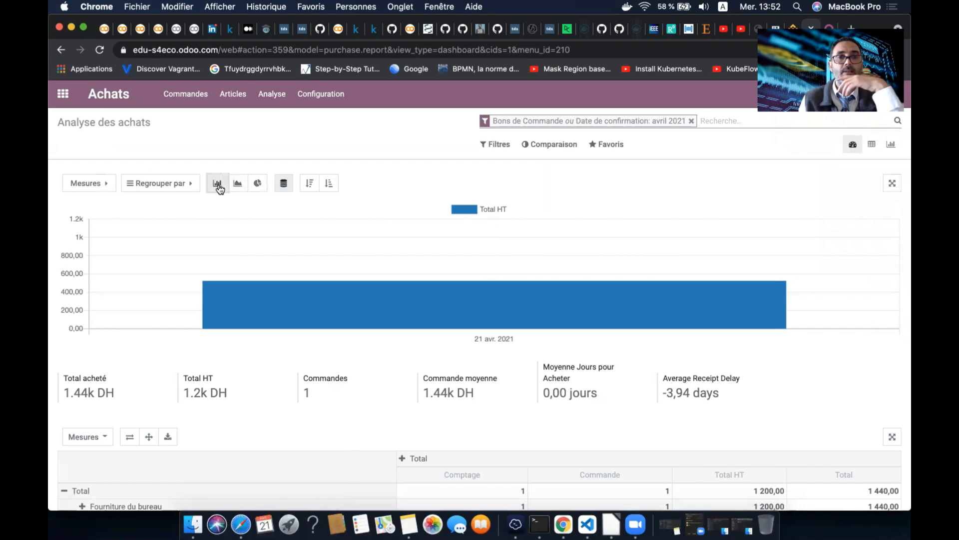
{"action": "mouse_move", "coordinate": [331, 276]}
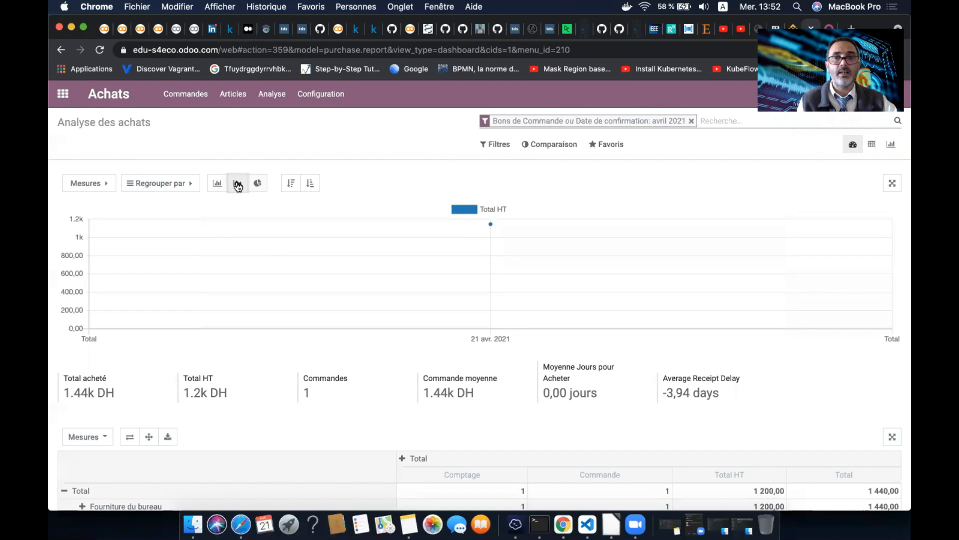
{"action": "mouse_move", "coordinate": [483, 232]}
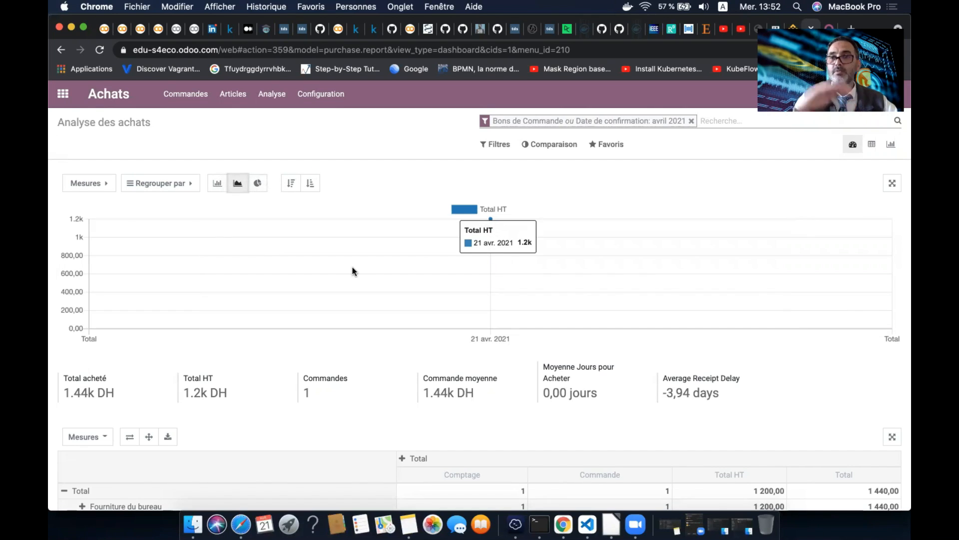
{"action": "left_click", "coordinate": [257, 183]}
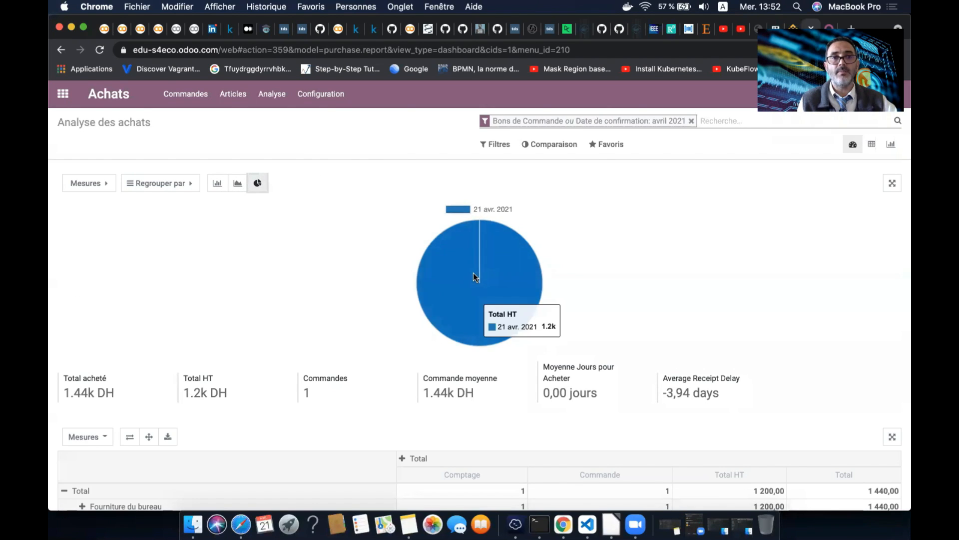
{"action": "left_click", "coordinate": [220, 185]}
Set the purchase analysis chart's measure to Total and look over the figures and pivot table below it
{"action": "left_click", "coordinate": [88, 182]}
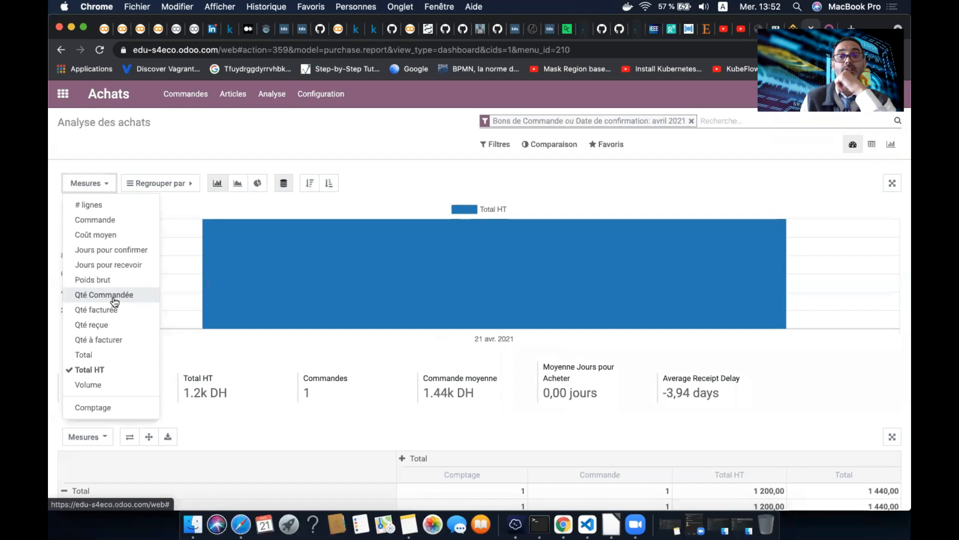
{"action": "left_click", "coordinate": [111, 357]}
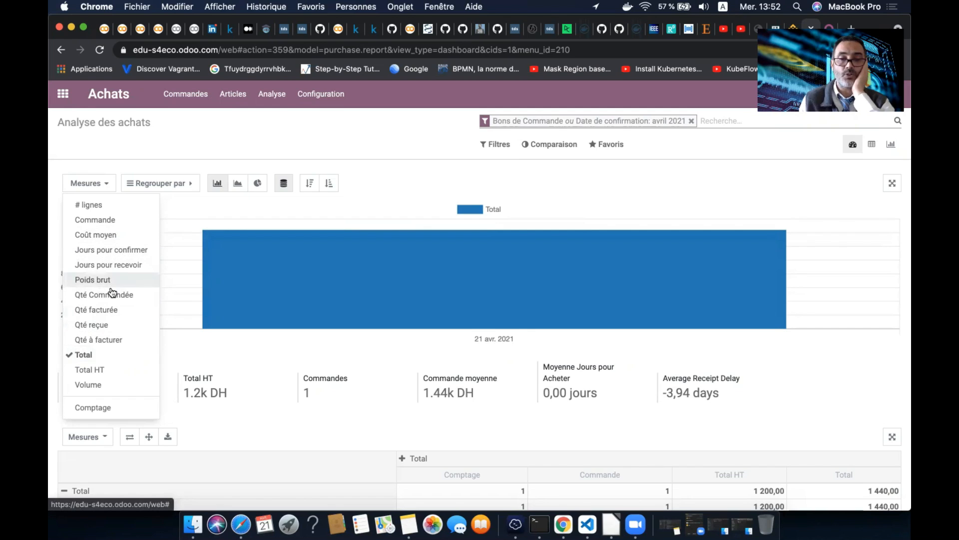
{"action": "left_click", "coordinate": [272, 353]}
{"action": "scroll", "coordinate": [272, 352], "scroll_direction": "down", "scroll_amount": 1}
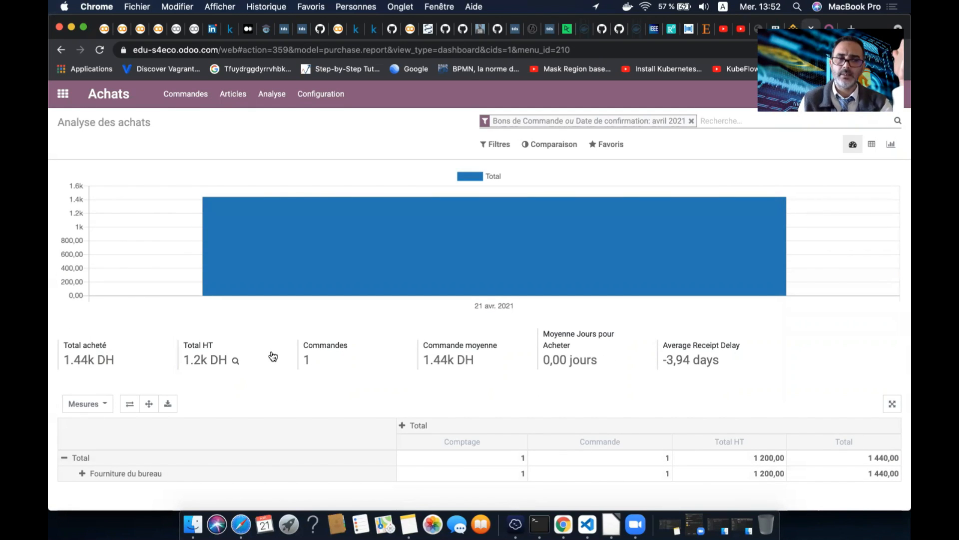
{"action": "scroll", "coordinate": [273, 356], "scroll_direction": "up", "scroll_amount": 1}
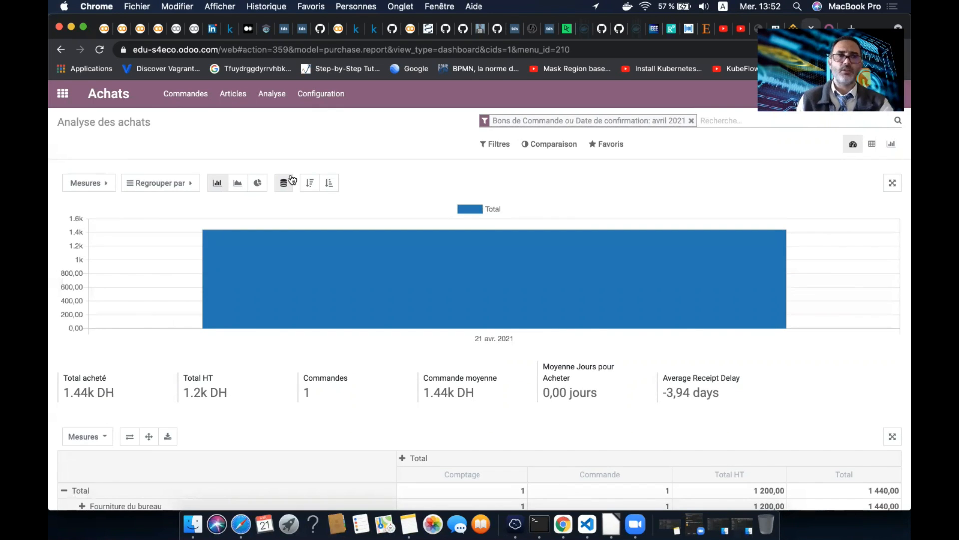
Open the Mouvements d'articles analysis in the Inventaire module and expand the Chaise group
{"action": "left_click", "coordinate": [63, 94]}
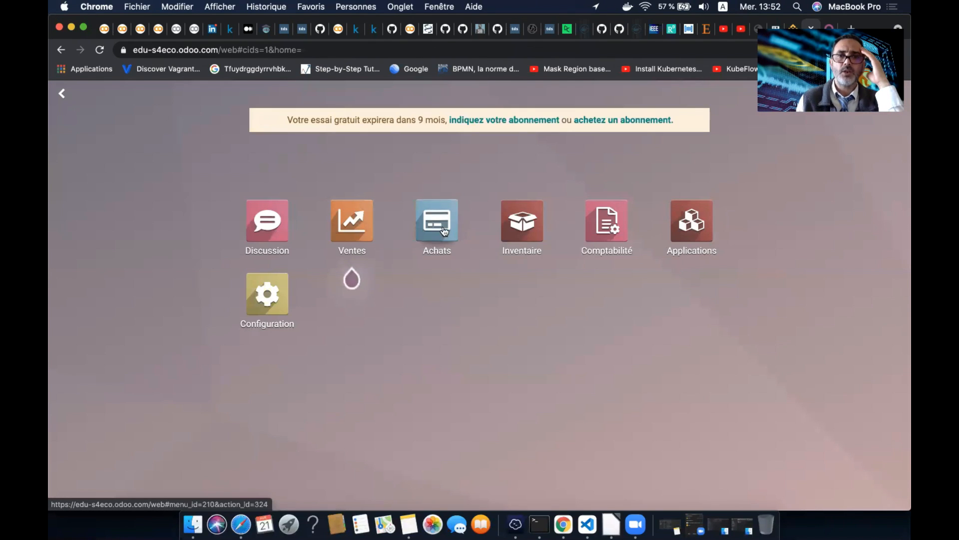
{"action": "left_click", "coordinate": [522, 220]}
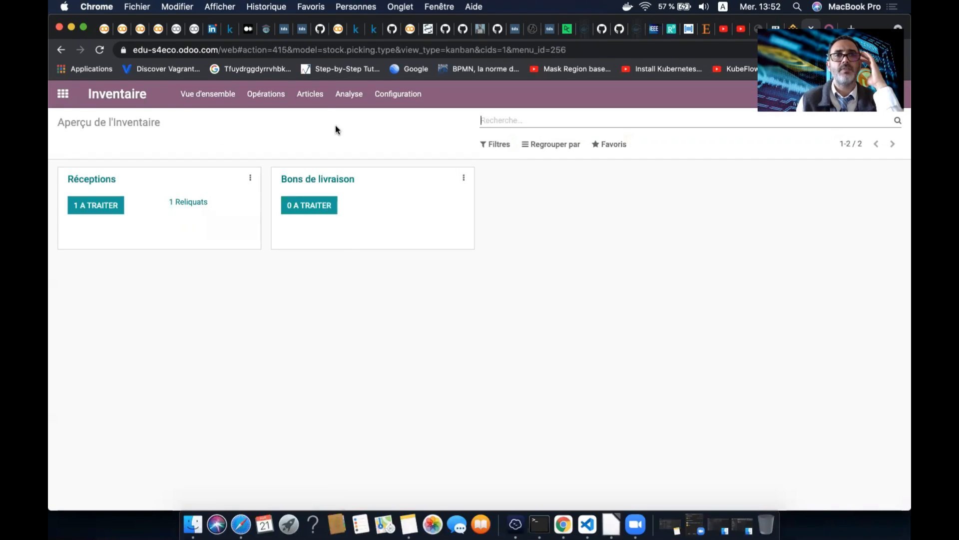
{"action": "left_click", "coordinate": [348, 100]}
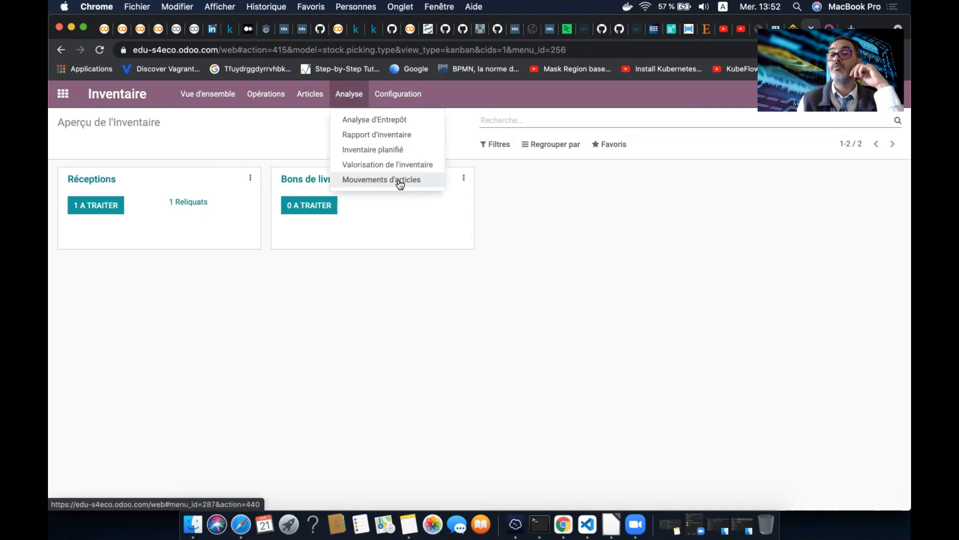
{"action": "left_click", "coordinate": [380, 186]}
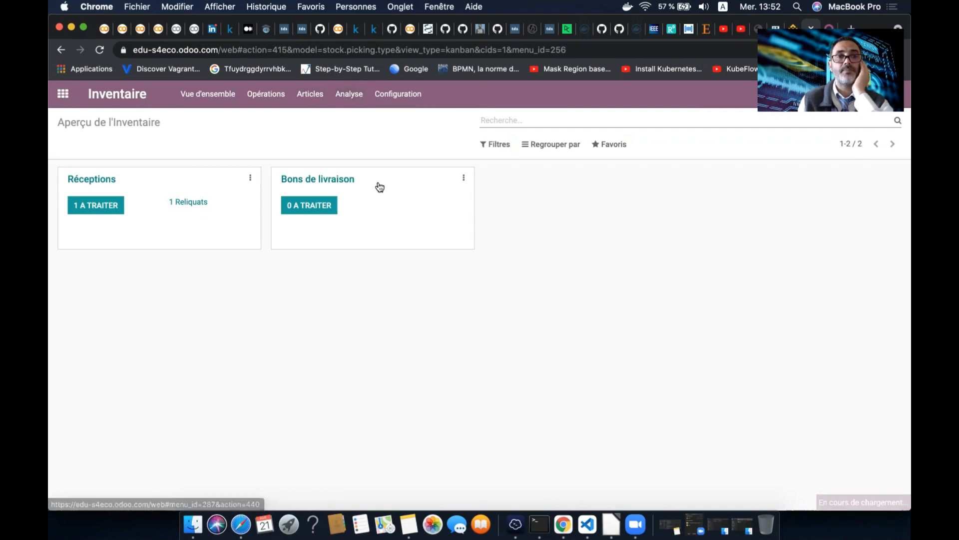
{"action": "left_click", "coordinate": [74, 196]}
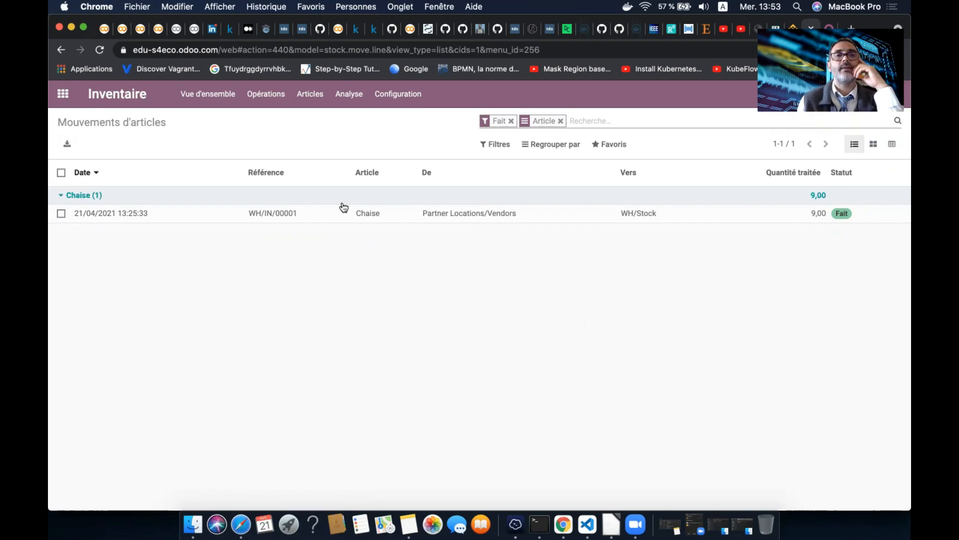
Open the Rapport d'inventaire and expand the Chaise article to view its stock location
{"action": "left_click", "coordinate": [349, 96]}
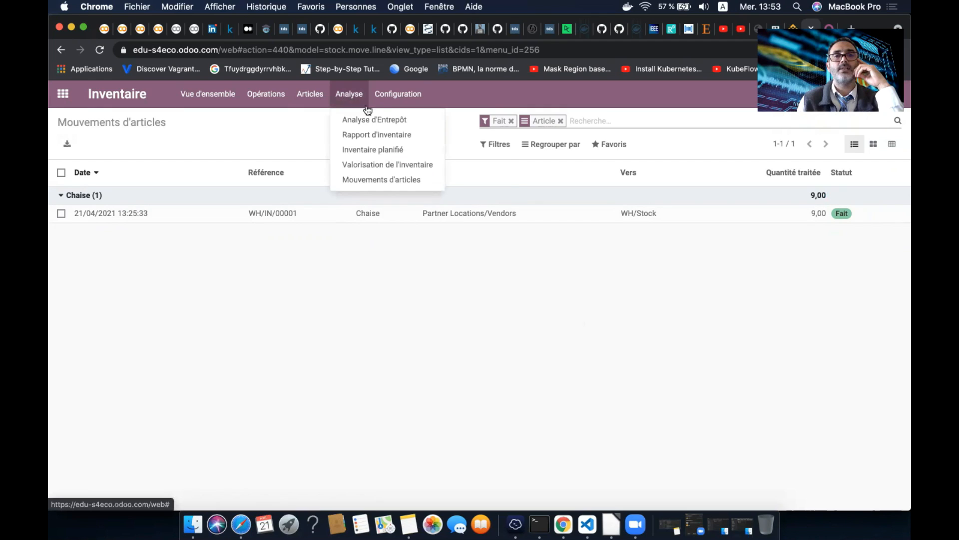
{"action": "left_click", "coordinate": [362, 133]}
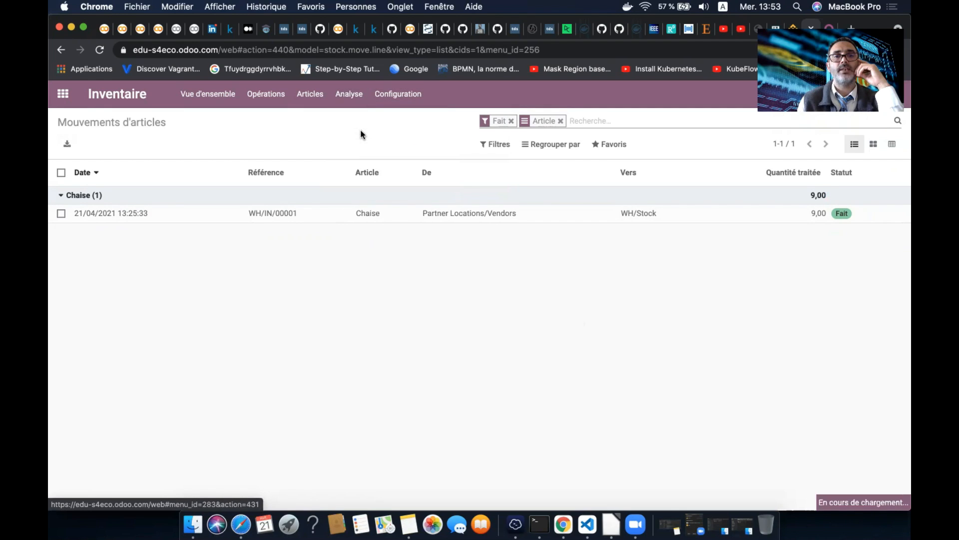
{"action": "left_click", "coordinate": [71, 201]}
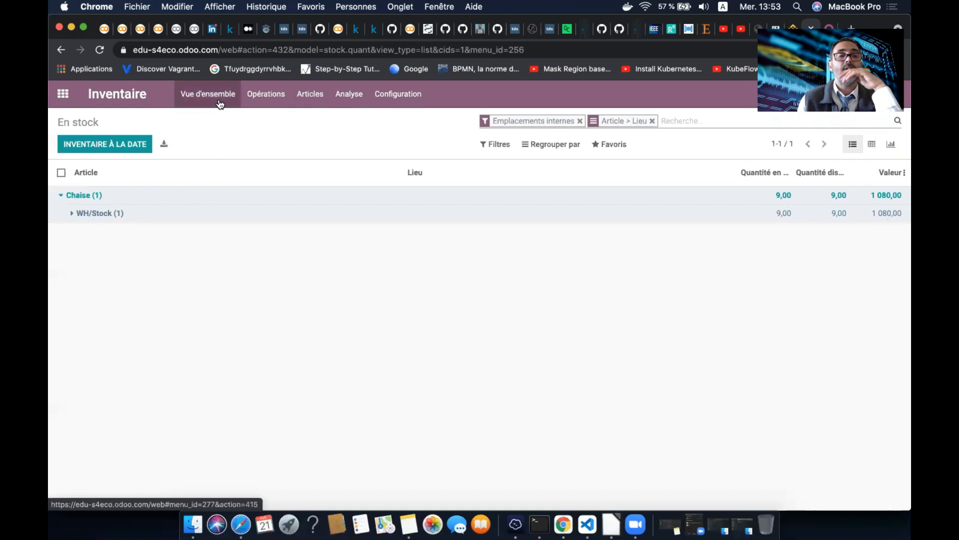
Open the pending receipt WH/IN/00002 from the receptions to process and view its Chaise line
{"action": "left_click", "coordinate": [97, 98]}
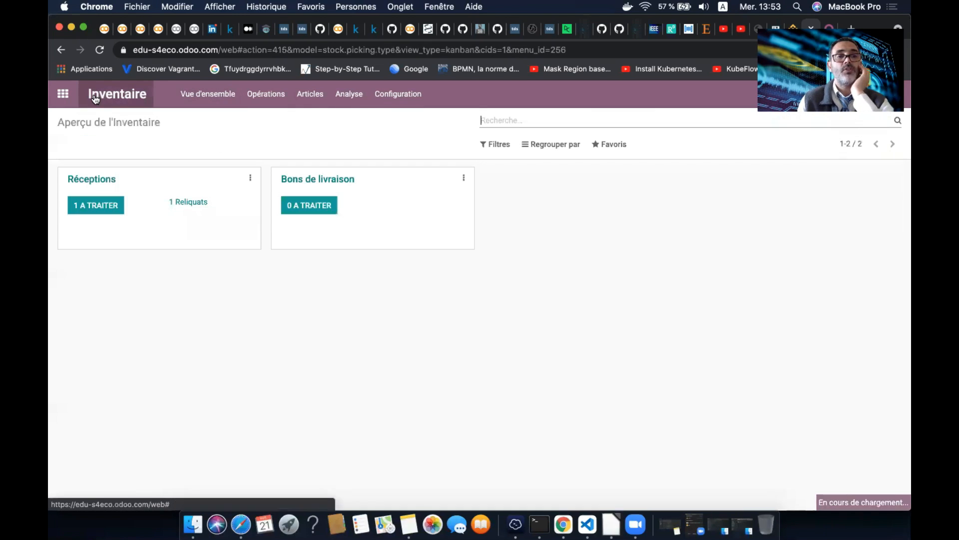
{"action": "left_click", "coordinate": [106, 206]}
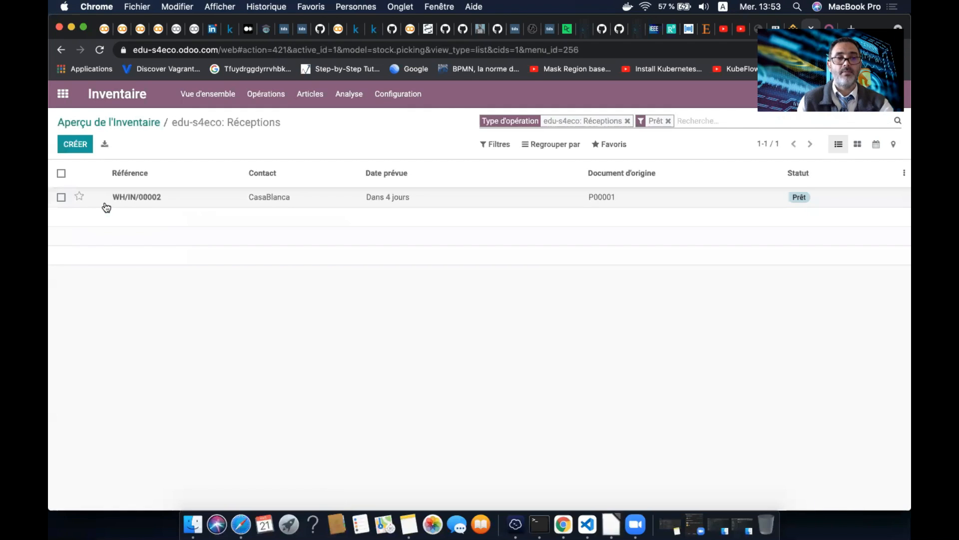
{"action": "left_click", "coordinate": [202, 197]}
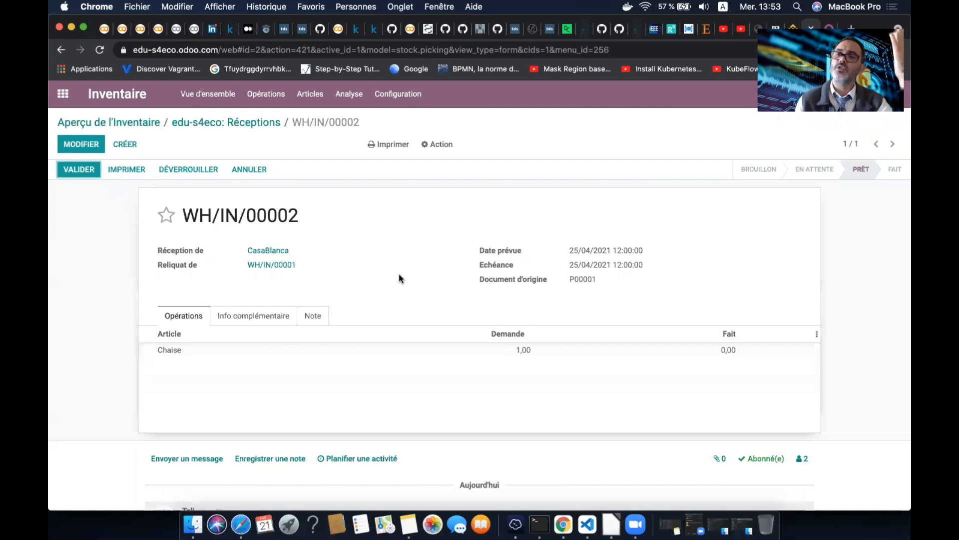
Open the Chaise article record and compare its stock on hand with its forecast quantity
{"action": "left_click", "coordinate": [310, 94]}
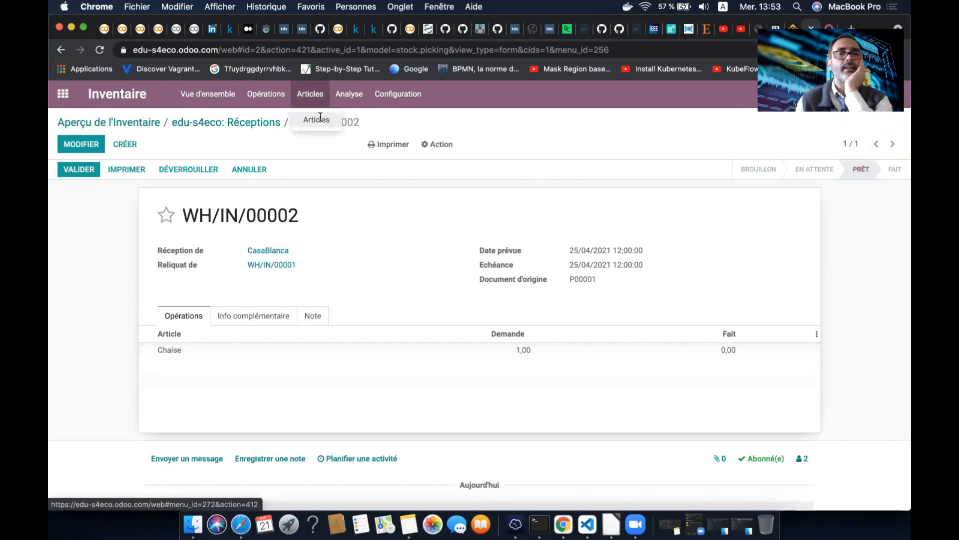
{"action": "left_click", "coordinate": [320, 118]}
{"action": "left_click", "coordinate": [215, 181]}
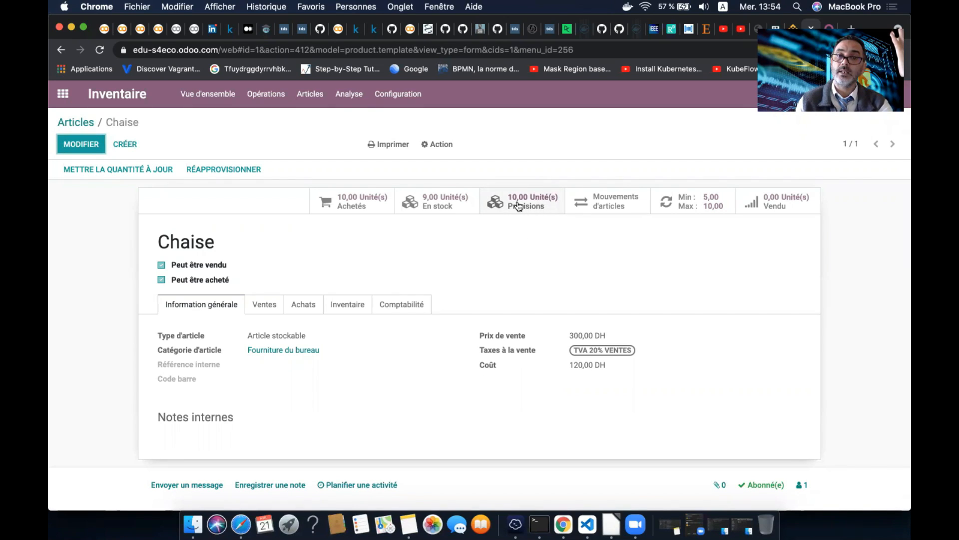
Validate the pending receipt WH/IN/00002 from CasaBlanca for the full demanded quantity
{"action": "left_click", "coordinate": [128, 97]}
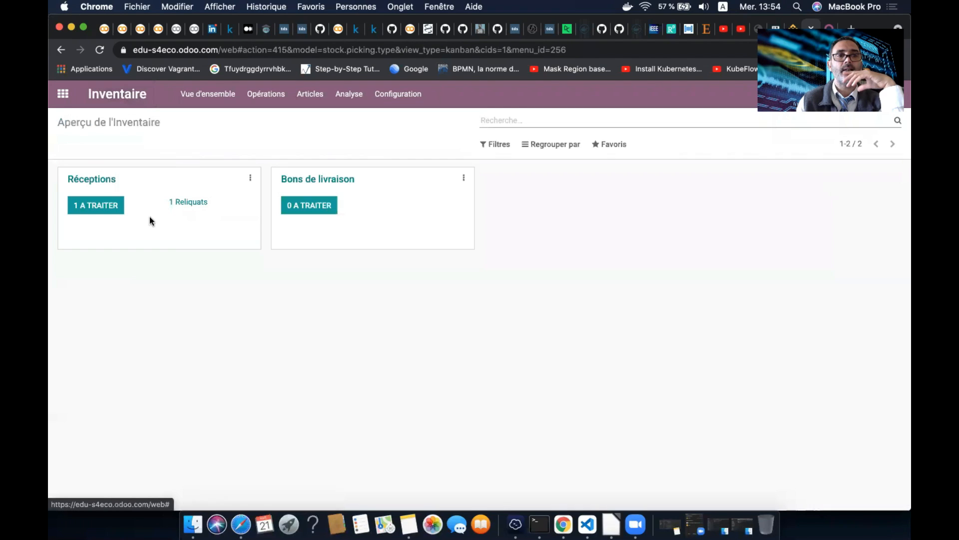
{"action": "left_click", "coordinate": [98, 206]}
{"action": "left_click", "coordinate": [343, 202]}
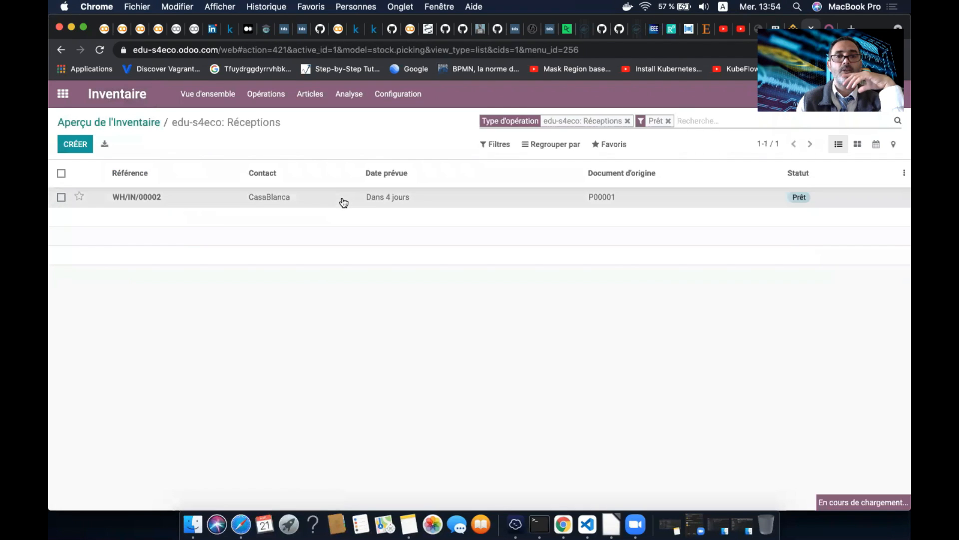
{"action": "left_click", "coordinate": [85, 171]}
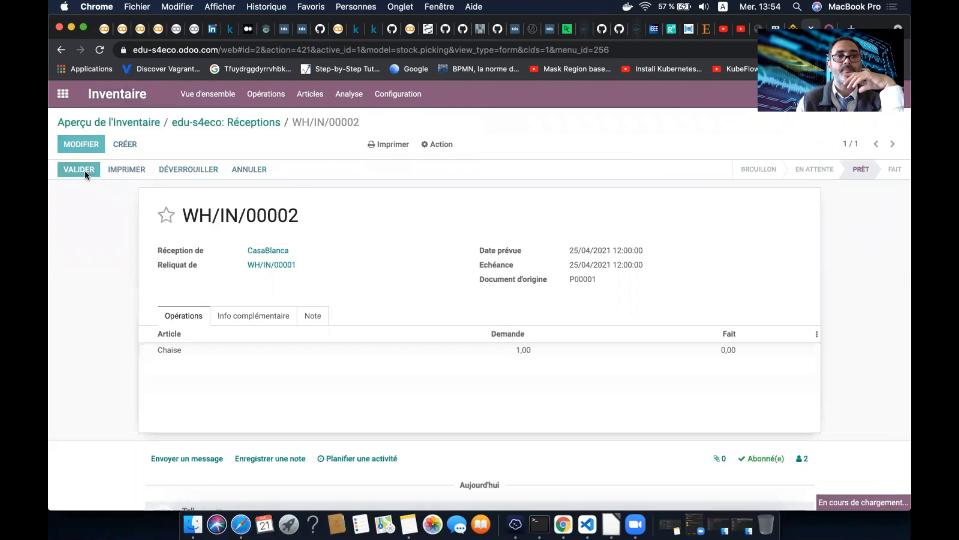
{"action": "left_click", "coordinate": [230, 201]}
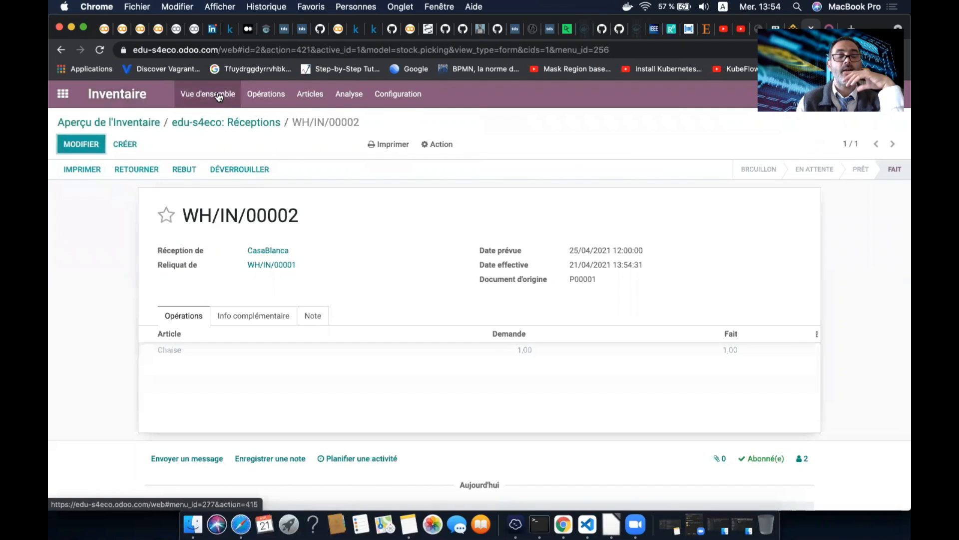
Reopen the Chaise article record to check its stock and forecast after the receipt
{"action": "left_click", "coordinate": [310, 94]}
{"action": "left_click", "coordinate": [318, 119]}
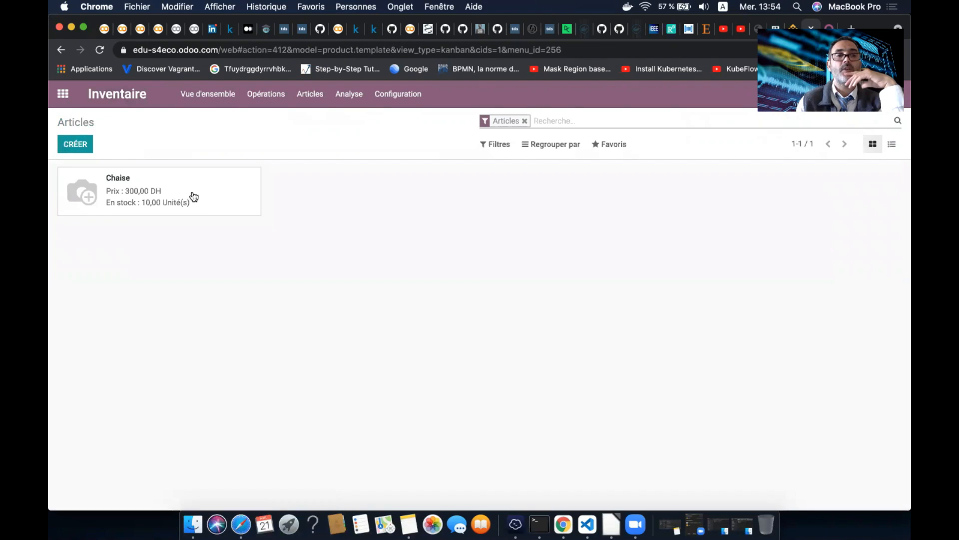
{"action": "left_click", "coordinate": [193, 195]}
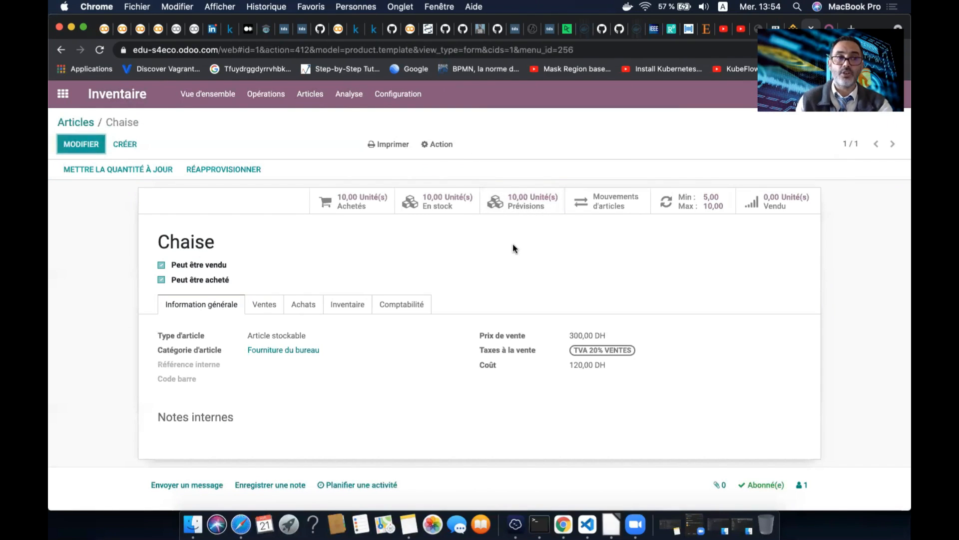
Create a new request for quotation in the Achats module with CasaBlanca as the supplier
{"action": "left_click", "coordinate": [84, 96]}
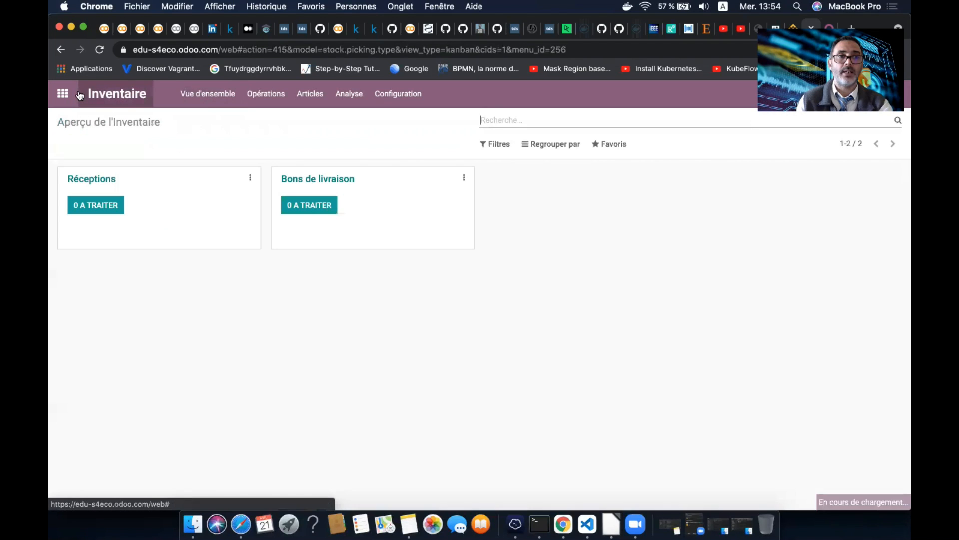
{"action": "left_click", "coordinate": [63, 94]}
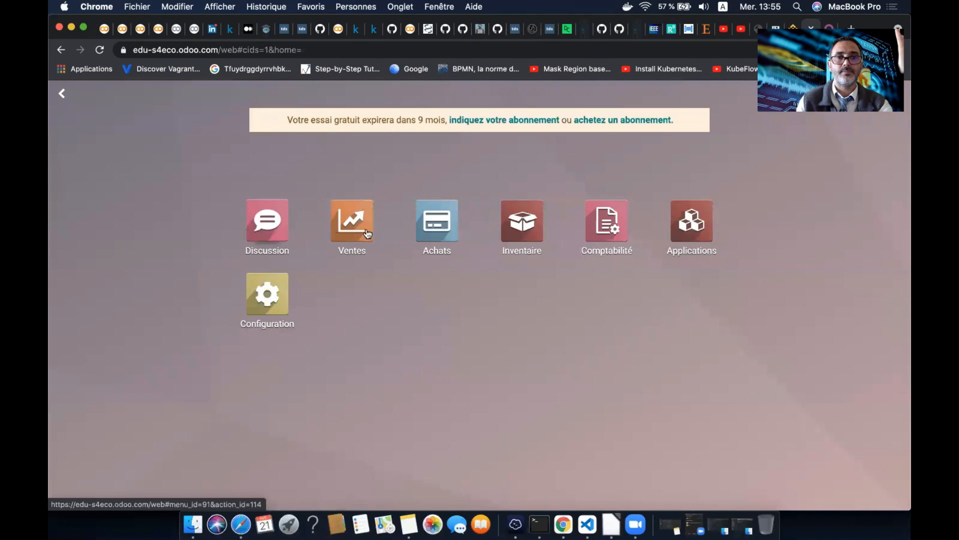
{"action": "left_click", "coordinate": [450, 234]}
{"action": "left_click", "coordinate": [72, 143]}
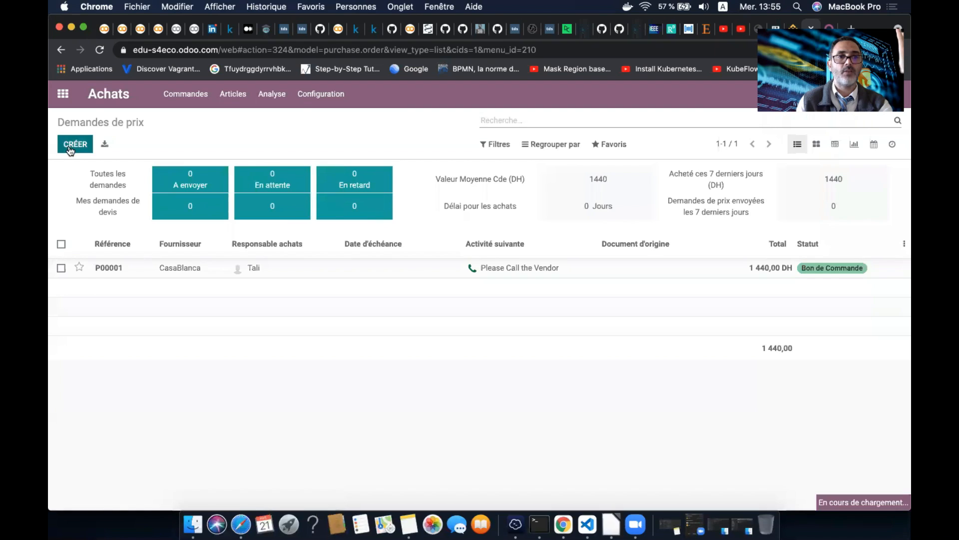
{"action": "left_click", "coordinate": [342, 261]}
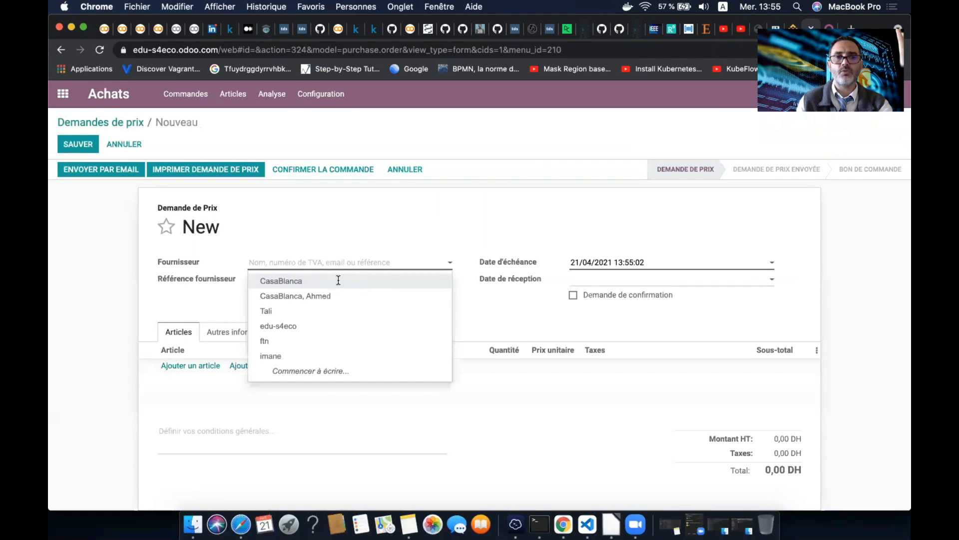
{"action": "left_click", "coordinate": [338, 279]}
Add the Chaise article to the quotation with a quantity of 5 and confirm the order
{"action": "left_click", "coordinate": [198, 368]}
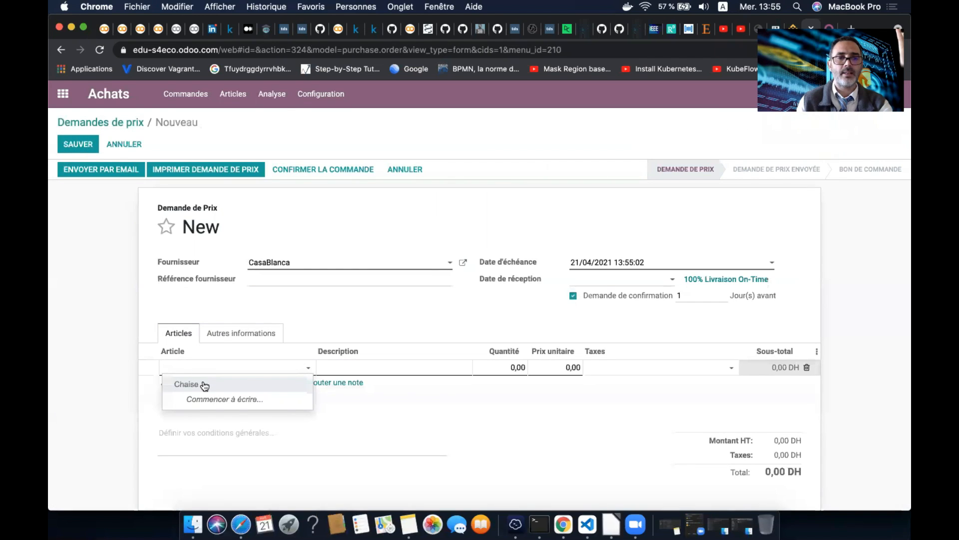
{"action": "left_click", "coordinate": [507, 364]}
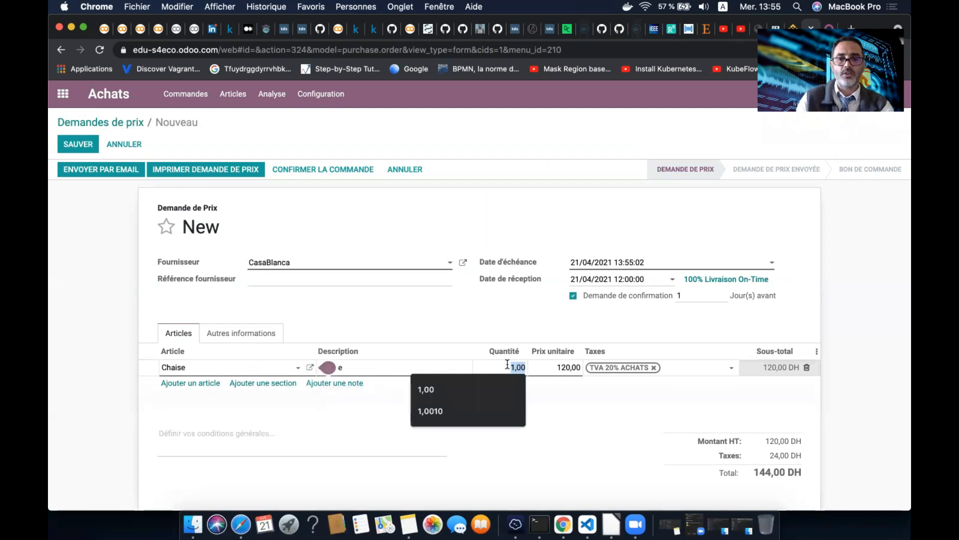
{"action": "type", "text": "5"}
{"action": "left_click", "coordinate": [663, 418]}
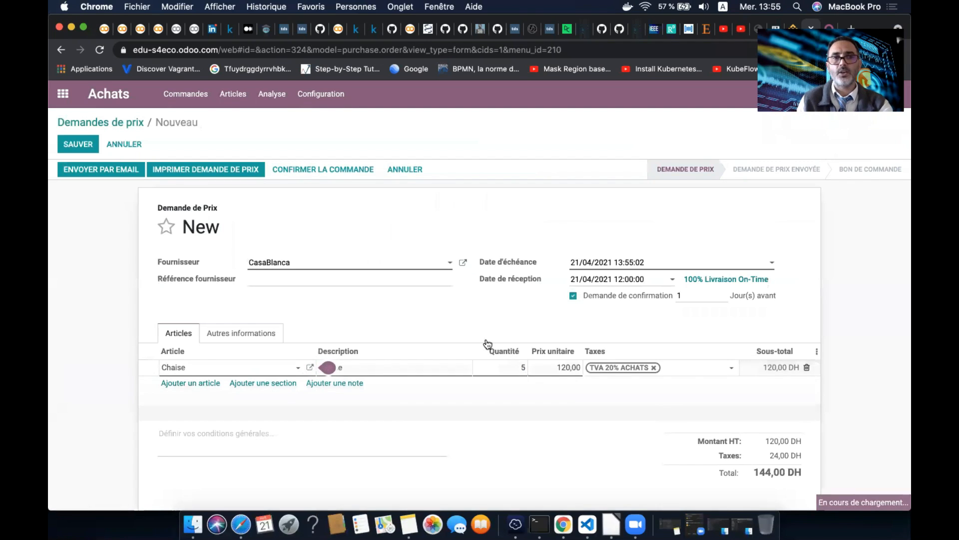
{"action": "left_click", "coordinate": [305, 171]}
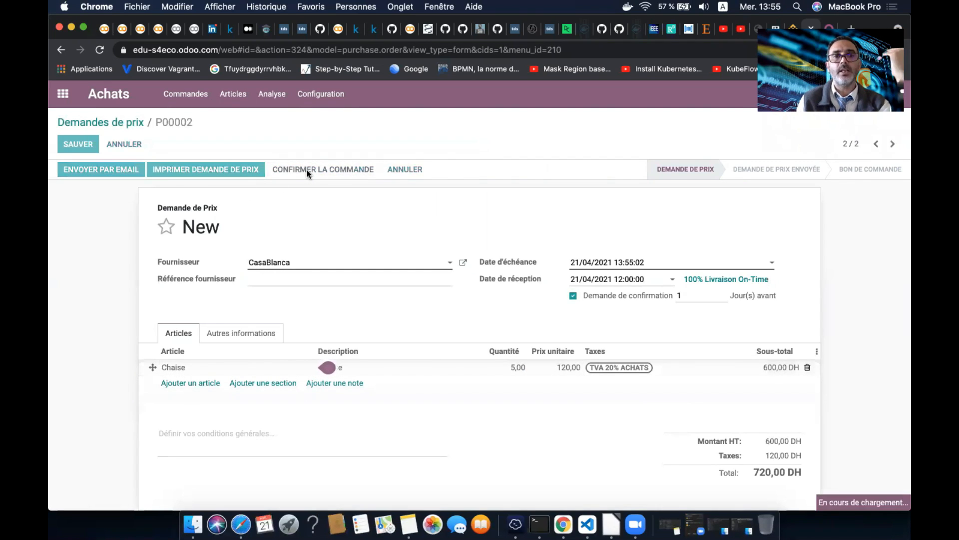
Open the Chaise article in the Inventaire module to check its purchased, in-stock and forecast quantities
{"action": "left_click", "coordinate": [63, 92]}
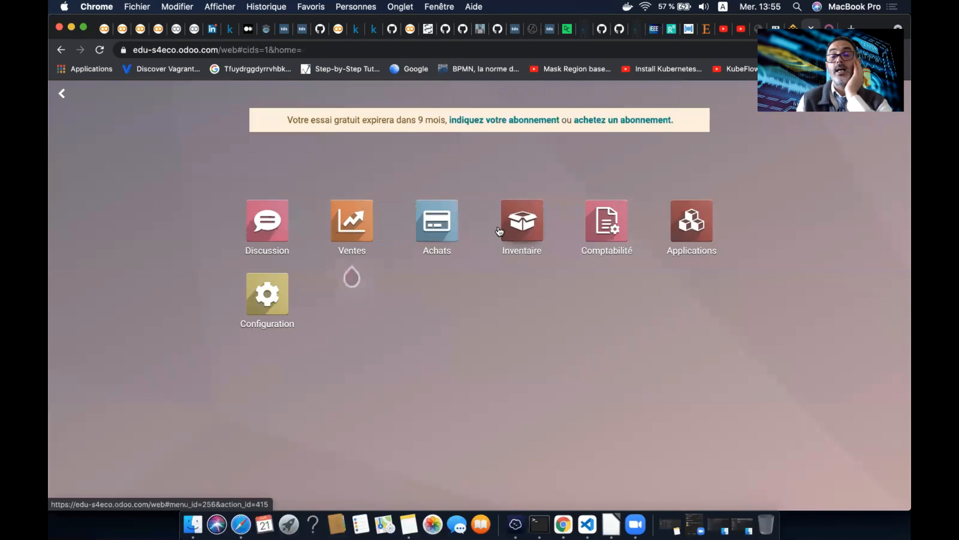
{"action": "left_click", "coordinate": [524, 229]}
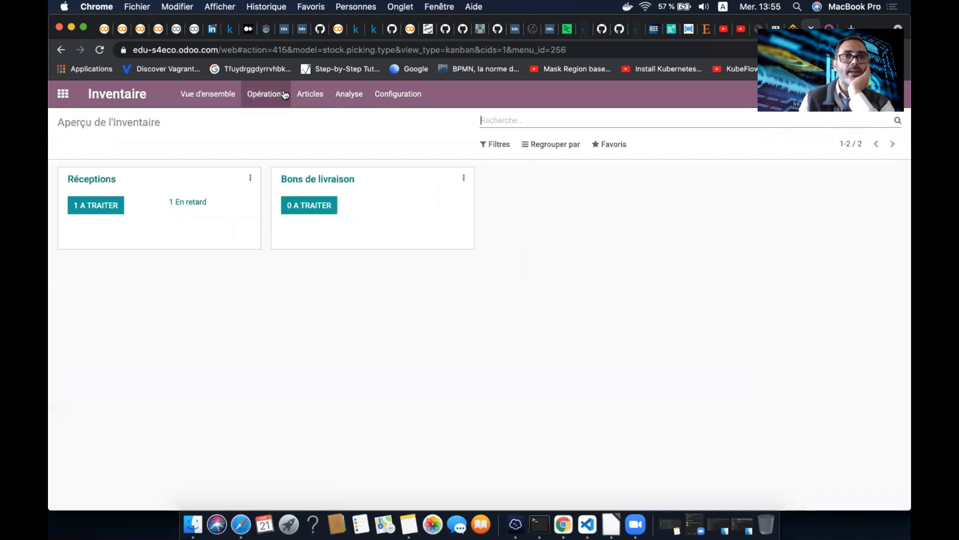
{"action": "left_click", "coordinate": [307, 96]}
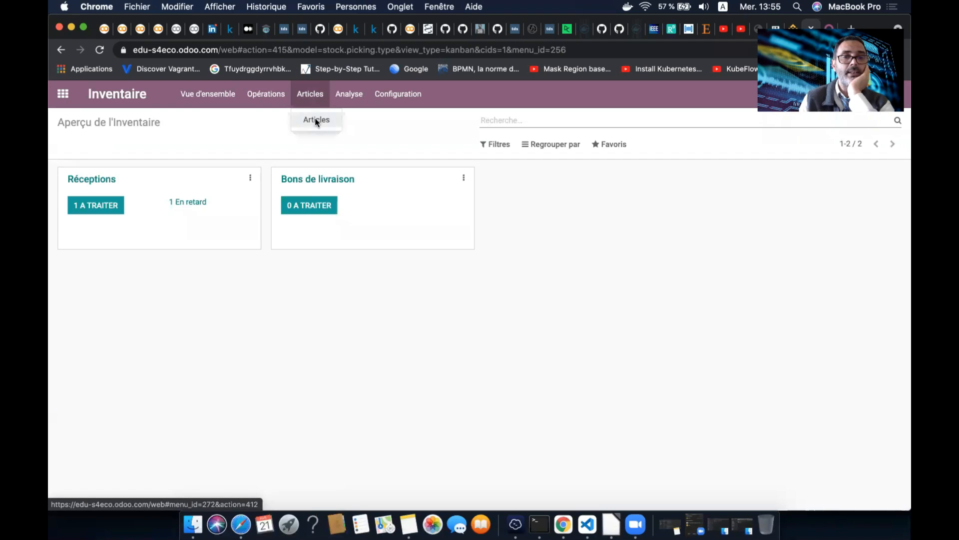
{"action": "left_click", "coordinate": [315, 119]}
{"action": "left_click", "coordinate": [218, 190]}
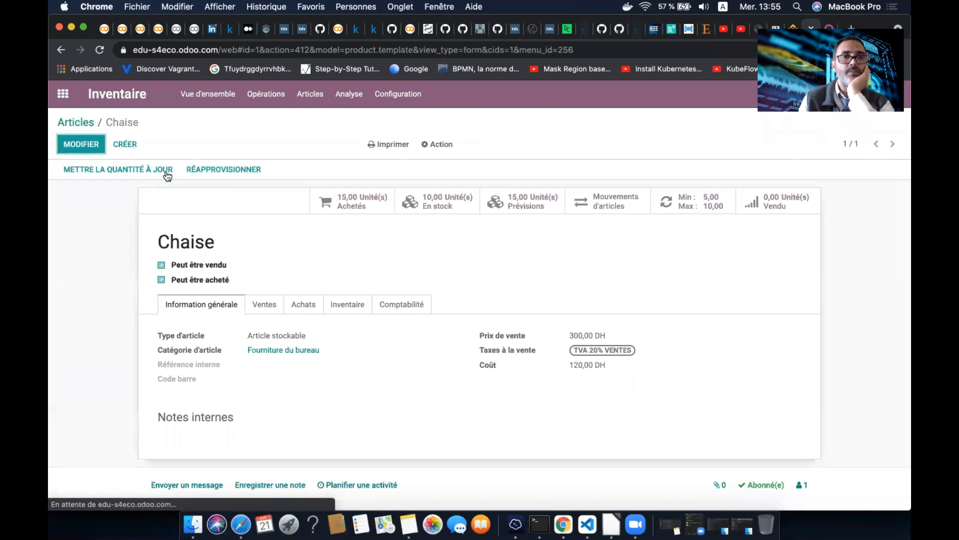
Look over the Chaise article's general information in edit mode and return to the applications overview
{"action": "left_click", "coordinate": [101, 143]}
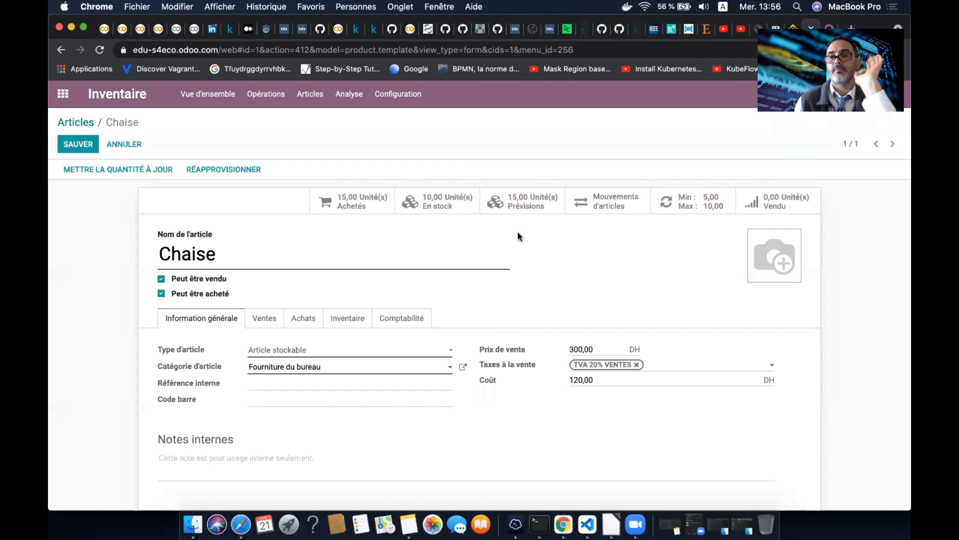
{"action": "scroll", "coordinate": [517, 232], "scroll_direction": "down", "scroll_amount": 2}
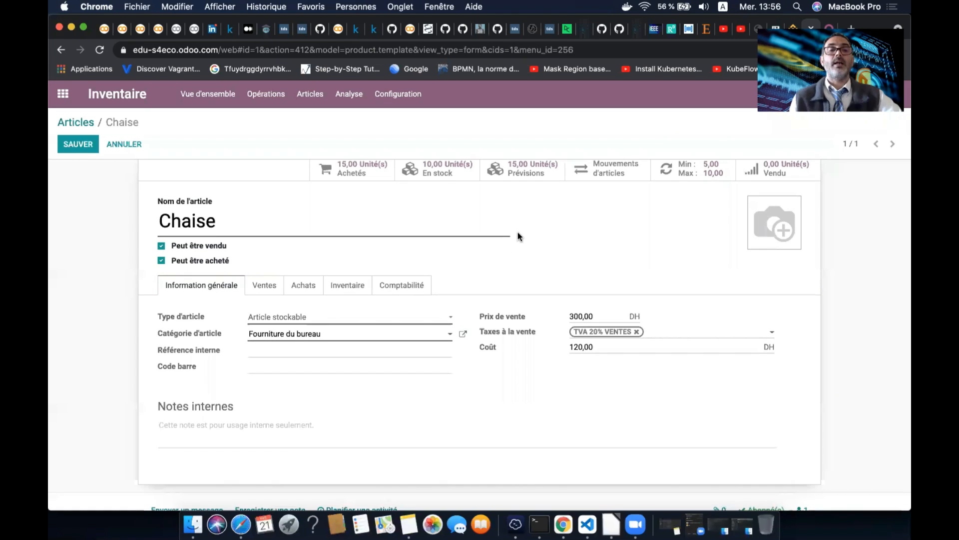
{"action": "scroll", "coordinate": [517, 232], "scroll_direction": "up", "scroll_amount": 2}
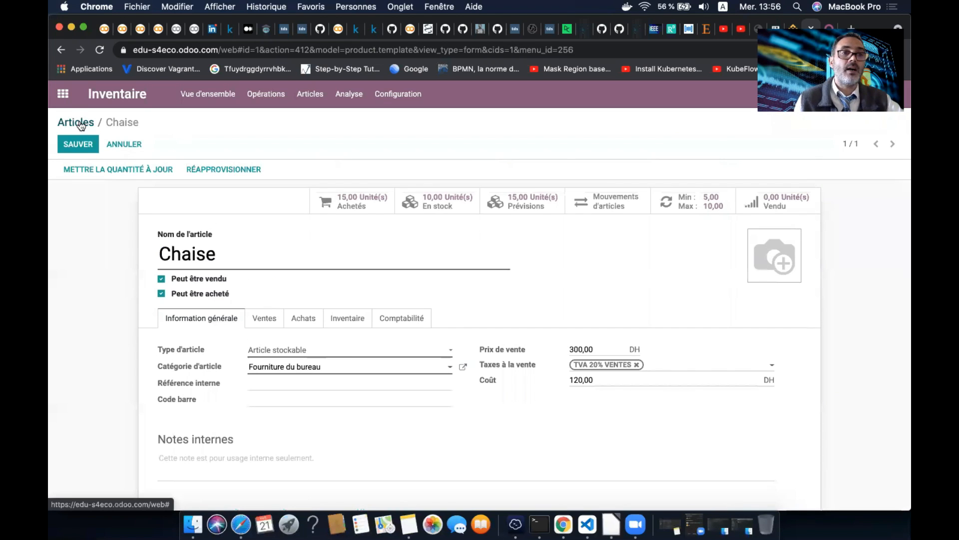
{"action": "left_click", "coordinate": [62, 94]}
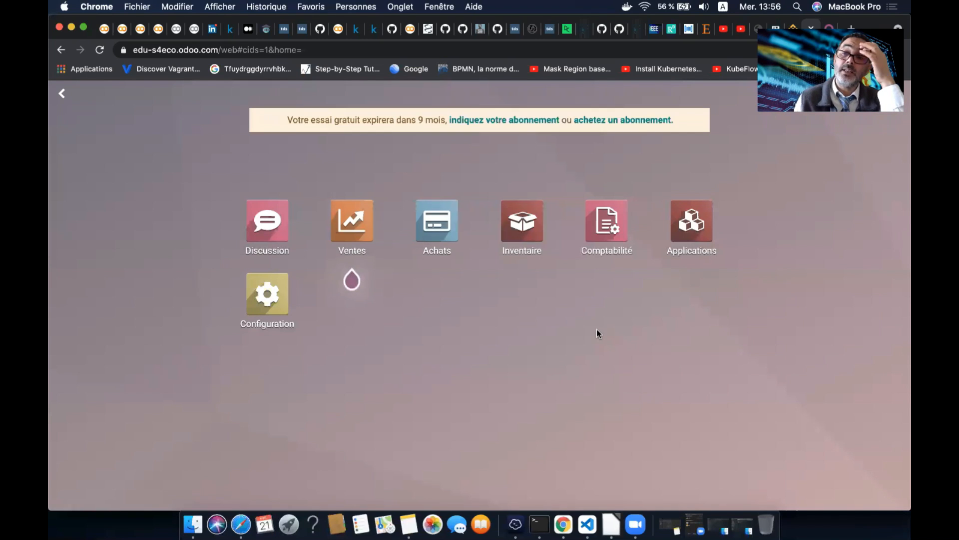